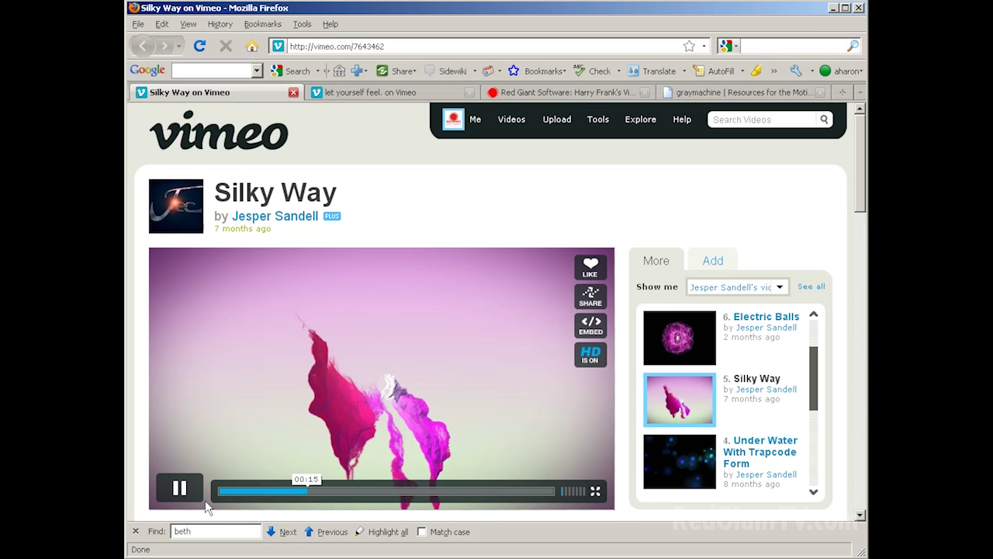
# Watch the Vimeo reference video "let yourself feel." and pause it
pyautogui.click(370, 94)
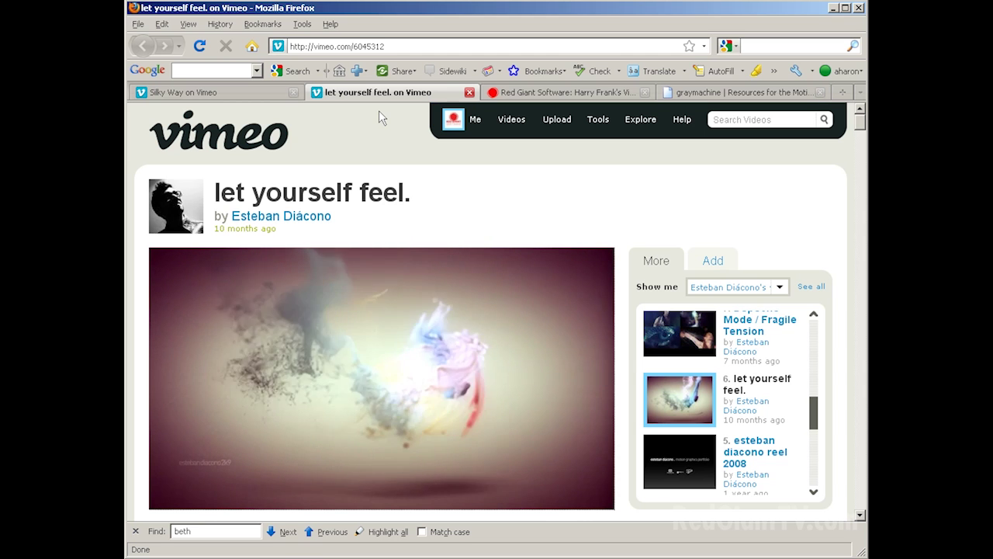
pyautogui.moveTo(203, 410)
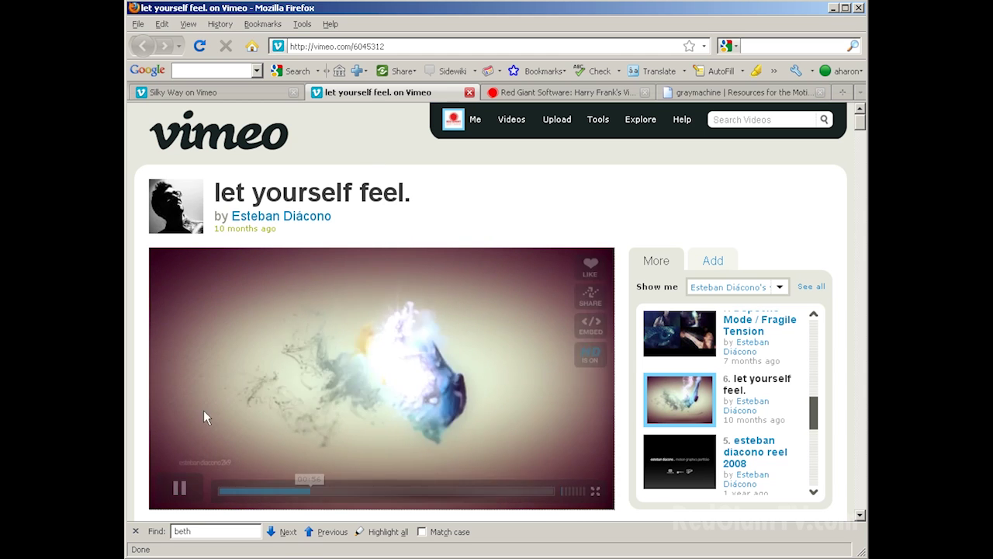
pyautogui.click(172, 495)
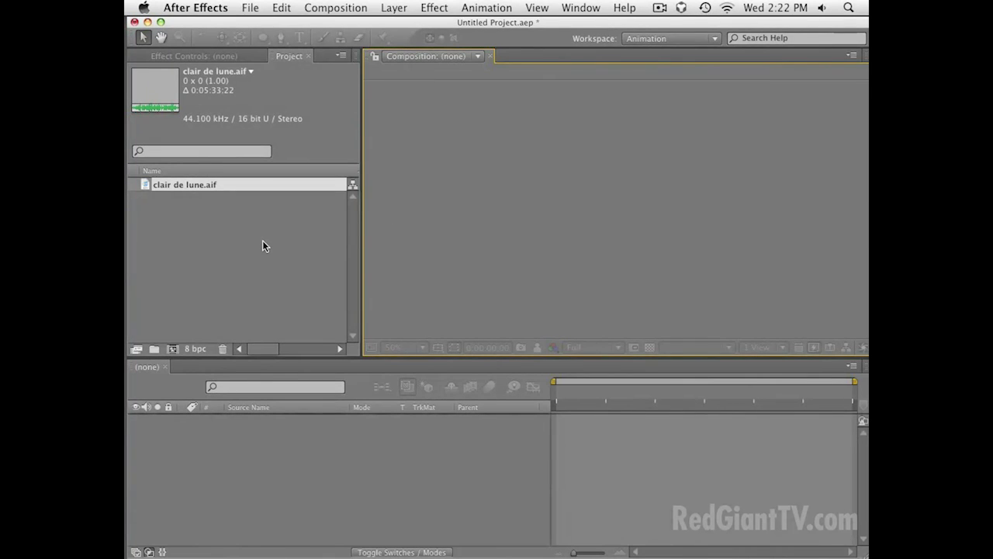
# Switch to After Effects, create a composition from clair de lune.aif and set its duration to 0:00:30:00
pyautogui.moveTo(187, 183); pyautogui.dragTo(412, 458)
pyautogui.click(645, 394)
pyautogui.moveTo(644, 393); pyautogui.dragTo(685, 390)
pyautogui.press('super+k')
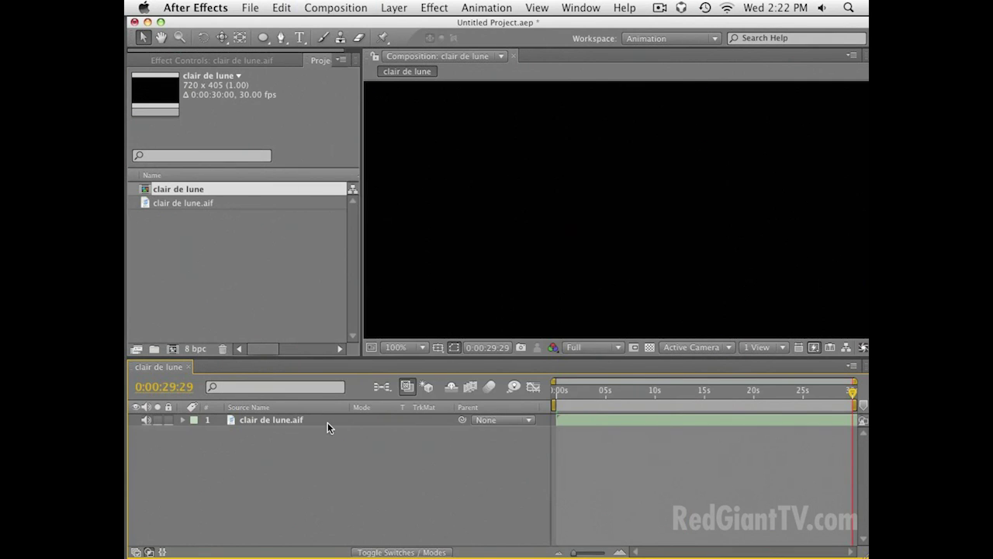
# Create a white 720 x 405 px solid layer named Sound Keys
pyautogui.press('super+y')
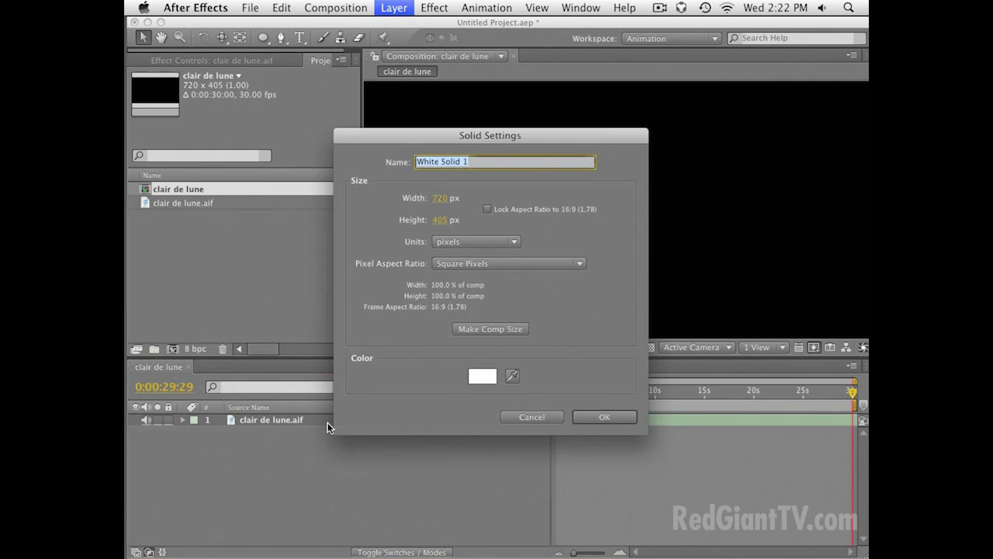
pyautogui.write('Sound')
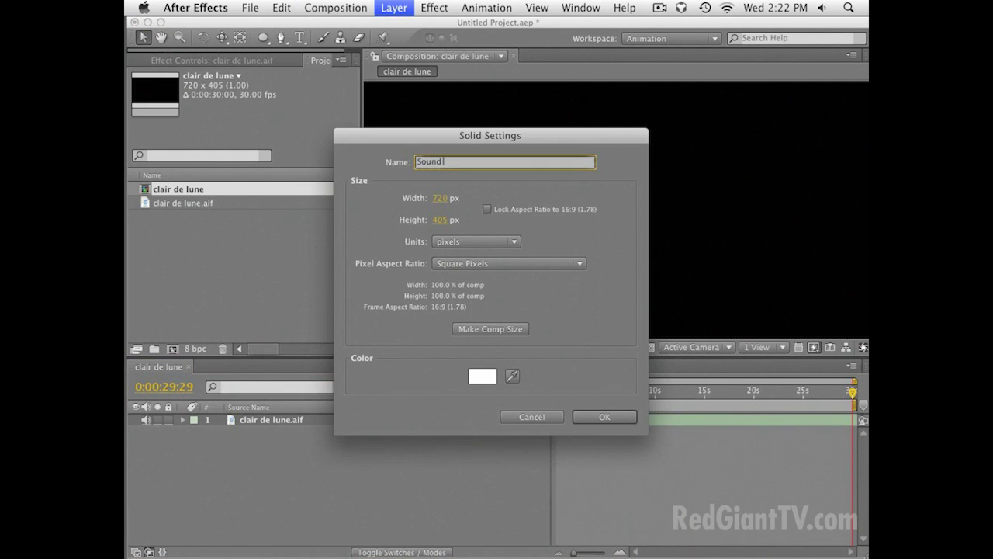
pyautogui.press('Return')
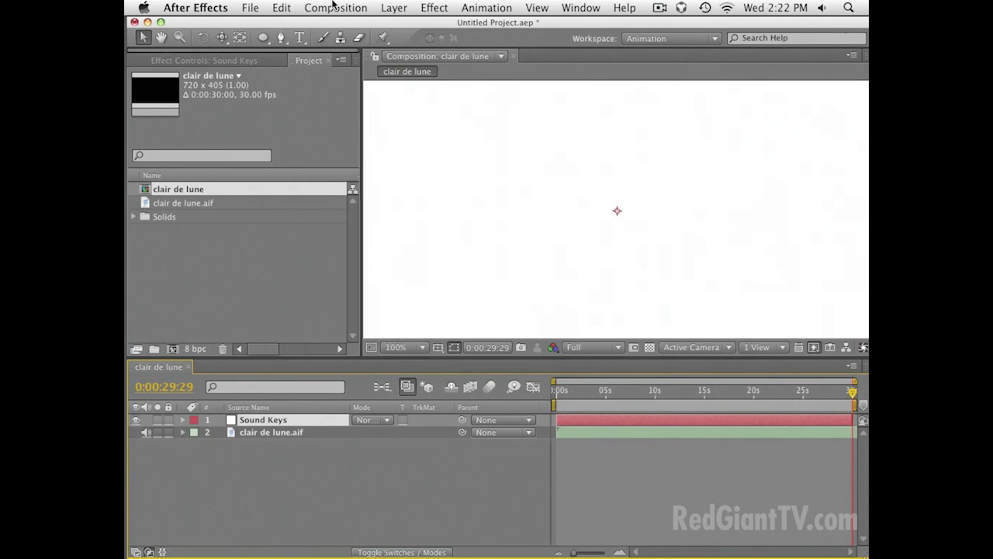
# Apply the Trapcode Sound Keys effect to the solid and set its audio layer to clair de lune.aif
pyautogui.click(434, 8)
pyautogui.moveTo(555, 439)
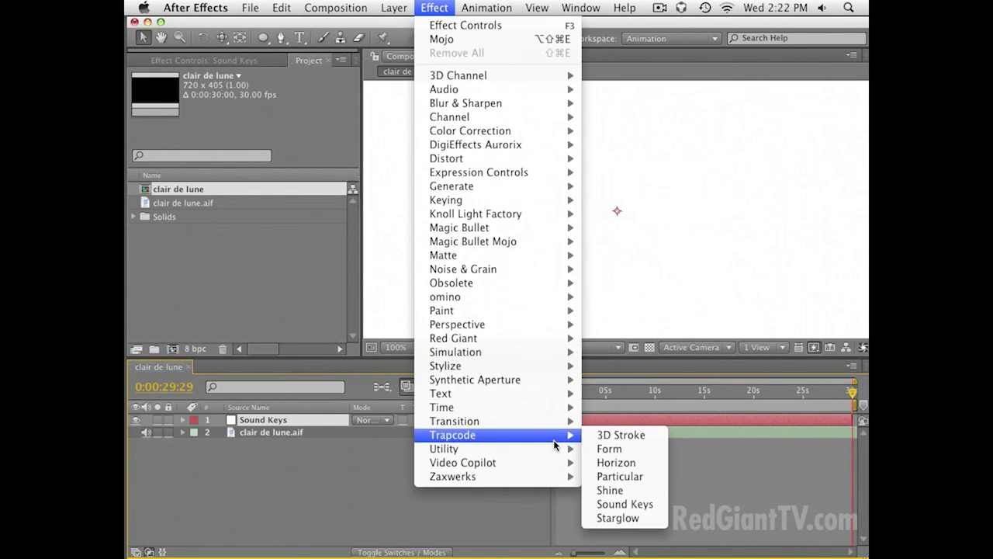
pyautogui.click(661, 505)
pyautogui.press('space')
pyautogui.moveTo(634, 206); pyautogui.dragTo(629, 192)
pyautogui.press('v')
pyautogui.click(241, 112)
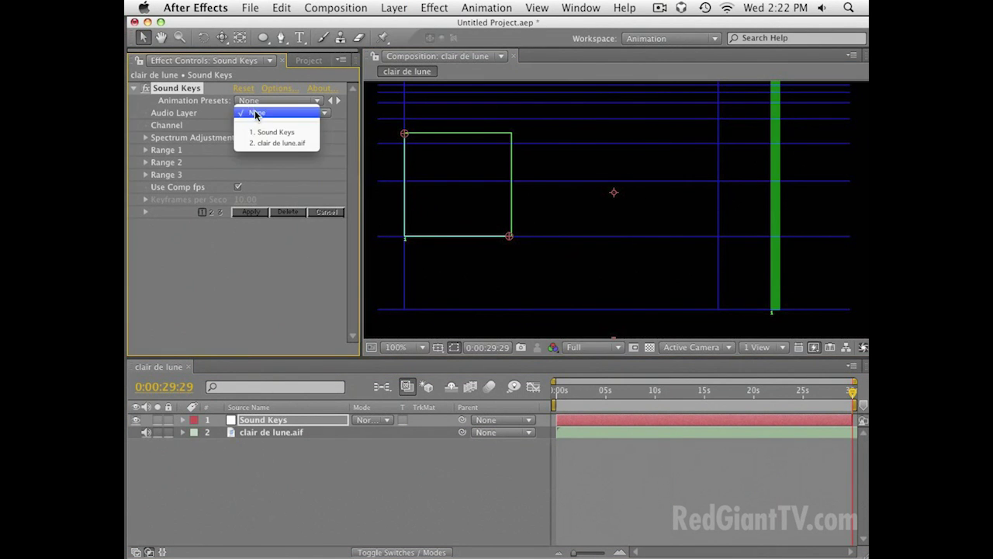
pyautogui.click(278, 142)
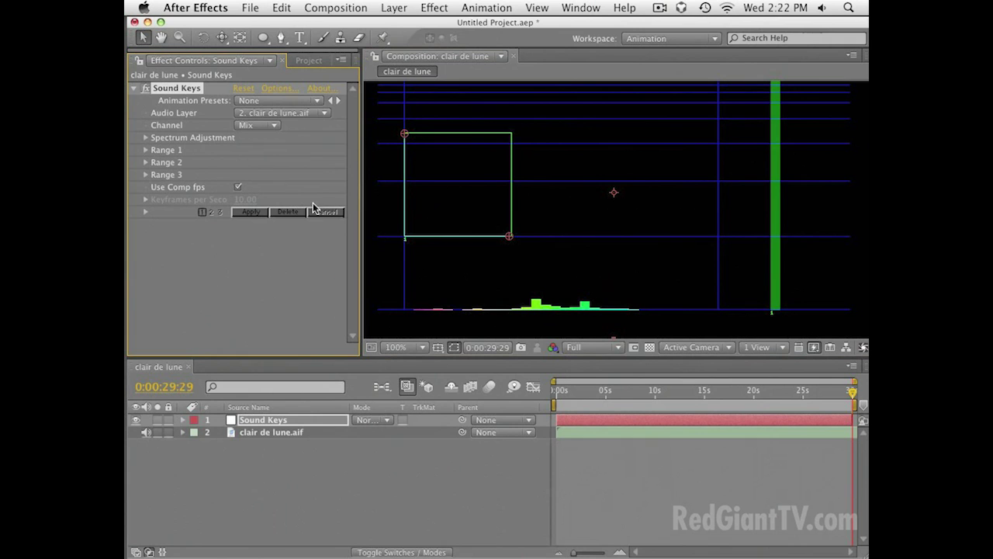
# Move the current time to about 0:00:11:28 and activate Range 2 and Range 3 of the Sound Keys effect
pyautogui.moveTo(575, 391); pyautogui.dragTo(701, 413)
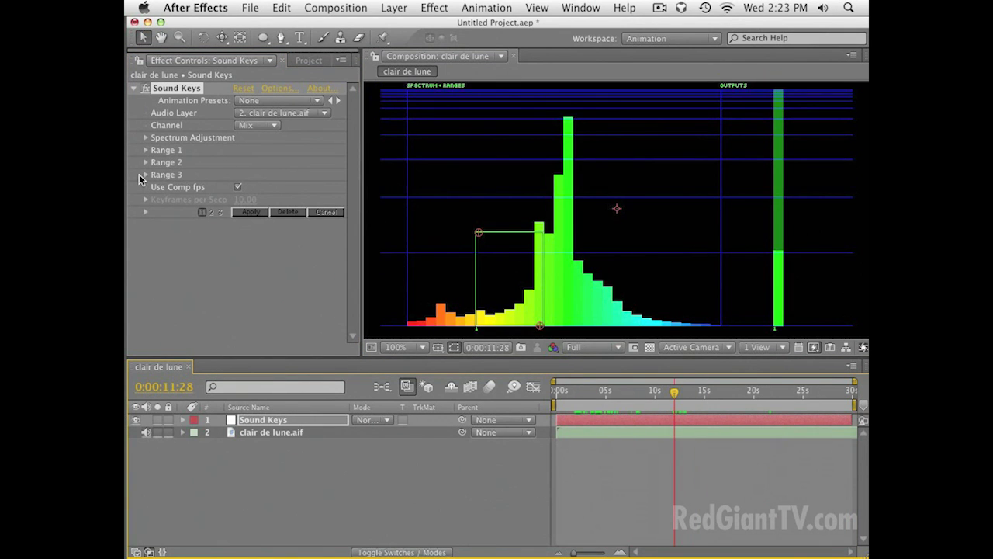
pyautogui.click(144, 175)
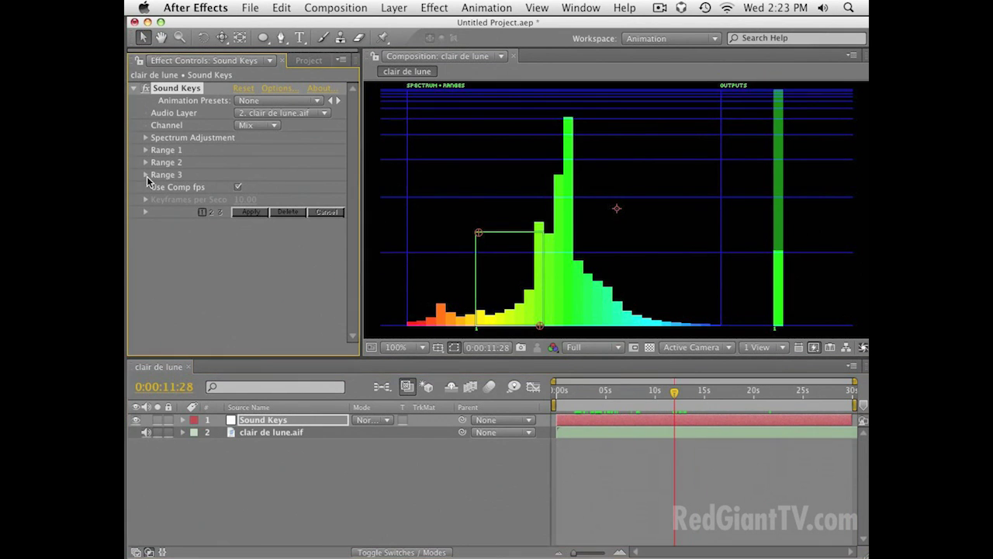
pyautogui.click(145, 162)
pyautogui.click(239, 176)
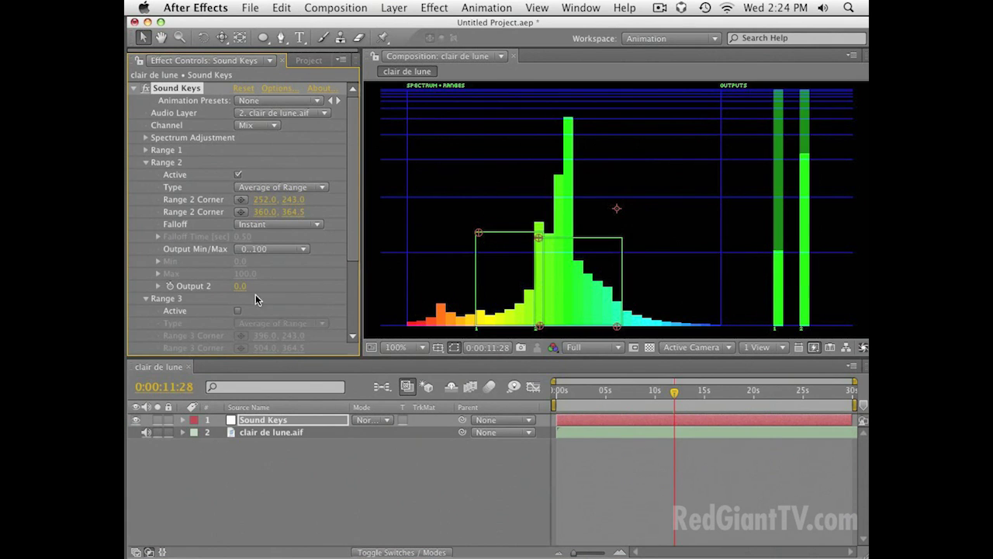
pyautogui.click(238, 311)
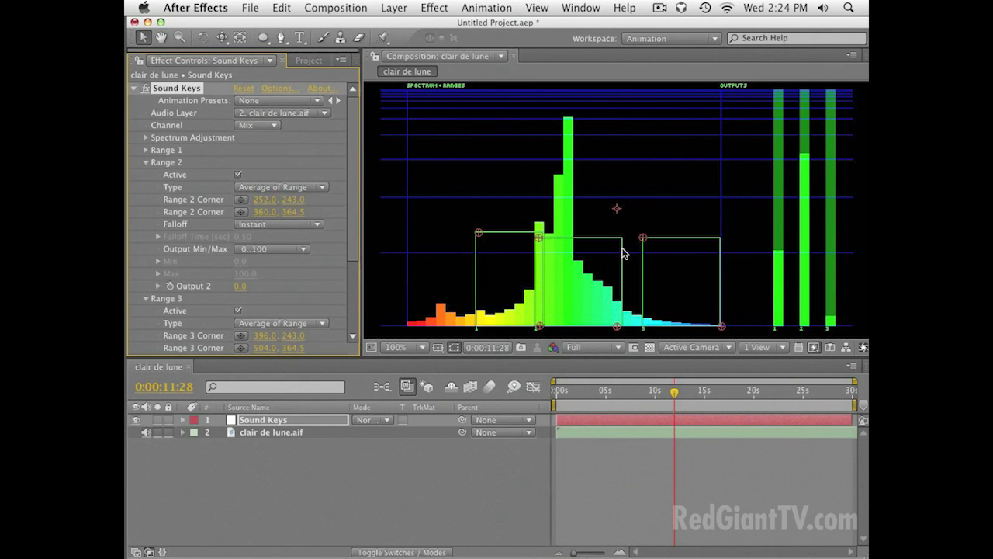
# Level the tops of the three ranges, placing Range 2's upper corner at about 264, 222 and Range 3's at about 377, 222
pyautogui.moveTo(536, 239); pyautogui.dragTo(546, 232)
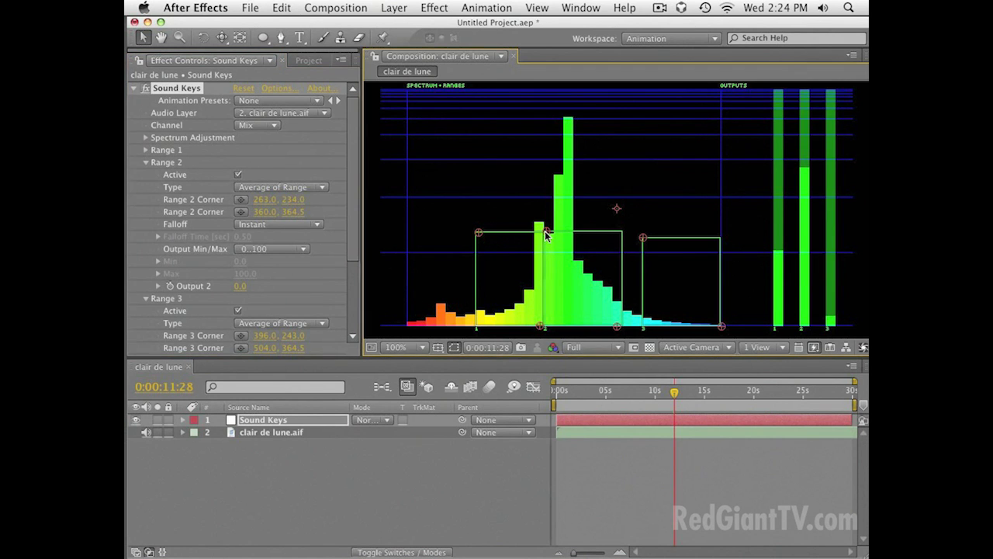
pyautogui.moveTo(643, 238); pyautogui.dragTo(620, 228)
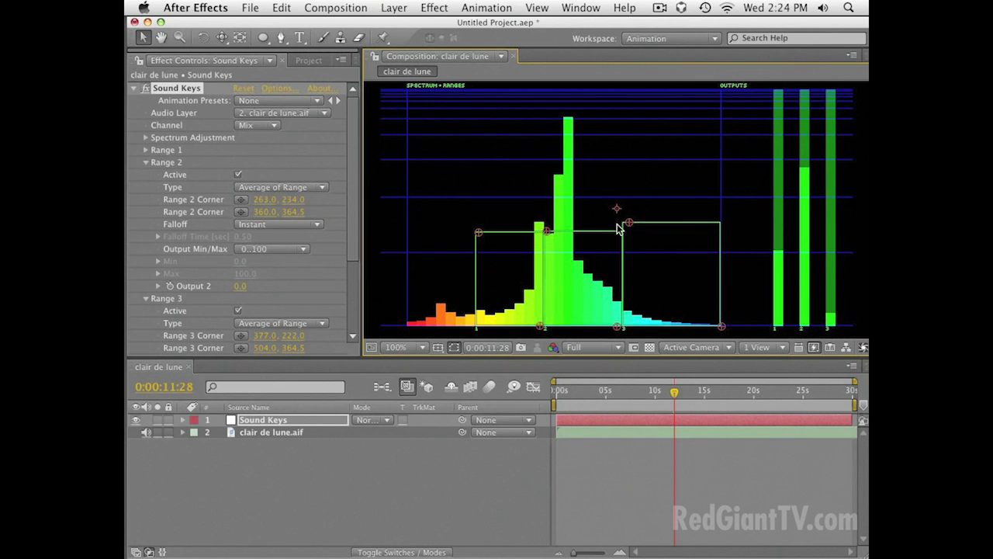
pyautogui.moveTo(545, 232); pyautogui.dragTo(547, 223)
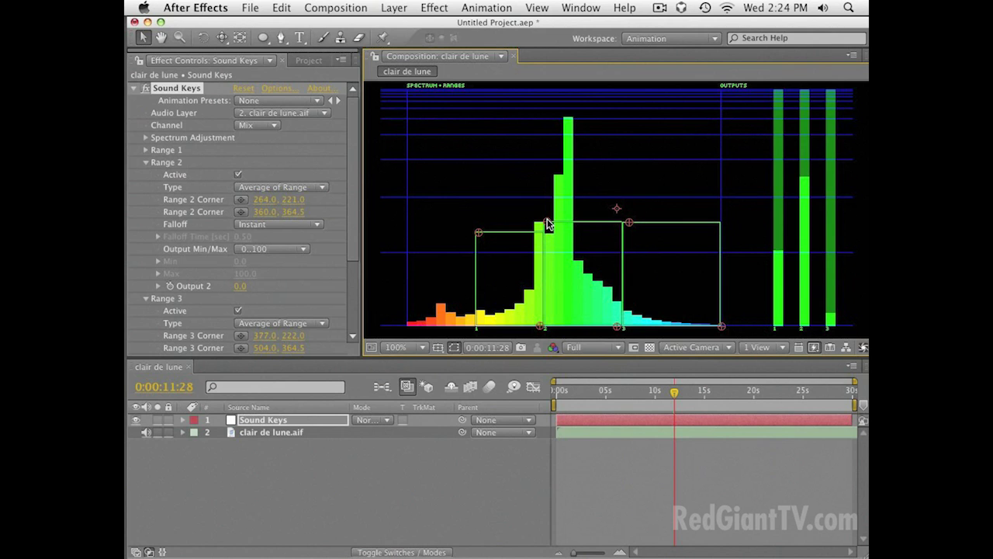
pyautogui.moveTo(480, 233); pyautogui.dragTo(477, 226)
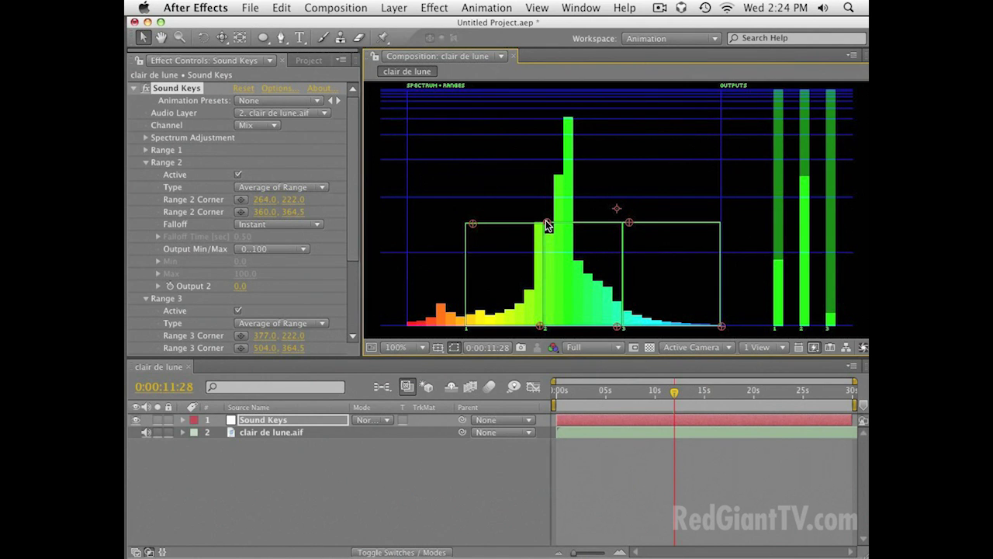
# Fit Range 2 around the spectrum peak from about 256, 221 to 308, 367.5, with Ranges 1 and 3 adjoining it on either side
pyautogui.moveTo(620, 325); pyautogui.dragTo(590, 326)
pyautogui.moveTo(627, 224); pyautogui.dragTo(598, 225)
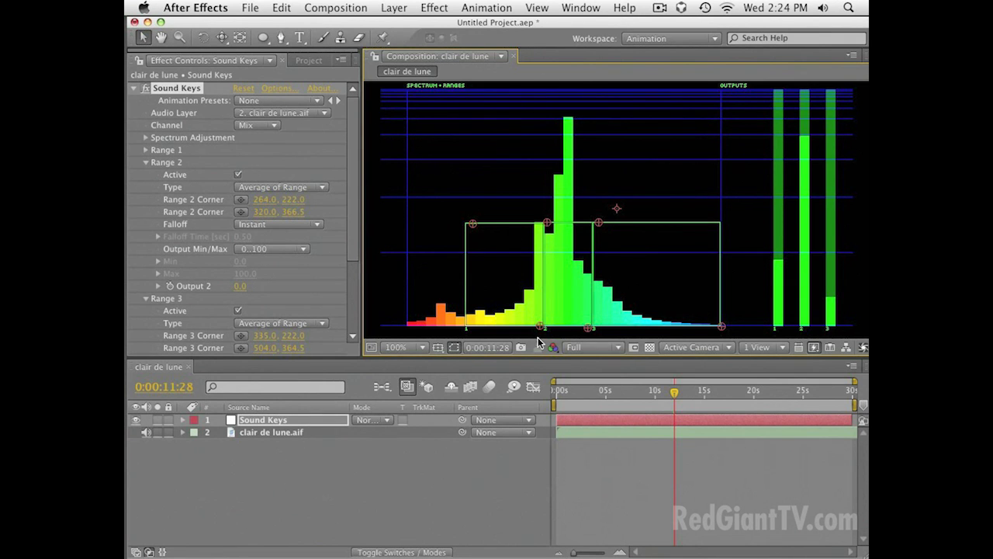
pyautogui.moveTo(541, 327); pyautogui.dragTo(532, 328)
pyautogui.moveTo(546, 225); pyautogui.dragTo(541, 224)
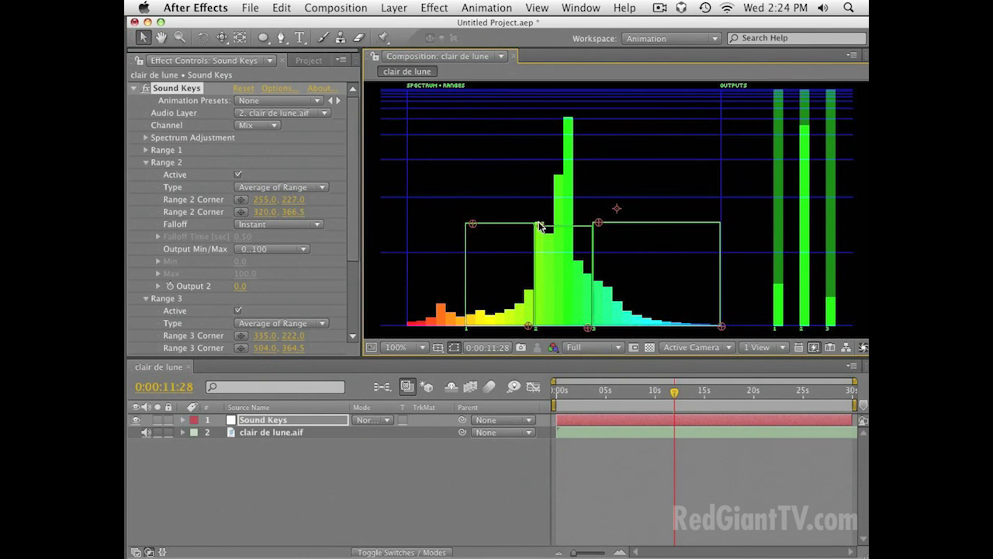
pyautogui.moveTo(595, 326); pyautogui.dragTo(583, 332)
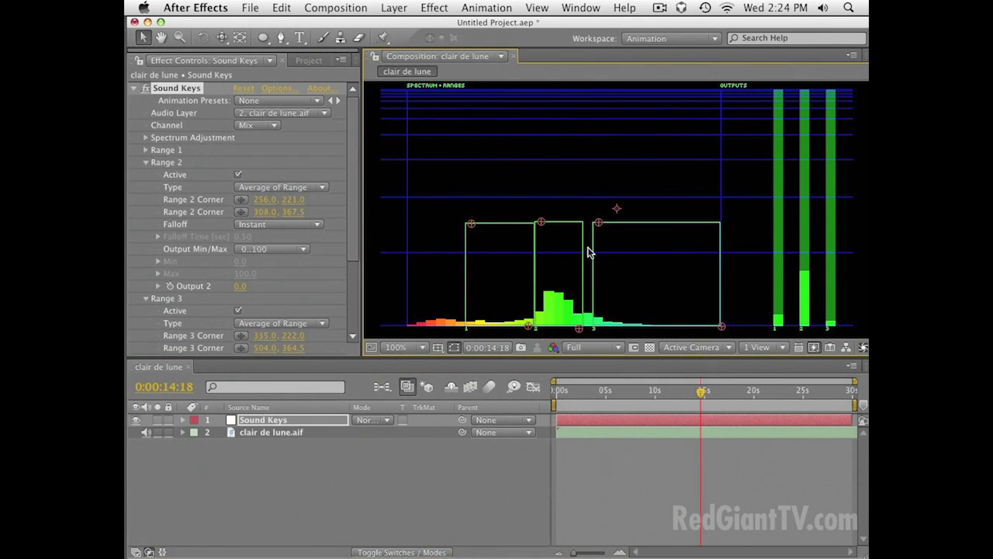
pyautogui.moveTo(599, 226); pyautogui.dragTo(590, 222)
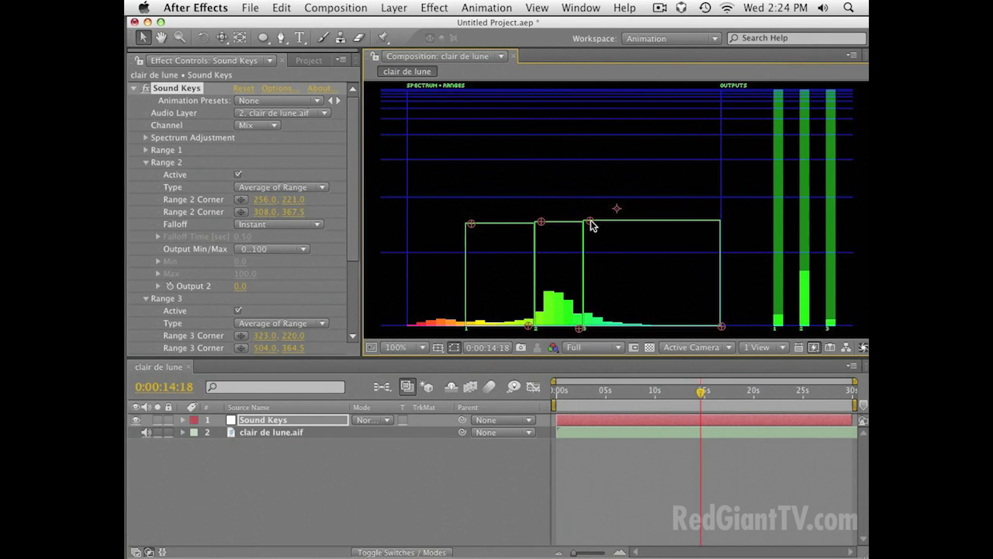
# Narrow Range 2 to a lower corner at about 276, 368.5, start Range 3 at about 294, 220 and level Range 1's top
pyautogui.click(611, 393)
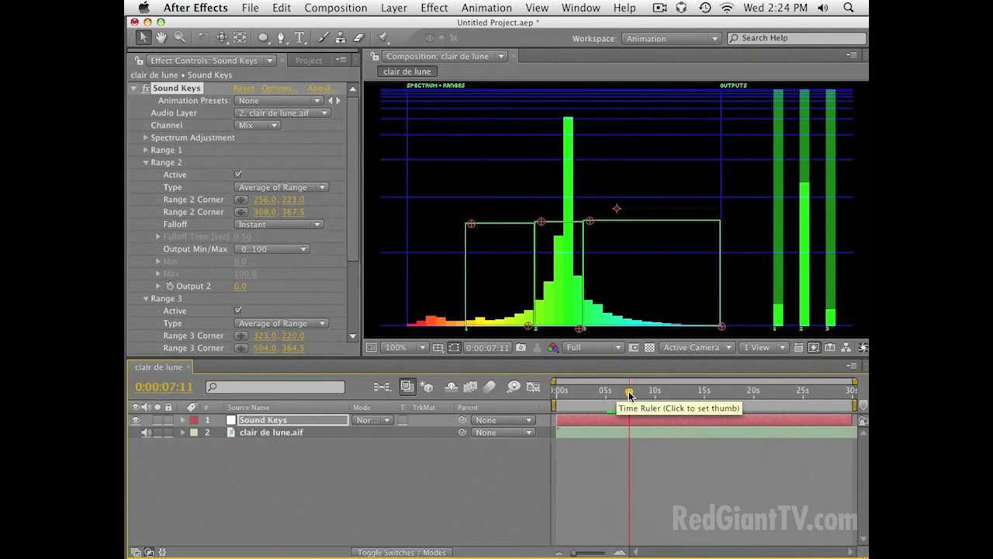
pyautogui.moveTo(632, 393); pyautogui.dragTo(625, 398)
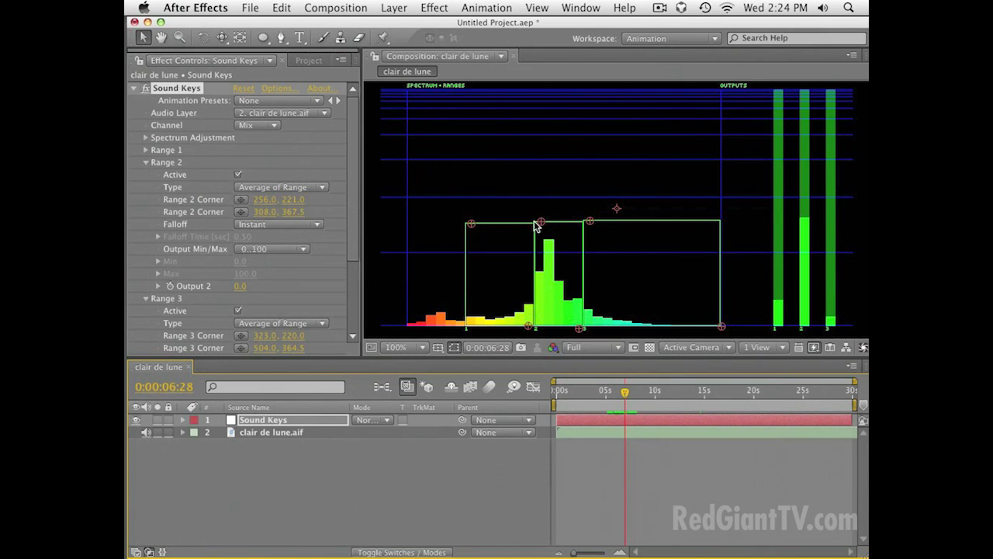
pyautogui.moveTo(581, 329); pyautogui.dragTo(558, 330)
pyautogui.moveTo(589, 222); pyautogui.dragTo(568, 224)
pyautogui.moveTo(596, 387); pyautogui.dragTo(817, 420)
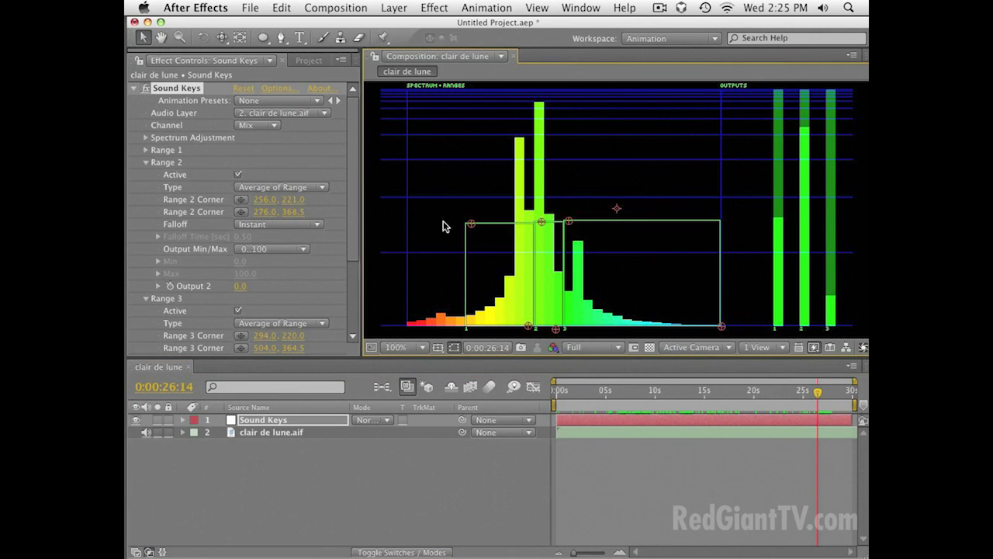
pyautogui.moveTo(466, 224); pyautogui.dragTo(465, 221)
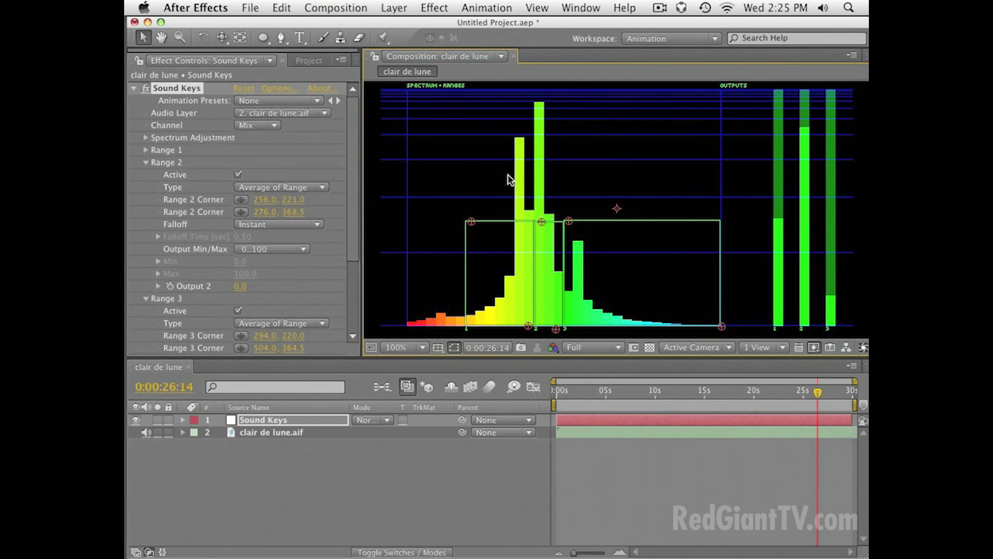
# Generate the Sound Keys keyframes for outputs 1, 2 and 3 and reveal them on the Sound Keys layer
pyautogui.click(276, 303)
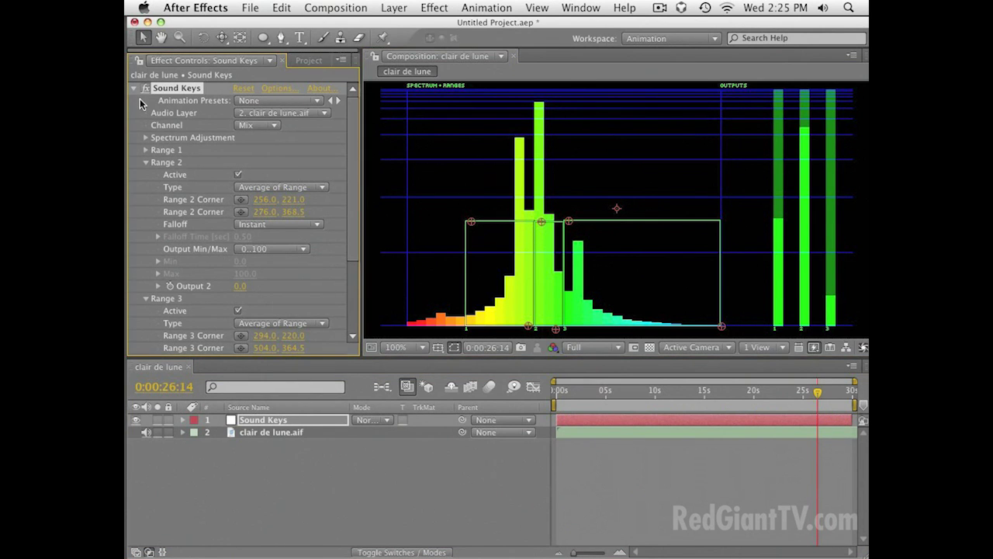
pyautogui.click(146, 162)
pyautogui.click(144, 175)
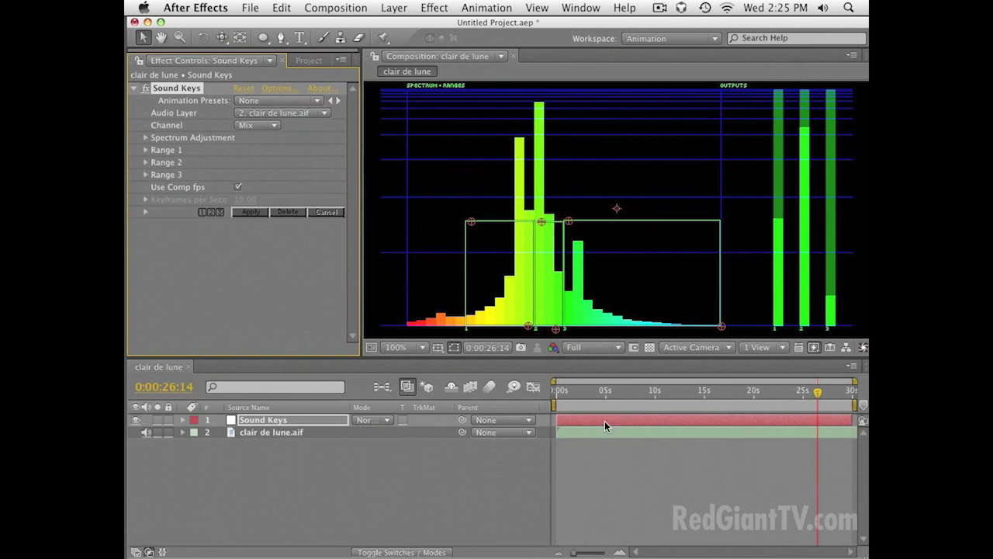
pyautogui.click(275, 423)
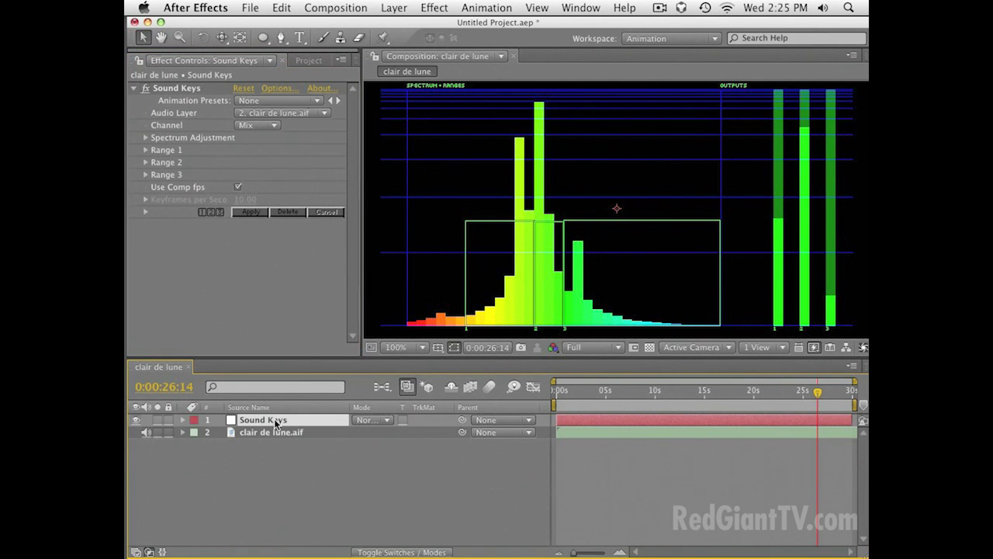
pyautogui.press('u')
# Scrub through the animated output values and hide the Sound Keys layer
pyautogui.moveTo(572, 400); pyautogui.dragTo(629, 400)
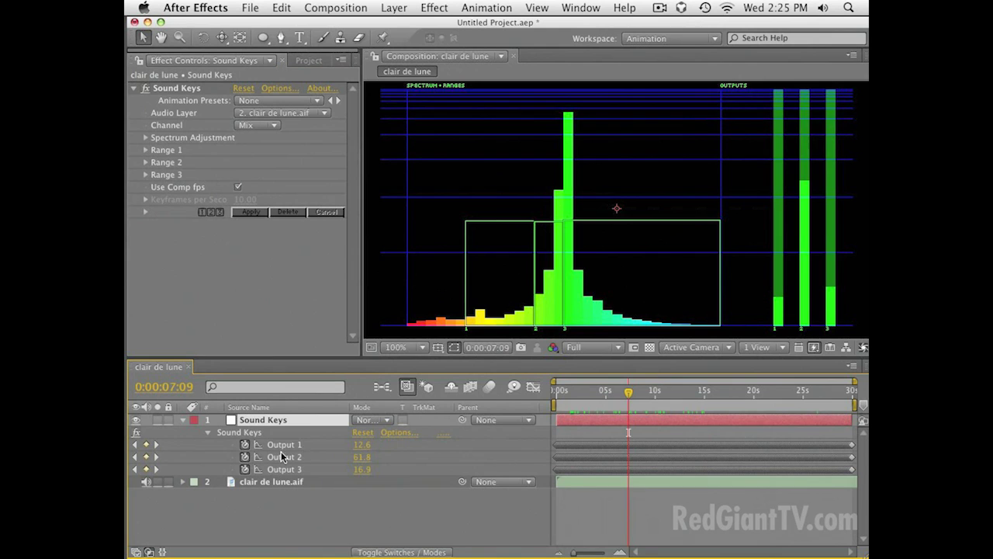
pyautogui.moveTo(629, 394); pyautogui.dragTo(721, 394)
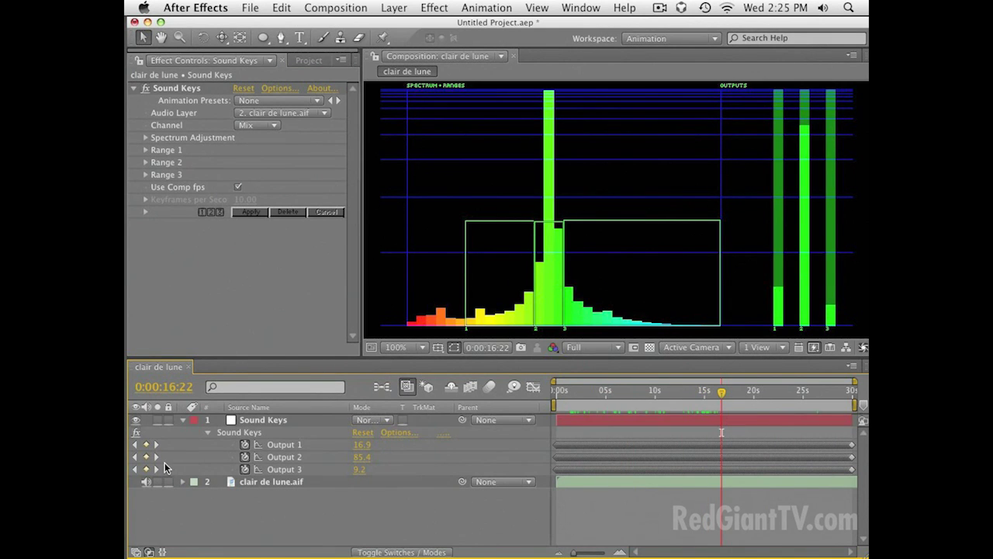
pyautogui.click(136, 420)
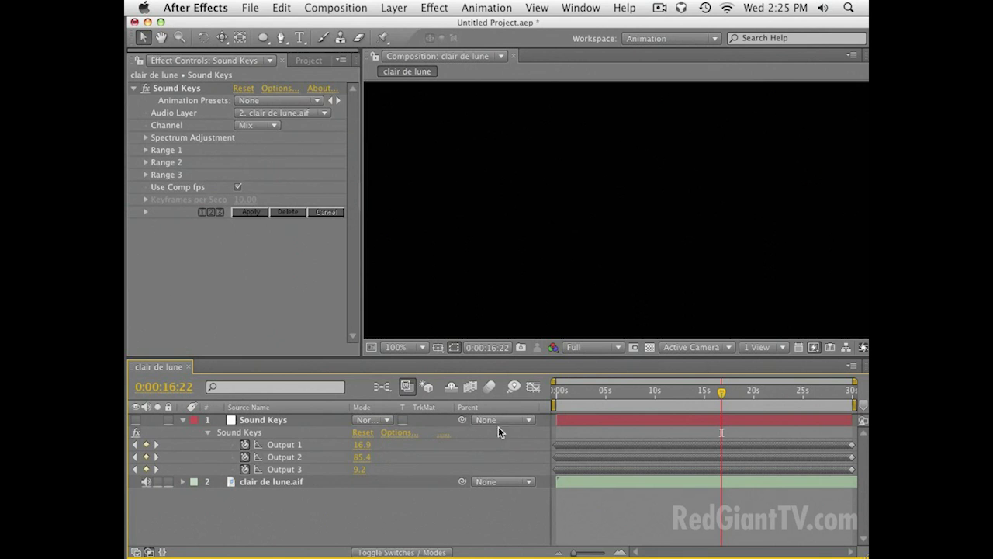
# Save the project as Claire de Lune Lesson.aep in the AudioReactions folder
pyautogui.press('super+shift+s')
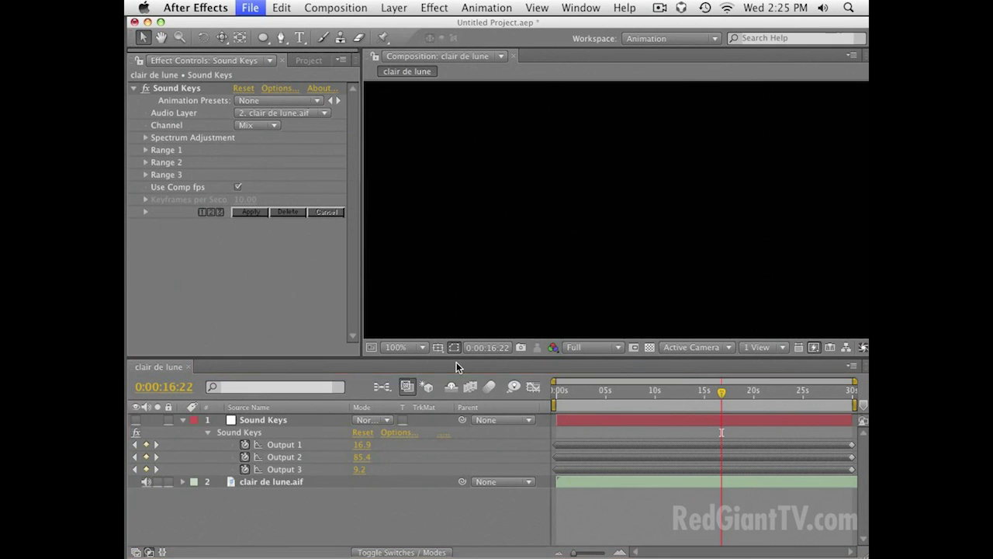
pyautogui.write('Claire de Lune Lesson')
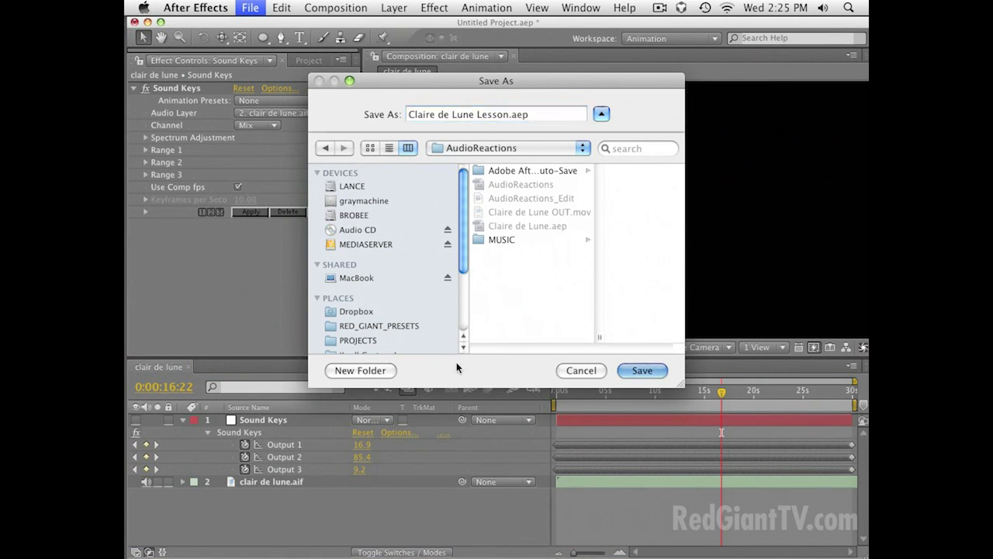
pyautogui.press('Return')
# Create a white solid layer named Placeholder and resize it to 50 by 50 pixels
pyautogui.click(393, 8)
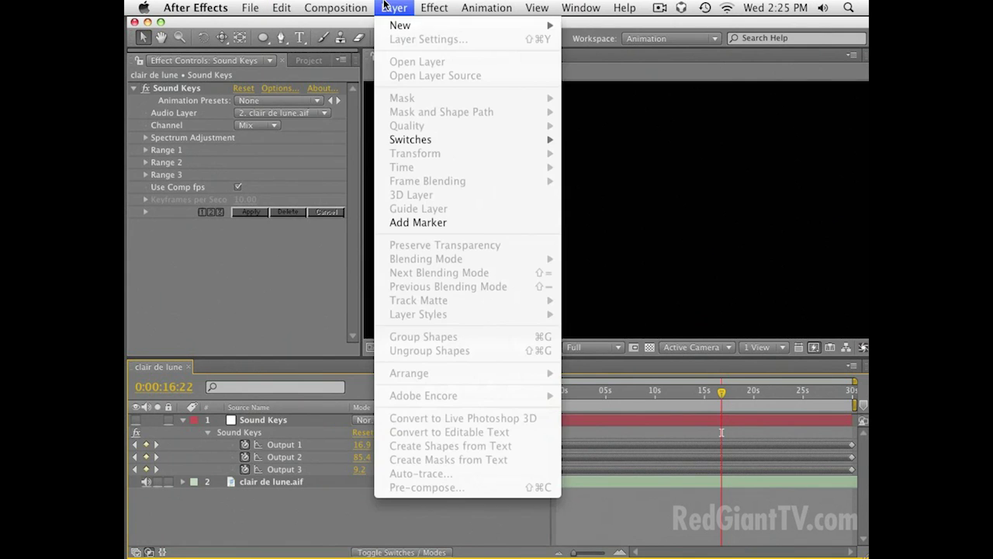
pyautogui.moveTo(403, 23)
pyautogui.click(587, 42)
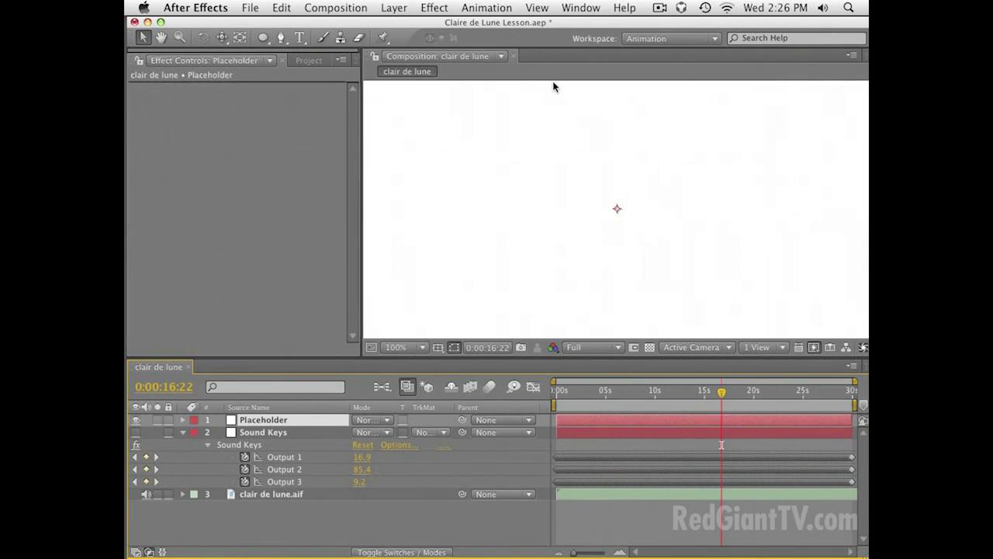
pyautogui.press('super+shift+y')
pyautogui.press('Tab')
pyautogui.write('50')
pyautogui.press('Tab')
pyautogui.write('50')
pyautogui.press('Return')
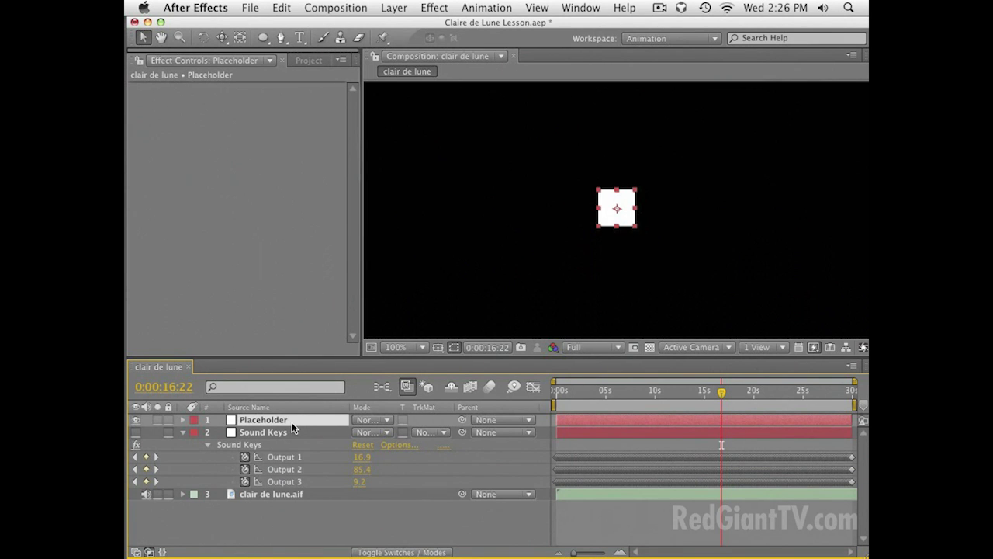
# Add an expression to the Placeholder's Position assigning Sound Keys Outputs 1, 2 and 3 to variables a, b and c
pyautogui.press('p')
pyautogui.moveTo(352, 357); pyautogui.dragTo(352, 334)
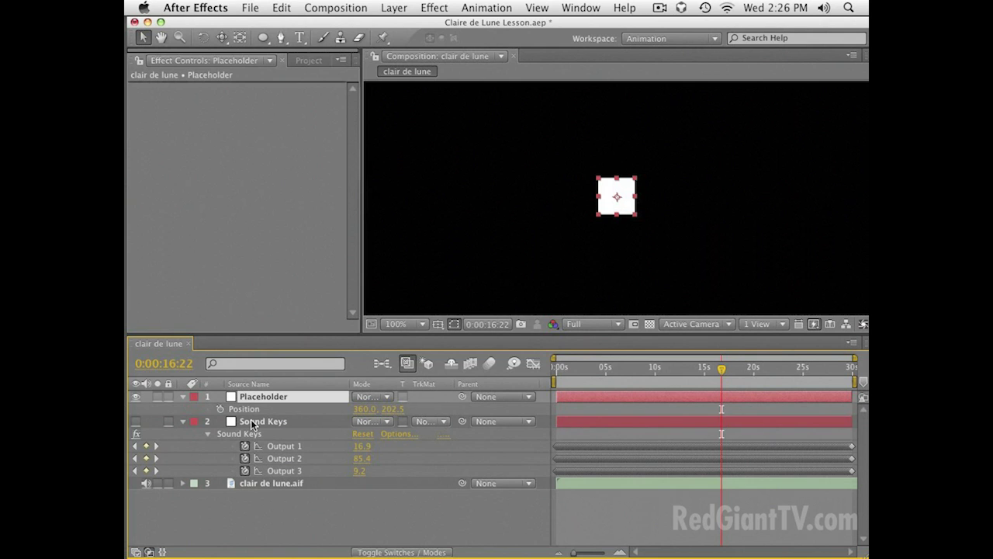
pyautogui.keyDown('alt'); pyautogui.click(220, 407); pyautogui.keyUp('alt')
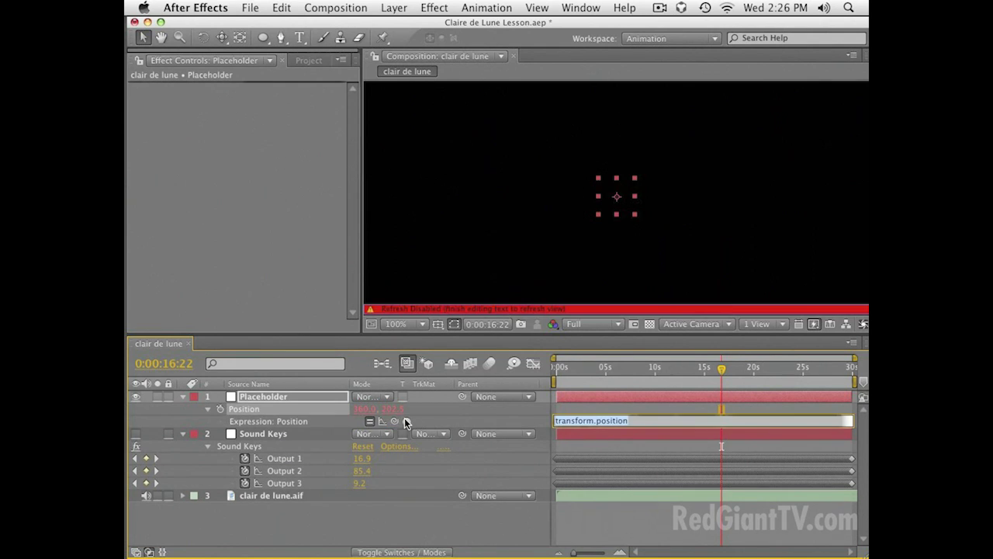
pyautogui.moveTo(590, 426); pyautogui.dragTo(595, 456)
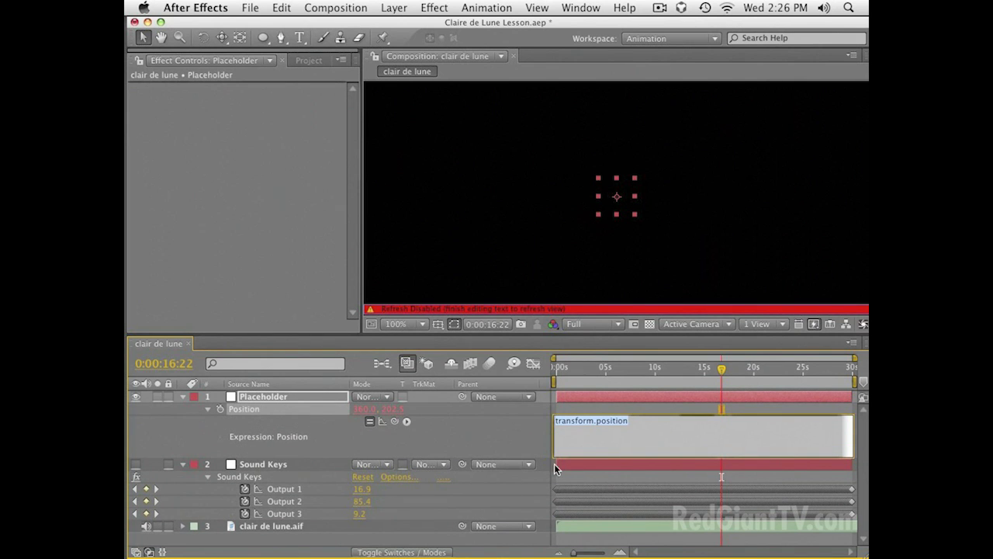
pyautogui.write('a =')
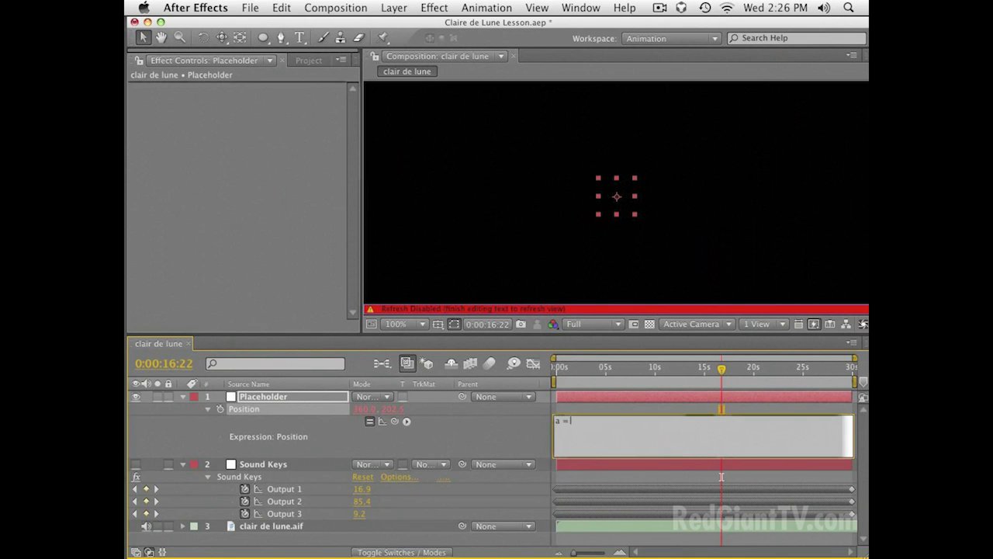
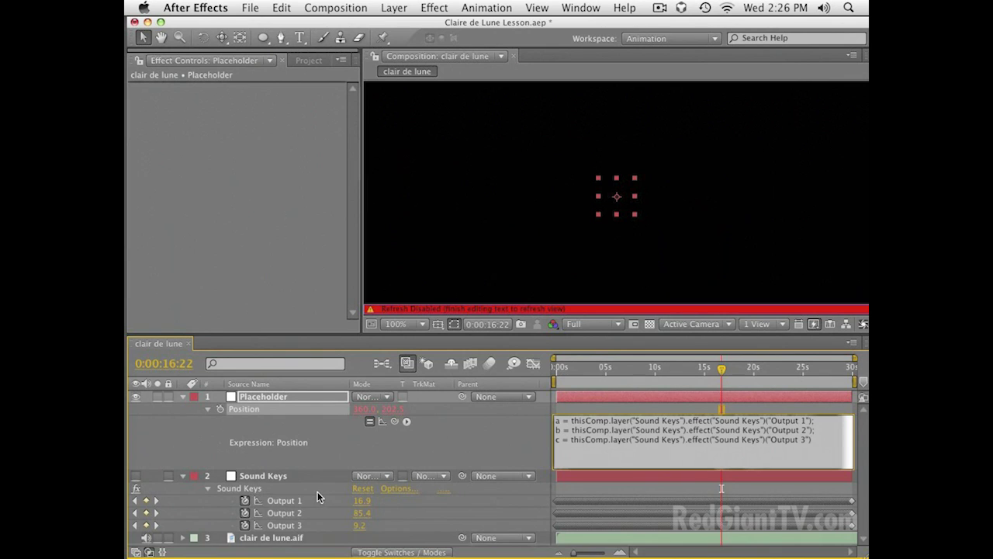
# Add the line y = a + b + c; below the three variables in the Position expression
pyautogui.write('y =')
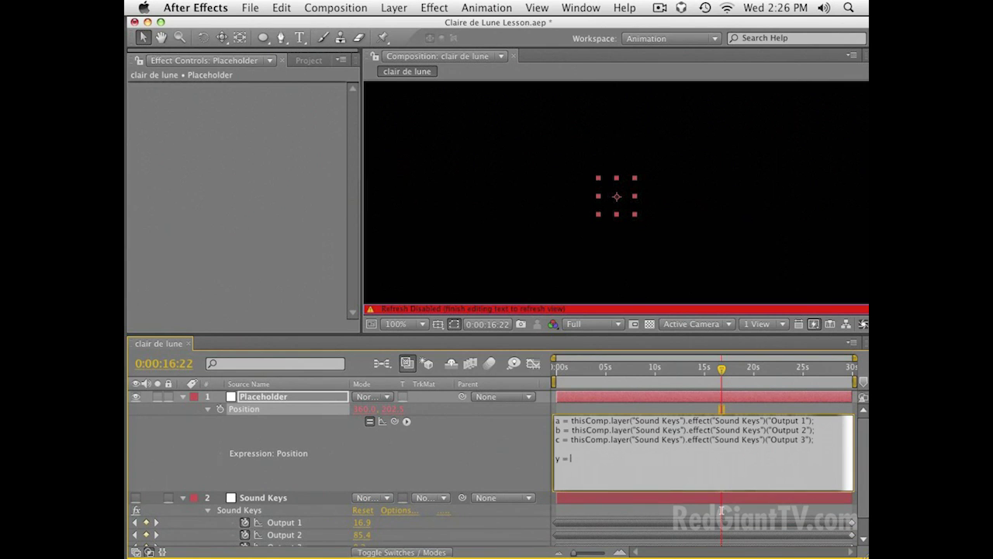
pyautogui.write(' a + b + c')
pyautogui.write(';')
pyautogui.moveTo(821, 424); pyautogui.dragTo(528, 405)
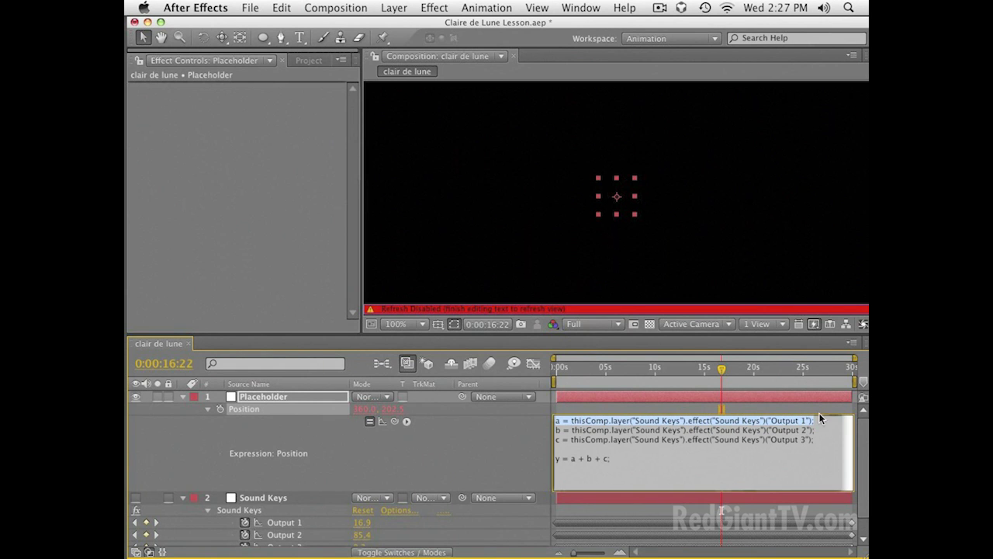
pyautogui.click(611, 458)
# Add value as the closing line of the Position expression and apply it
pyautogui.doubleClick(556, 458)
pyautogui.press('Down')
pyautogui.press('Return')
pyautogui.press('Return')
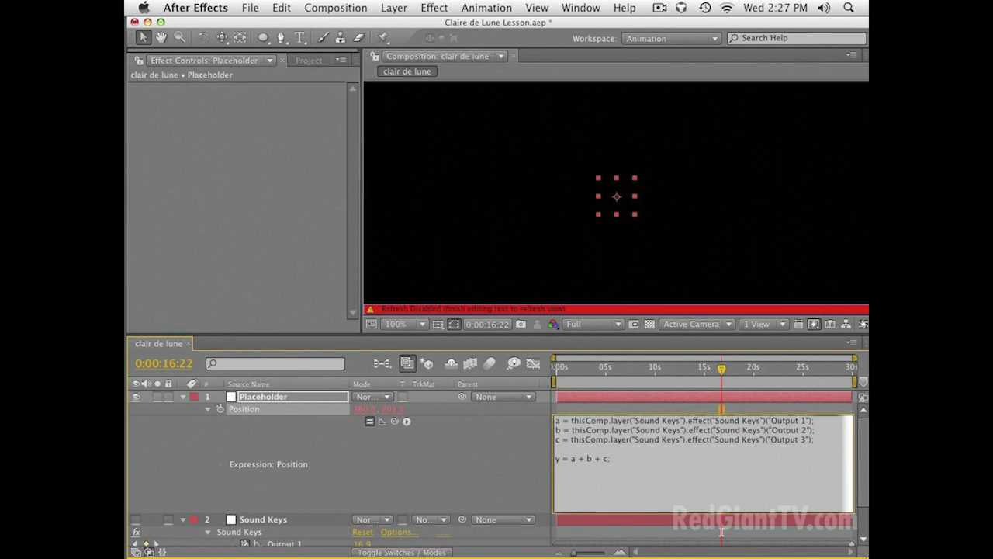
pyautogui.write('va;u')
pyautogui.click(501, 488)
pyautogui.doubleClick(570, 479)
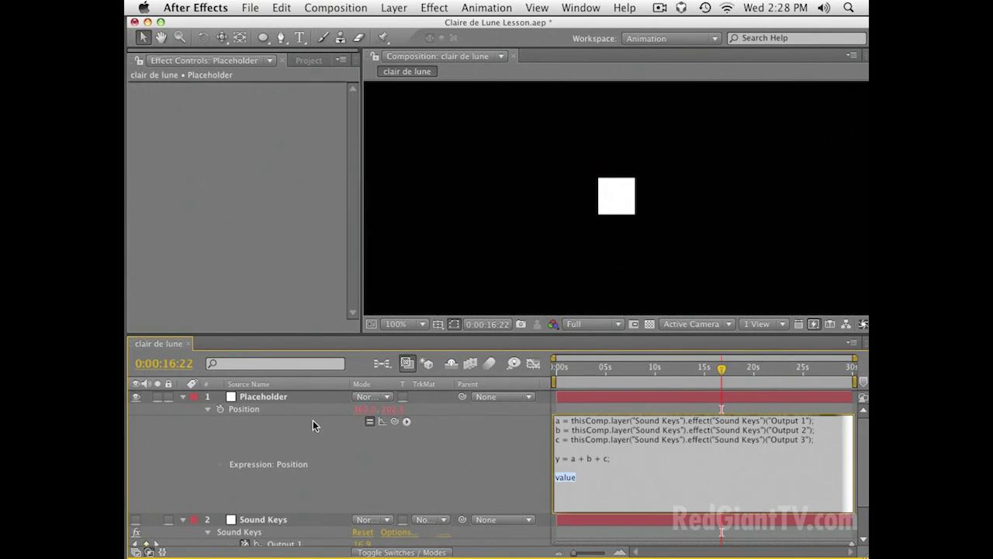
# Extend the expression's closing line with + [0, ], leaving the array's second element empty
pyautogui.click(576, 477)
pyautogui.moveTo(565, 458); pyautogui.dragTo(555, 459)
pyautogui.click(617, 475)
pyautogui.press('BackSpace')
pyautogui.write('0,')
# Insert y as the array's second element so the closing line reads value + [0,y], and apply the expression
pyautogui.moveTo(562, 459); pyautogui.dragTo(546, 459)
pyautogui.click(581, 459)
pyautogui.moveTo(583, 458); pyautogui.dragTo(613, 460)
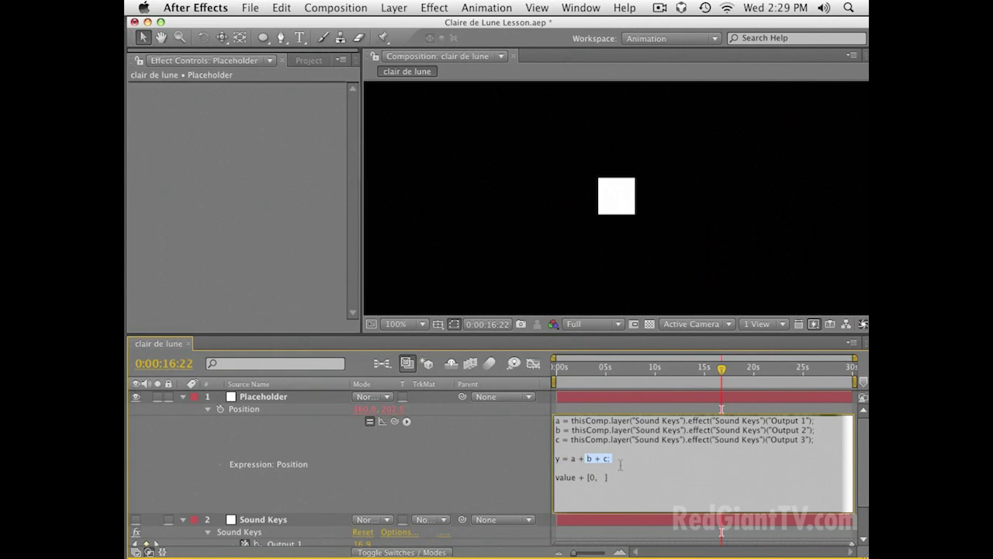
pyautogui.click(597, 478)
pyautogui.write('y')
pyautogui.doubleClick(593, 477)
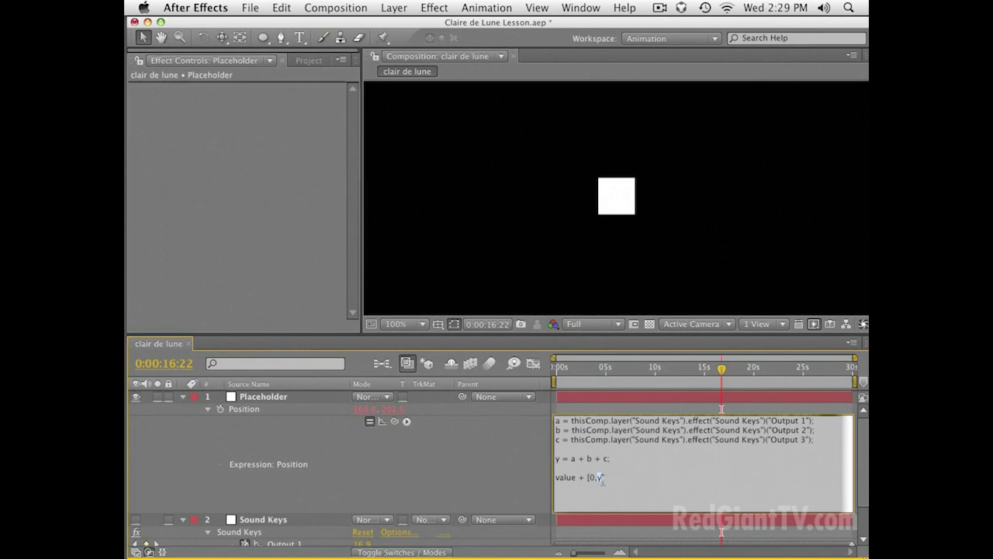
pyautogui.click(613, 459)
pyautogui.write(';')
pyautogui.click(606, 477)
pyautogui.click(521, 485)
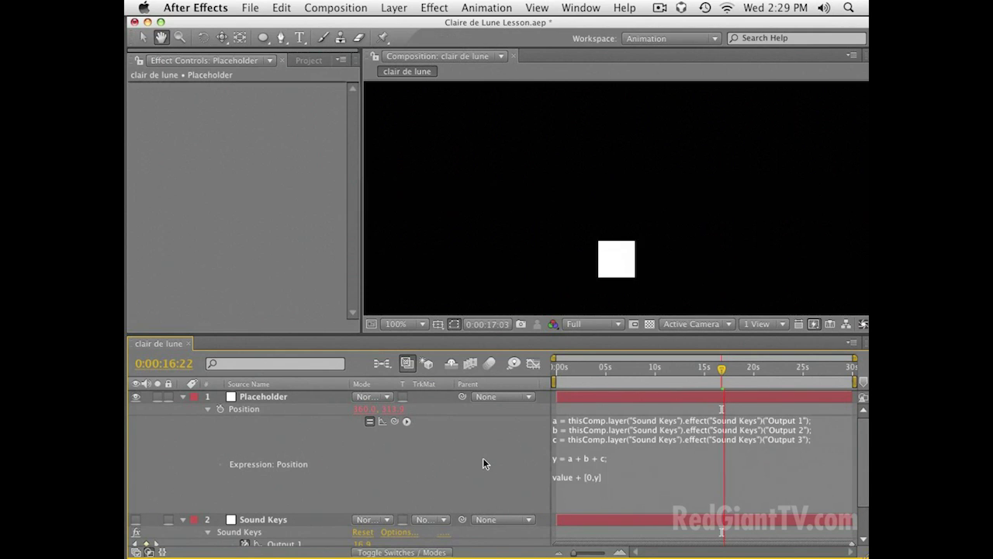
# Scrub through the square's motion and change the expression's closing line to value - [0,y]
pyautogui.click(582, 379)
pyautogui.moveTo(583, 381); pyautogui.dragTo(597, 382)
pyautogui.press('space')
pyautogui.moveTo(556, 118); pyautogui.dragTo(532, 163)
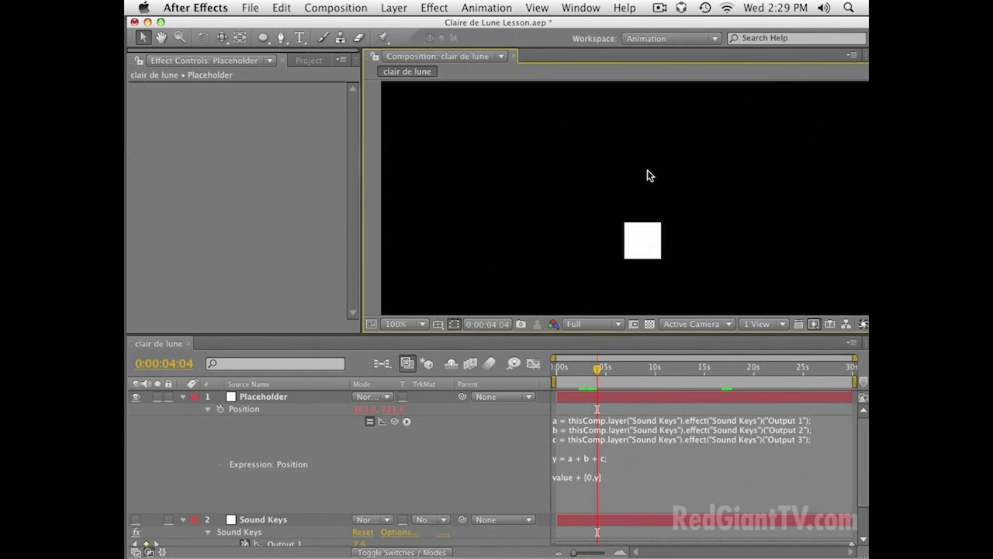
pyautogui.press('space')
pyautogui.moveTo(652, 203); pyautogui.dragTo(644, 199)
pyautogui.click(581, 478)
pyautogui.moveTo(577, 478); pyautogui.dragTo(585, 477)
pyautogui.write('-')
pyautogui.click(546, 459)
# Preview the square's motion with the subtracted y offset and scrub along the timeline
pyautogui.press('KP_0')
pyautogui.moveTo(732, 377); pyautogui.dragTo(853, 377)
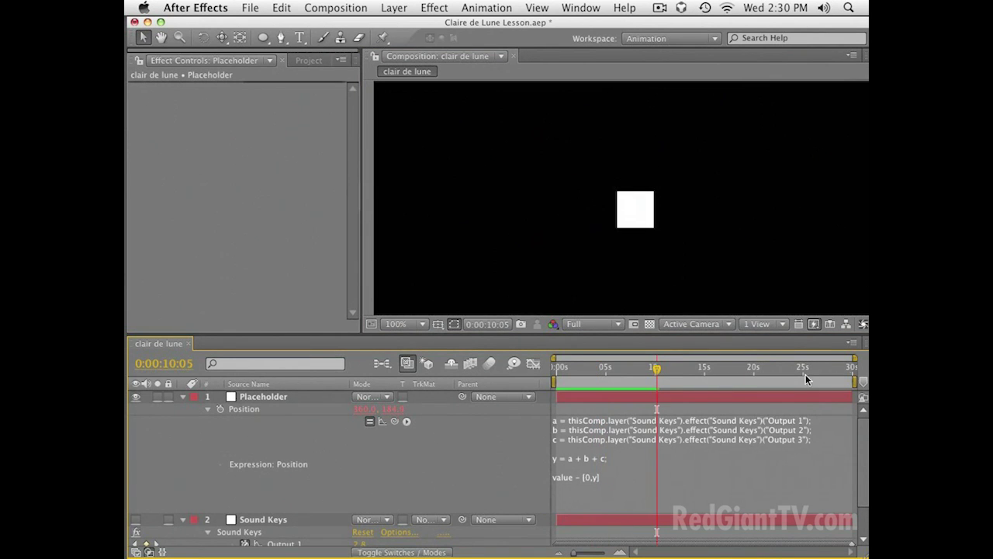
pyautogui.press('h')
pyautogui.moveTo(712, 230); pyautogui.dragTo(711, 223)
pyautogui.press('v')
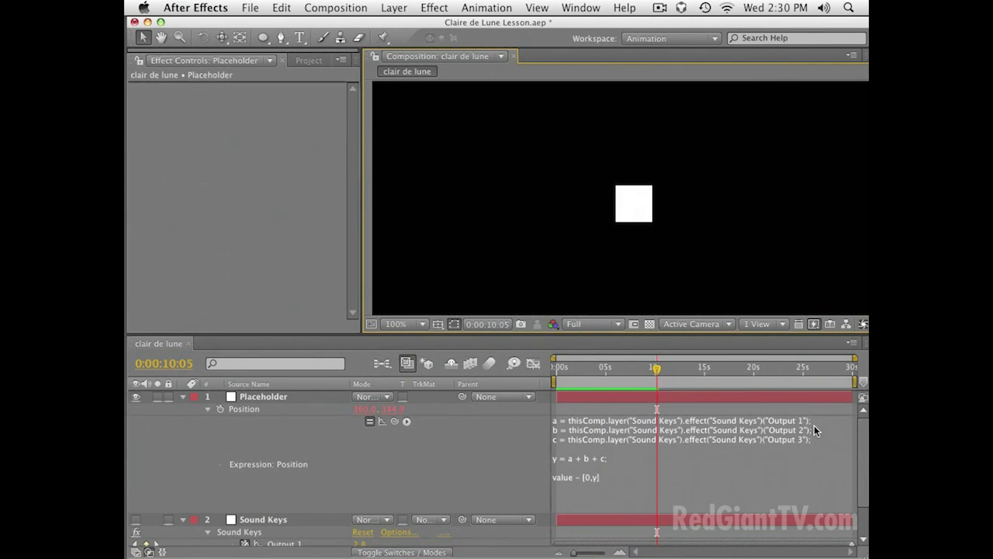
pyautogui.press('h')
pyautogui.moveTo(665, 243)
pyautogui.mouseDown()
pyautogui.moveTo(661, 257)
pyautogui.moveTo(671, 247)
pyautogui.mouseUp()
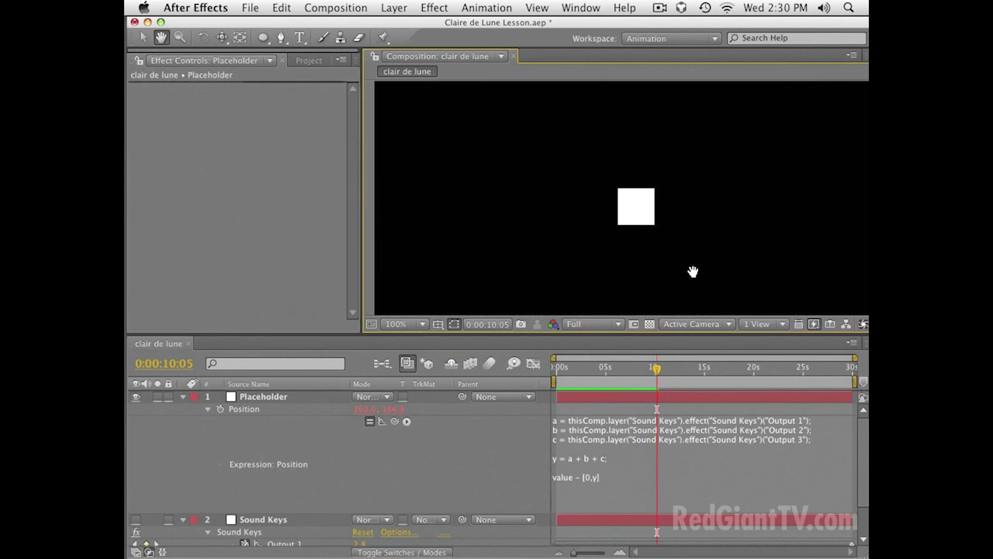
pyautogui.press('v')
# Multiply Output 2 by 2 and Output 3 by 3 in the Position expression and apply it
pyautogui.click(805, 429)
pyautogui.click(815, 429)
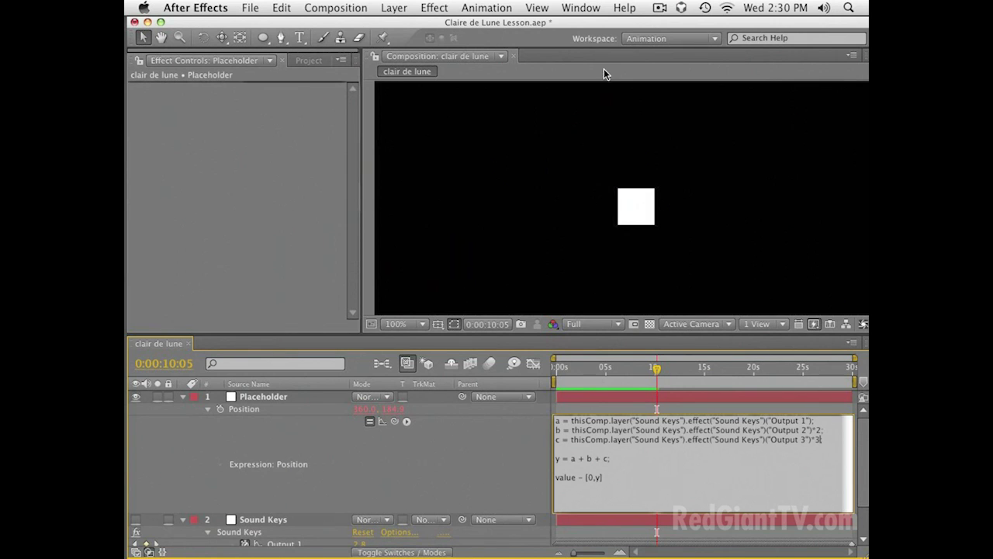
pyautogui.click(831, 431)
pyautogui.click(544, 430)
# Move the Placeholder square to a base position of about 372, 306.5 low in the frame and preview it from the start
pyautogui.moveTo(595, 372)
pyautogui.mouseDown()
pyautogui.moveTo(619, 377)
pyautogui.moveTo(608, 379)
pyautogui.mouseUp()
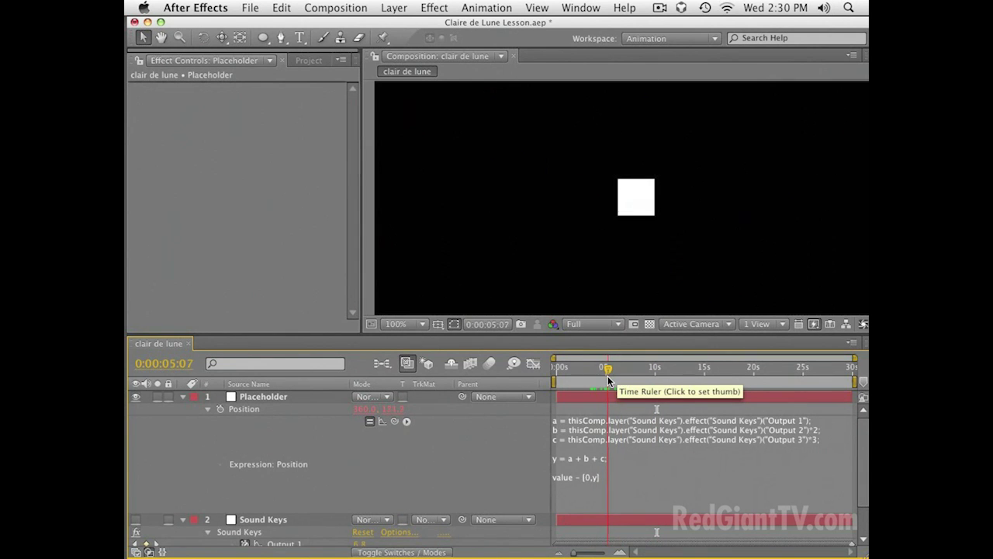
pyautogui.press('space')
pyautogui.moveTo(675, 238); pyautogui.dragTo(672, 219)
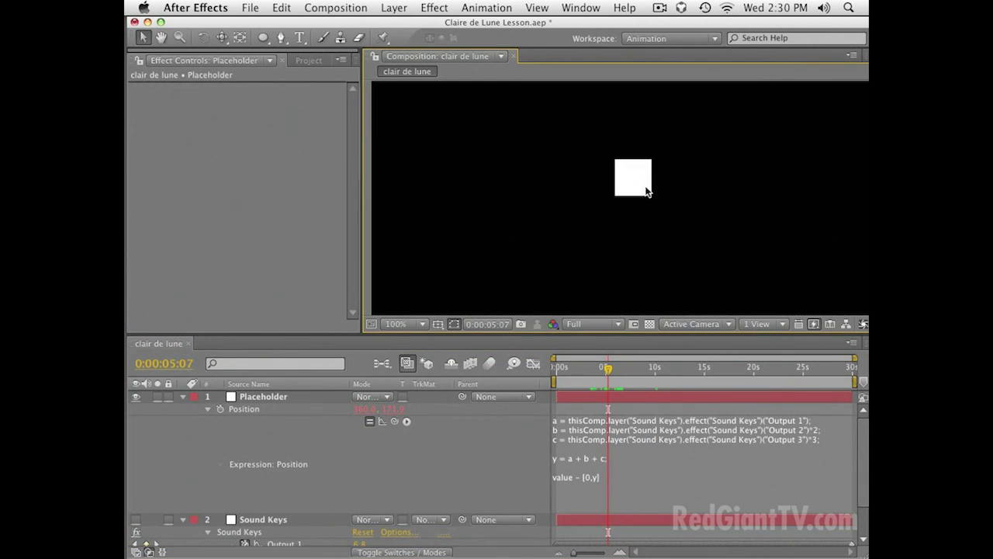
pyautogui.press(',')
pyautogui.press(',')
pyautogui.click(624, 193)
pyautogui.moveTo(624, 193); pyautogui.dragTo(626, 235)
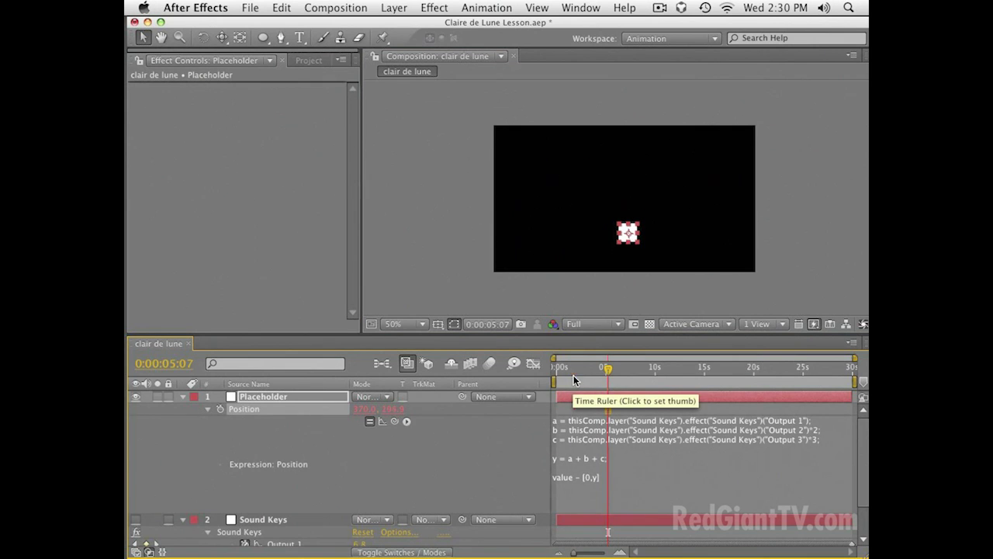
pyautogui.click(583, 374)
pyautogui.moveTo(573, 370); pyautogui.dragTo(555, 372)
pyautogui.moveTo(635, 235); pyautogui.dragTo(634, 228)
pyautogui.press('.')
pyautogui.press('space')
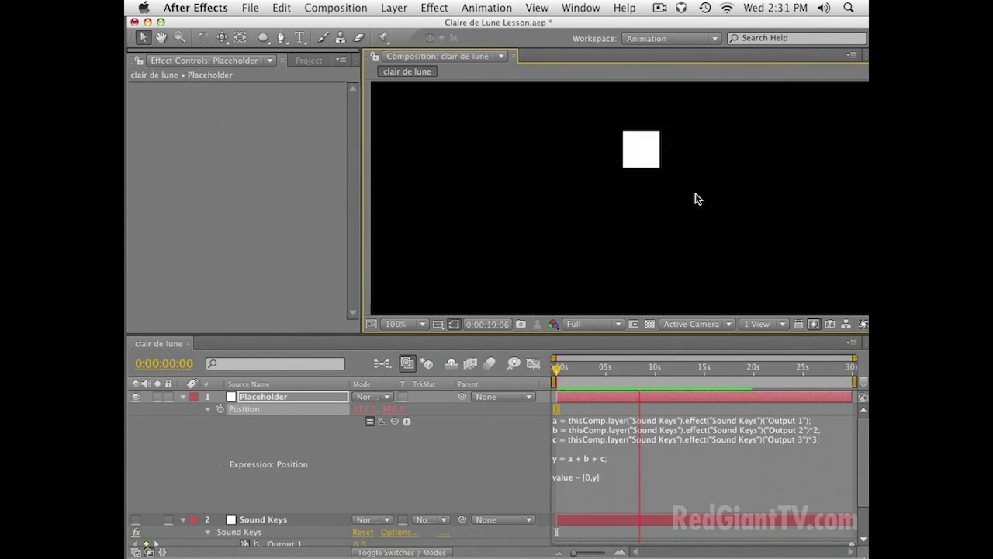
# Set the Output 2 multiplier in the Position expression to 1.5 and apply it
pyautogui.click(815, 429)
pyautogui.doubleClick(818, 430)
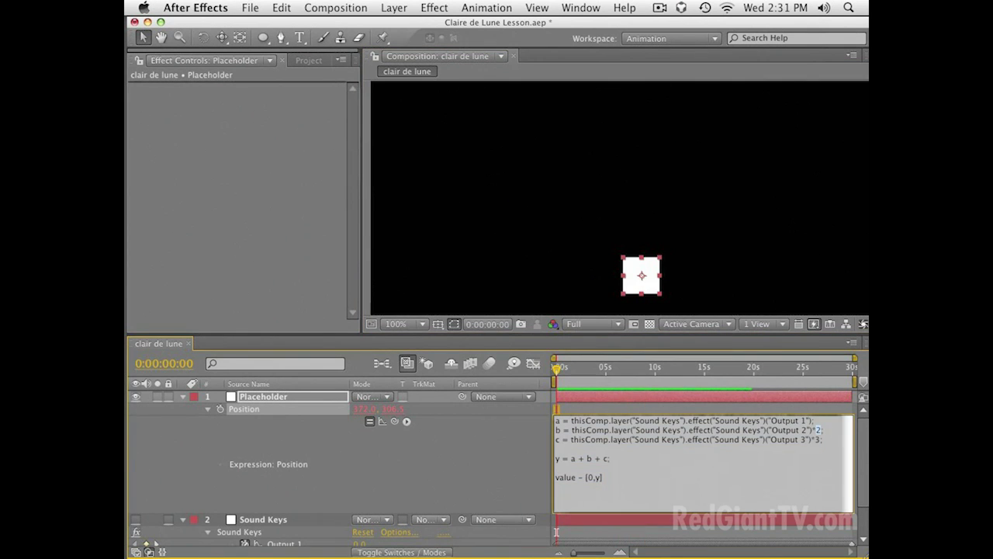
pyautogui.write('2.5')
pyautogui.press('BackSpace')
pyautogui.write('1.5')
pyautogui.press('KP_Enter')
# Preview the square with the reduced multiplier and scrub between about 6 and 9 seconds to examine its reaction to the audio
pyautogui.press('space')
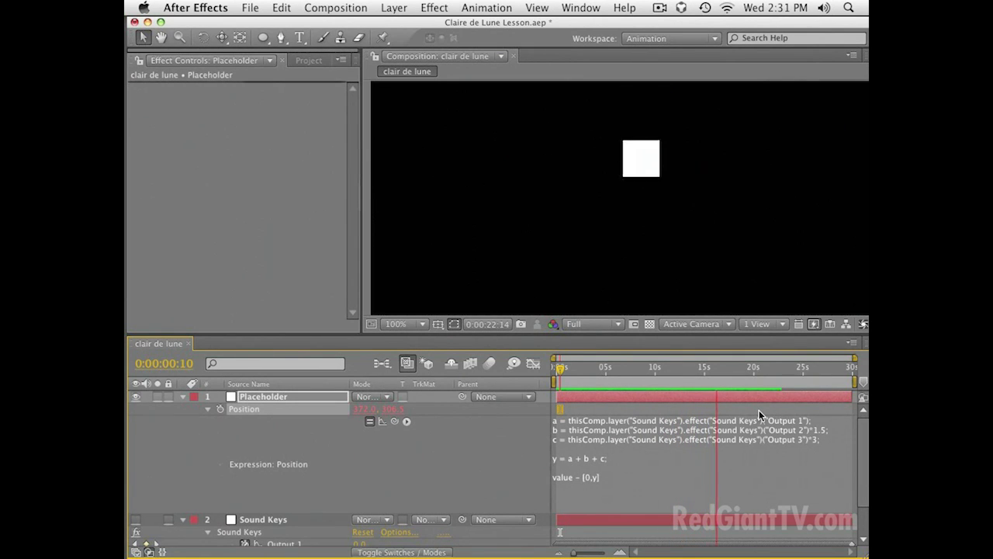
pyautogui.press('space')
pyautogui.moveTo(624, 376); pyautogui.dragTo(641, 374)
pyautogui.press('space')
pyautogui.moveTo(657, 210)
pyautogui.mouseDown()
pyautogui.moveTo(674, 235)
pyautogui.moveTo(672, 206)
pyautogui.mouseUp()
pyautogui.press('.')
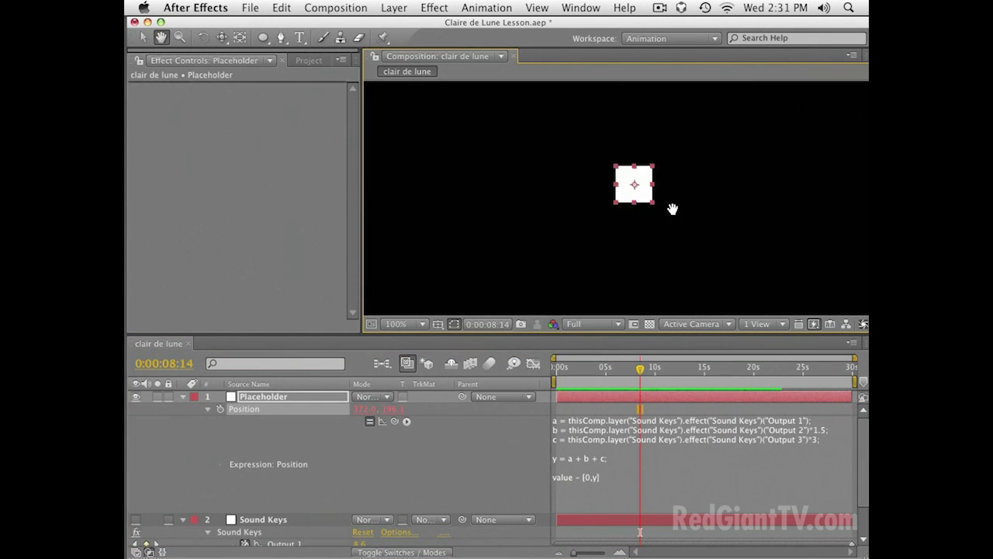
pyautogui.click(512, 438)
pyautogui.moveTo(638, 381); pyautogui.dragTo(623, 382)
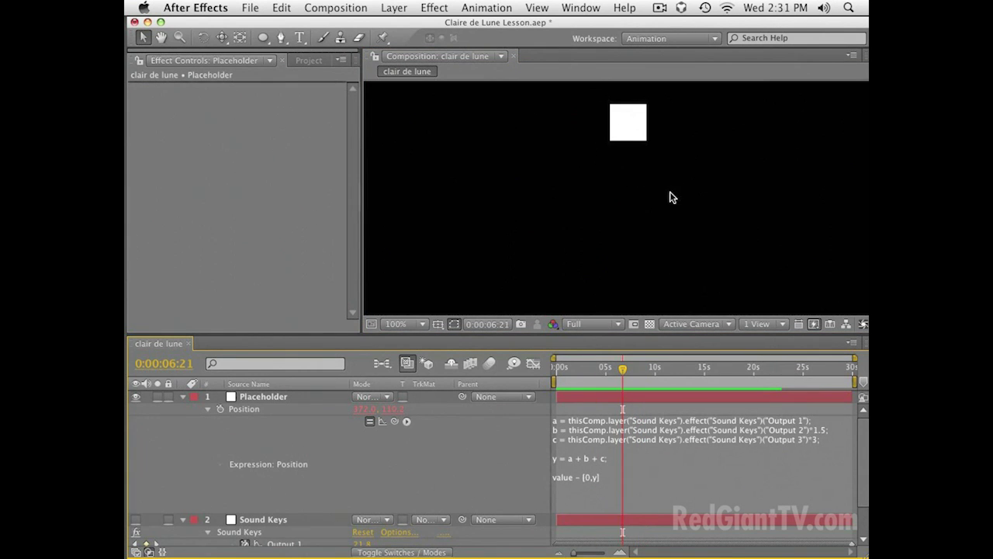
pyautogui.click(620, 383)
pyautogui.moveTo(619, 382); pyautogui.dragTo(644, 383)
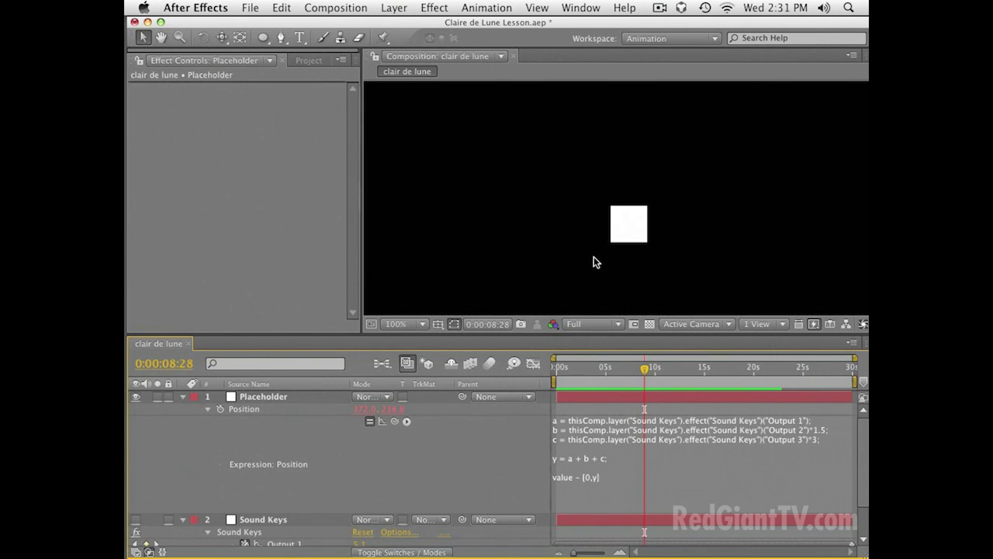
pyautogui.moveTo(608, 371); pyautogui.dragTo(648, 369)
pyautogui.click(645, 366)
# Review the full Position expression and collapse the Placeholder layer's properties
pyautogui.click(263, 398)
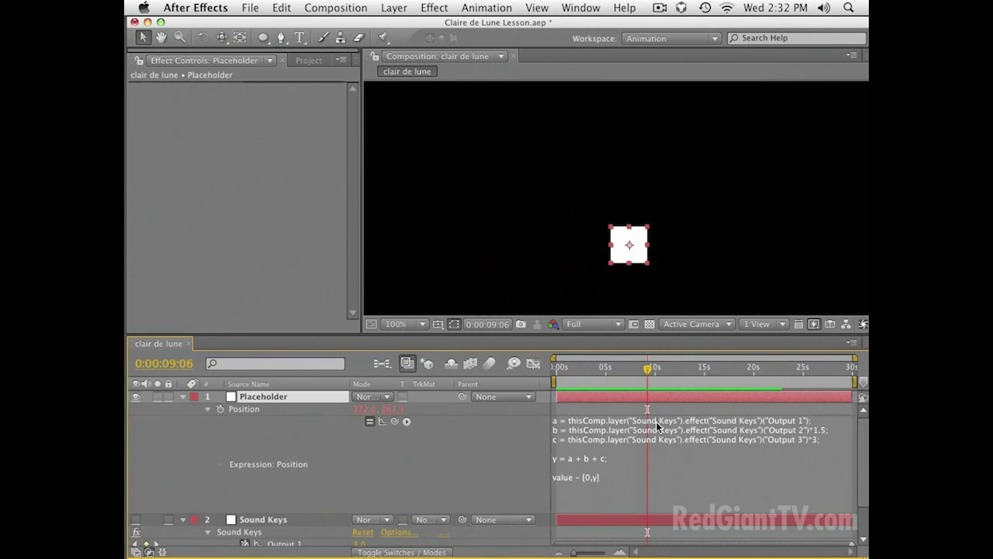
pyautogui.click(640, 441)
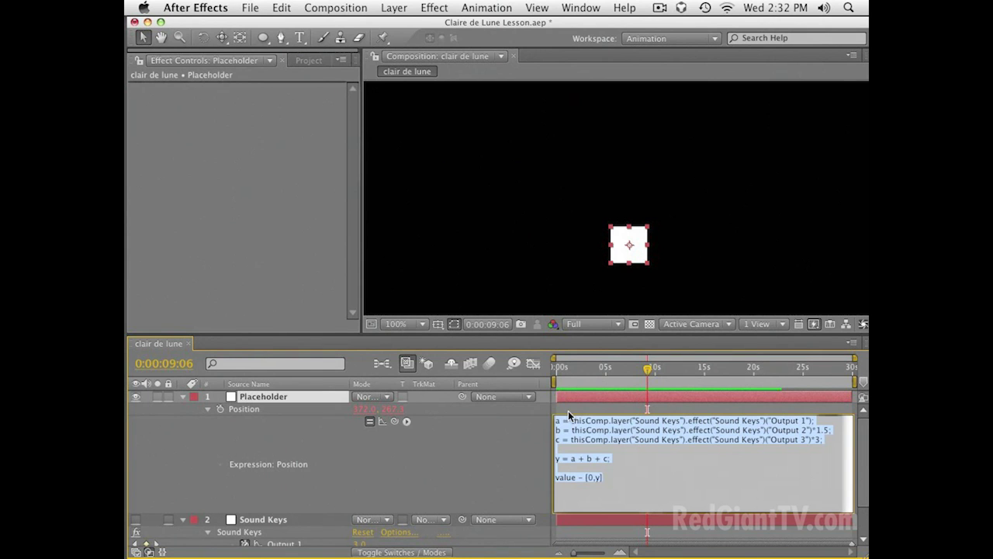
pyautogui.click(518, 419)
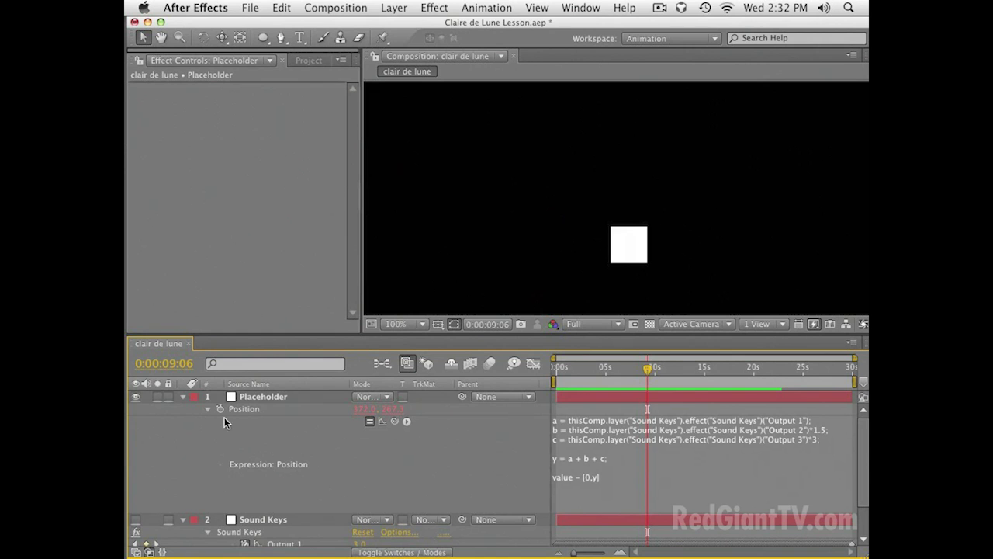
pyautogui.click(278, 395)
pyautogui.press('u')
pyautogui.click(299, 517)
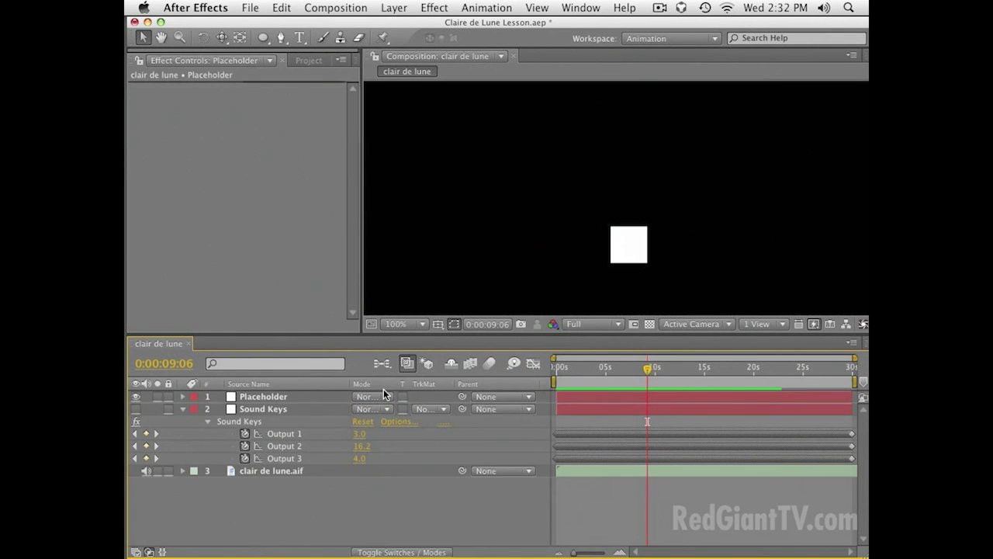
pyautogui.click(434, 8)
pyautogui.click(570, 273)
pyautogui.click(628, 245)
pyautogui.click(394, 8)
pyautogui.moveTo(434, 8)
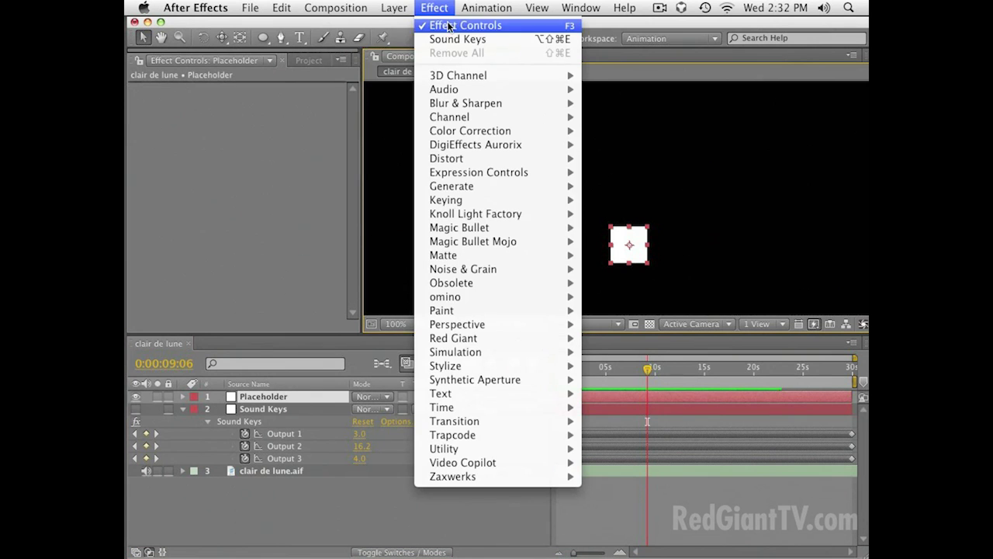
pyautogui.moveTo(394, 8)
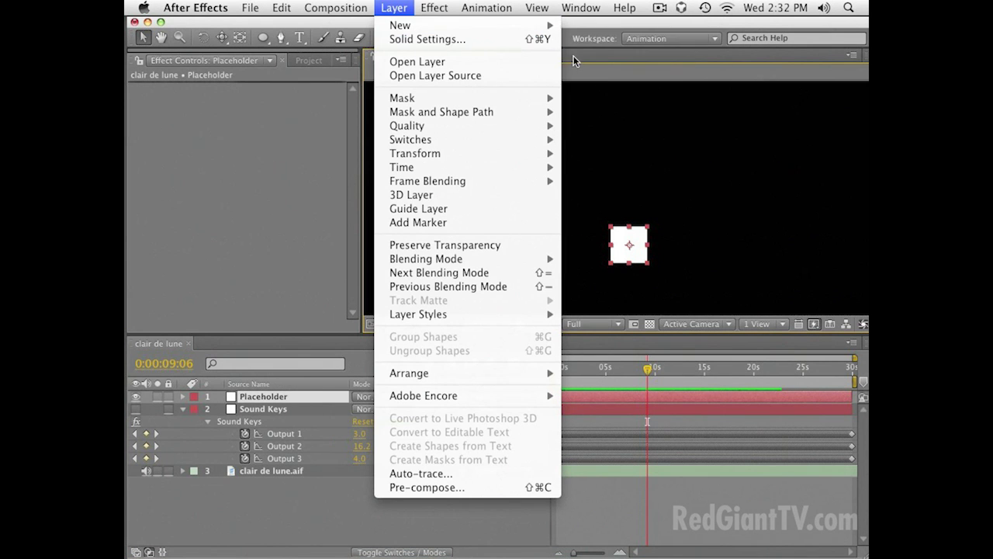
# Create a white point light named Emitter with 100% intensity and no cast shadows
pyautogui.moveTo(547, 25)
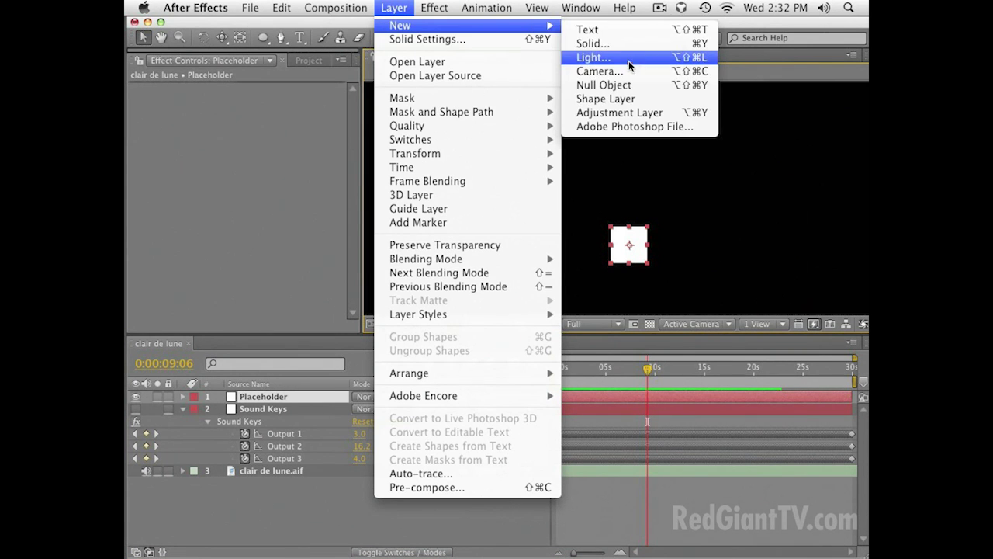
pyautogui.click(598, 56)
pyautogui.write('c')
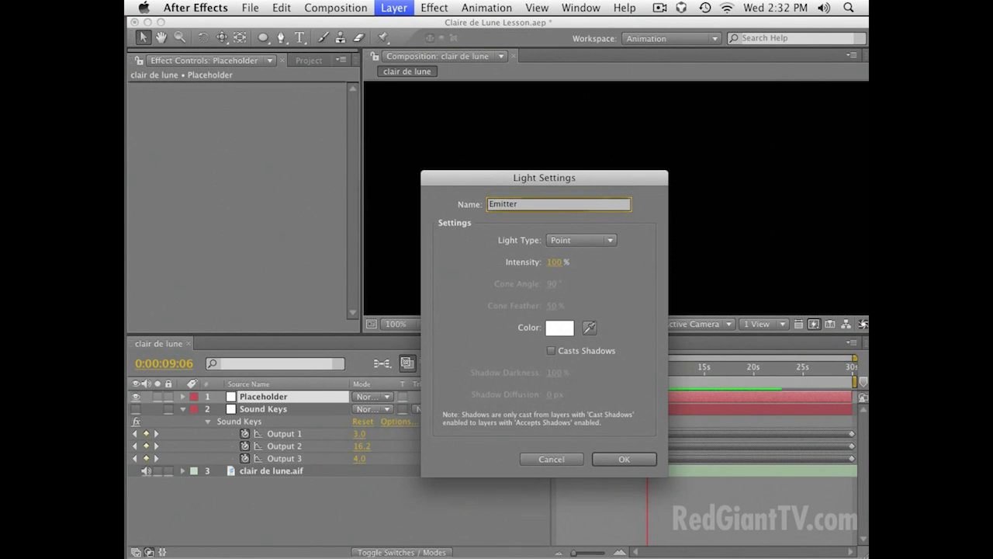
pyautogui.press('Return')
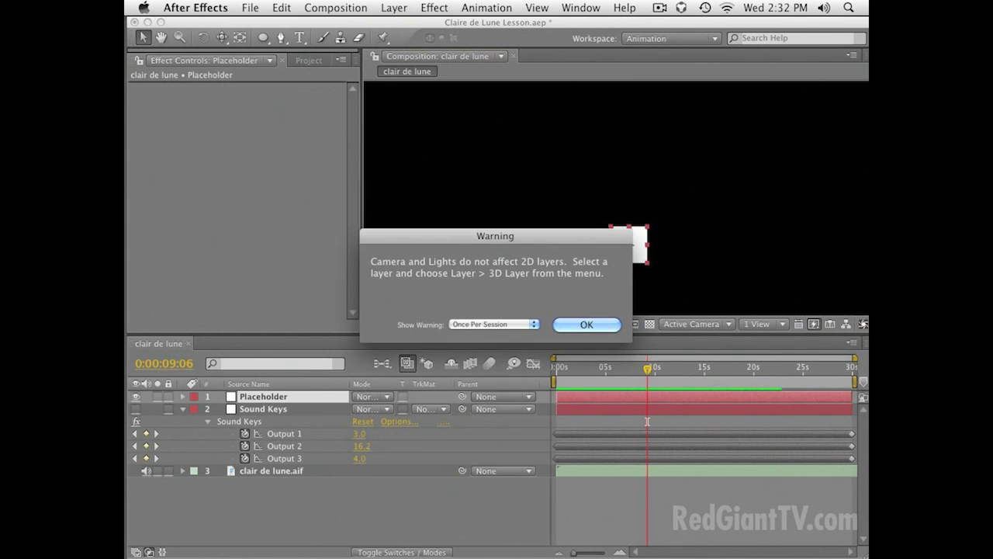
pyautogui.press('Return')
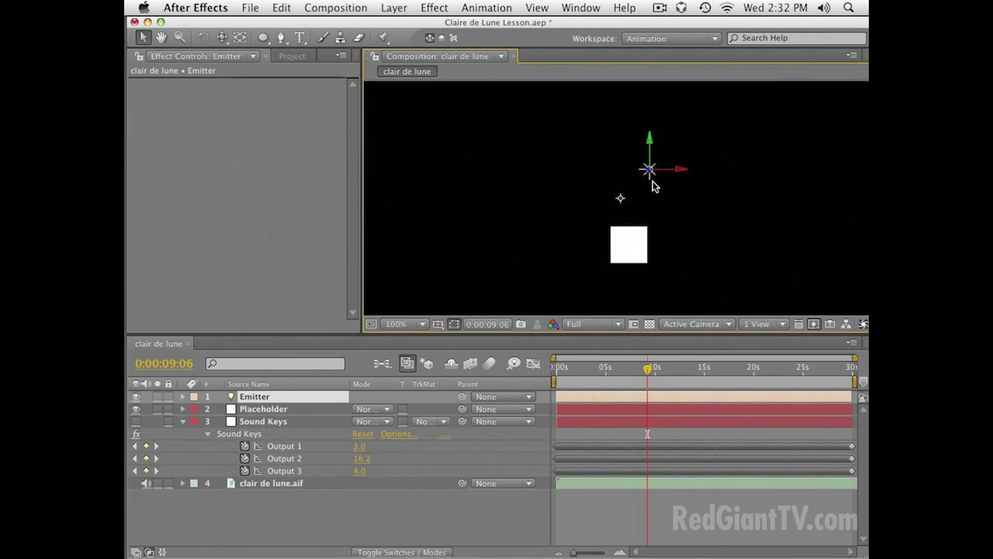
# Copy the Placeholder layer's Position expression and apply it to the Emitter light's Position property
pyautogui.click(266, 409)
pyautogui.write('a = thisComp.layer("Sound Keys").effect("Sound Keys")("Output 1"); b = thisComp.layer("Sound Keys").effect("Sound Keys")("Output 2")*1.5; c = thisComp.layer("Sound Keys").effect("Sound Keys")("Output 3")*3;  y = a + b + c;  value - [0,y]')
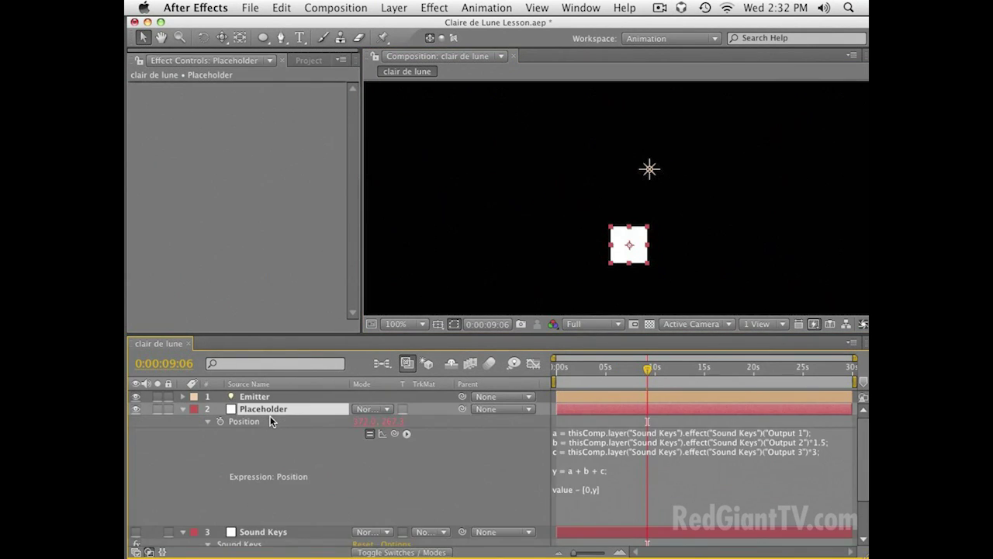
pyautogui.click(600, 463)
pyautogui.press('super+c')
pyautogui.click(500, 477)
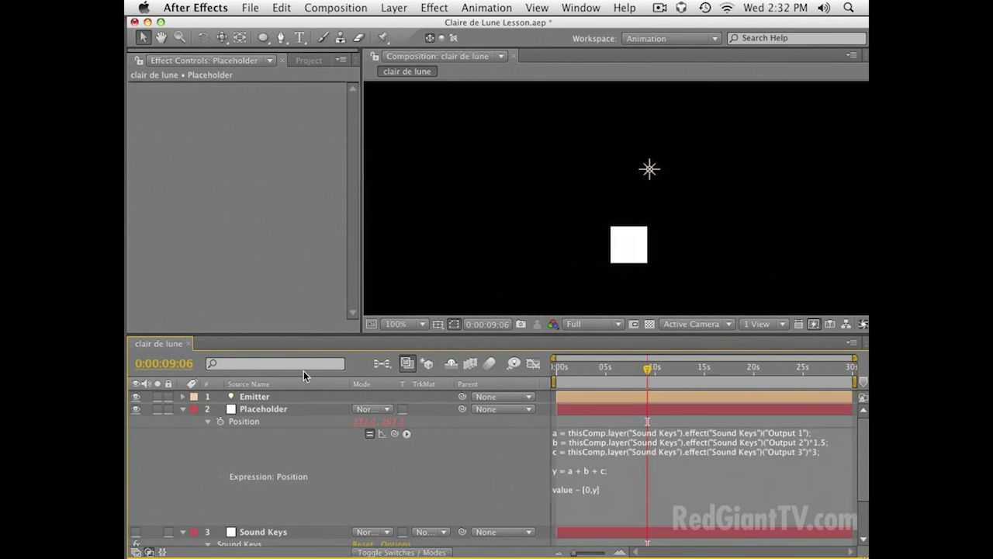
pyautogui.click(273, 398)
pyautogui.press('p')
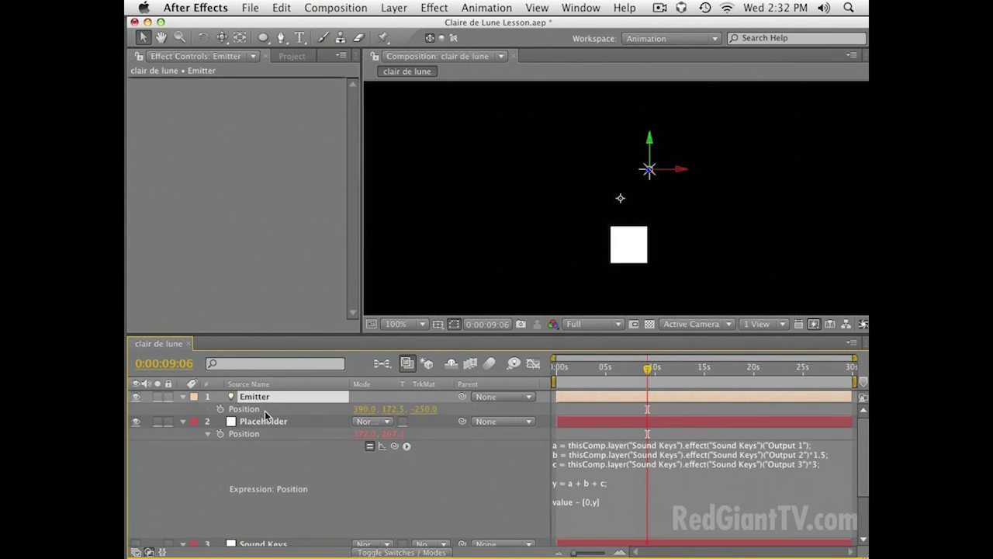
pyautogui.keyDown('alt'); pyautogui.click(220, 409); pyautogui.keyUp('alt')
pyautogui.press('super+v')
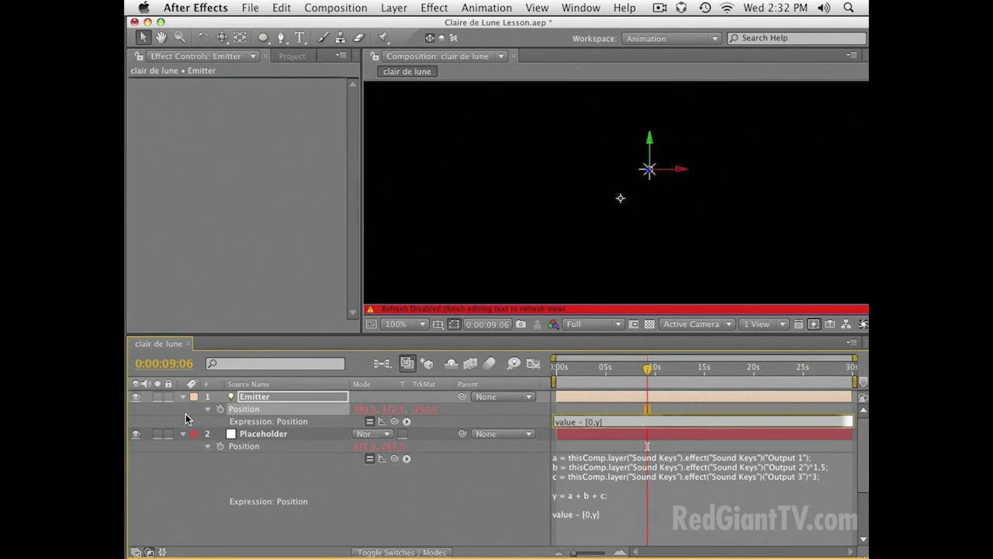
pyautogui.click(277, 456)
# Delete the Placeholder layer from the composition
pyautogui.click(311, 436)
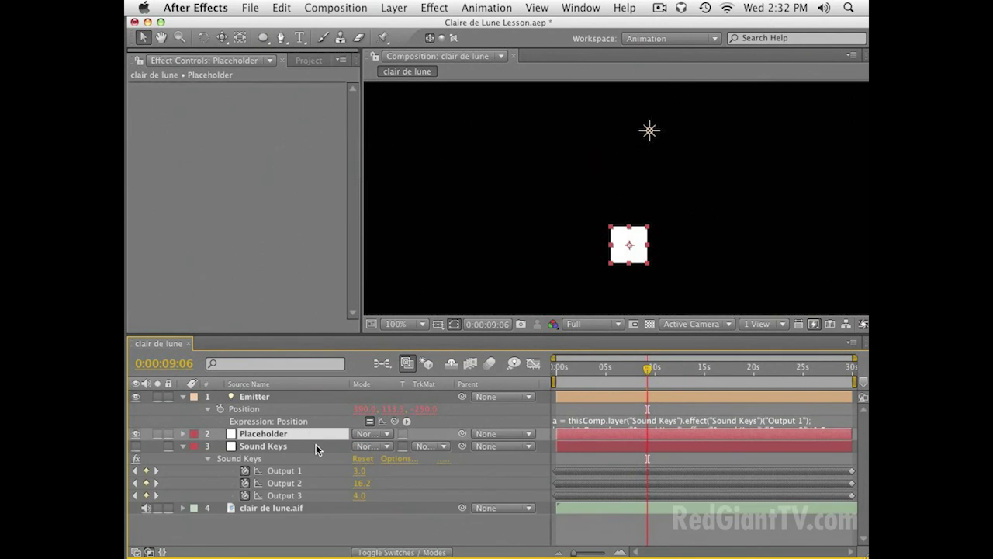
pyautogui.press('Delete')
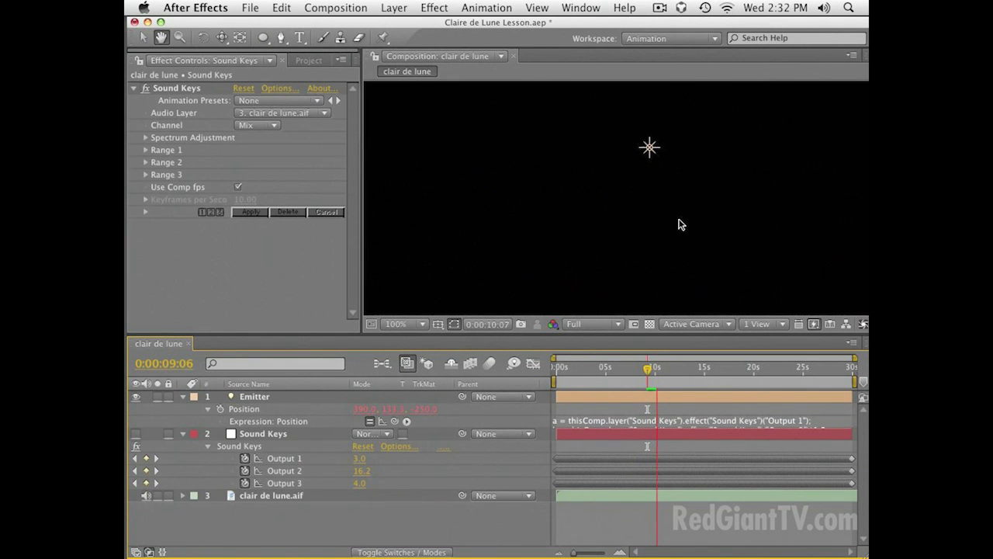
# Lower the Emitter light in the frame, preview its motion from about 10 seconds, and scrub back to about 6 seconds
pyautogui.press(',')
pyautogui.click(635, 172)
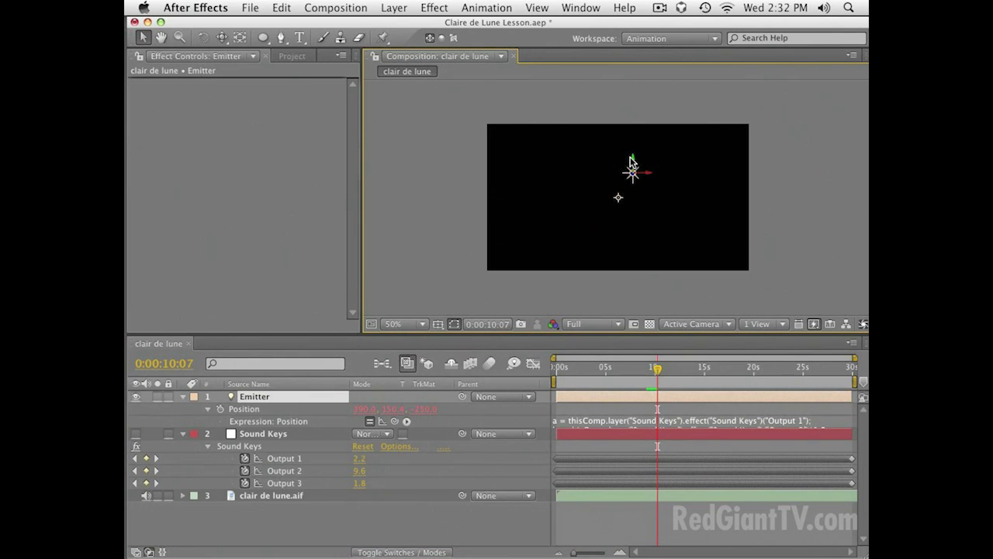
pyautogui.moveTo(634, 165); pyautogui.dragTo(634, 217)
pyautogui.press('space')
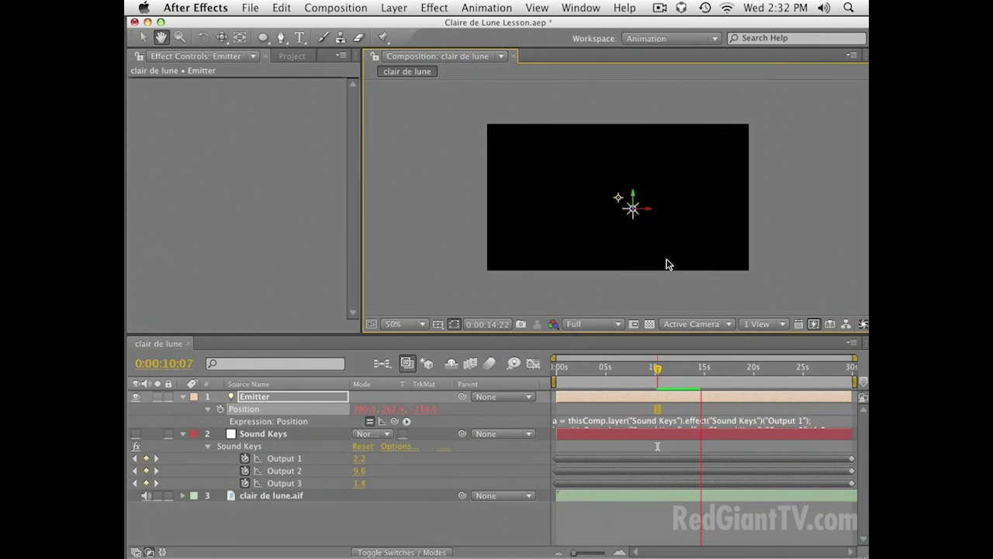
pyautogui.press('space')
pyautogui.moveTo(606, 370); pyautogui.dragTo(615, 371)
pyautogui.press('.')
pyautogui.moveTo(622, 239); pyautogui.dragTo(606, 214)
# Create a new solid layer named Particular 1 - Smoke
pyautogui.press('shift+super+a')
pyautogui.press('super+y')
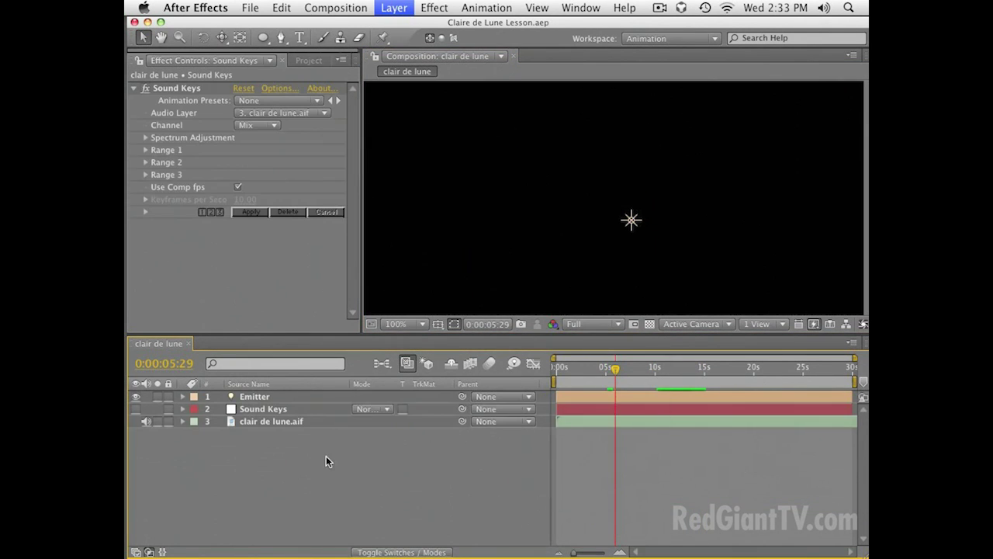
pyautogui.write('Particular 1 - Smoke')
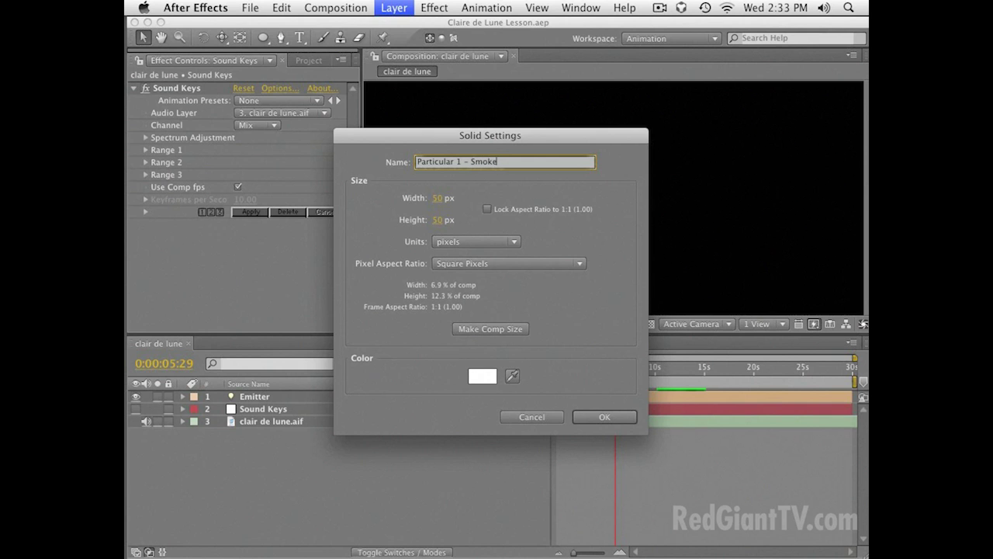
pyautogui.press('Return')
# Resize the Particular 1 - Smoke solid to the composition size of 720 x 405 px and colour it black (000000)
pyautogui.press('super+shift+y')
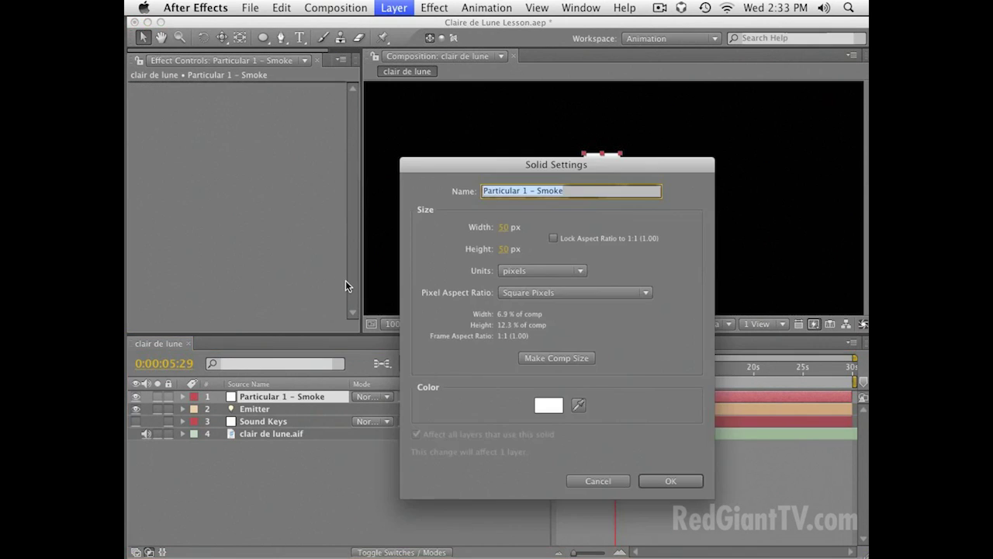
pyautogui.click(575, 362)
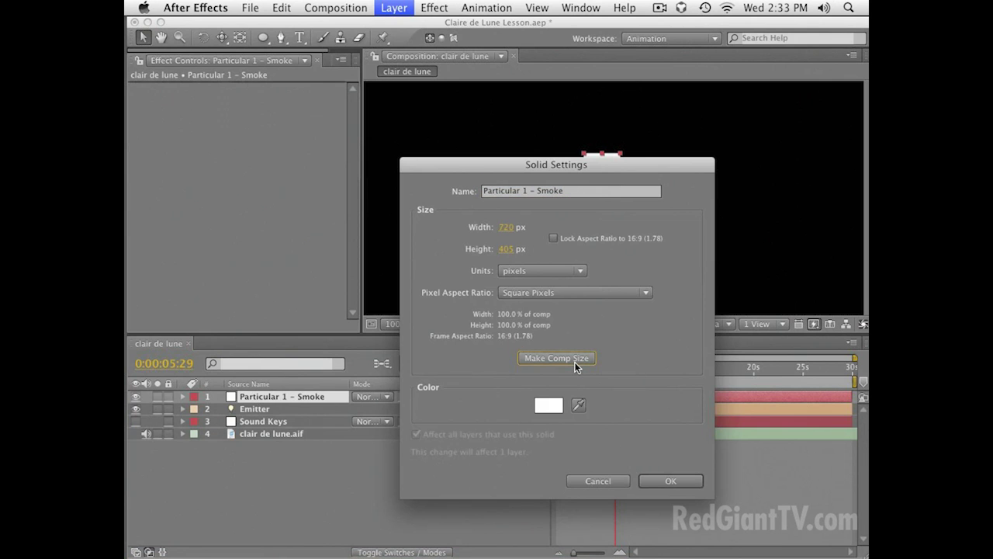
pyautogui.click(550, 411)
pyautogui.moveTo(443, 402); pyautogui.dragTo(528, 543)
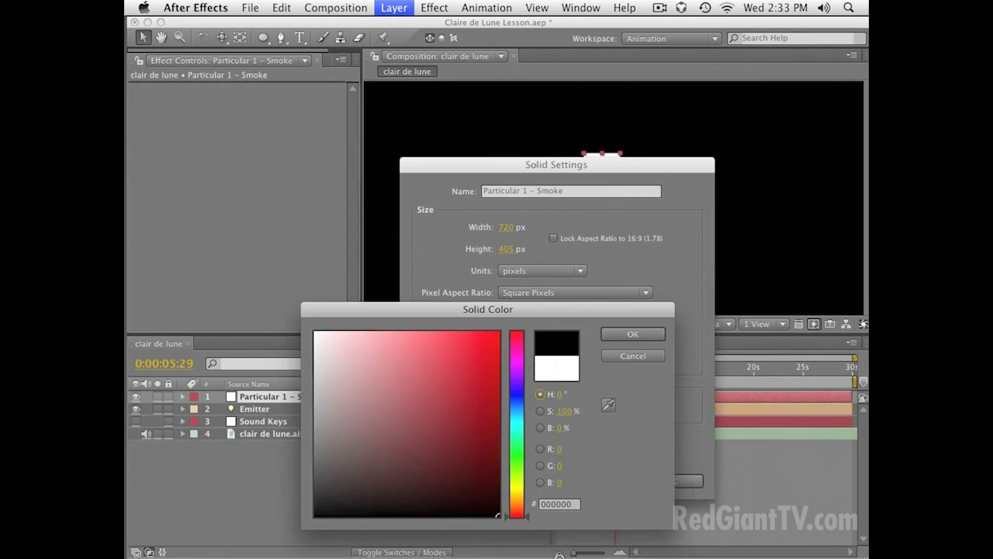
pyautogui.press('Return')
pyautogui.press('Return')
pyautogui.click(466, 479)
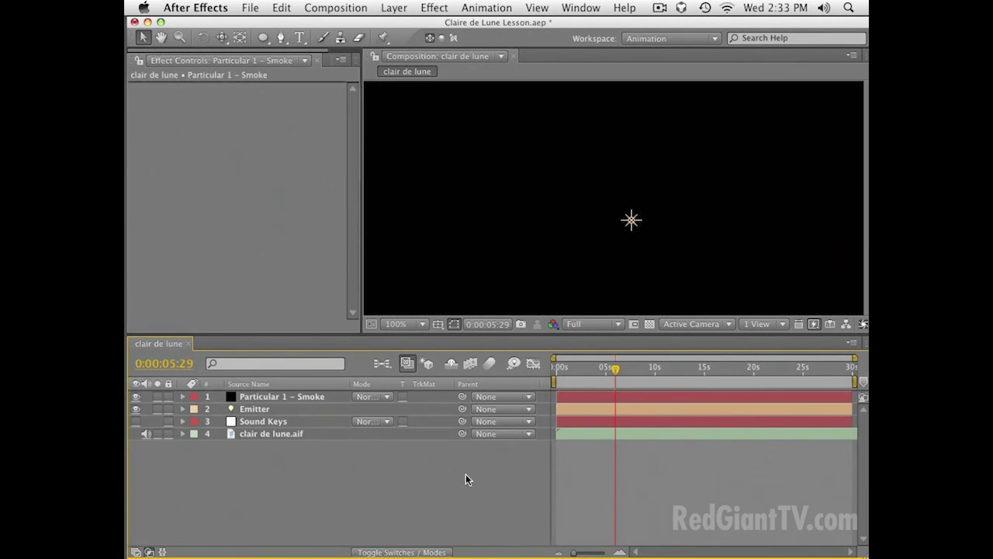
# Apply the Trapcode Particular effect to the Particular 1 - Smoke layer and set its emitter type to Light(s)
pyautogui.click(278, 396)
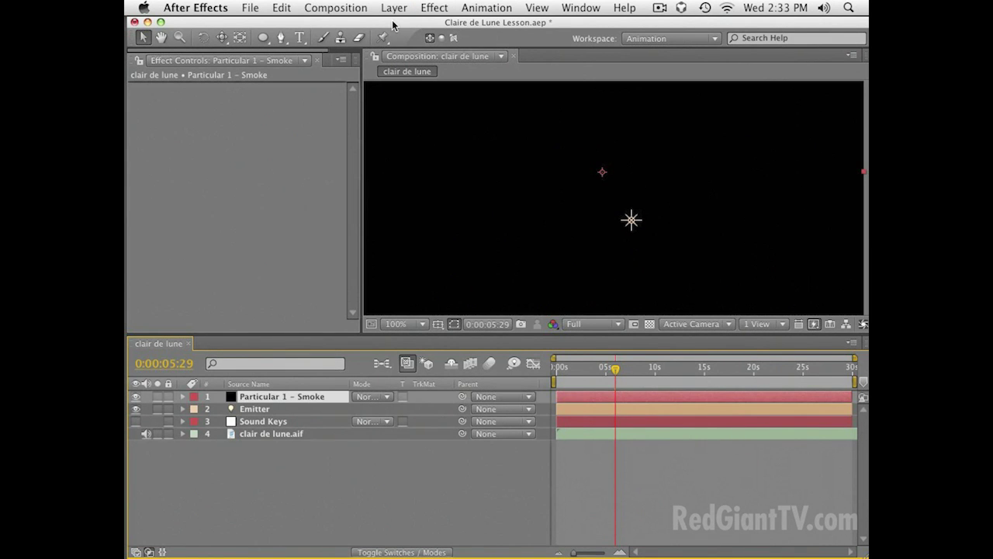
pyautogui.click(434, 7)
pyautogui.moveTo(545, 425)
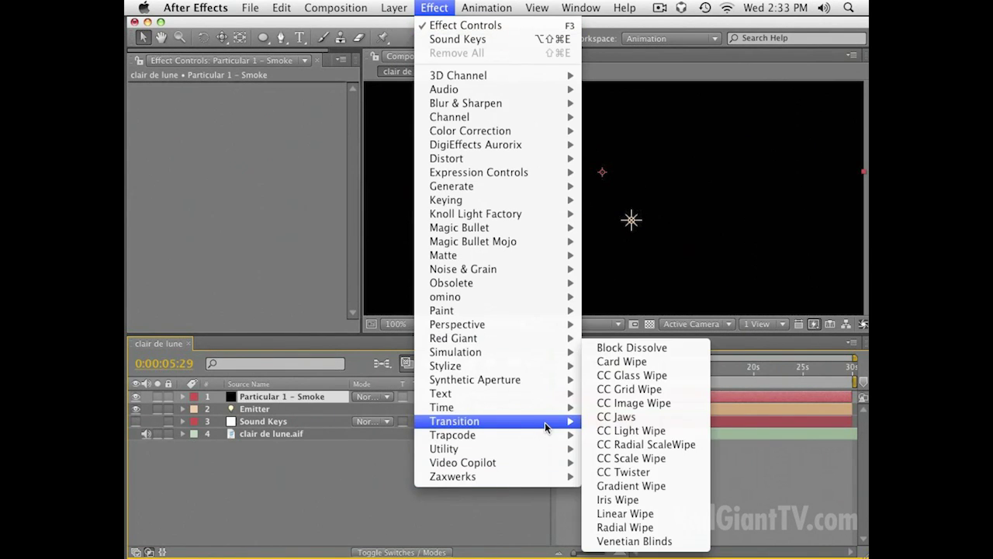
pyautogui.click(620, 476)
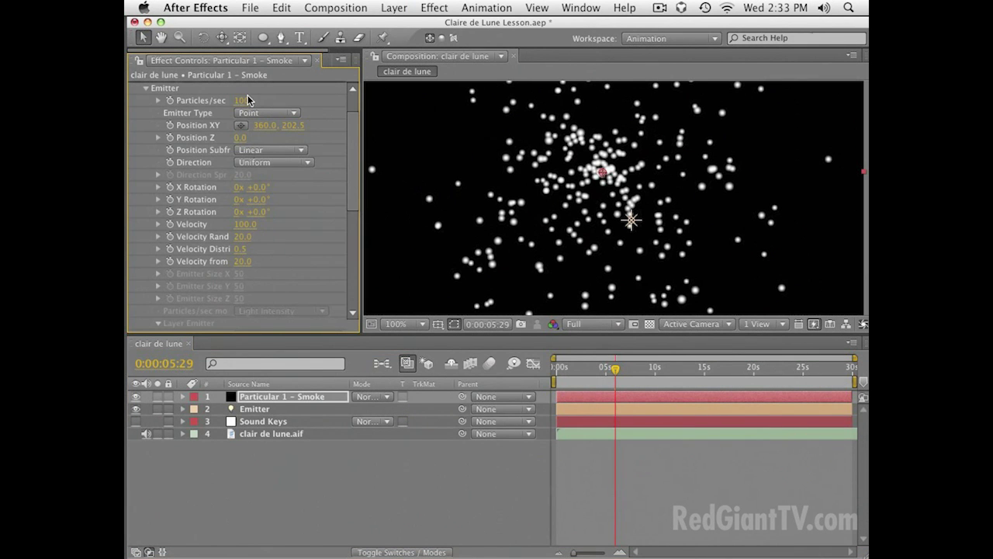
pyautogui.click(244, 115)
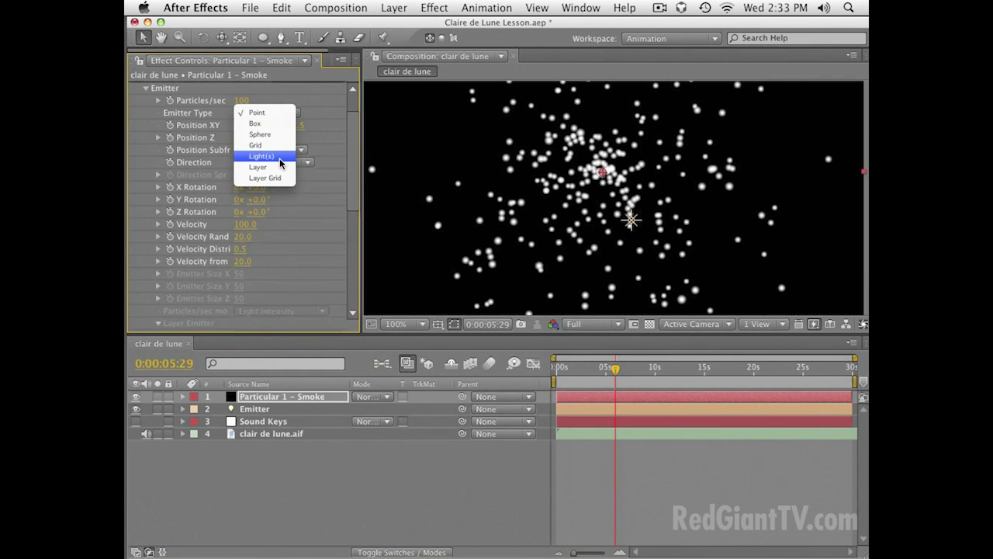
pyautogui.click(282, 159)
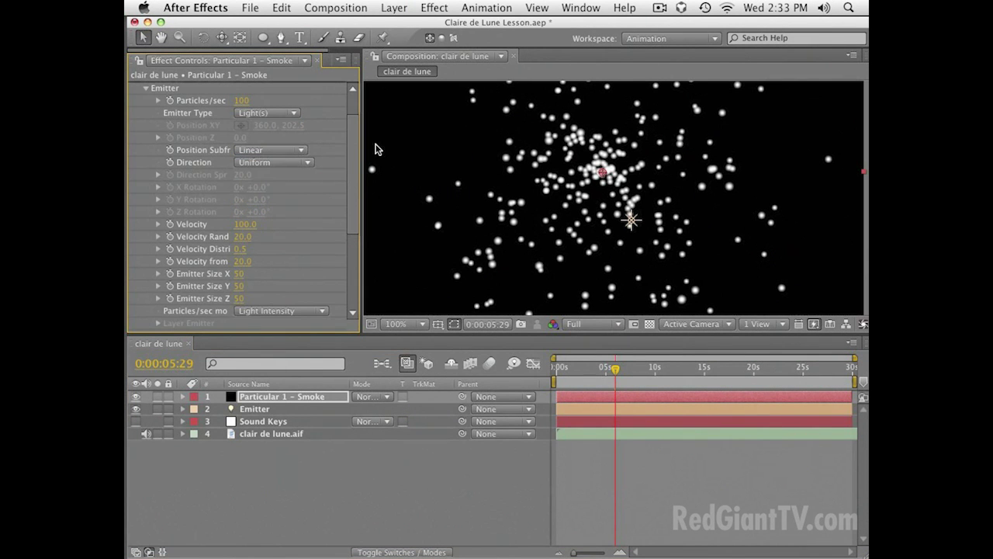
# Preview the particles emitted from the Emitter light in an enlarged composition view, then scrub ahead to about 13 seconds
pyautogui.click(247, 411)
pyautogui.click(264, 397)
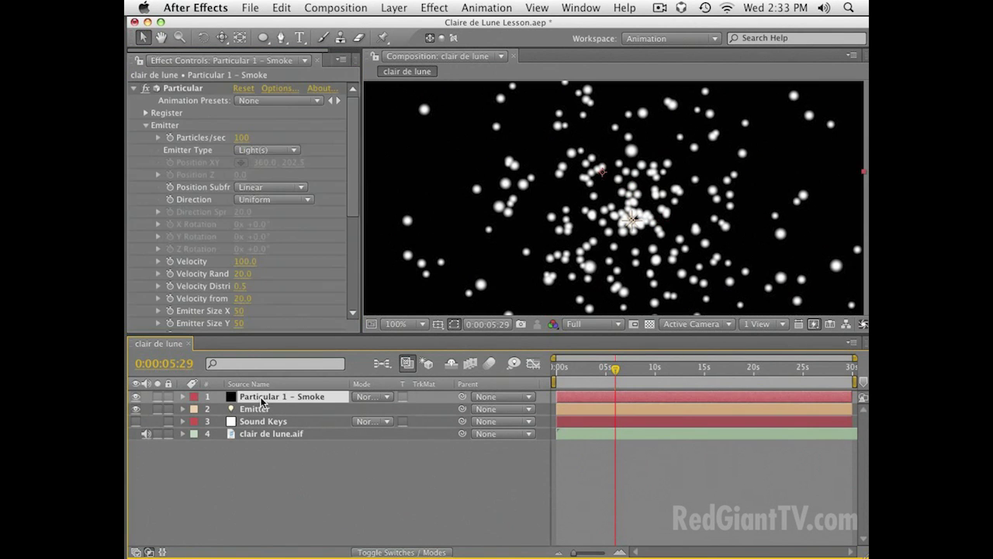
pyautogui.press('space')
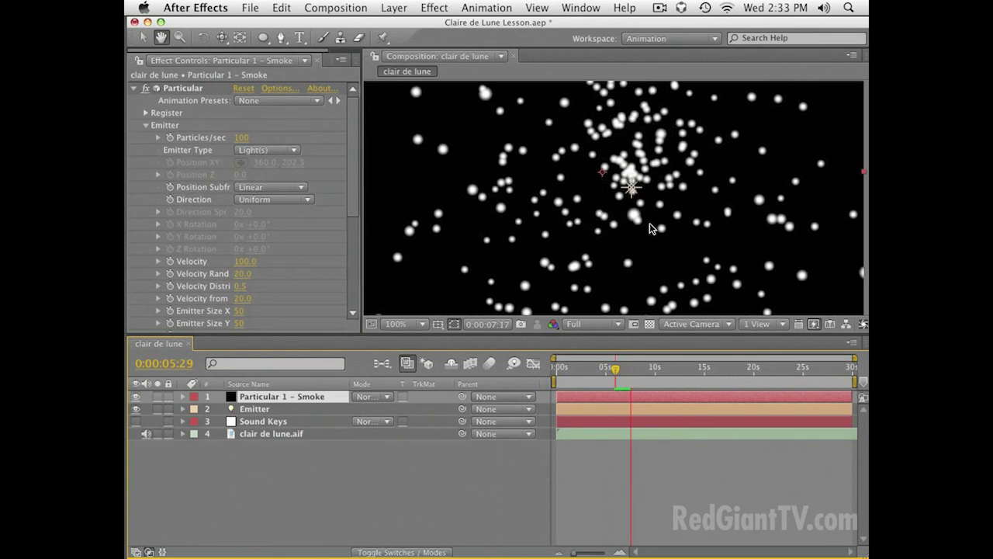
pyautogui.press(',')
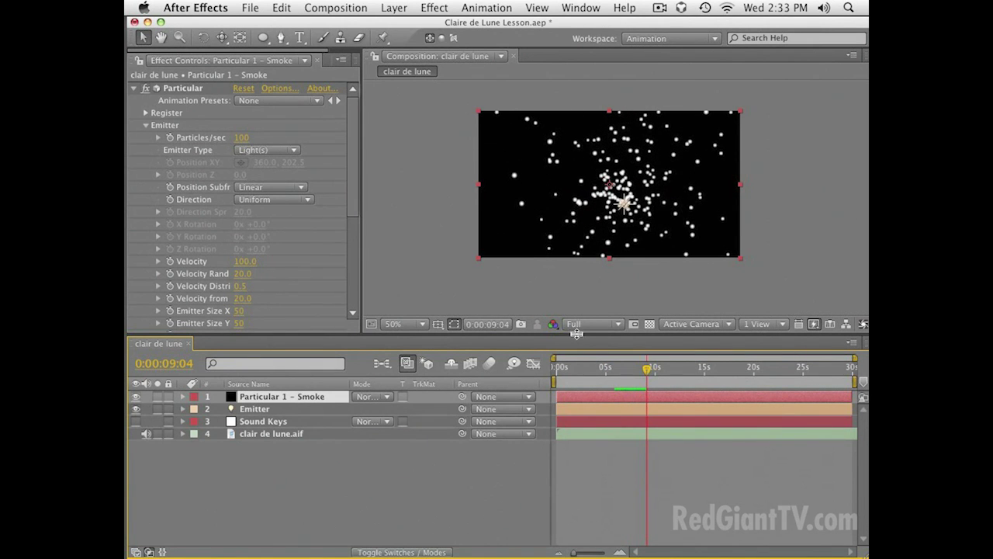
pyautogui.moveTo(578, 336); pyautogui.dragTo(578, 361)
pyautogui.press('.')
pyautogui.moveTo(637, 224); pyautogui.dragTo(640, 229)
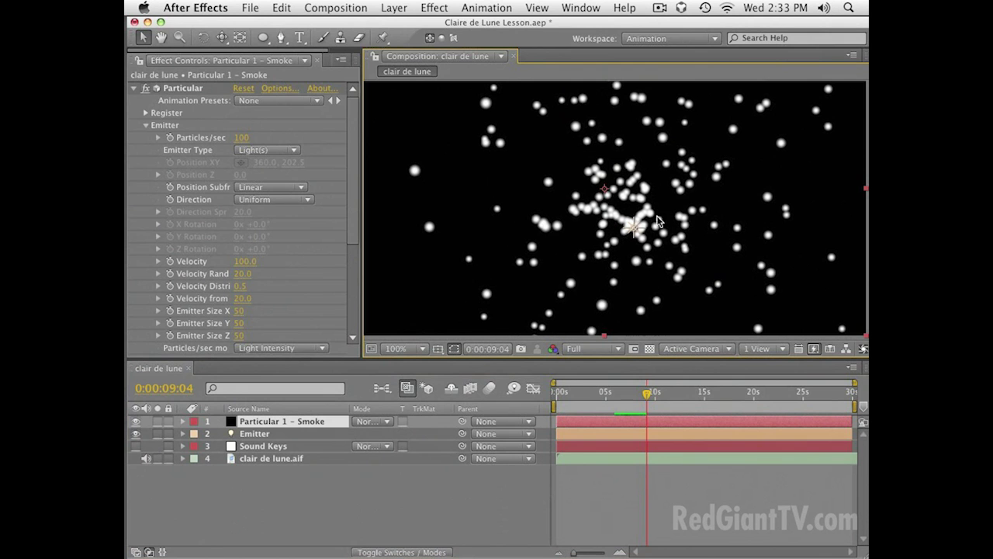
pyautogui.press('space')
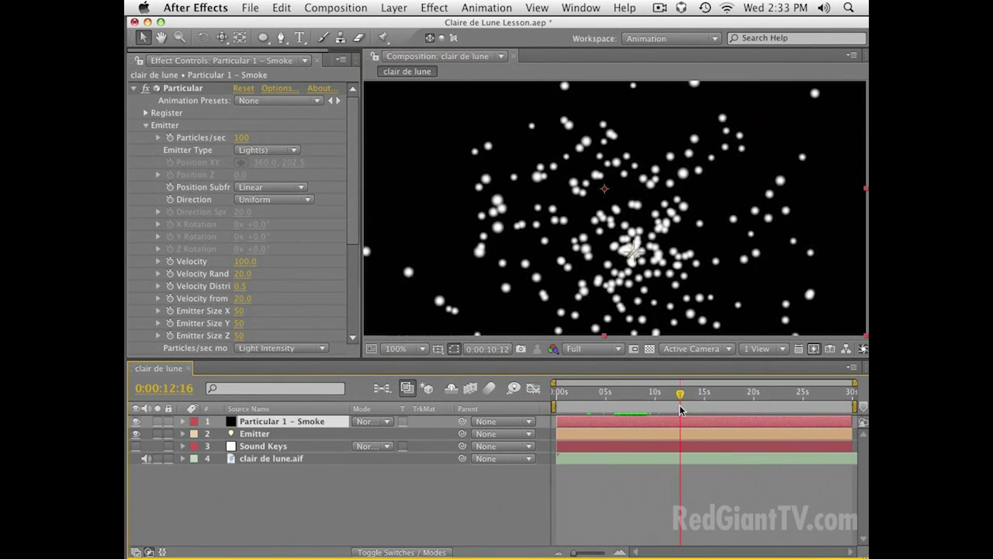
# Set Particular's emitter Velocity and Velocity from Motion to 0
pyautogui.click(161, 139)
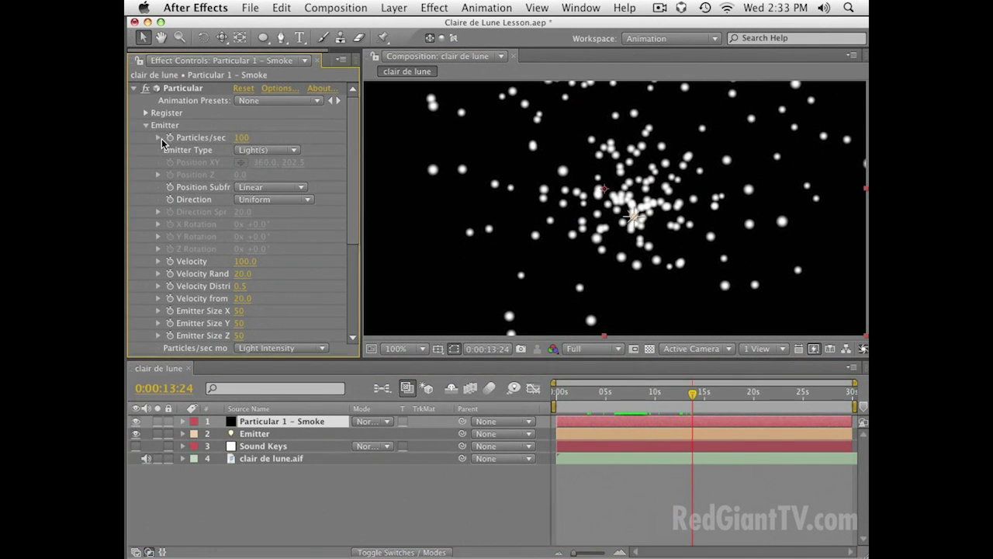
pyautogui.click(245, 261)
pyautogui.write('0')
pyautogui.press('Return')
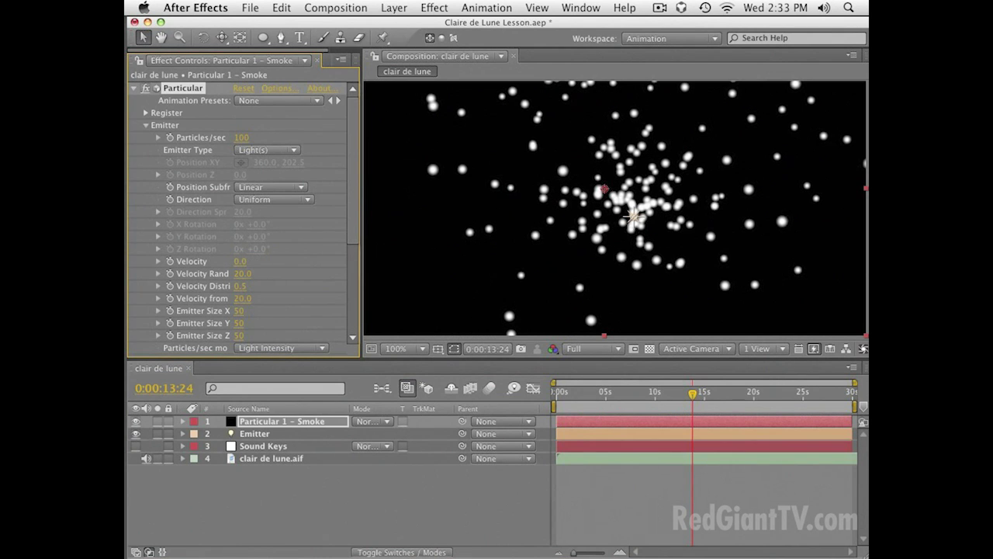
pyautogui.click(241, 299)
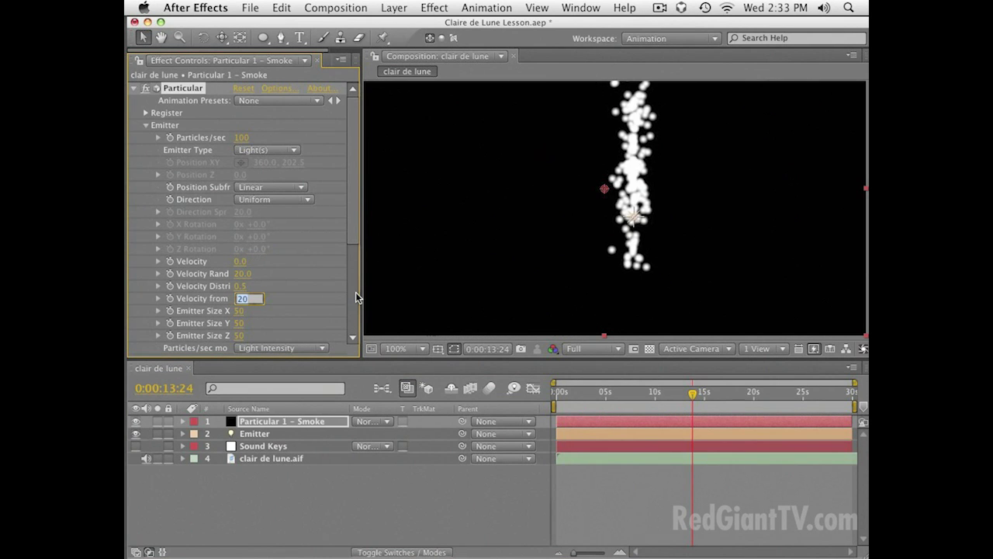
pyautogui.write('0')
pyautogui.press('Return')
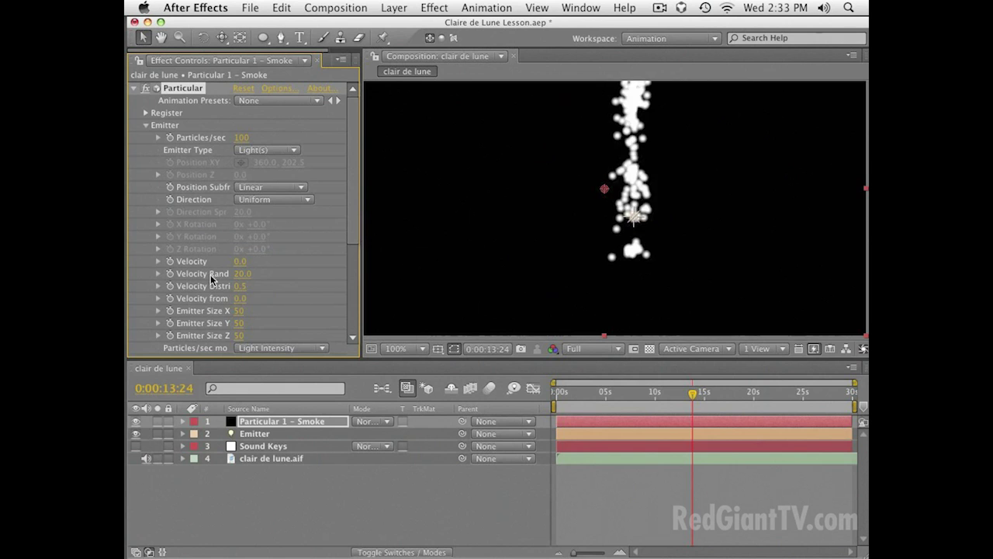
# Set Particular's Velocity Random to 0 and preview the particle stream from about 14 seconds
pyautogui.press('`')
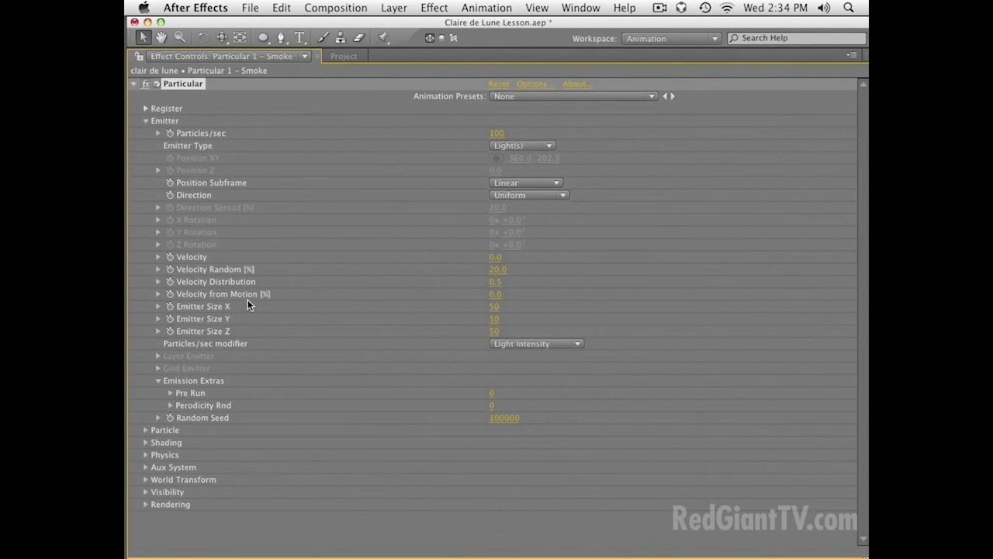
pyautogui.press('`')
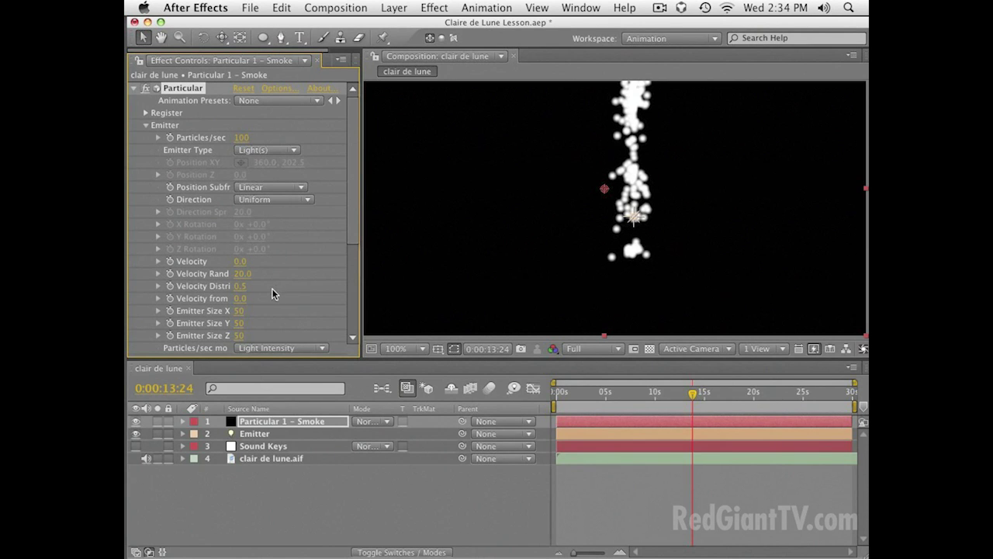
pyautogui.click(242, 273)
pyautogui.write('0')
pyautogui.press('Return')
pyautogui.press('space')
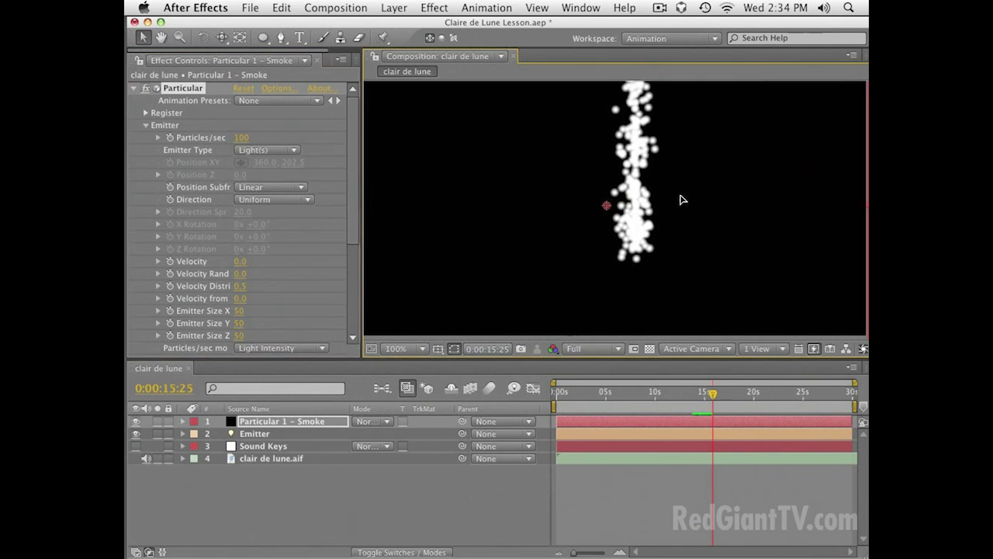
# Set Wind X to -100 in Particular's Air physics and preview how the particle stream drifts from about 16 seconds
pyautogui.press('space')
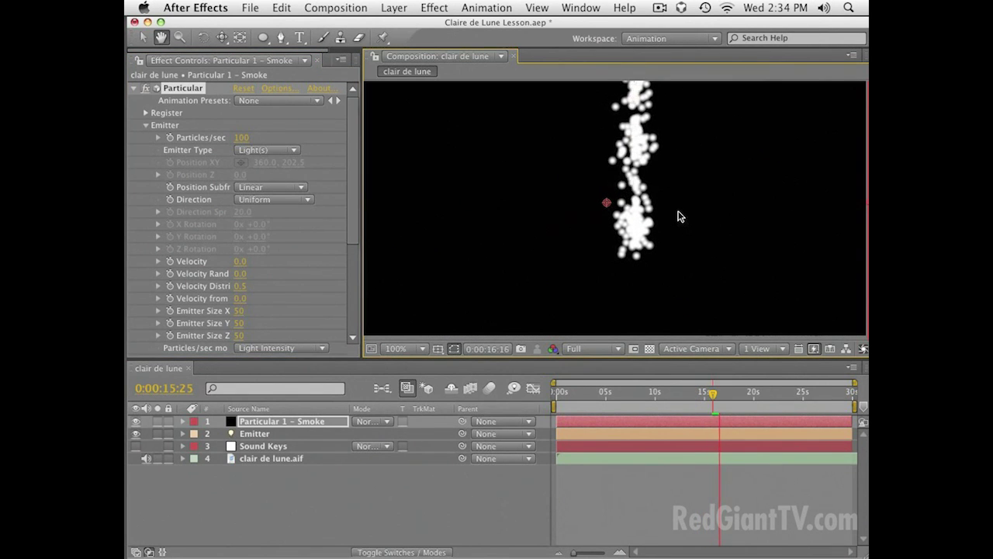
pyautogui.press(',')
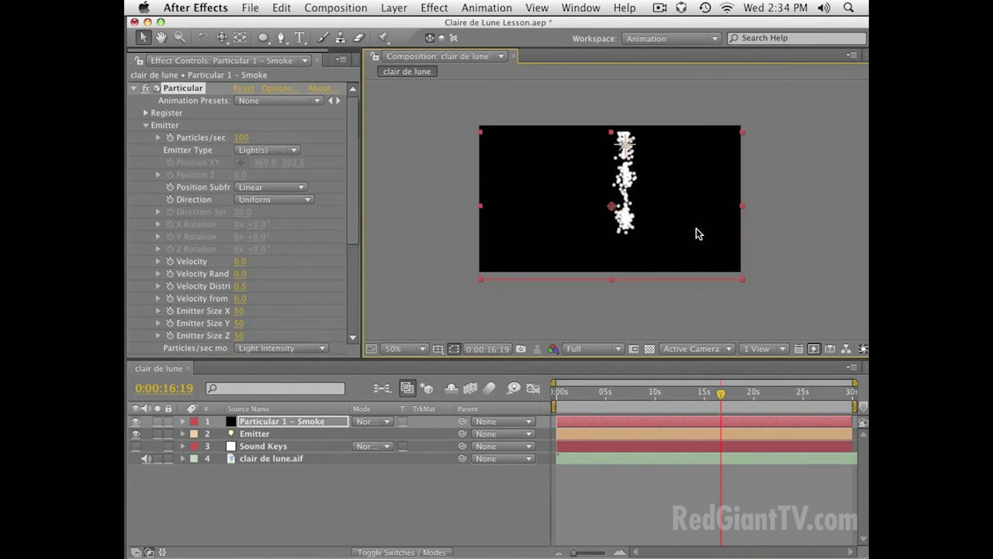
pyautogui.press('.')
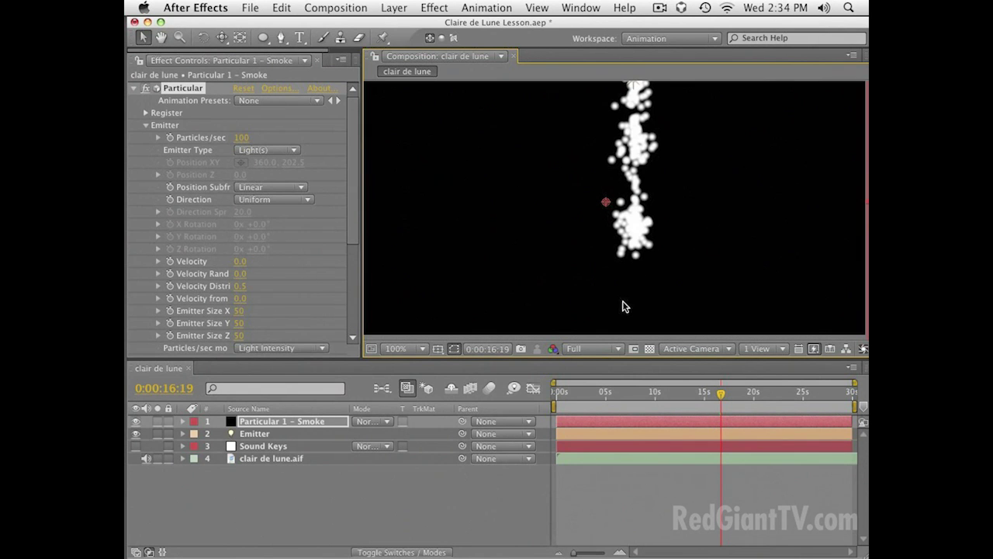
pyautogui.press('super+alt+f')
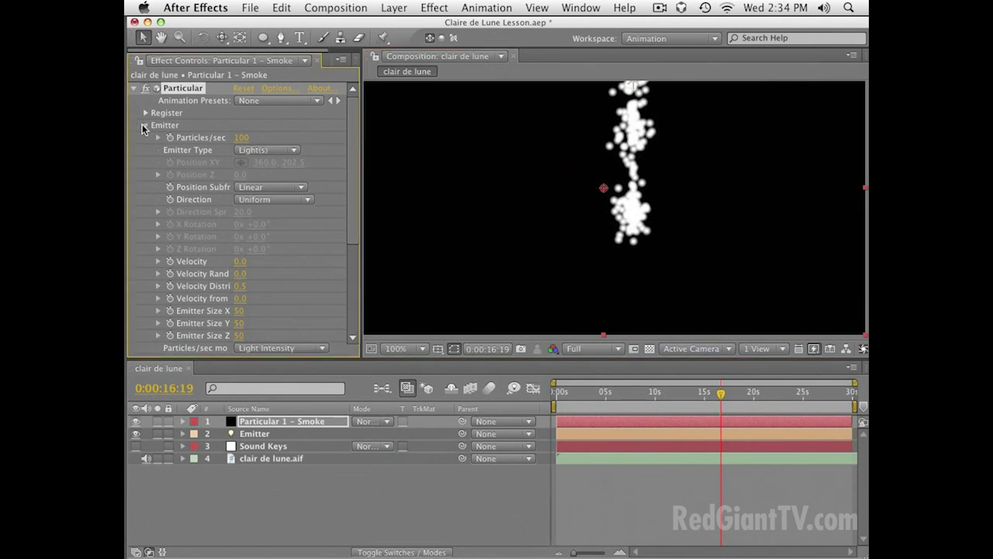
pyautogui.click(143, 125)
pyautogui.click(145, 163)
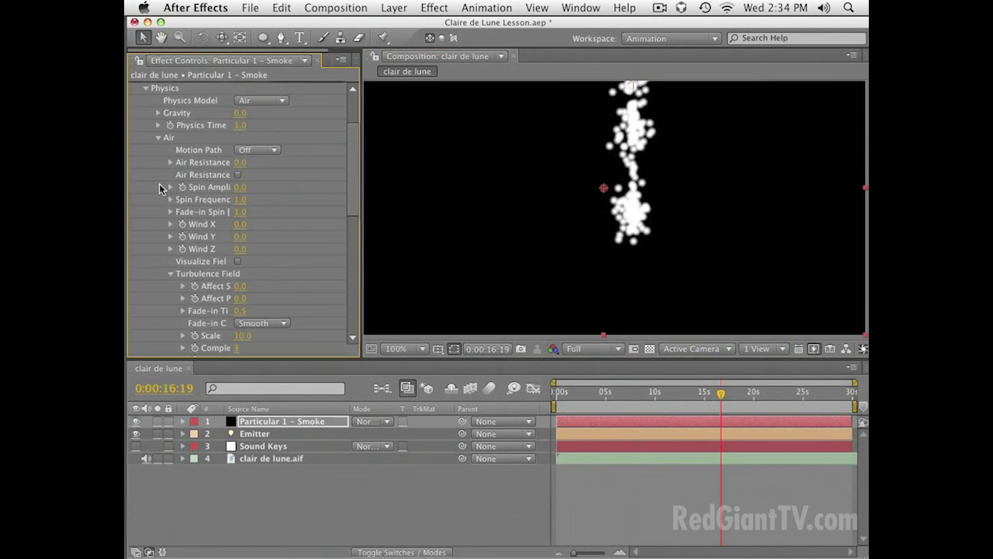
pyautogui.click(240, 226)
pyautogui.write('-1')
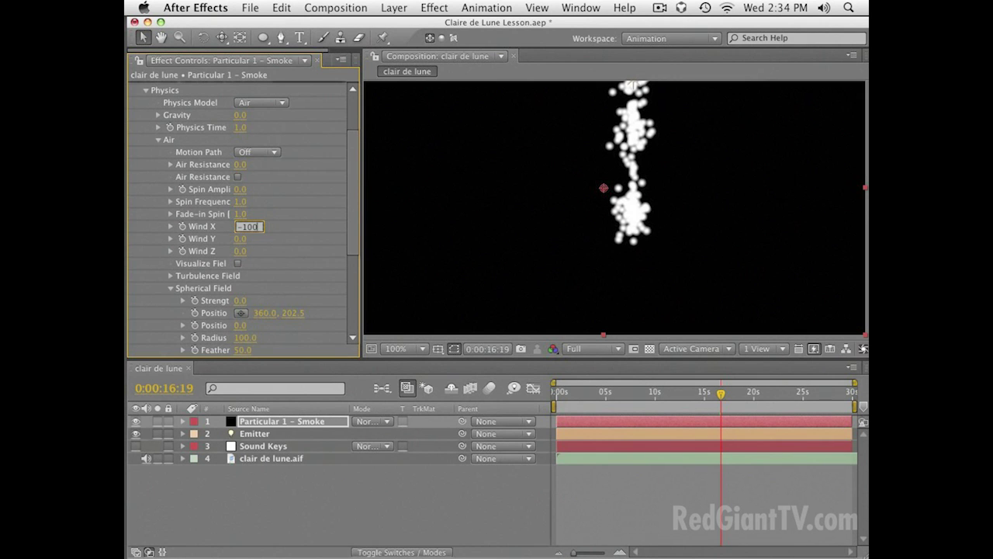
pyautogui.press('Return')
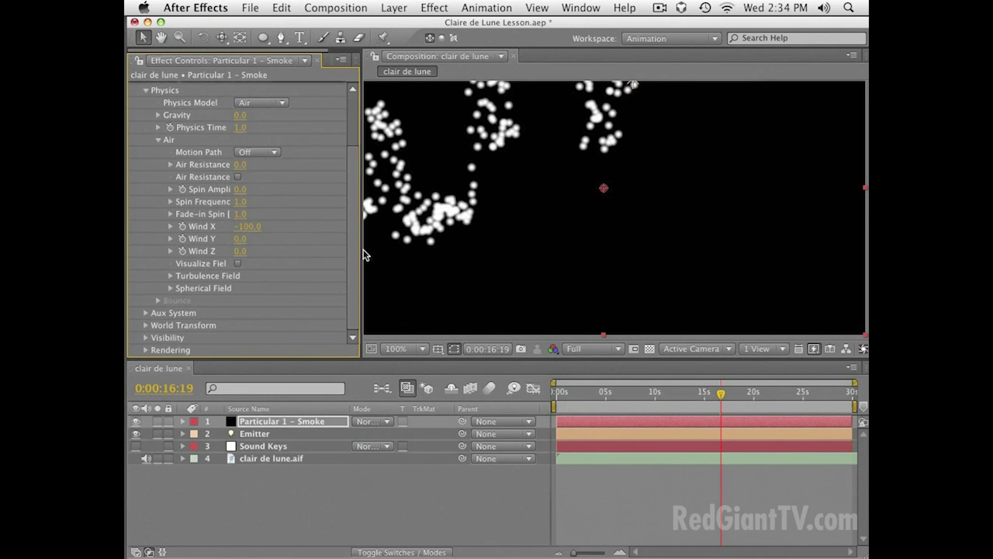
pyautogui.press('space')
pyautogui.moveTo(693, 146); pyautogui.dragTo(693, 152)
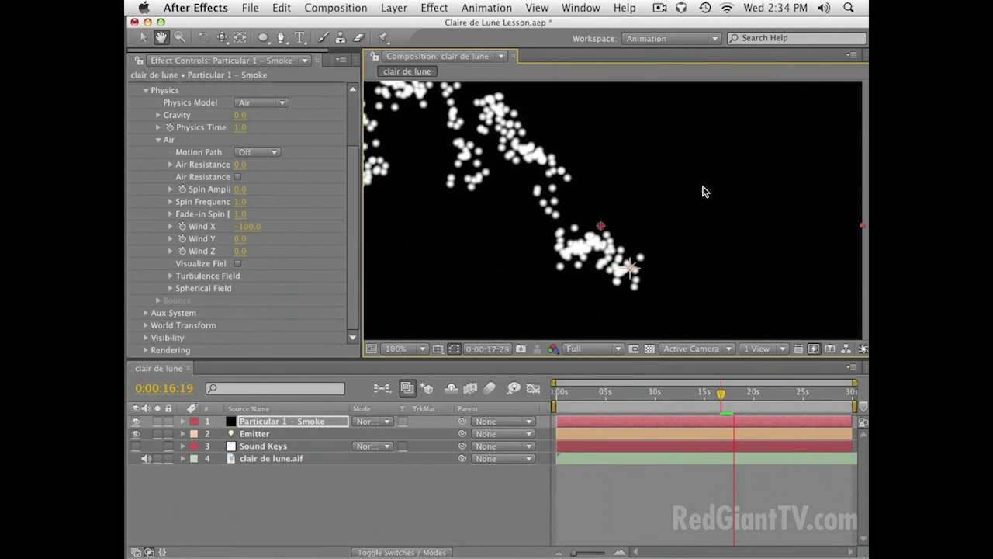
pyautogui.press('space')
# Try a Size of 2 for Particular's particles, then set the particle Size to 1
pyautogui.scroll(3, 231, 181)
pyautogui.scroll(1, 231, 179)
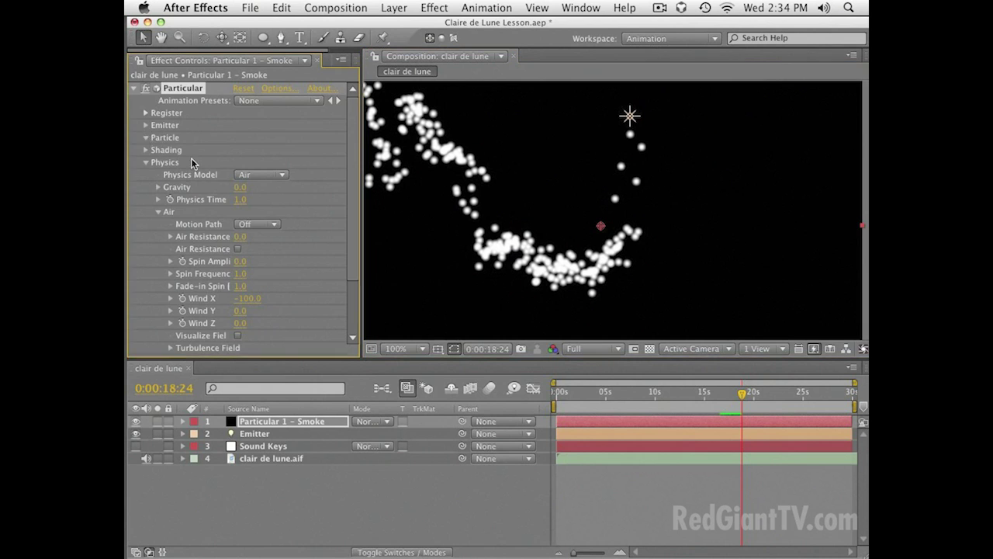
pyautogui.click(146, 136)
pyautogui.scroll(-1, 251, 161)
pyautogui.press('v')
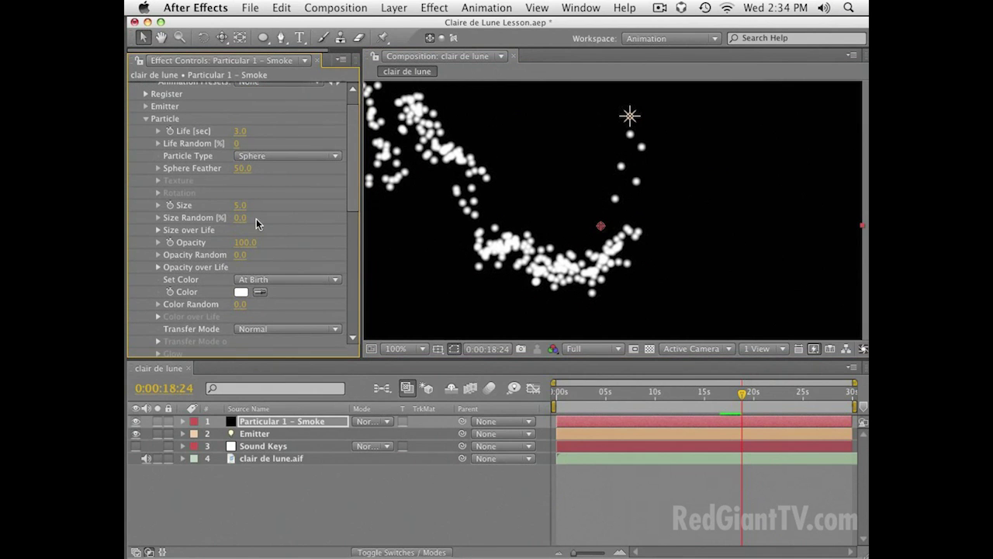
pyautogui.click(243, 204)
pyautogui.press('Return')
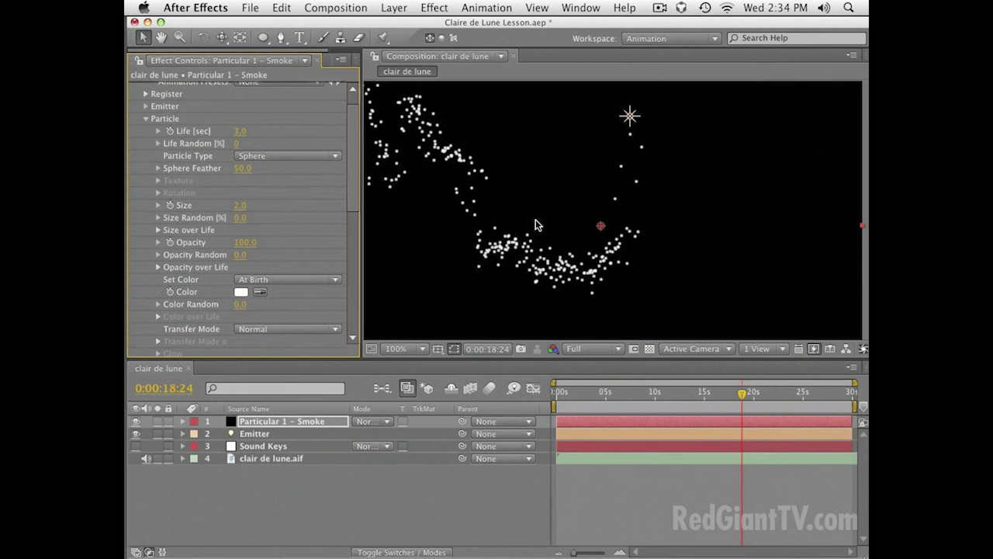
pyautogui.click(241, 205)
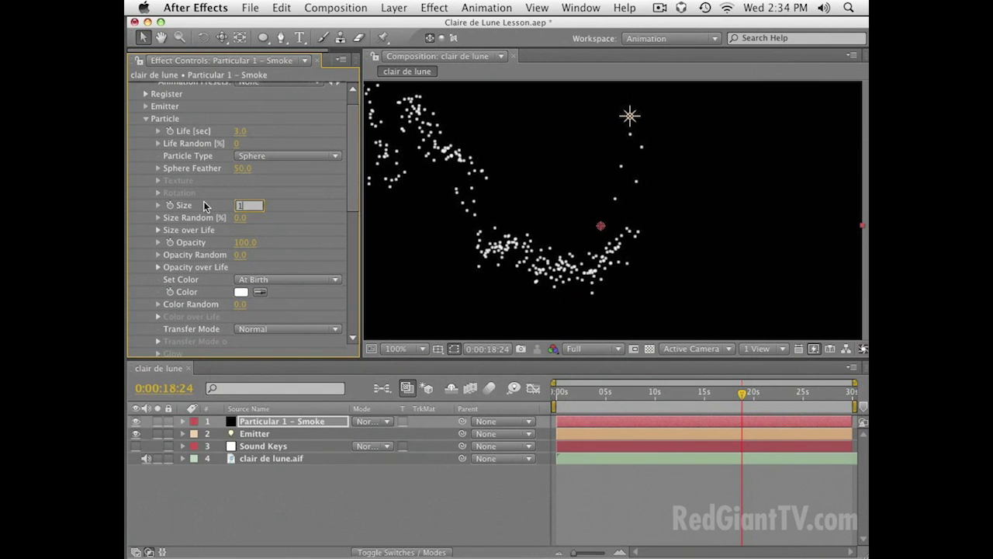
pyautogui.press('Return')
pyautogui.press('h')
# Set Particular's emitter Particles/sec to 2000 and preview the denser stream from about 19 seconds
pyautogui.scroll(1, 256, 261)
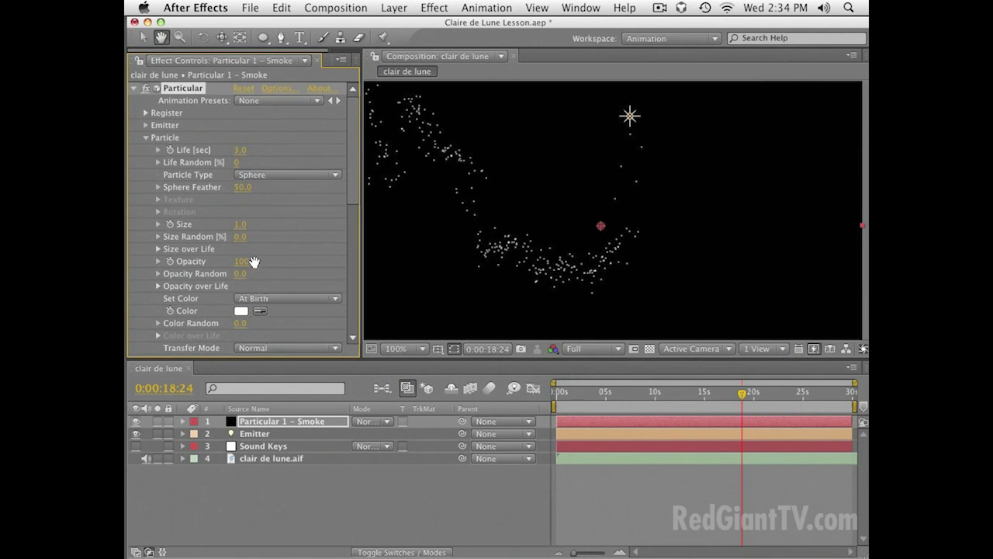
pyautogui.press('v')
pyautogui.click(146, 127)
pyautogui.scroll(1, 243, 133)
pyautogui.click(245, 134)
pyautogui.write('2000')
pyautogui.press('Return')
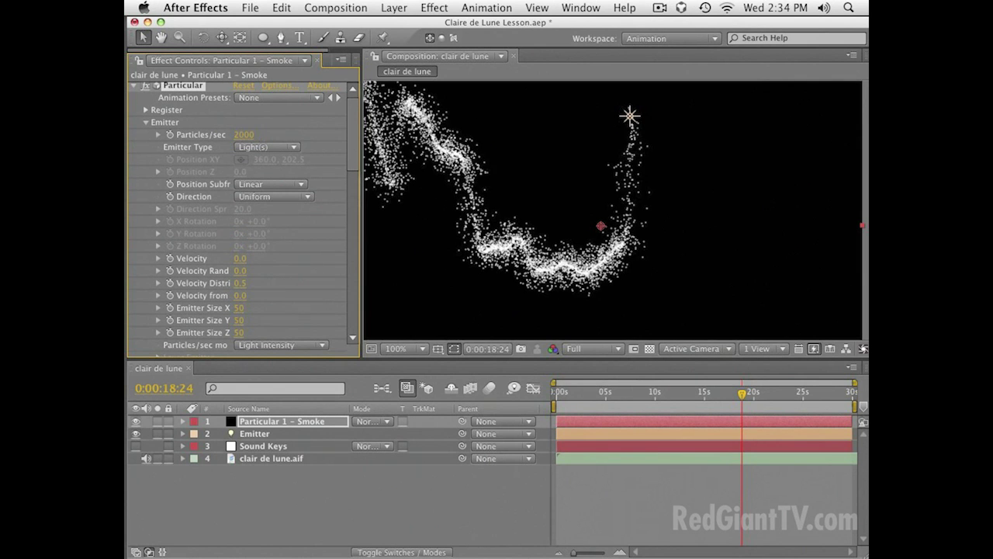
pyautogui.press('space')
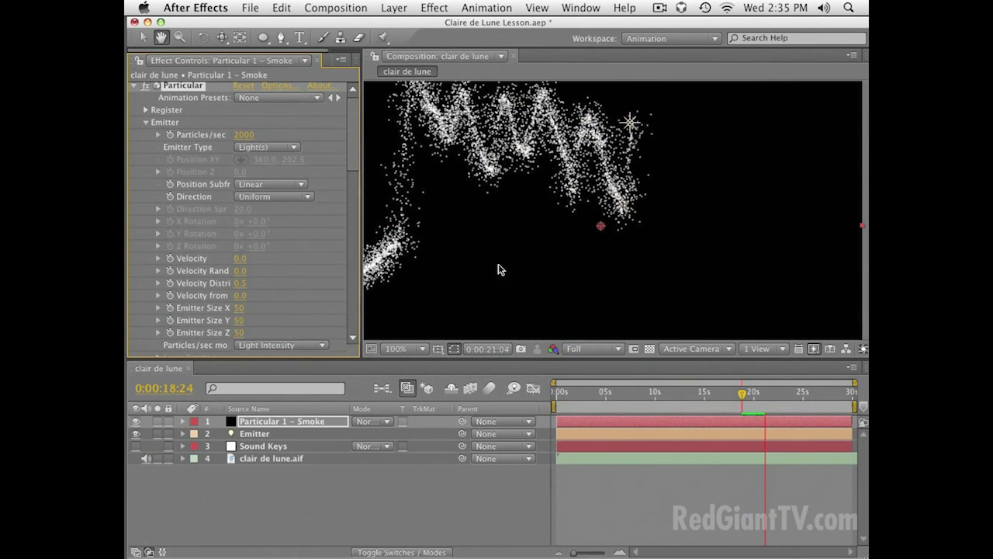
pyautogui.press('space')
# Reveal the Turbulence Field settings within Particular's Air physics
pyautogui.scroll(-15, 248, 178)
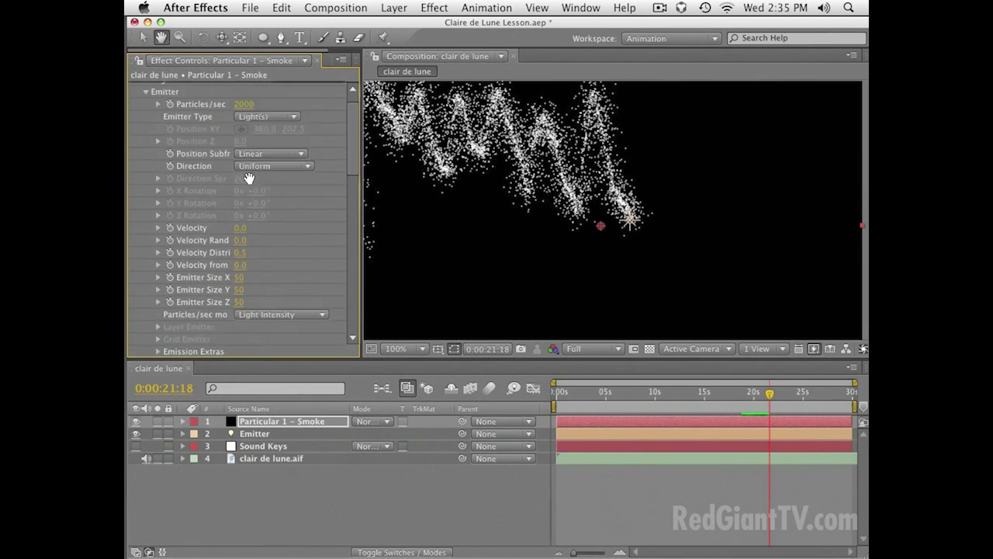
pyautogui.scroll(-5, 226, 215)
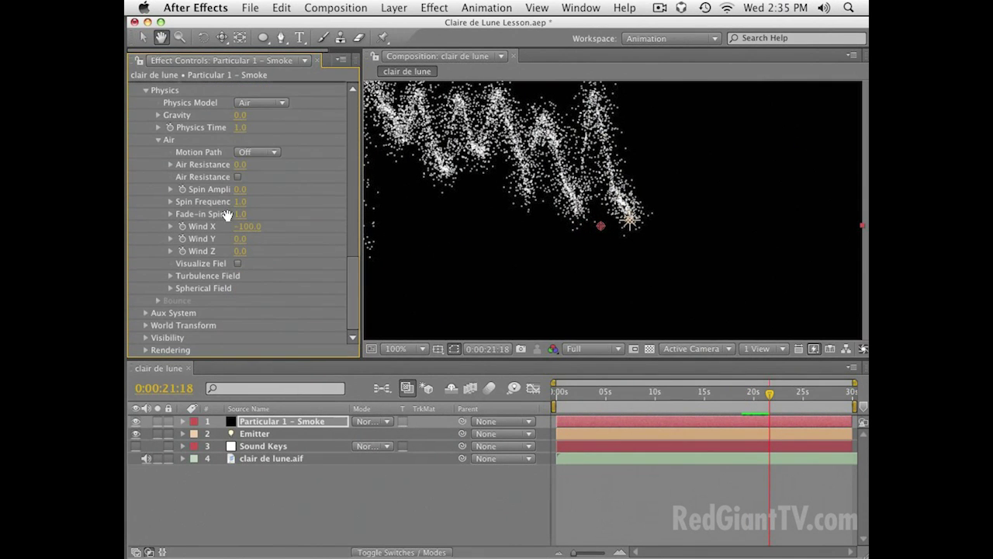
pyautogui.press('v')
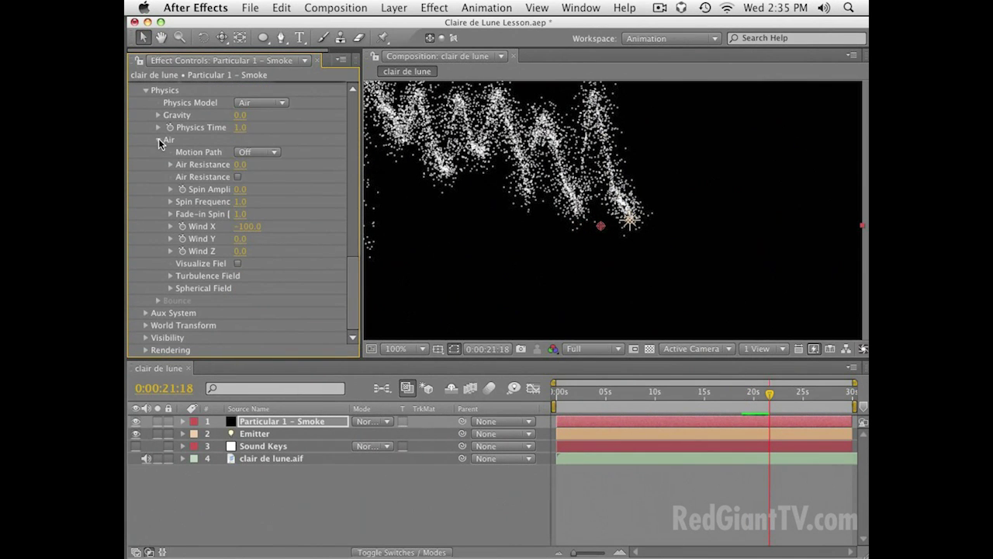
pyautogui.press('space')
pyautogui.moveTo(579, 186); pyautogui.dragTo(587, 187)
pyautogui.press('space')
pyautogui.moveTo(489, 165); pyautogui.dragTo(499, 161)
pyautogui.press('v')
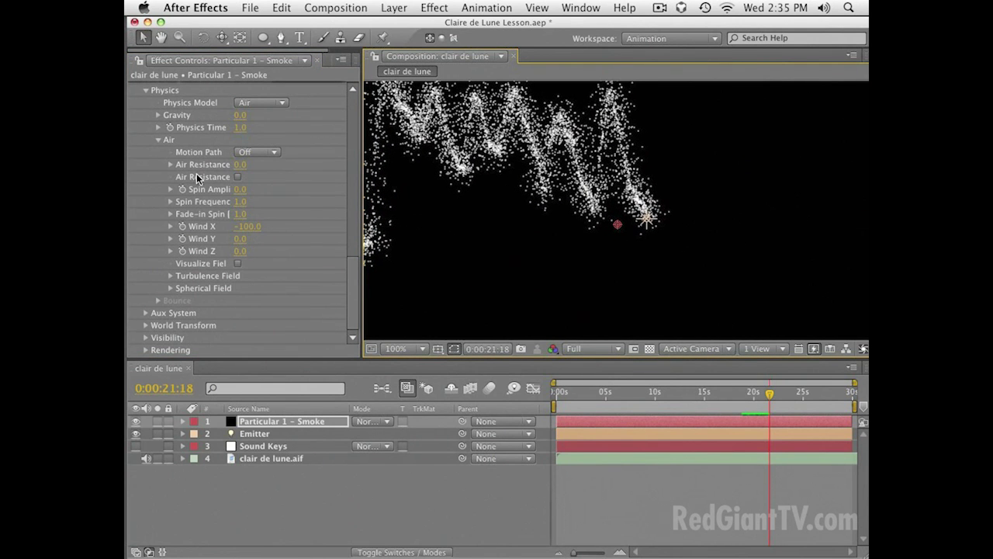
pyautogui.click(170, 276)
pyautogui.scroll(-5, 169, 277)
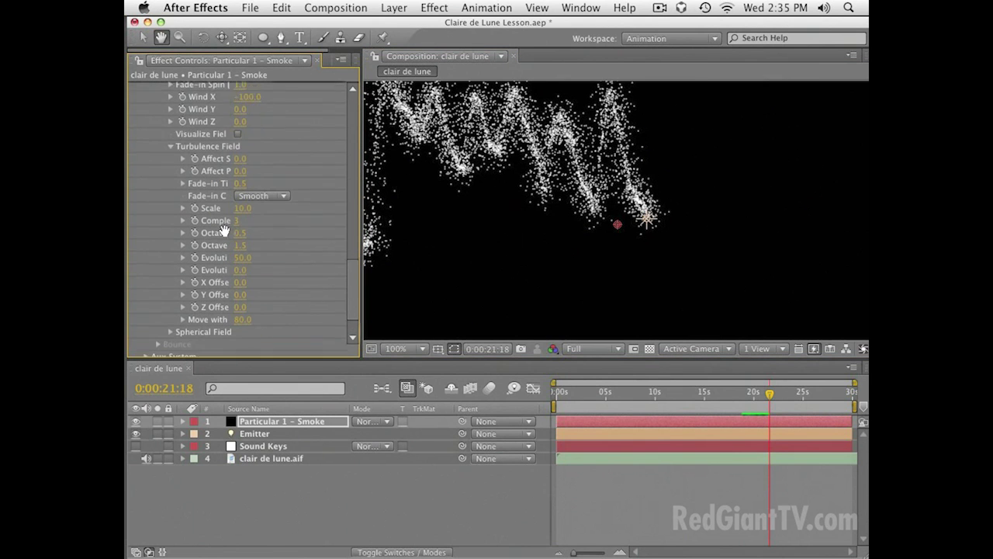
# Widen the area holding Particular's settings to fit the full parameter names and reposition the composition view
pyautogui.press('v')
pyautogui.moveTo(361, 187); pyautogui.dragTo(435, 180)
pyautogui.press('h')
pyautogui.moveTo(510, 178); pyautogui.dragTo(553, 190)
pyautogui.press('v')
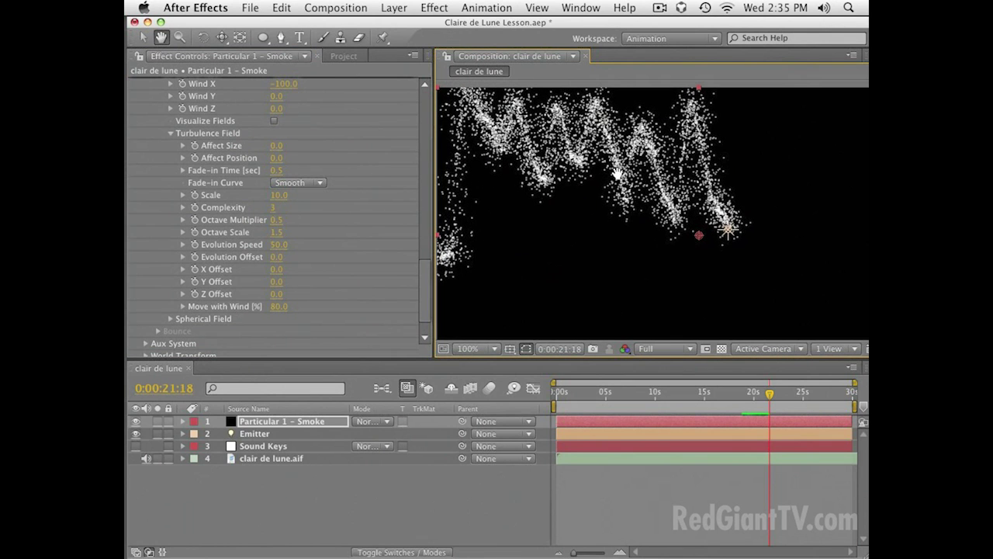
pyautogui.press('h')
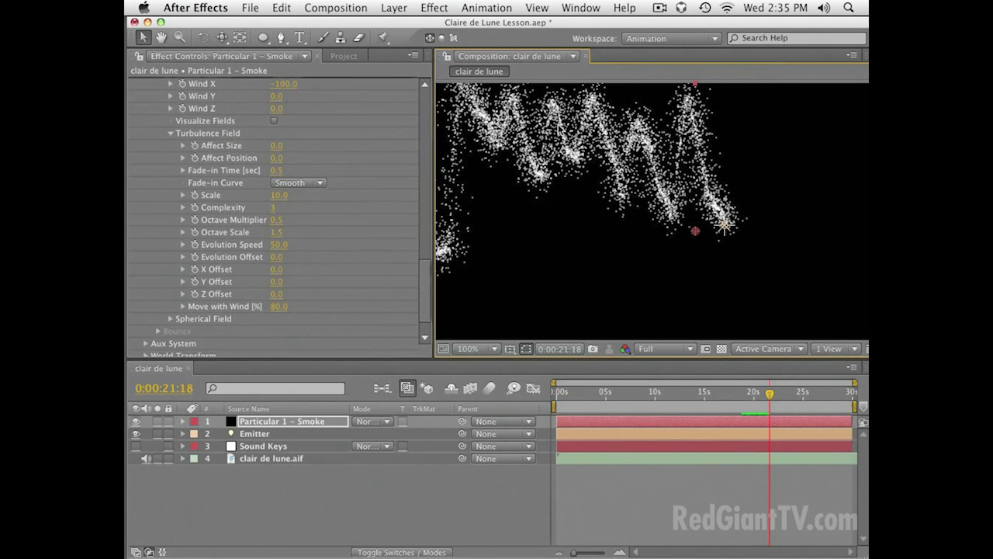
# Set the Turbulence Field's Affect Position to 250 and preview the particle motion with the whole frame height in view
pyautogui.click(278, 158)
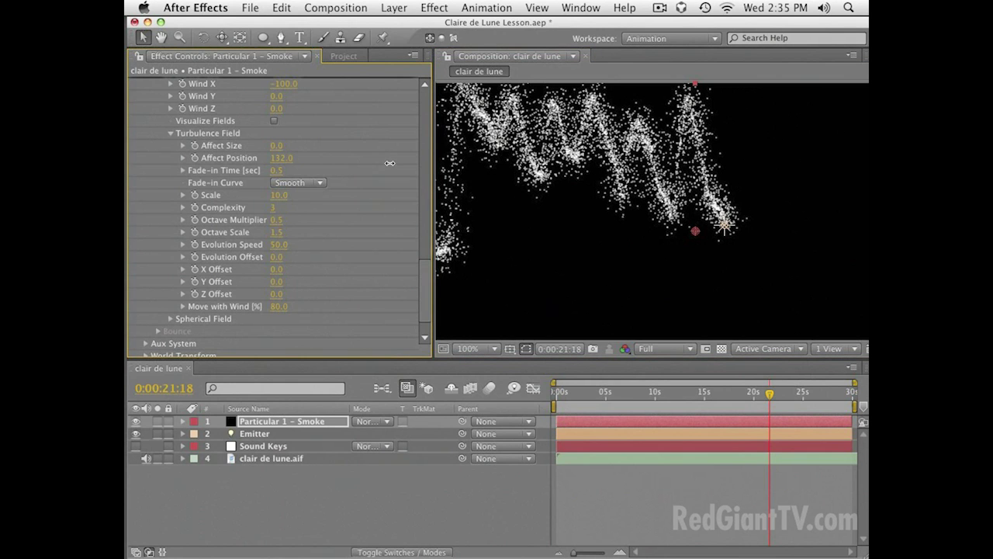
pyautogui.moveTo(397, 163); pyautogui.dragTo(368, 166)
pyautogui.click(281, 157)
pyautogui.write('250')
pyautogui.press('Return')
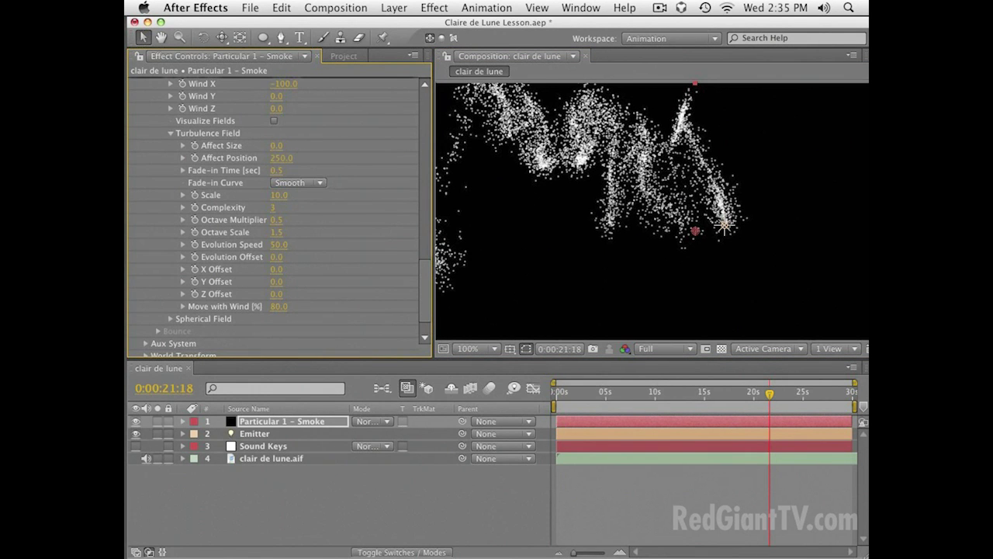
pyautogui.press('space')
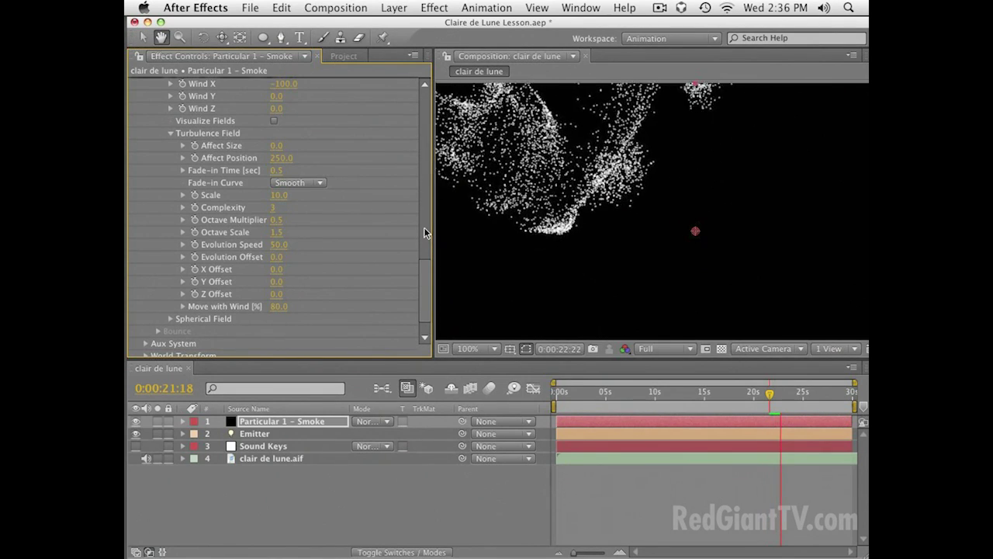
pyautogui.moveTo(698, 207); pyautogui.dragTo(616, 175)
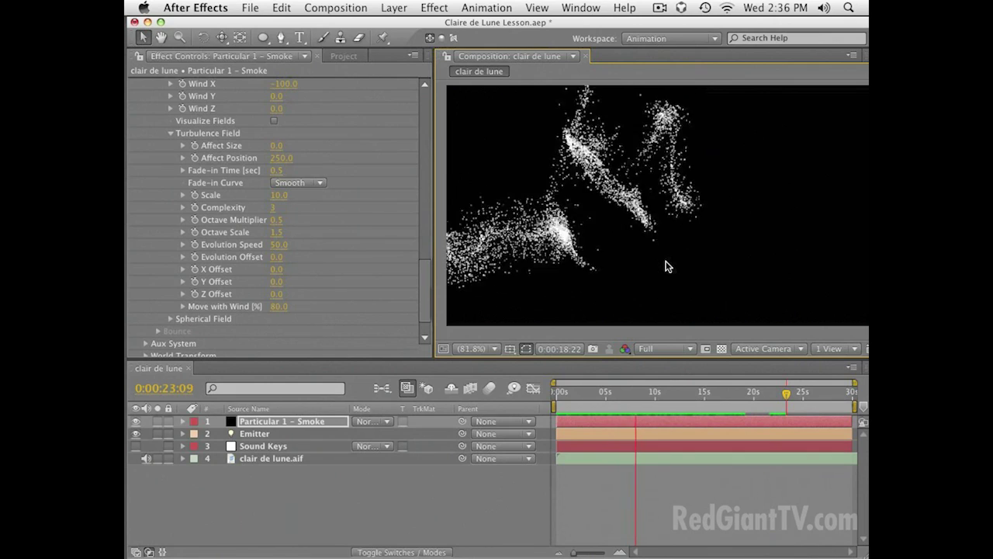
pyautogui.press('space')
# Go to about 18 seconds, set the Turbulence Field's Evolution Speed to 10 and run a RAM preview
pyautogui.moveTo(665, 397); pyautogui.dragTo(736, 403)
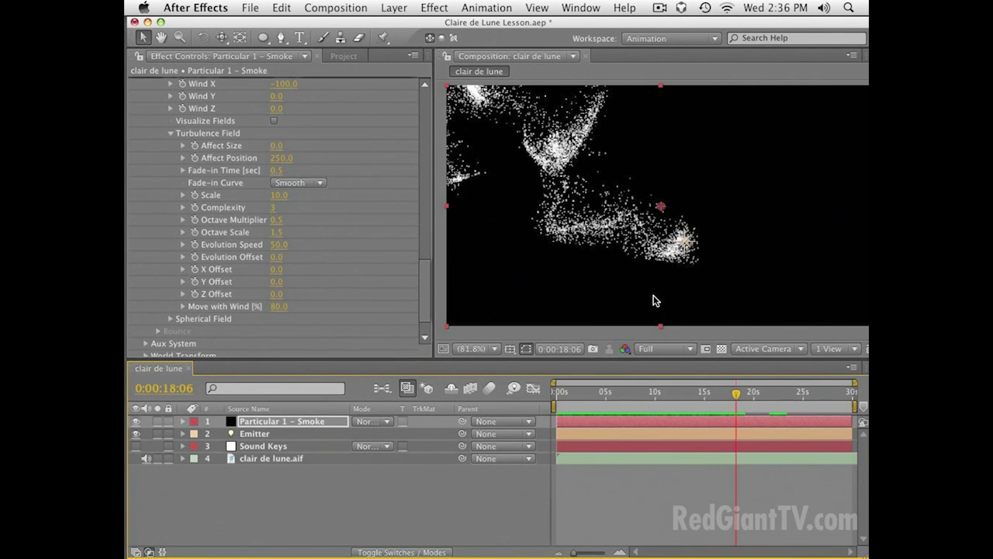
pyautogui.click(277, 244)
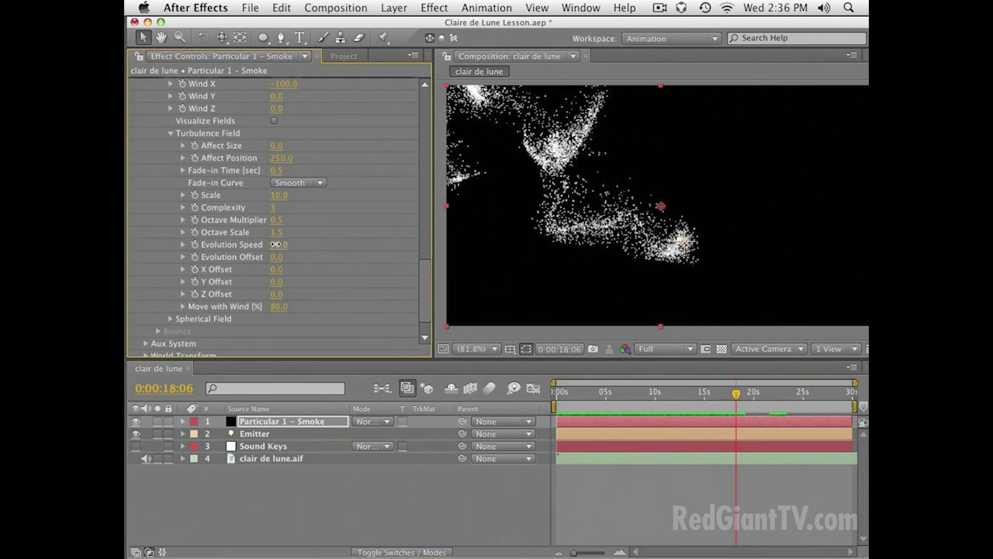
pyautogui.write('10')
pyautogui.press('Return')
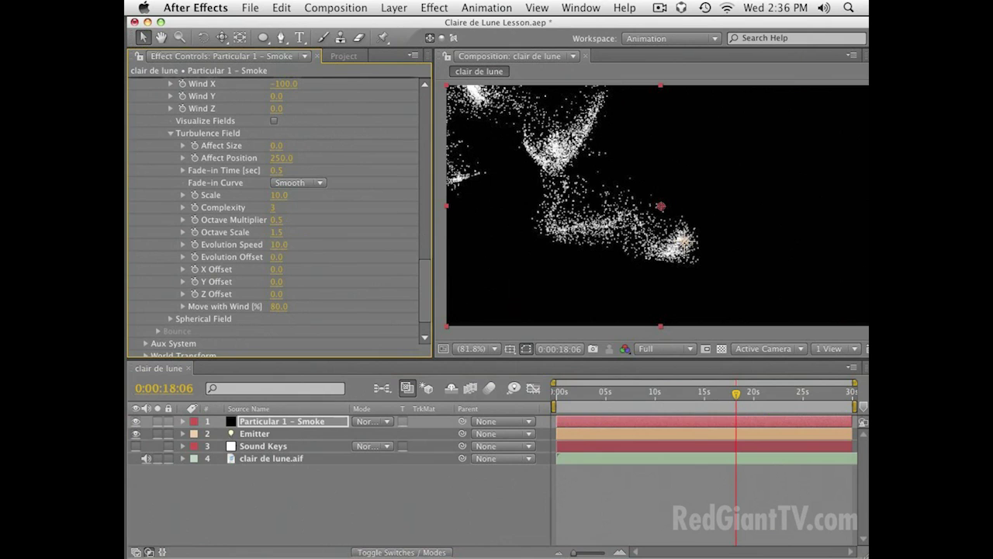
pyautogui.press('KP_0')
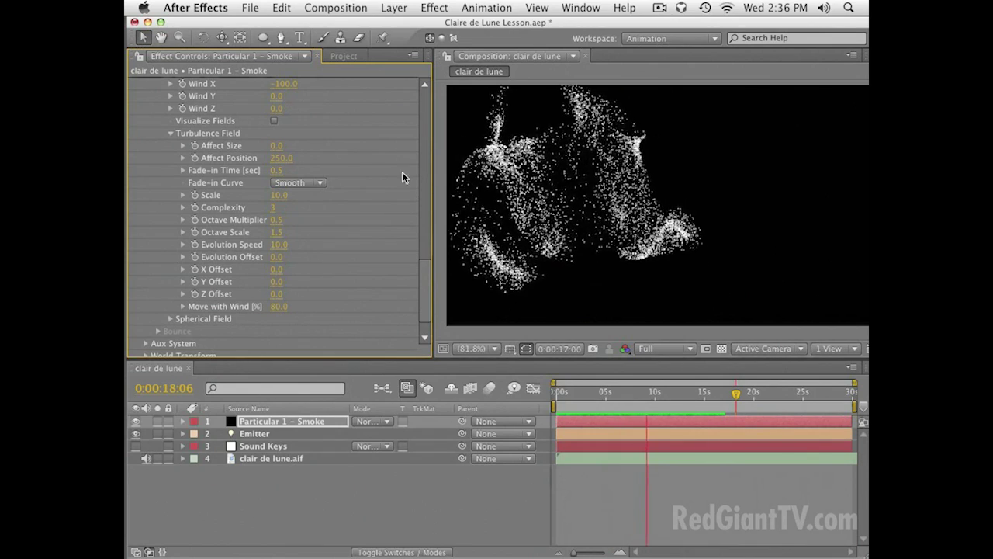
# Set the Velocity from Motion of Particular's emitter to 80
pyautogui.scroll(2, 332, 178)
pyautogui.scroll(15, 332, 182)
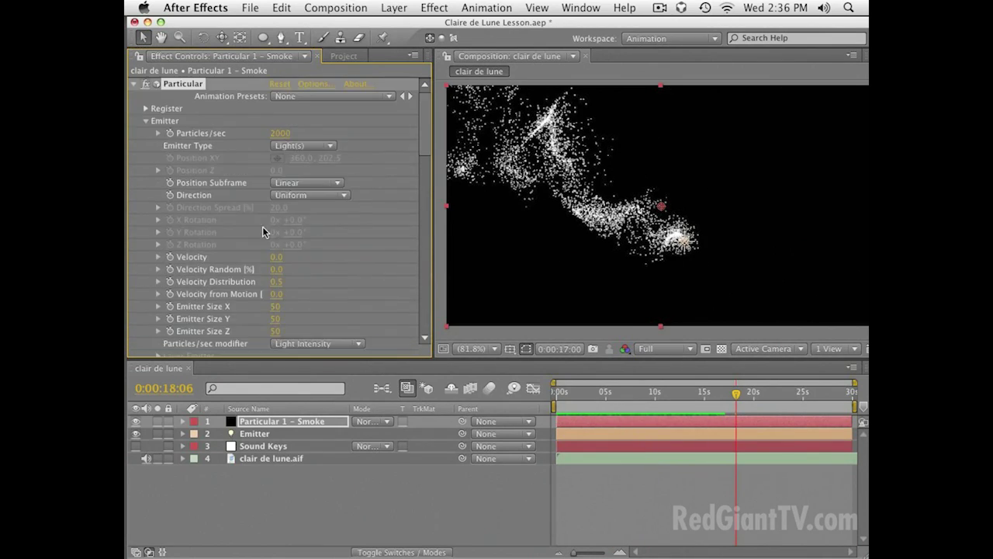
pyautogui.click(276, 296)
pyautogui.press('Return')
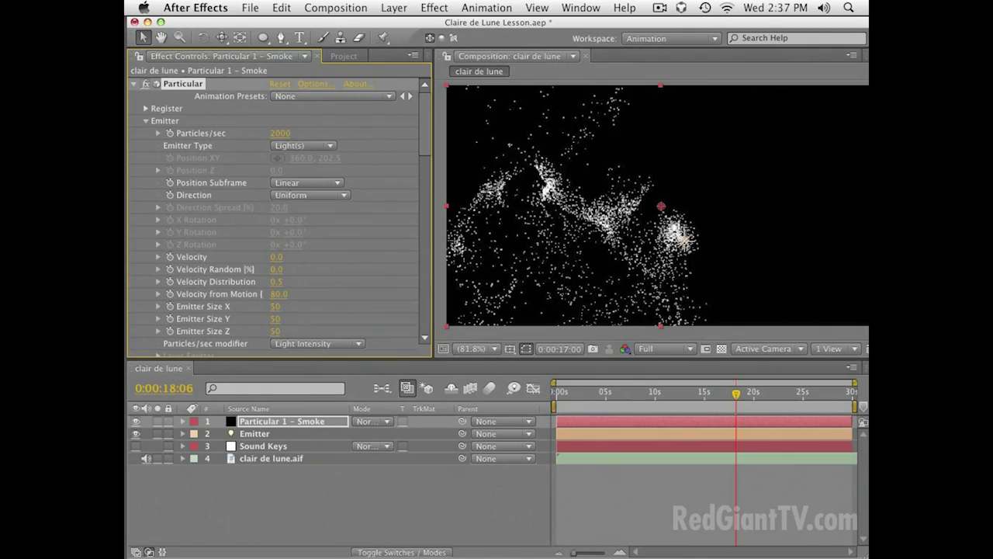
# Set the emitter's Velocity from Motion to 20 and preview the animation
pyautogui.click(284, 295)
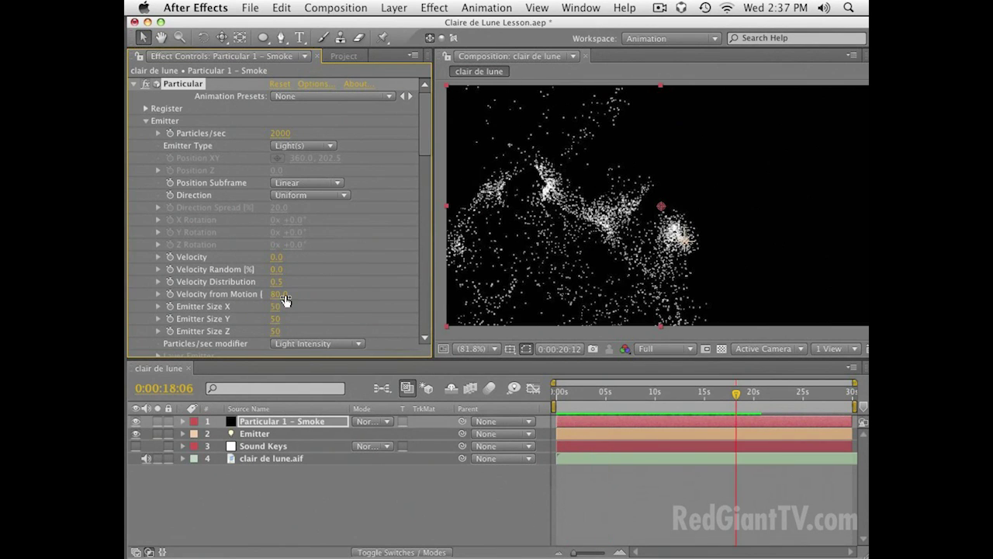
pyautogui.moveTo(283, 291); pyautogui.dragTo(284, 295)
pyautogui.click(284, 291)
pyautogui.write('20')
pyautogui.press('Return')
pyautogui.press('space')
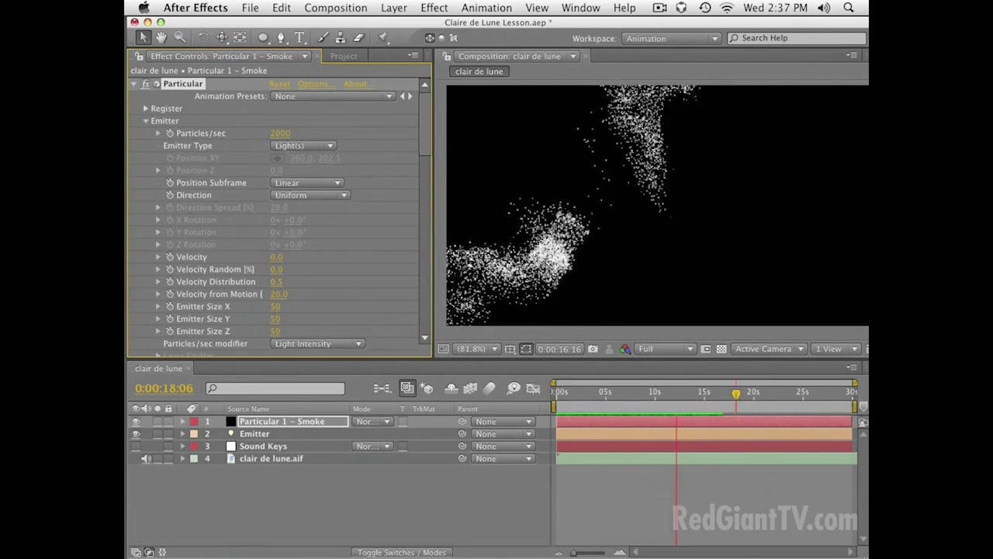
pyautogui.press('space')
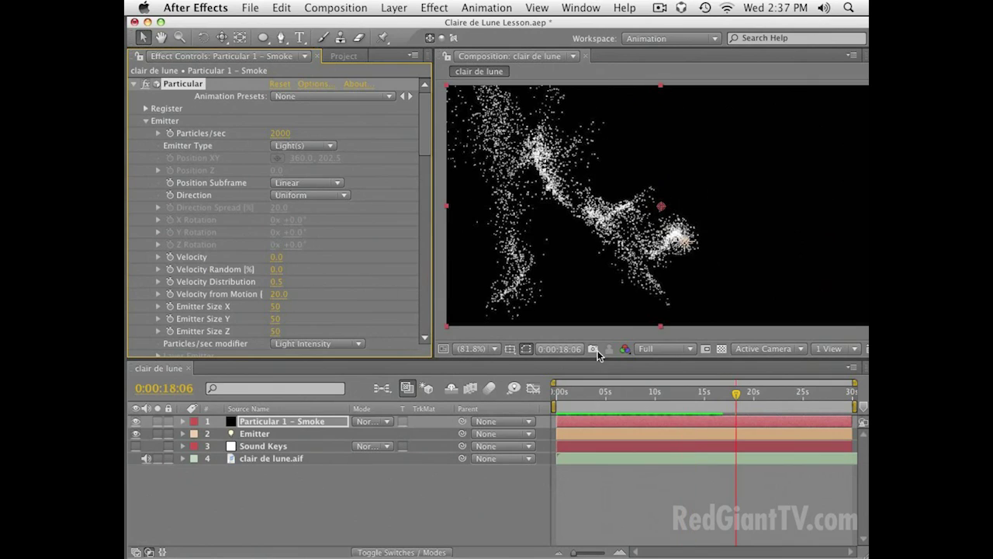
# Go to about 9 seconds and examine the choices for Particular's Particle Type
pyautogui.moveTo(576, 400); pyautogui.dragTo(649, 412)
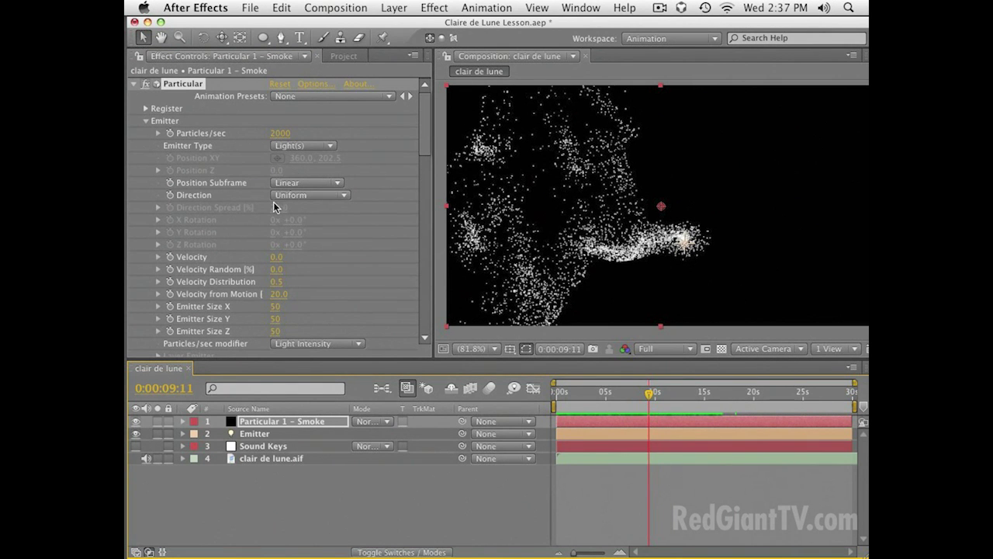
pyautogui.scroll(-8, 361, 310)
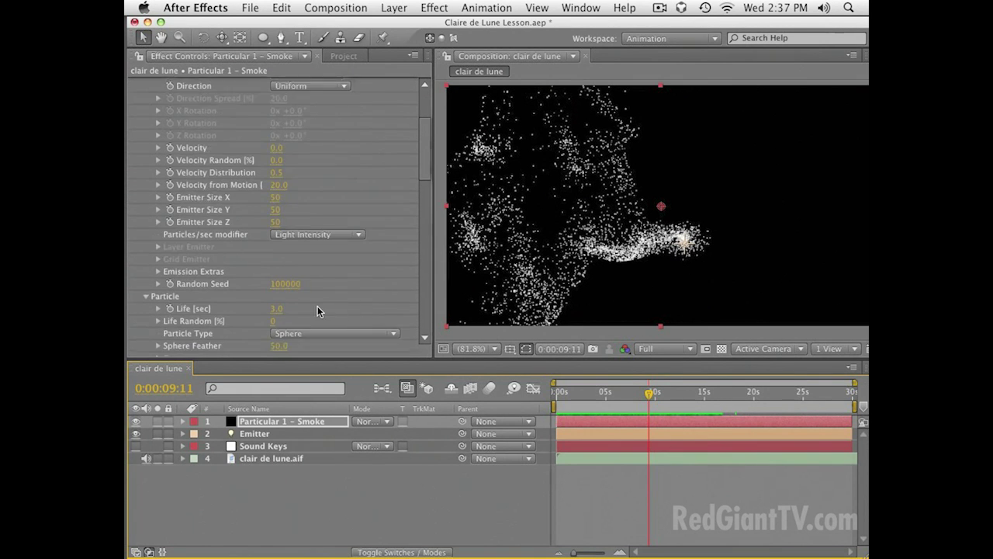
pyautogui.click(318, 280)
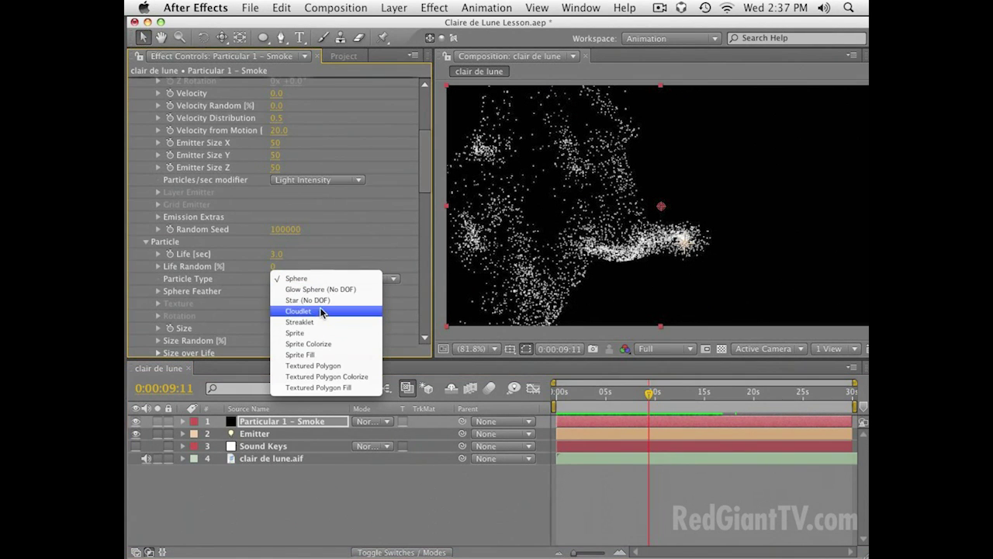
pyautogui.click(610, 232)
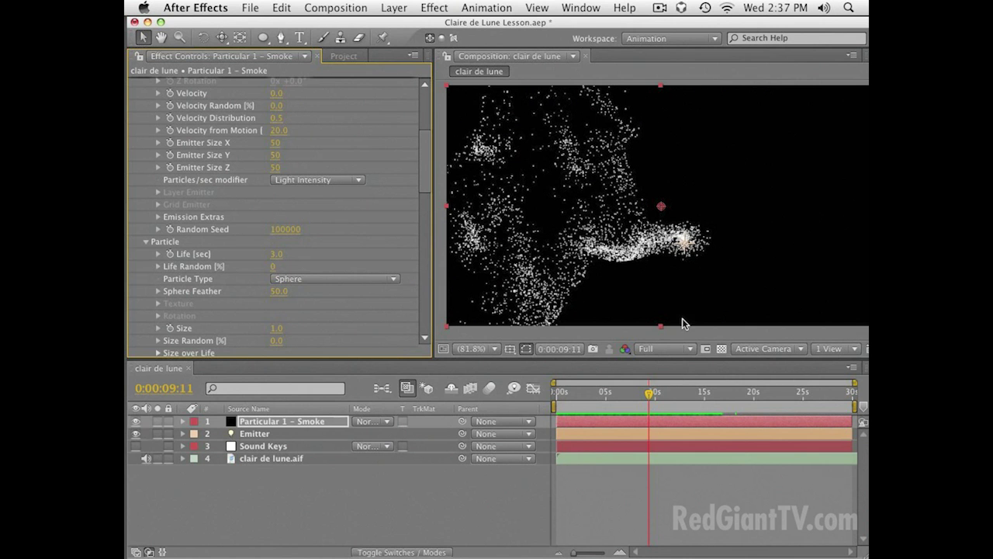
# Set the Particles/sec of Particular's emitter to 4000
pyautogui.moveTo(595, 405); pyautogui.dragTo(650, 410)
pyautogui.scroll(5, 288, 237)
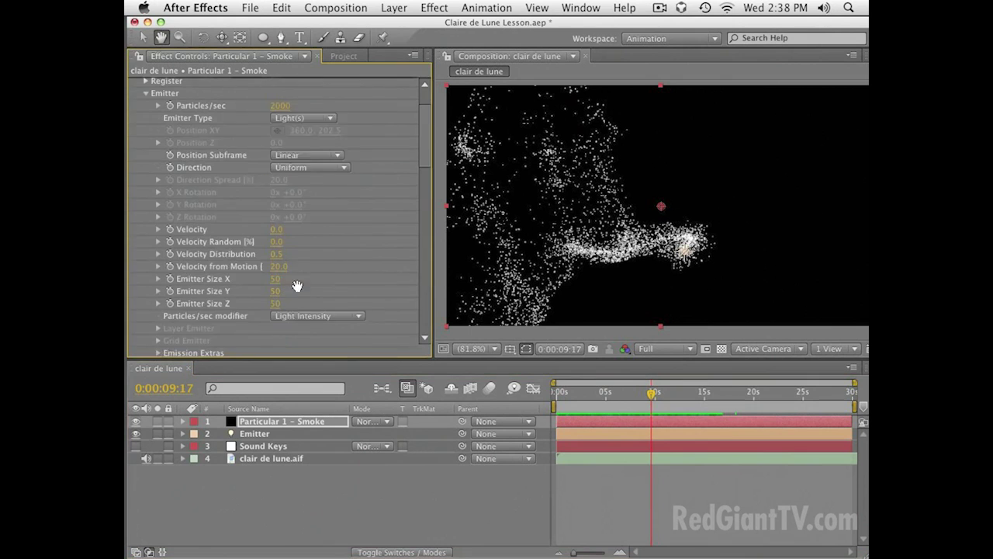
pyautogui.scroll(1, 300, 176)
pyautogui.click(284, 134)
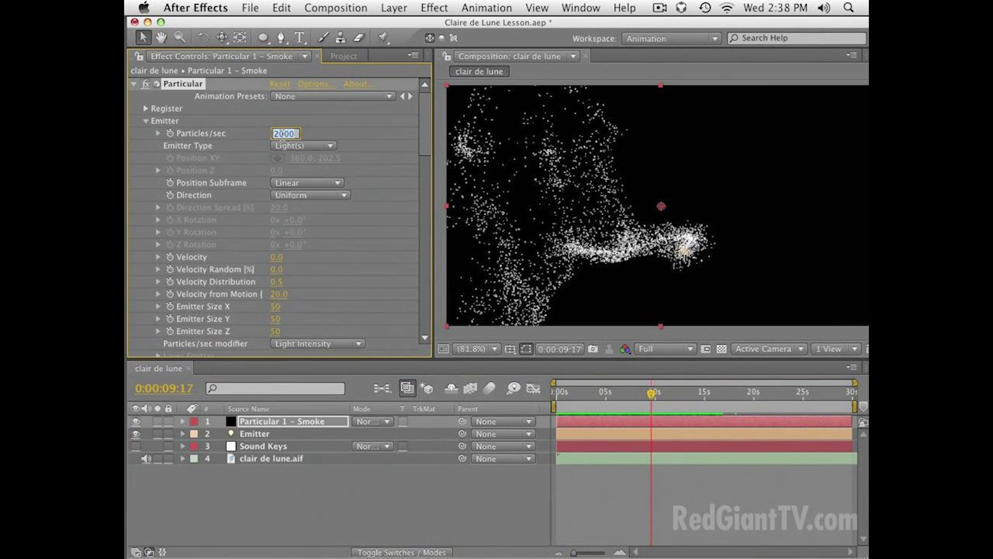
pyautogui.click(285, 133)
pyautogui.write('4000')
pyautogui.press('Return')
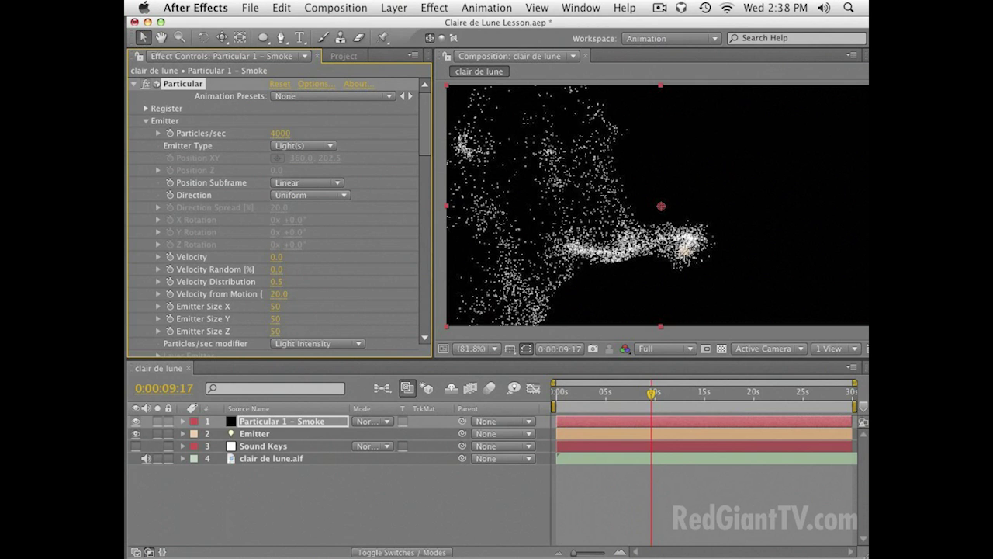
# Set the Turbulence Field's Octave Scale to 1.8 and Octave Multiplier to 0.7, and preview the animation
pyautogui.scroll(-10, 281, 193)
pyautogui.scroll(-5, 279, 191)
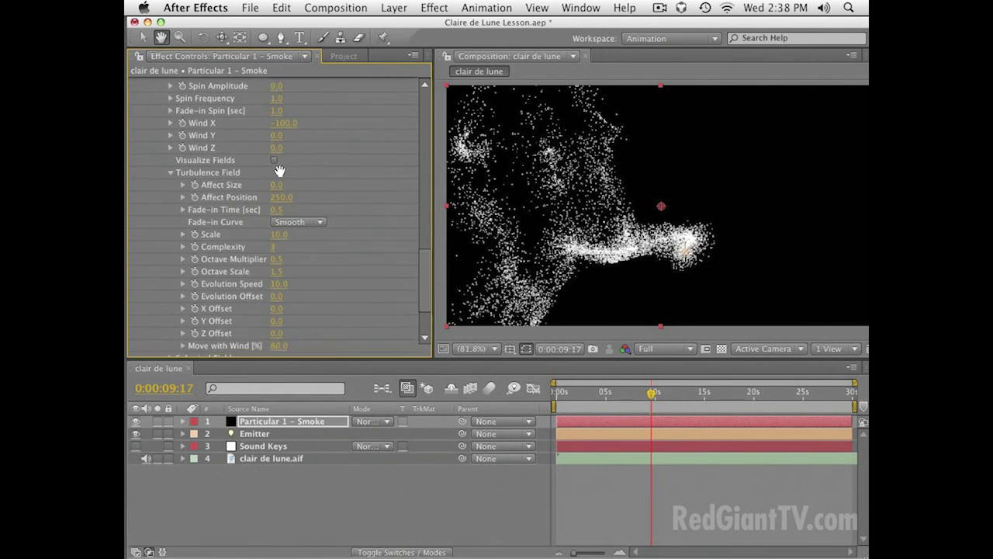
pyautogui.press('v')
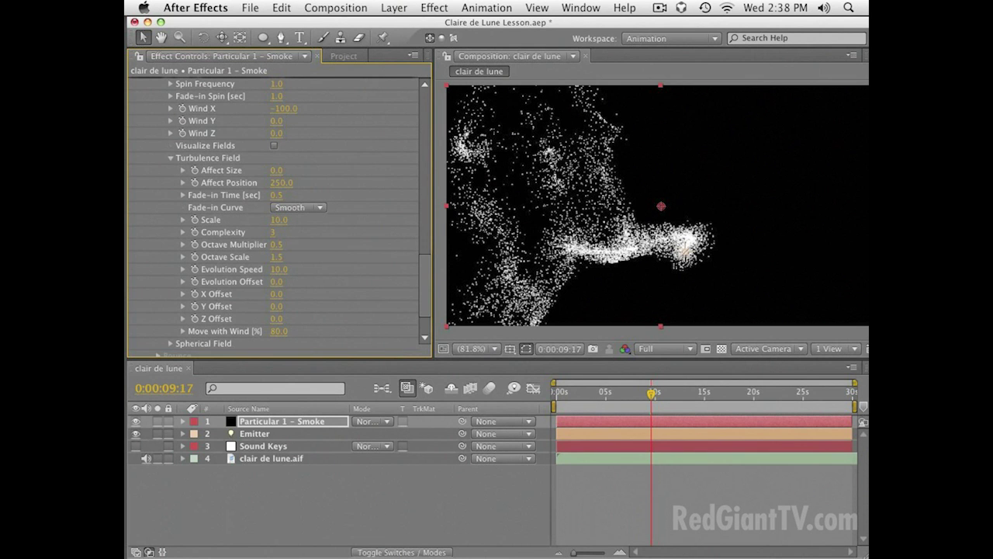
pyautogui.press('super+Tab')
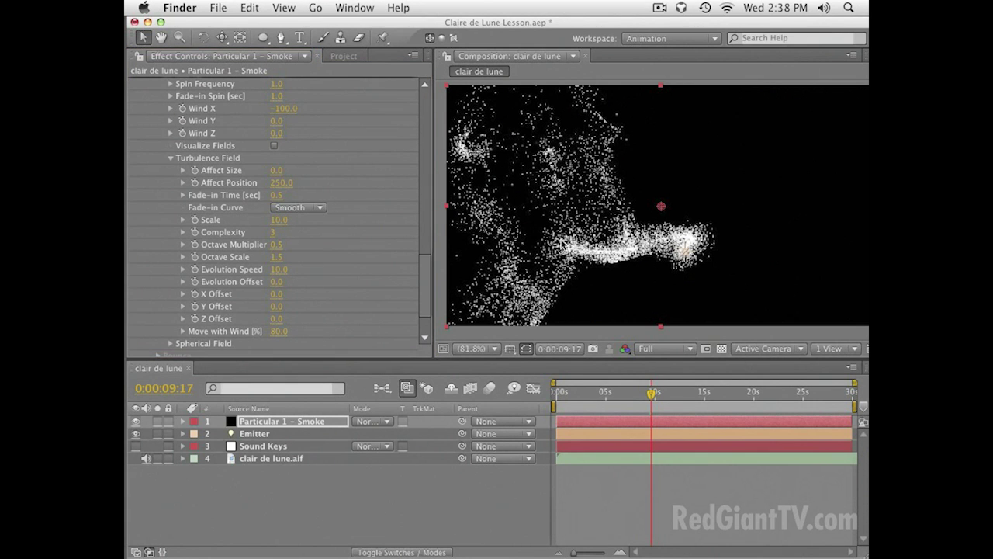
pyautogui.click(268, 250)
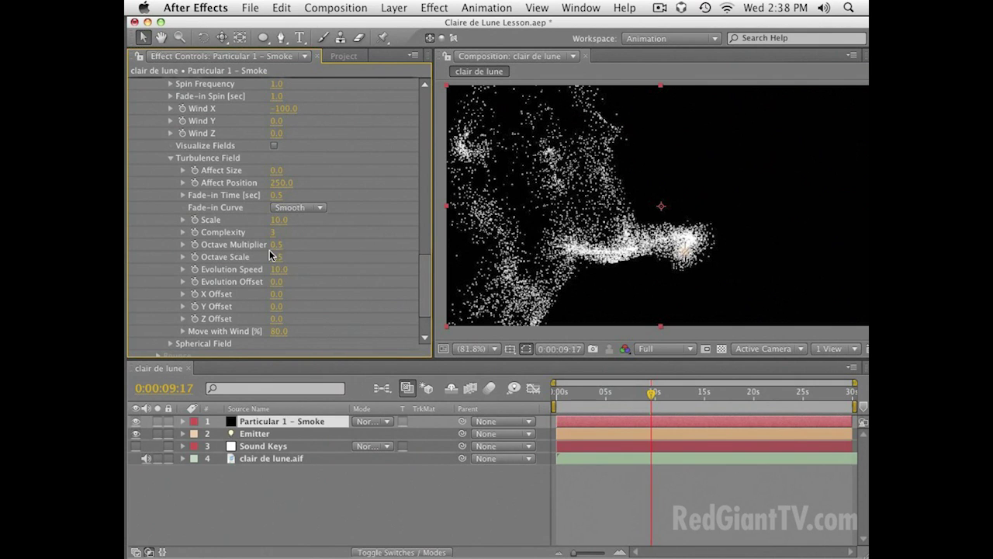
pyautogui.click(279, 256)
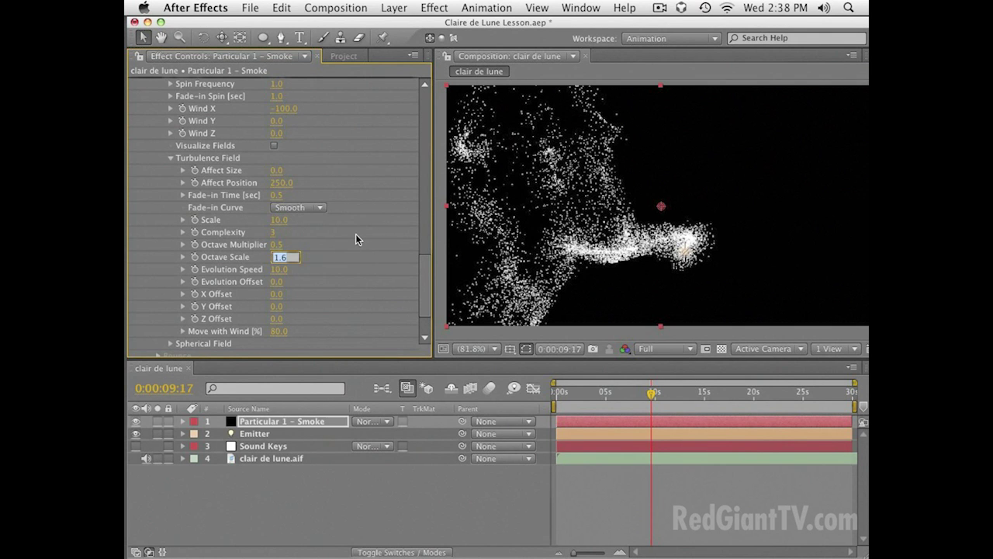
pyautogui.write('1.8')
pyautogui.hotkey('shift', 'Tab')
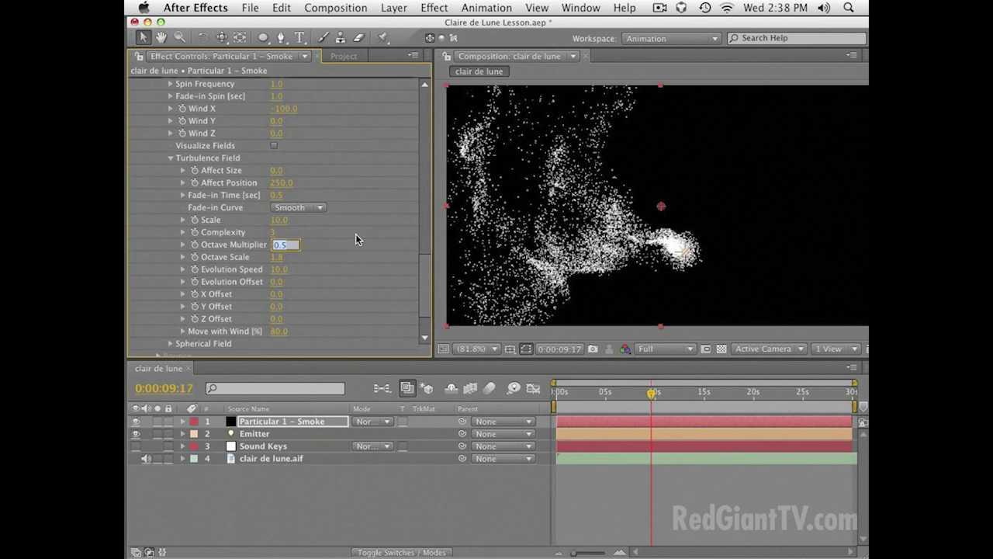
pyautogui.write('0.63')
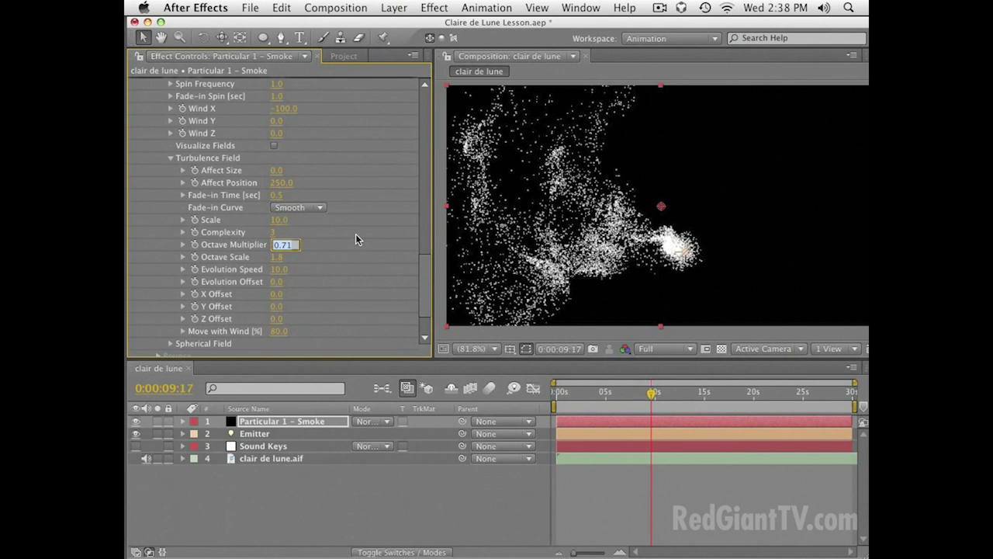
pyautogui.press('Return')
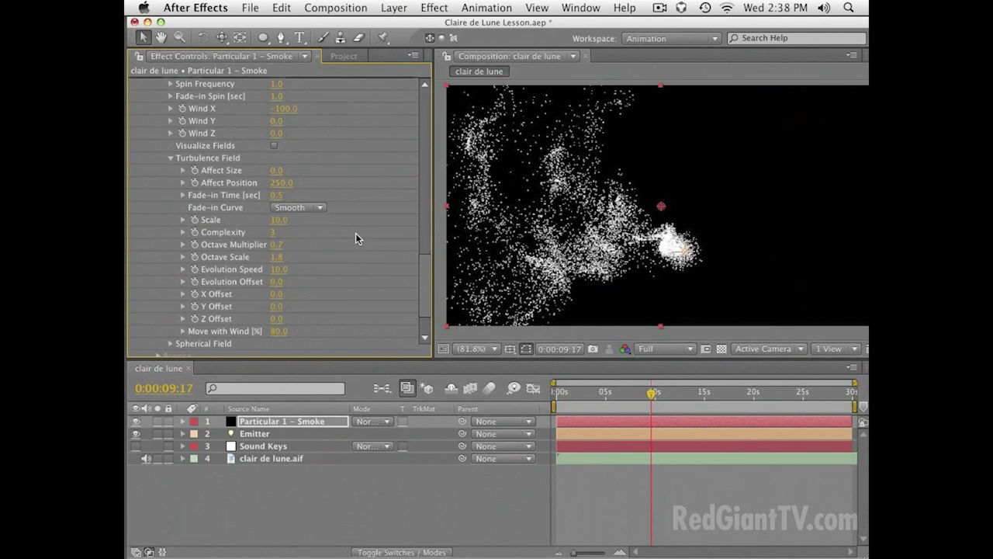
pyautogui.moveTo(598, 401)
pyautogui.mouseDown()
pyautogui.moveTo(668, 400)
pyautogui.moveTo(594, 395)
pyautogui.mouseUp()
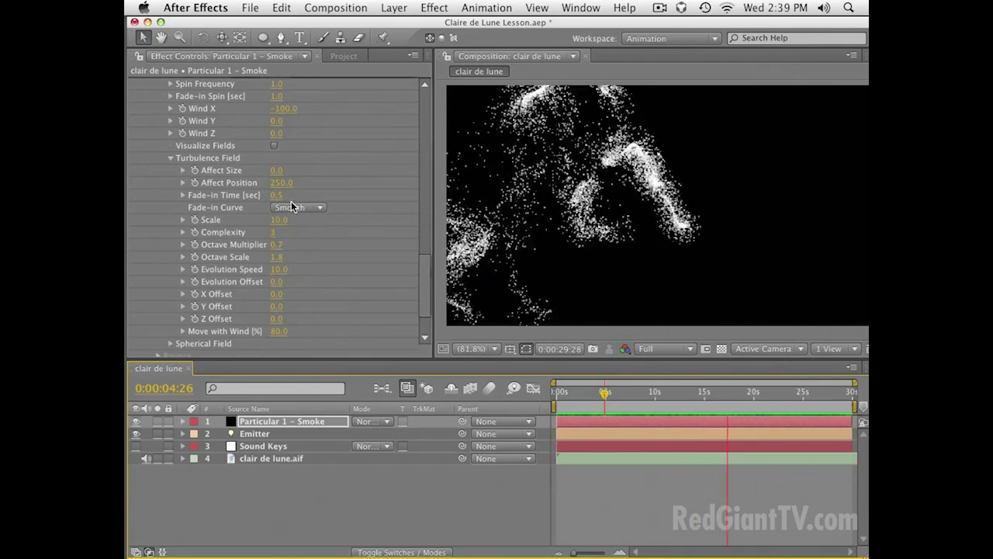
pyautogui.press('space')
# Set the Turbulence Field's Fade-in Time to 0.7 seconds and play the animation briefly from 19 seconds
pyautogui.click(279, 196)
pyautogui.write('0.53')
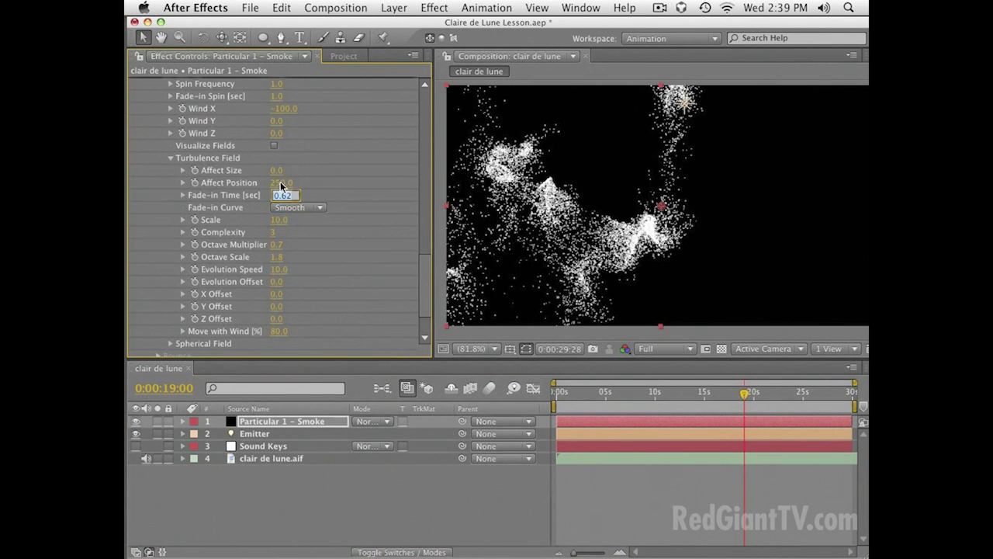
pyautogui.press('Return')
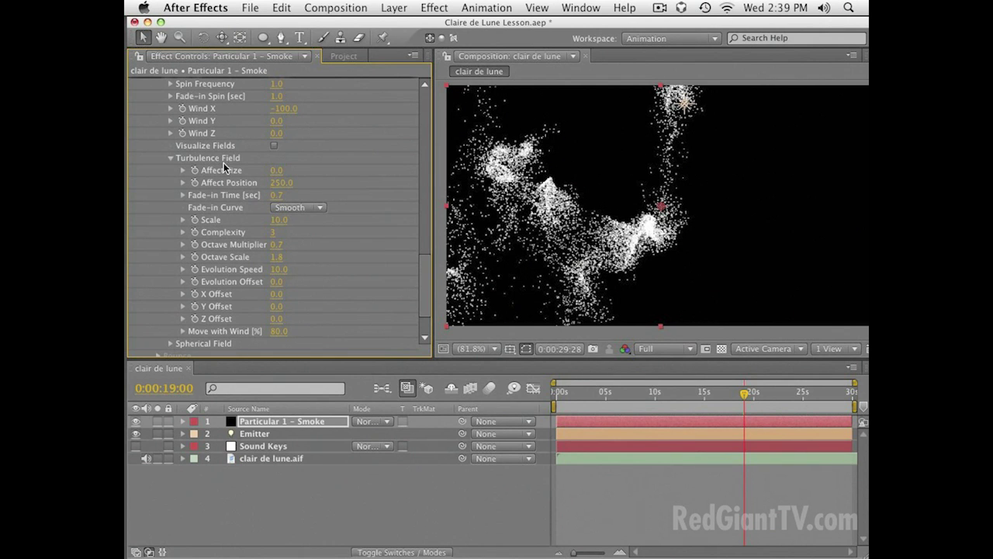
pyautogui.click(275, 195)
pyautogui.write('1')
pyautogui.write('65')
pyautogui.press('Return')
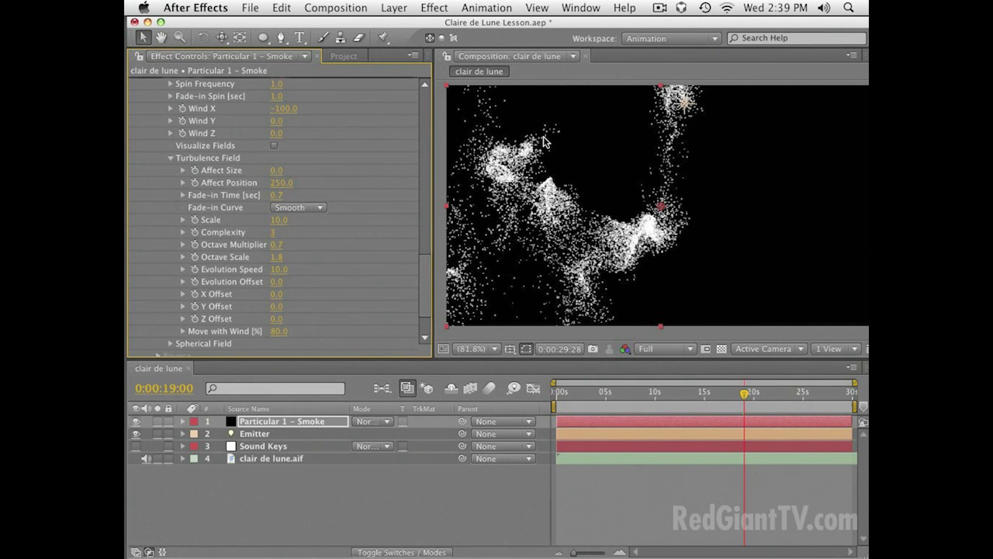
pyautogui.press('space')
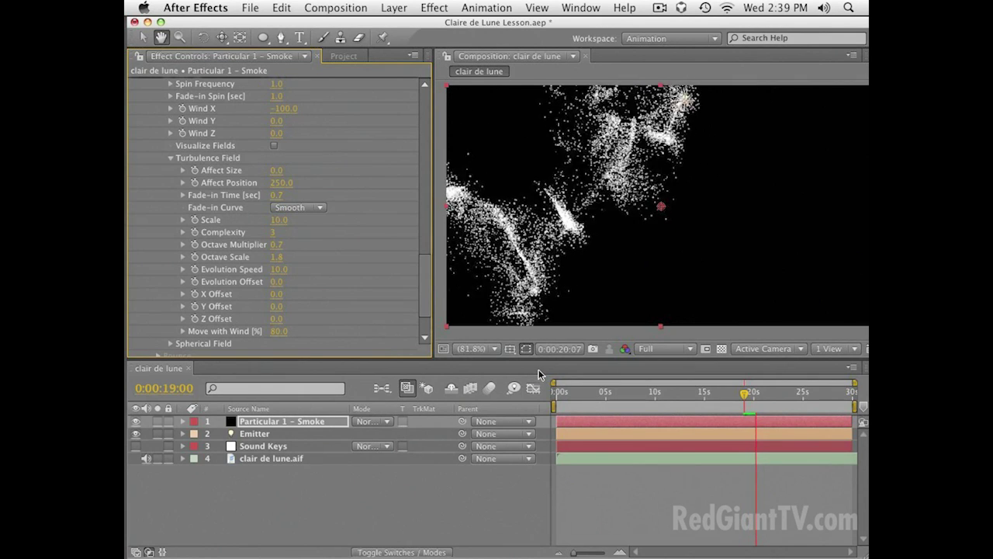
pyautogui.press('space')
# Set the emitter's Velocity from Motion to 30
pyautogui.scroll(10, 315, 163)
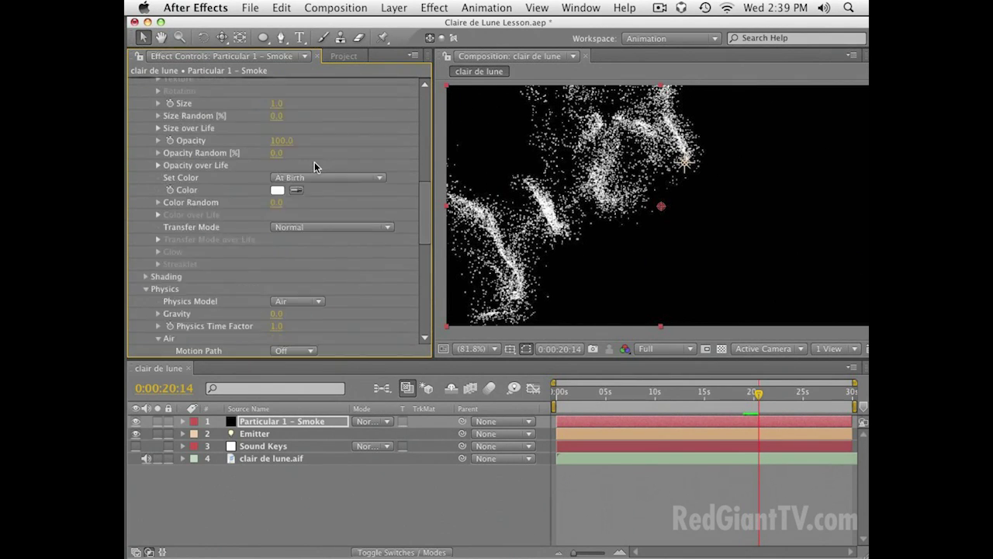
pyautogui.scroll(5, 313, 163)
pyautogui.click(278, 232)
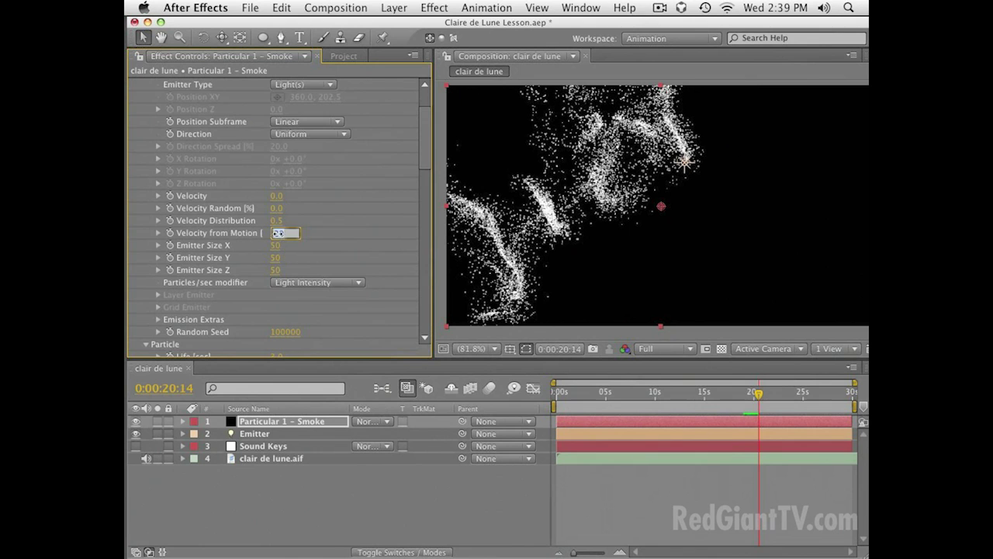
pyautogui.write('31')
pyautogui.press('Return')
pyautogui.press('Down')
pyautogui.hotkey('shift', 'Tab')
pyautogui.hotkey('shift', 'Tab')
pyautogui.press('Return')
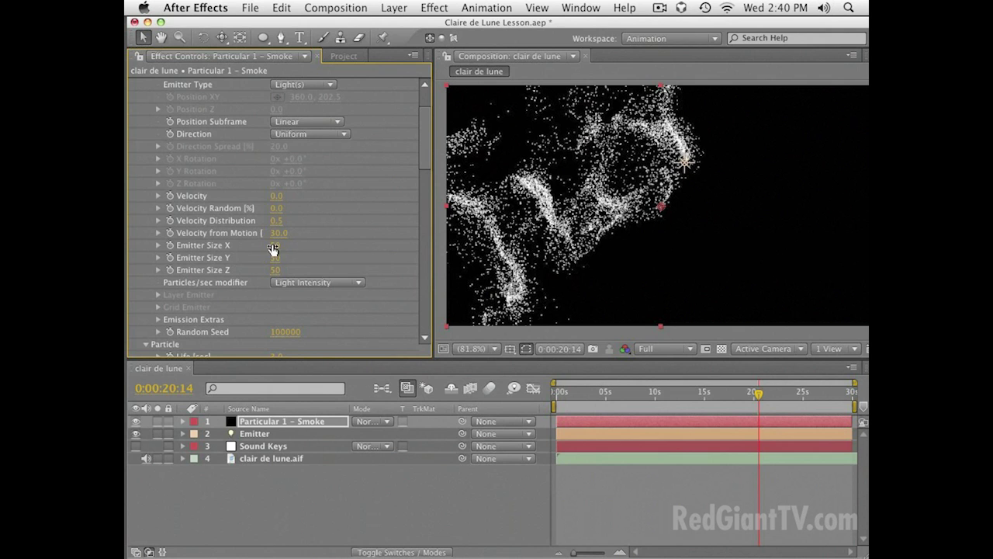
# Set the Emitter Size X, Y and Z to 0
pyautogui.click(278, 245)
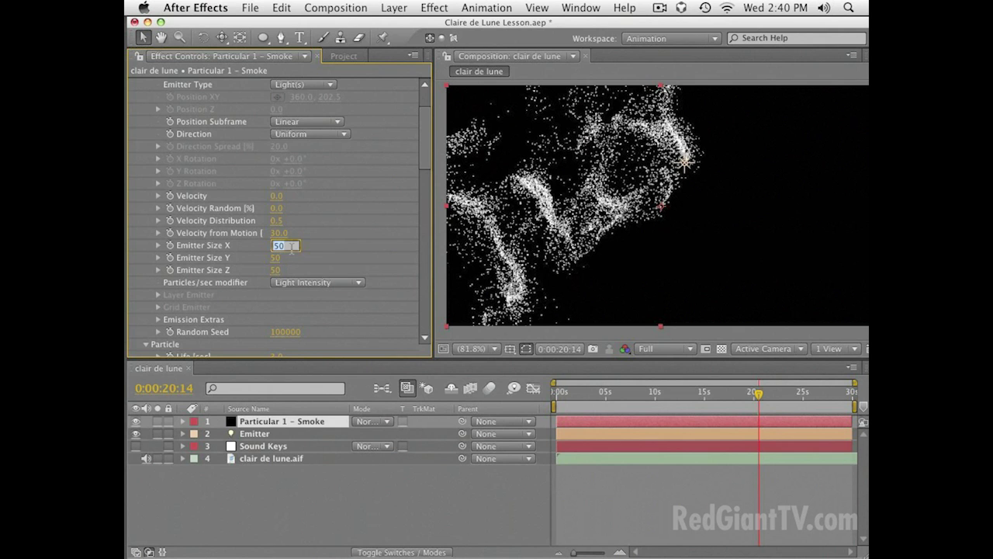
pyautogui.press('Tab')
pyautogui.press('Tab')
pyautogui.write('0')
pyautogui.press('Return')
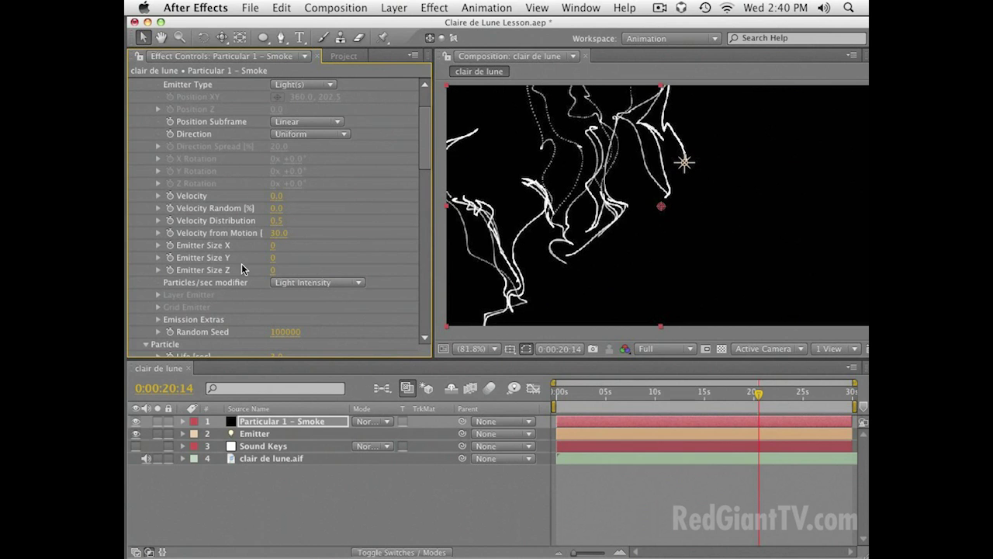
# Set Emitter Size X to 23, Y to 33 and Z to 94, and run a RAM preview
pyautogui.moveTo(280, 258); pyautogui.dragTo(294, 258)
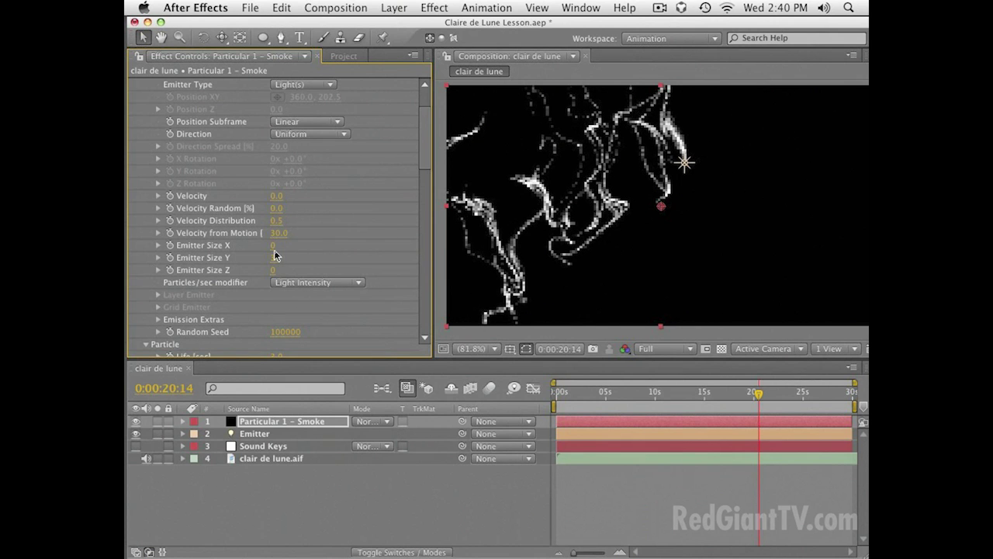
pyautogui.moveTo(285, 246); pyautogui.dragTo(289, 245)
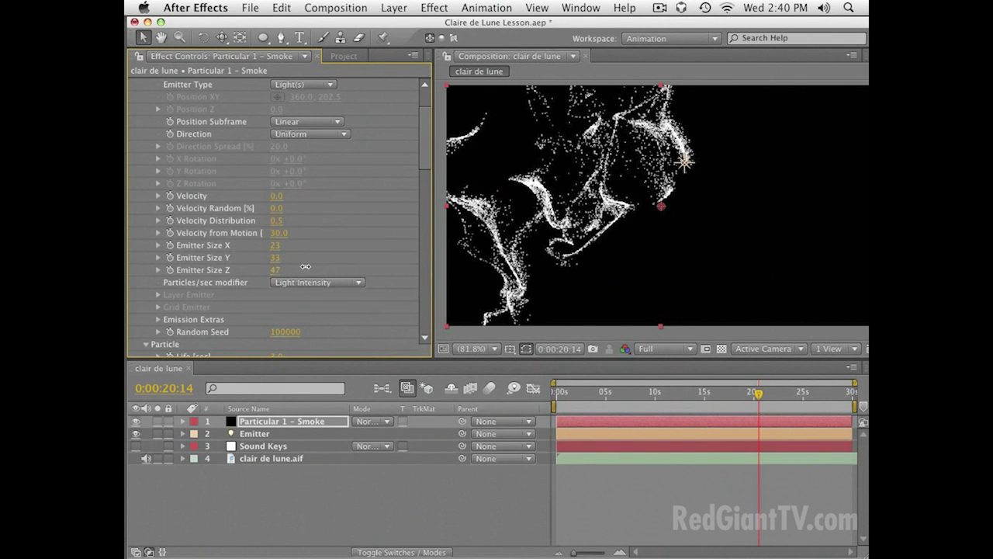
pyautogui.moveTo(337, 264); pyautogui.dragTo(338, 265)
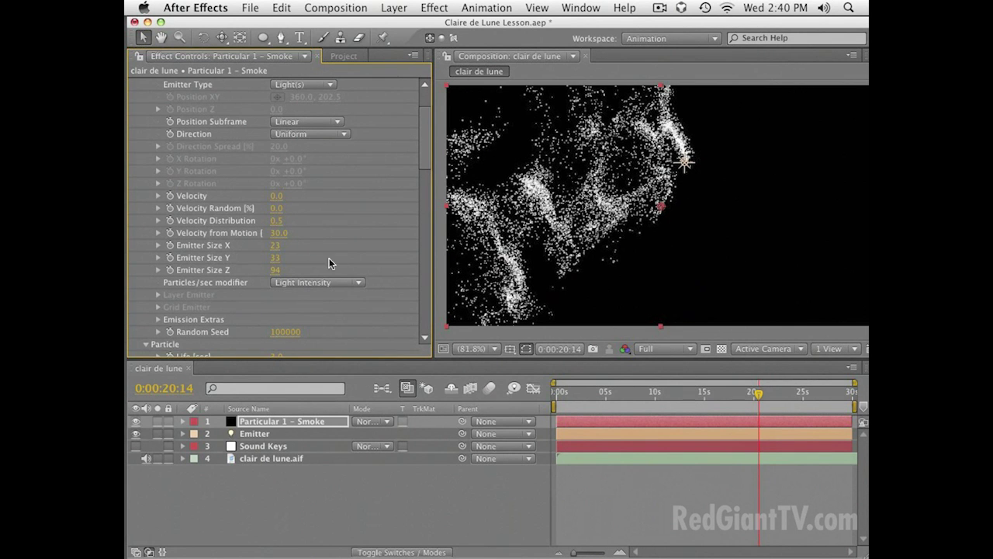
pyautogui.press('KP_0')
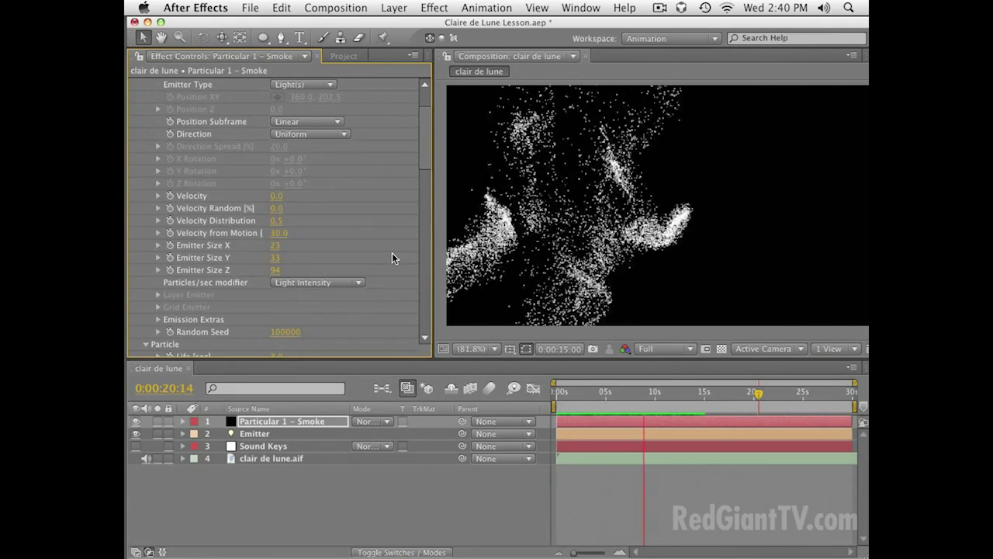
pyautogui.click(540, 297)
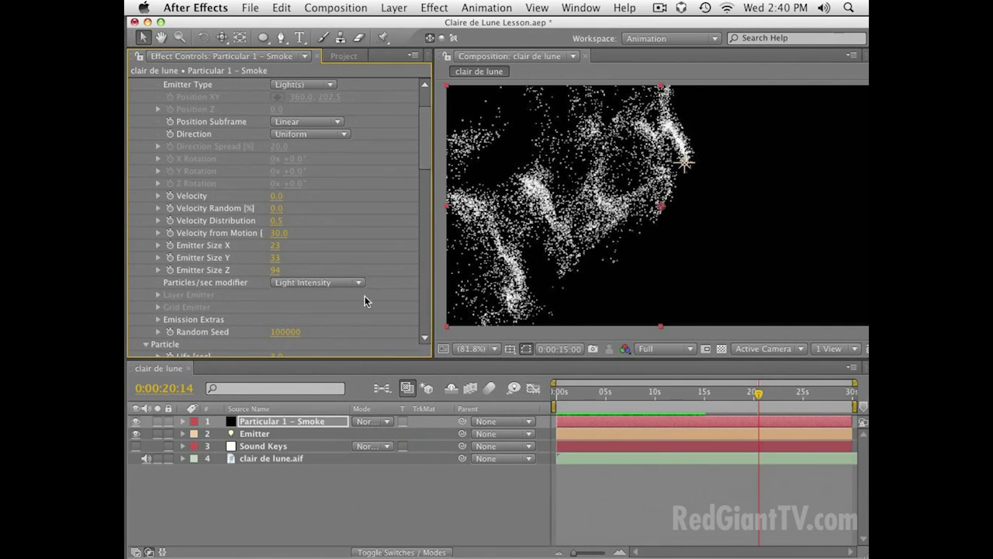
# Set the particles' Life to 6 seconds
pyautogui.scroll(-10, 365, 296)
pyautogui.press('space')
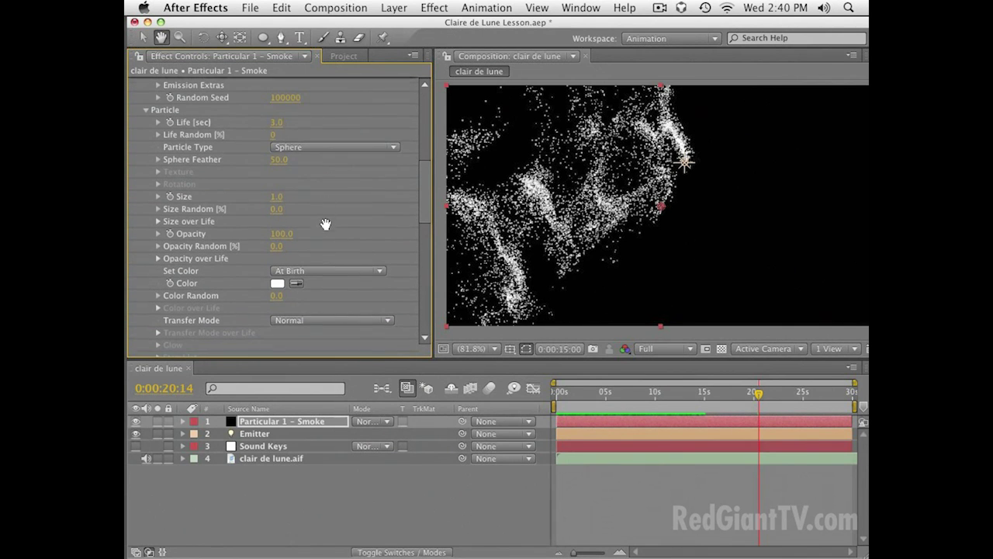
pyautogui.click(277, 122)
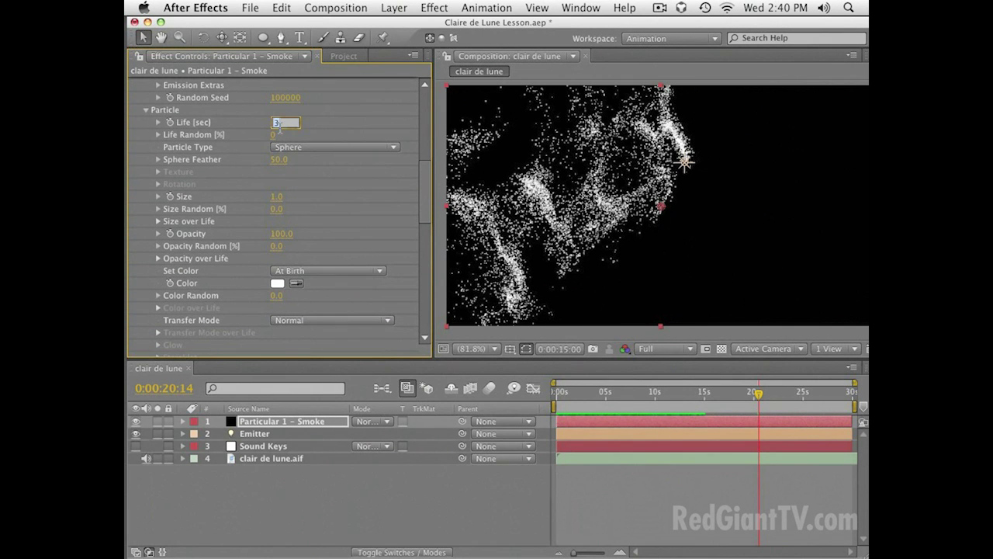
pyautogui.write('6.0')
pyautogui.press('Return')
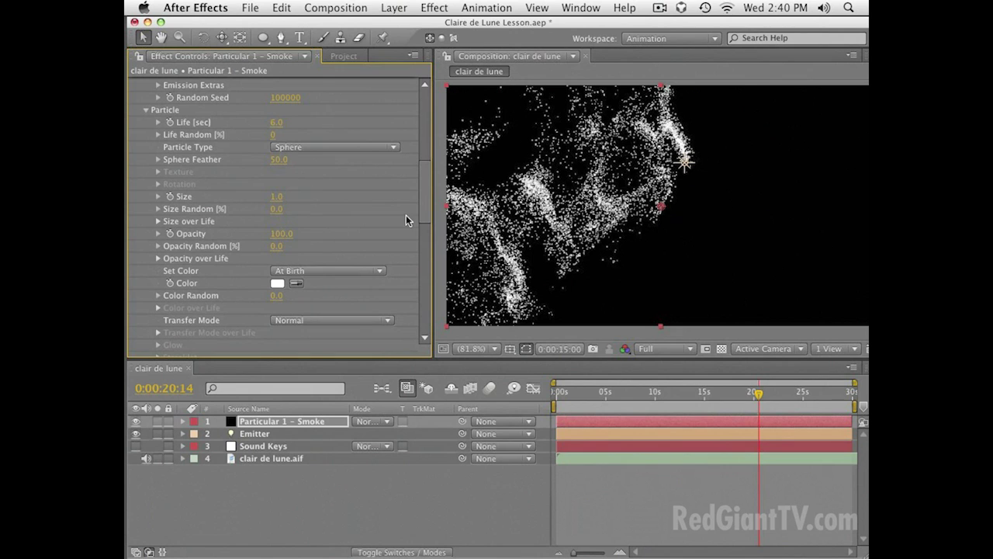
# Set the particles' Size Random to 49% and preview them with the composition view at 100%
pyautogui.scroll(-1, 352, 192)
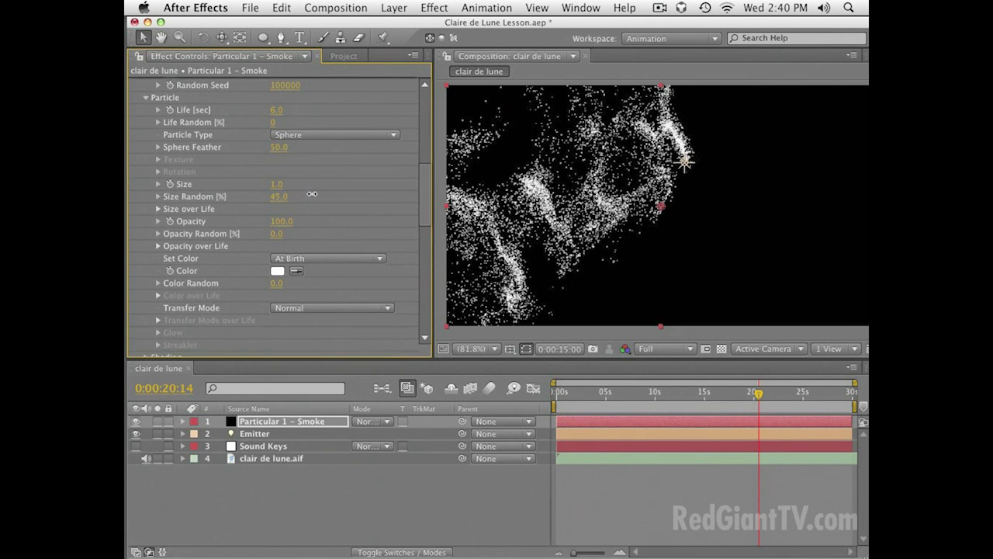
pyautogui.moveTo(312, 193); pyautogui.dragTo(736, 325)
pyautogui.scroll(1, 675, 283)
pyautogui.press('space')
pyautogui.moveTo(613, 246); pyautogui.dragTo(655, 260)
pyautogui.press('space')
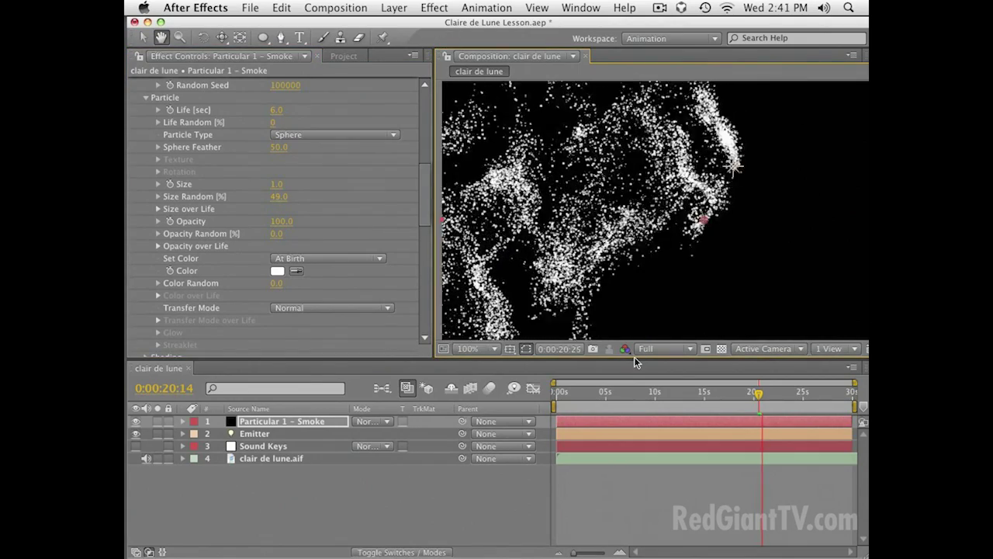
# Set the particles' Transfer Mode to Add and their Color to a pale cyan
pyautogui.press('space')
pyautogui.click(298, 309)
pyautogui.click(299, 318)
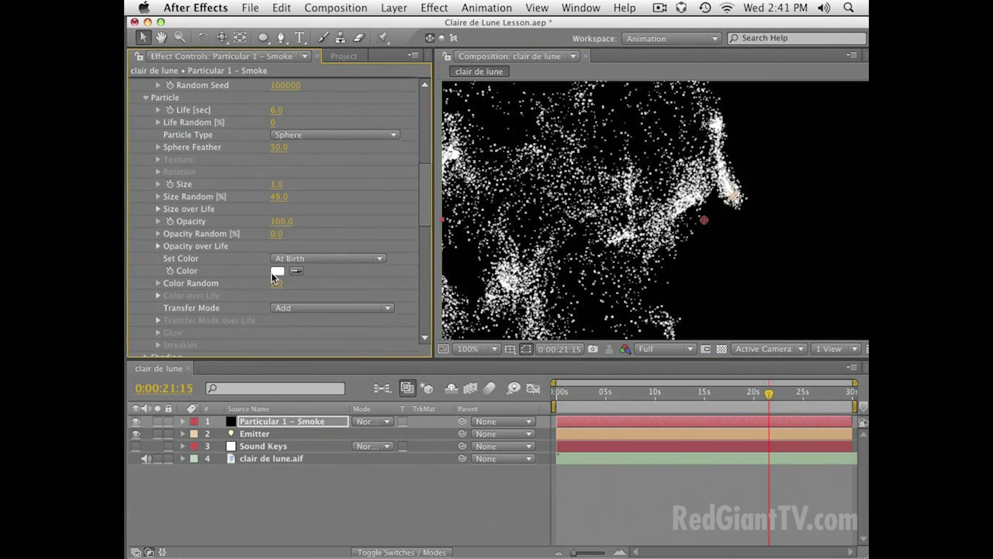
pyautogui.click(277, 270)
pyautogui.click(520, 421)
pyautogui.moveTo(344, 360); pyautogui.dragTo(340, 346)
pyautogui.click(361, 354)
pyautogui.press('Return')
# Set the particles' Opacity to 43 and run a RAM preview at 100% view
pyautogui.press('space')
pyautogui.moveTo(282, 256); pyautogui.dragTo(285, 266)
pyautogui.press('v')
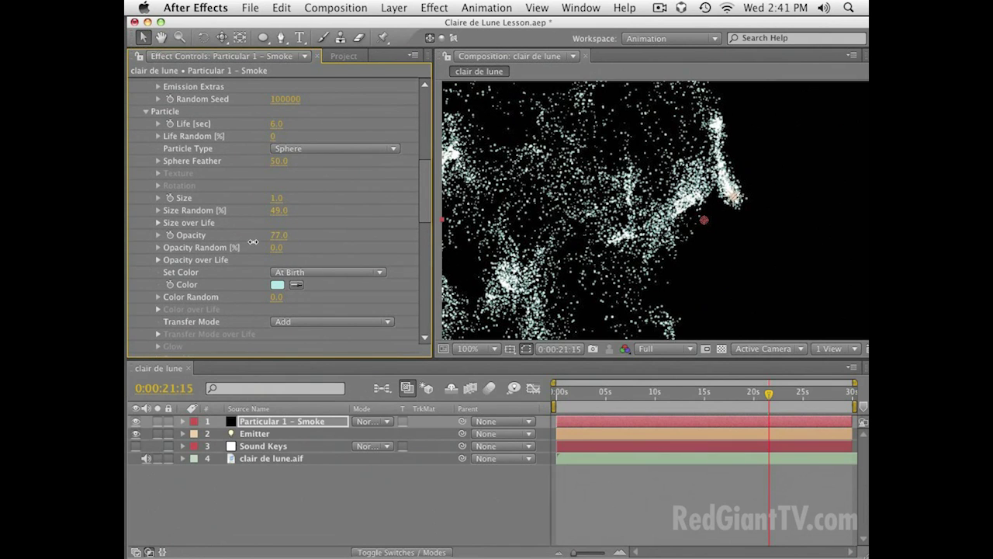
pyautogui.moveTo(241, 247); pyautogui.dragTo(257, 248)
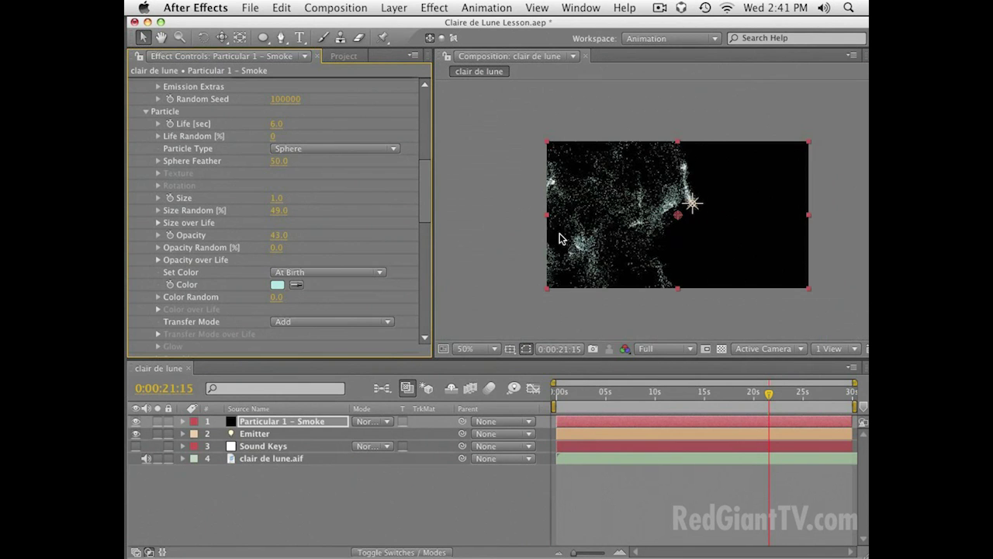
pyautogui.press('space')
pyautogui.moveTo(569, 234); pyautogui.dragTo(567, 231)
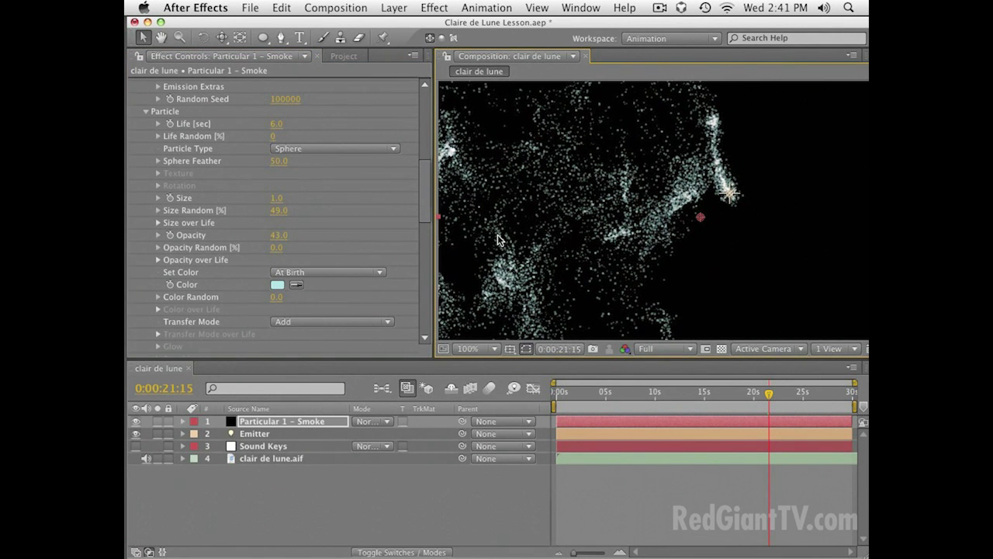
pyautogui.press('KP_0')
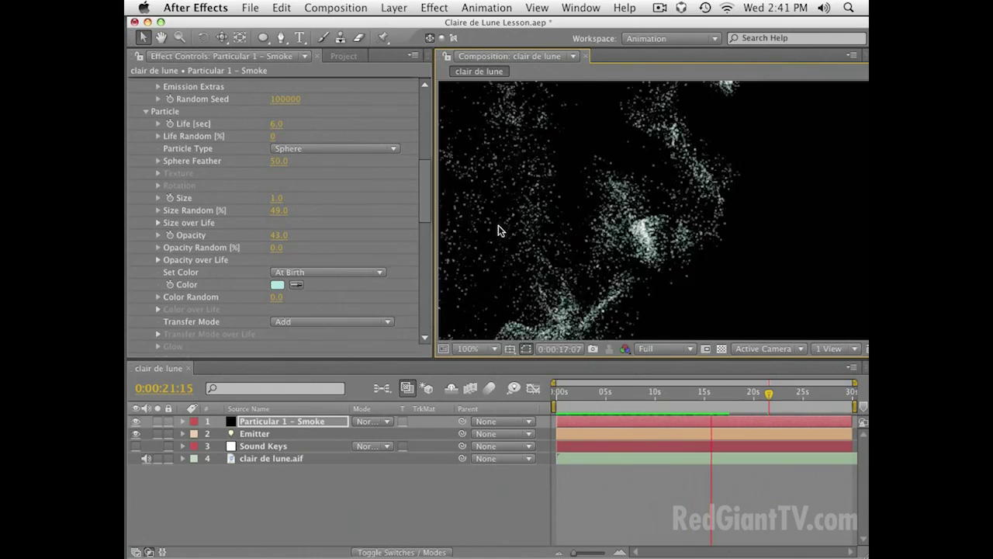
# Set the emitter's Velocity from Motion to 10 and run a RAM preview
pyautogui.scroll(5, 313, 169)
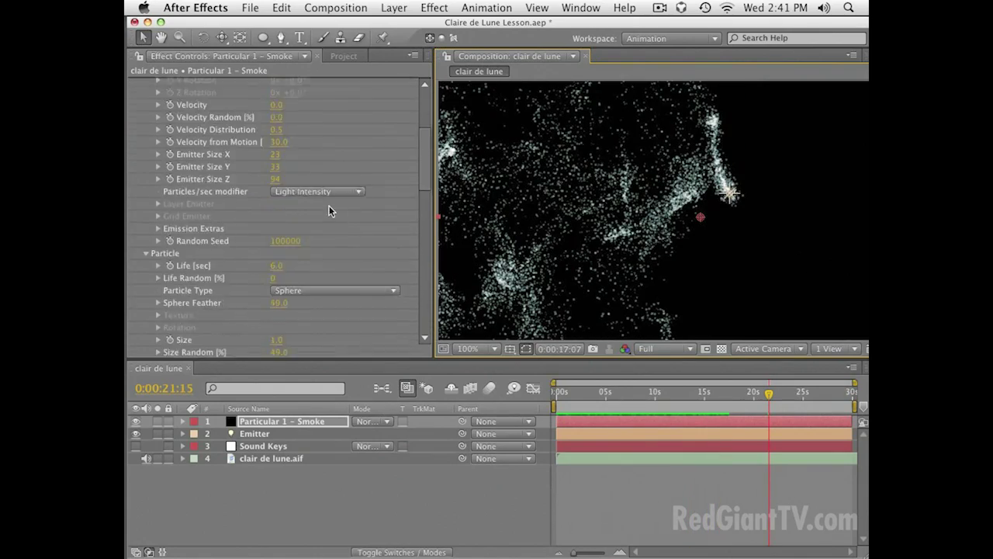
pyautogui.click(280, 186)
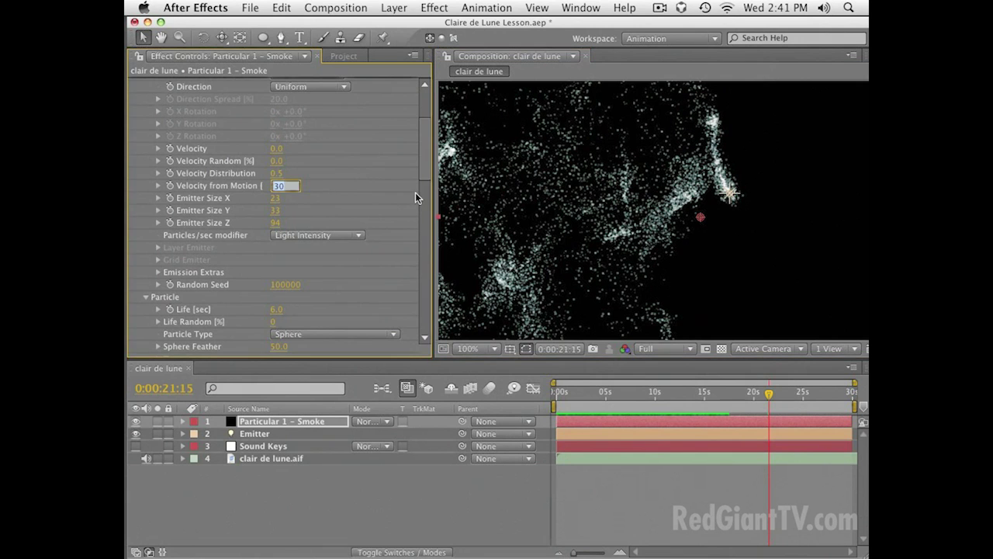
pyautogui.write('10')
pyautogui.press('Return')
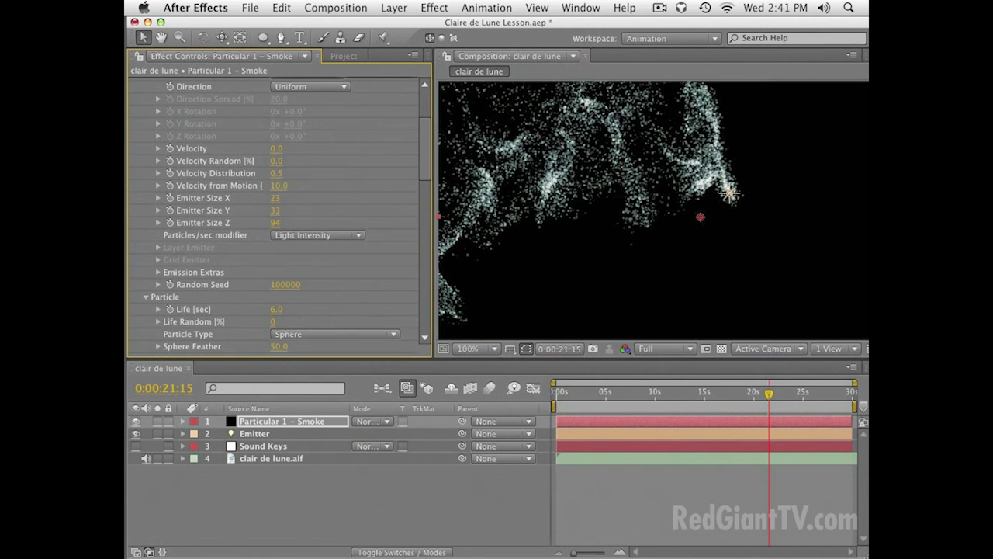
pyautogui.click(475, 204)
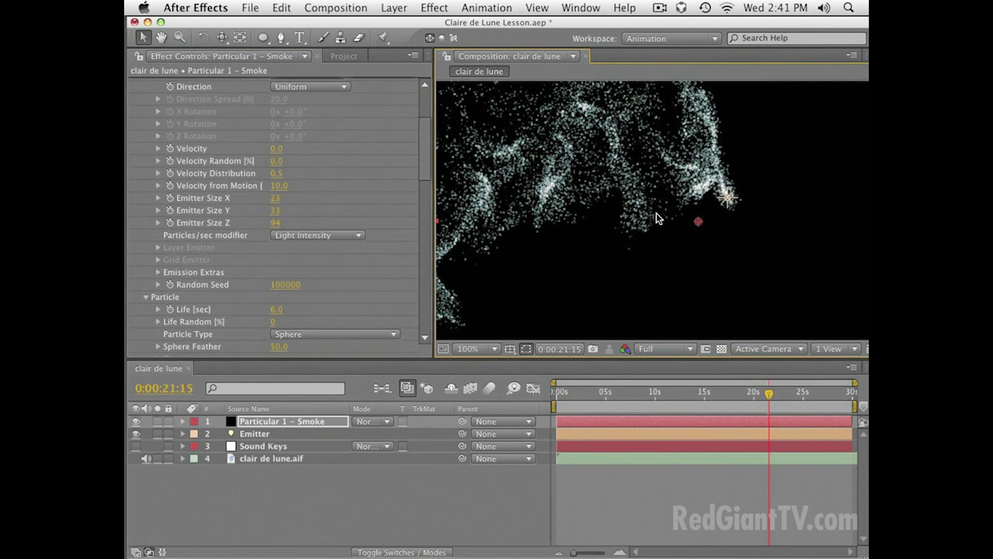
pyautogui.press('KP_0')
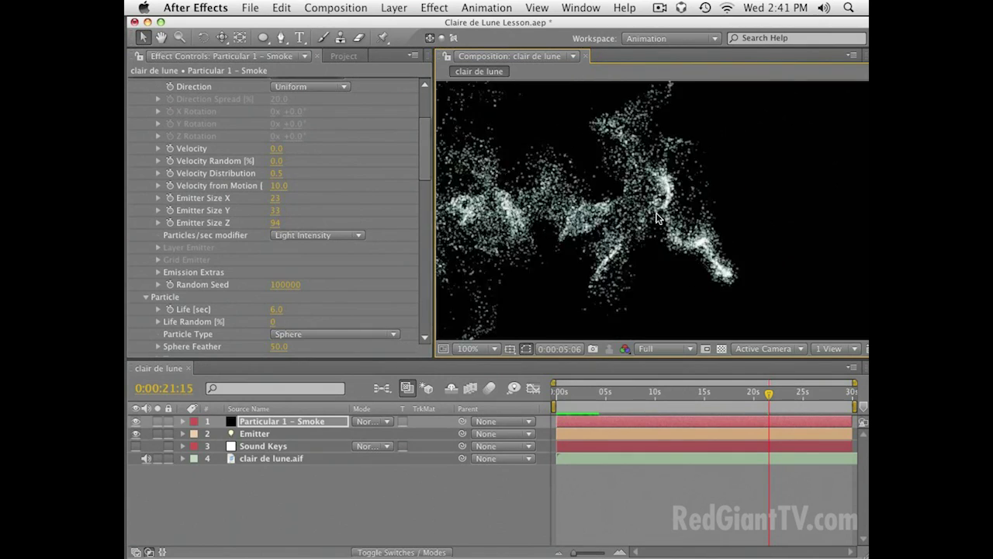
pyautogui.press('space')
pyautogui.moveTo(643, 218)
pyautogui.mouseDown()
pyautogui.moveTo(667, 224)
pyautogui.moveTo(634, 212)
pyautogui.mouseUp()
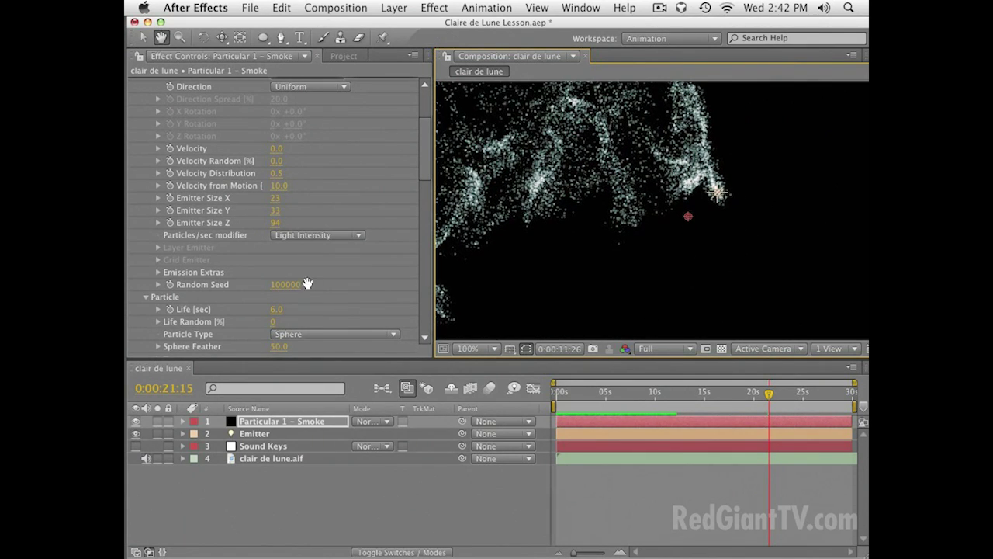
pyautogui.press('v')
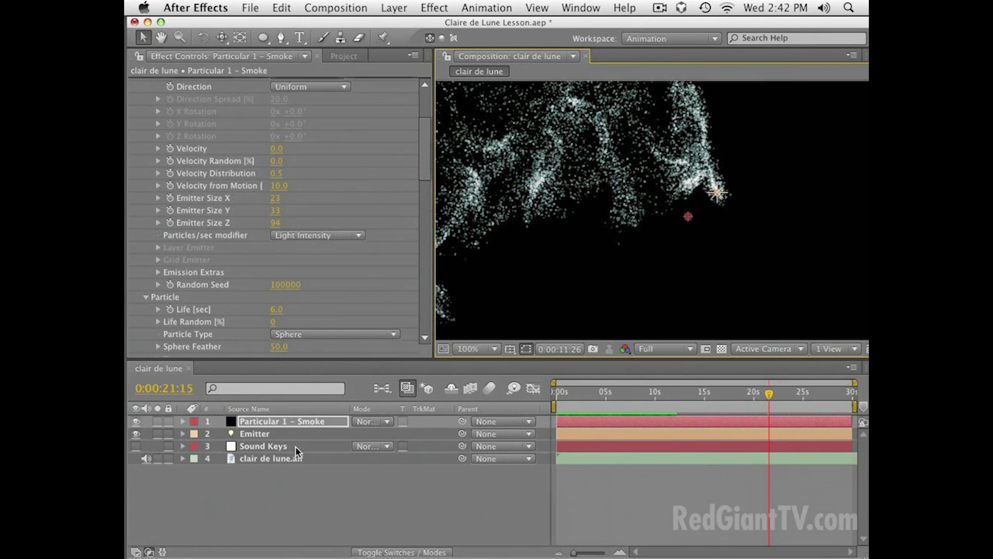
# Save the project and set the particles' Size to 5 on the Particular 1 - Smoke layer
pyautogui.click(286, 422)
pyautogui.press('super+s')
pyautogui.press('h')
pyautogui.moveTo(311, 274); pyautogui.dragTo(315, 116)
pyautogui.moveTo(316, 276); pyautogui.dragTo(316, 216)
pyautogui.scroll(1, 251, 184)
pyautogui.click(278, 177)
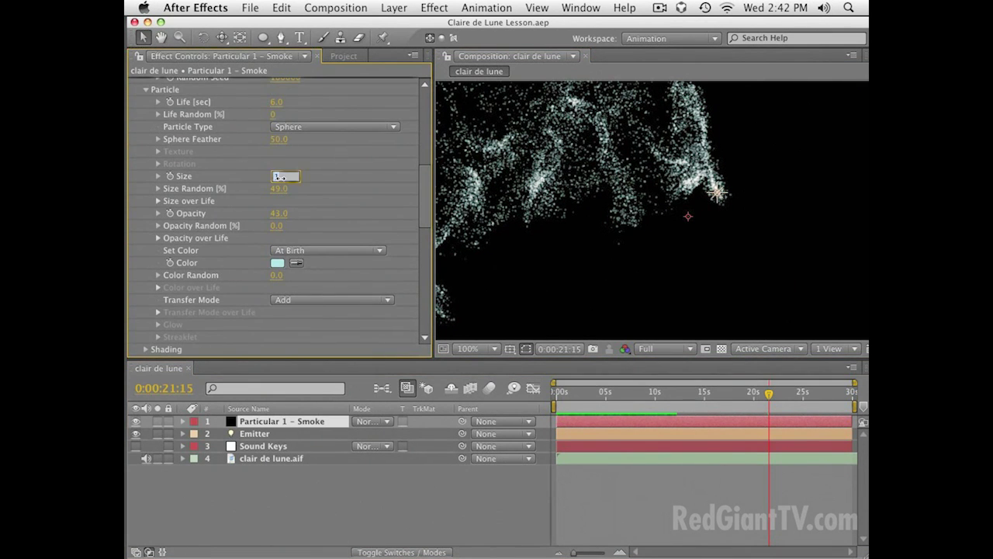
pyautogui.write('20')
pyautogui.press('Return')
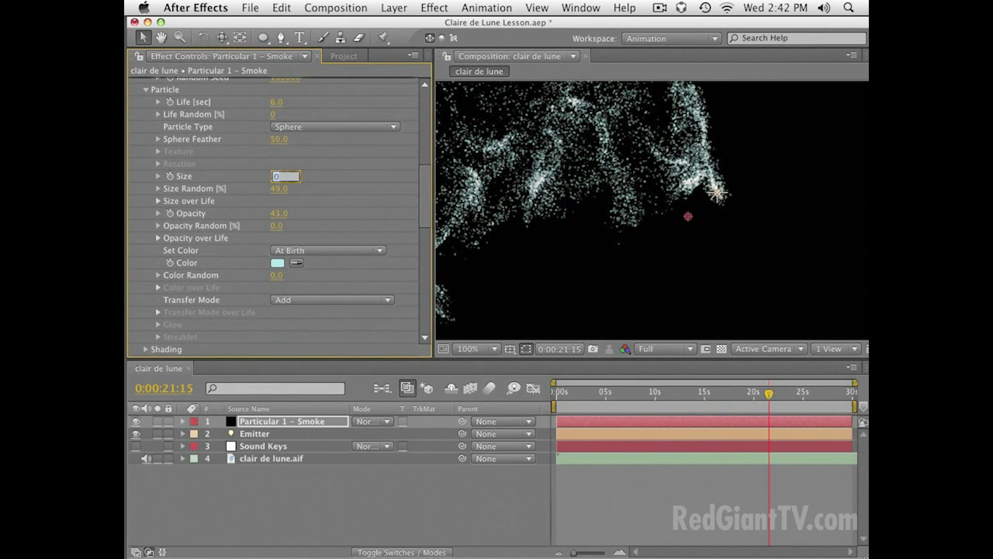
pyautogui.press('Return')
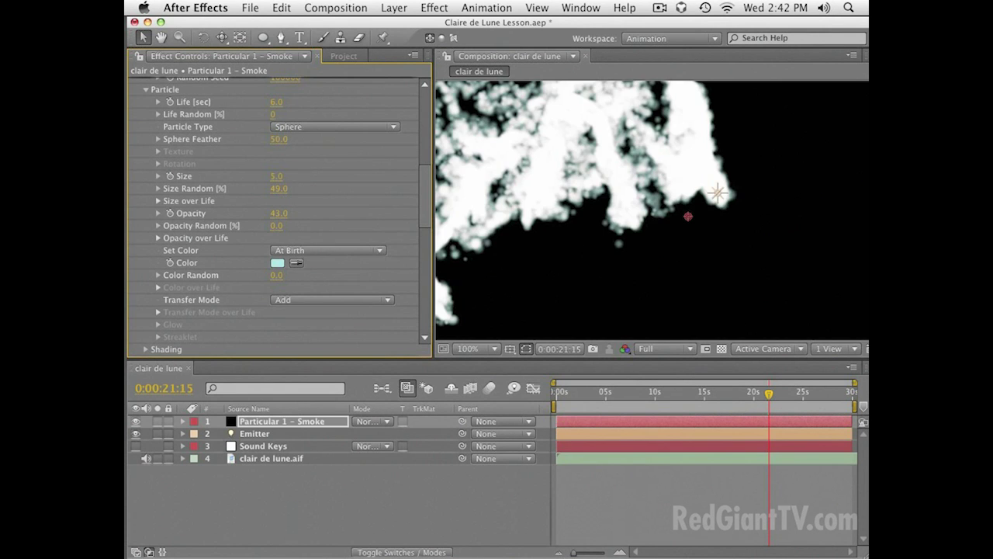
# Turn on Shadowlet for Main in the Shading settings and set the shadowlet Opacity to 6
pyautogui.press('space')
pyautogui.scroll(-5, 139, 216)
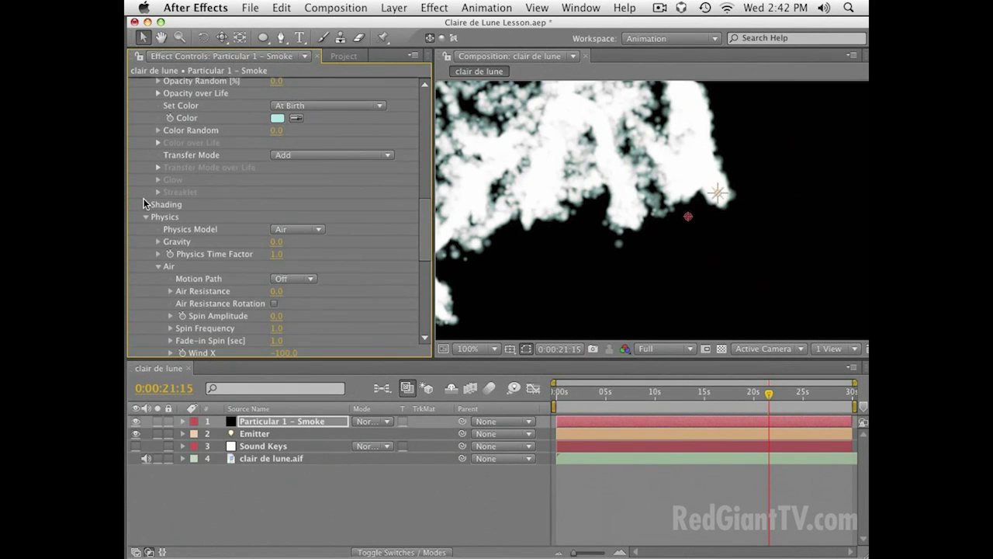
pyautogui.click(145, 201)
pyautogui.click(148, 205)
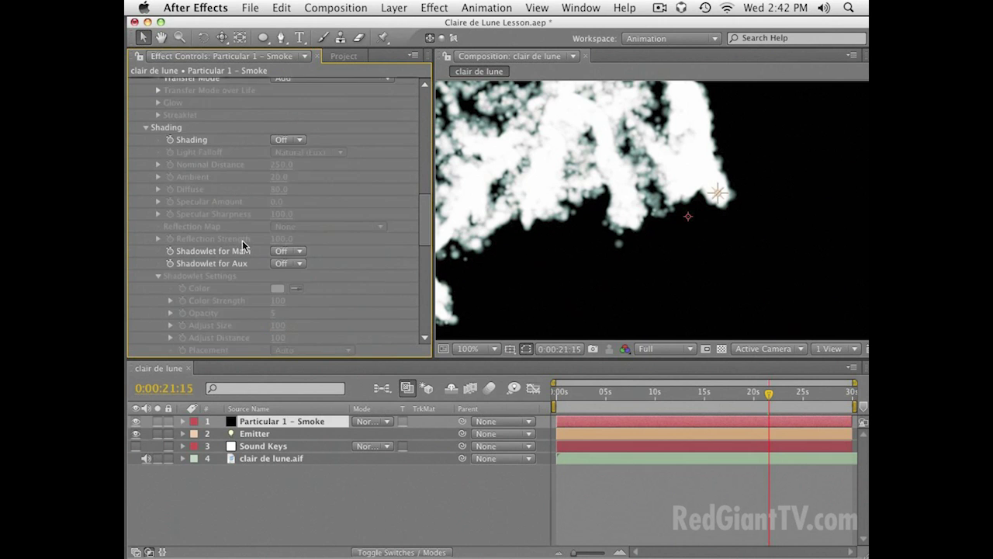
pyautogui.click(290, 235)
pyautogui.click(291, 244)
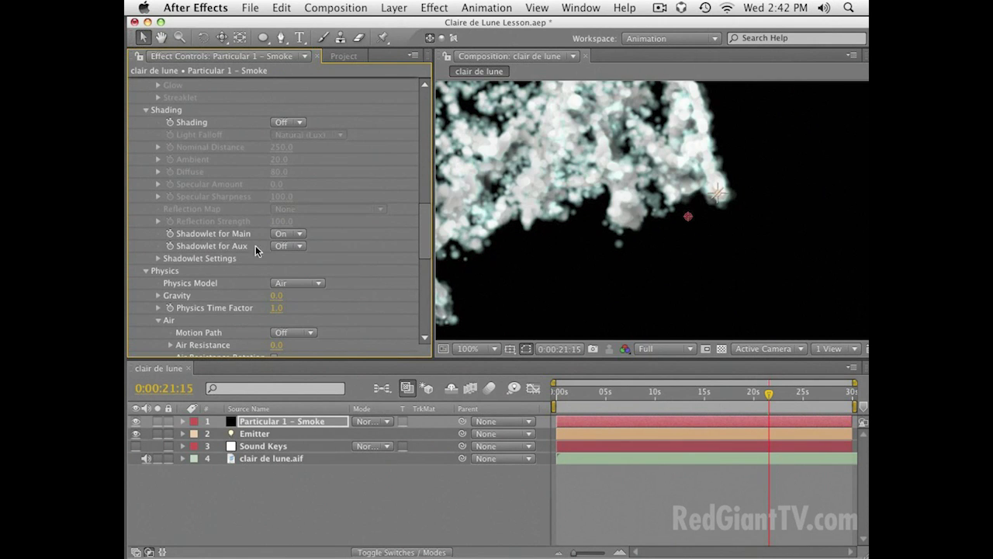
pyautogui.click(158, 259)
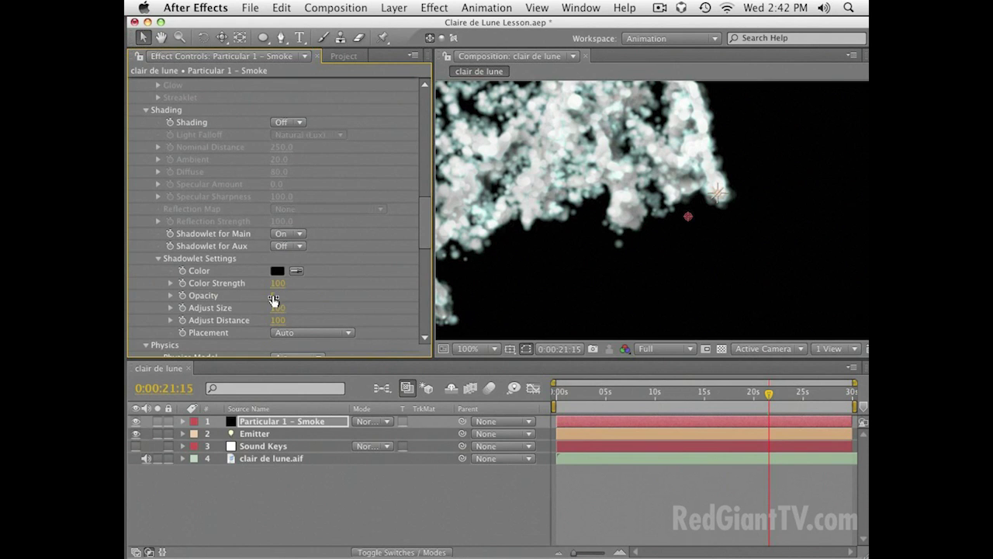
# Set the particles' Size to 3 and run a RAM preview
pyautogui.scroll(5, 314, 249)
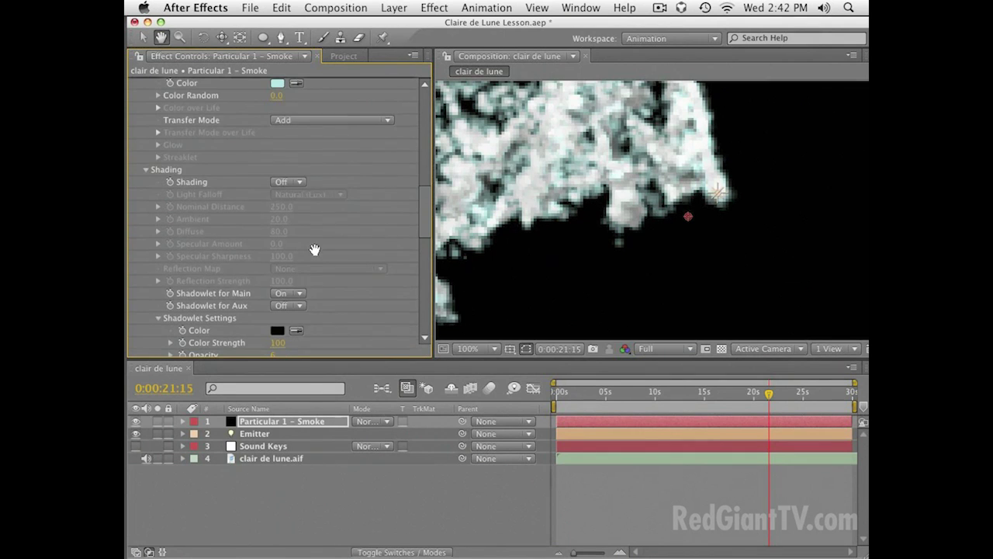
pyautogui.scroll(15, 315, 143)
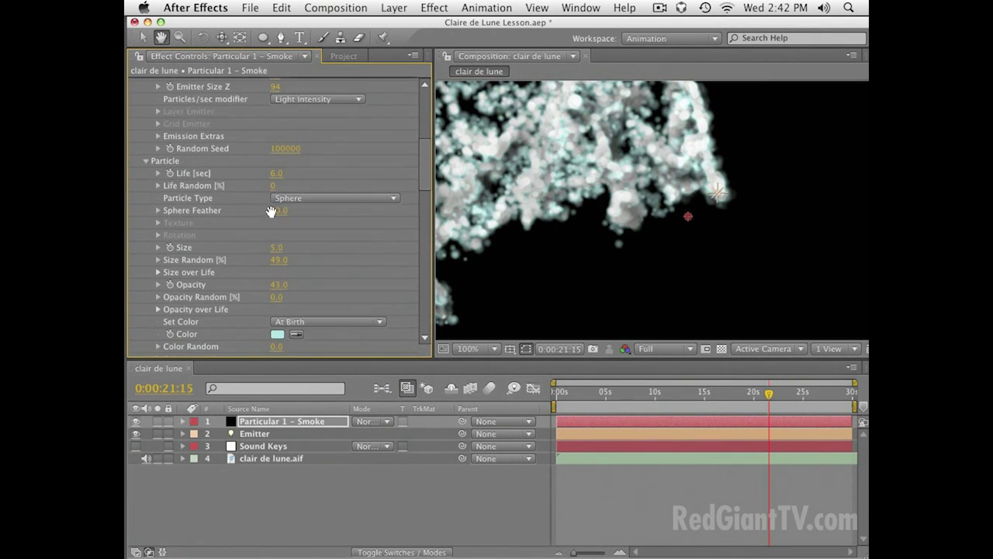
pyautogui.click(276, 246)
pyautogui.write('3')
pyautogui.press('Return')
pyautogui.scroll(-2, 598, 250)
pyautogui.scroll(2, 572, 242)
pyautogui.press('KP_0')
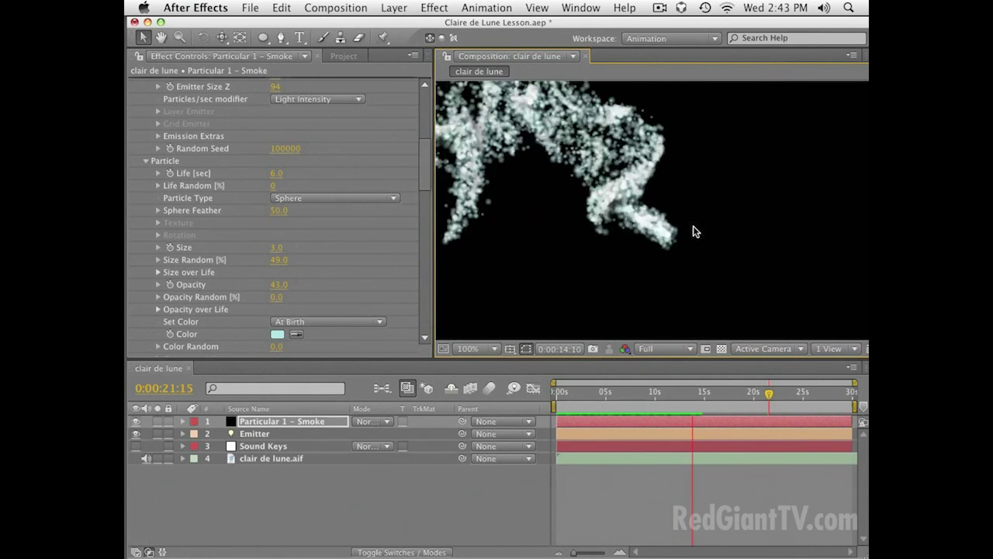
pyautogui.press('space')
pyautogui.press(',')
pyautogui.press('space')
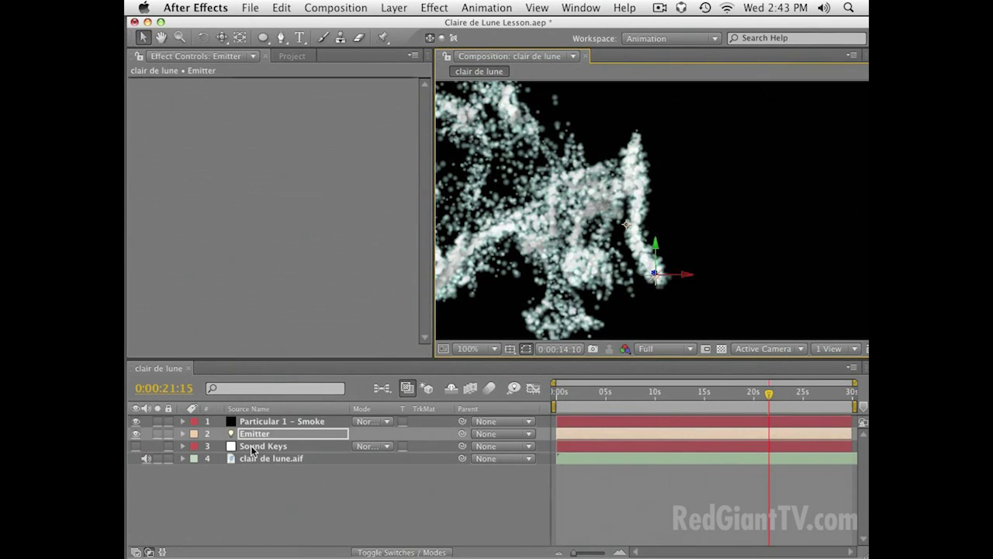
# Set the smoke particles' Size over Life to the preset that falls linearly from birth to death, and run a RAM preview
pyautogui.click(267, 422)
pyautogui.press('space')
pyautogui.click(282, 171)
pyautogui.scroll(-10, 305, 281)
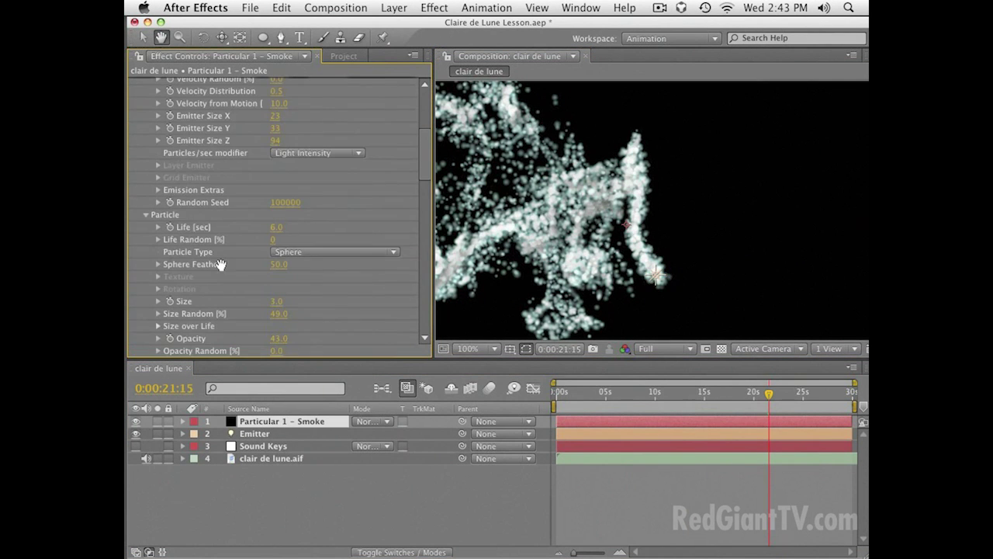
pyautogui.press('v')
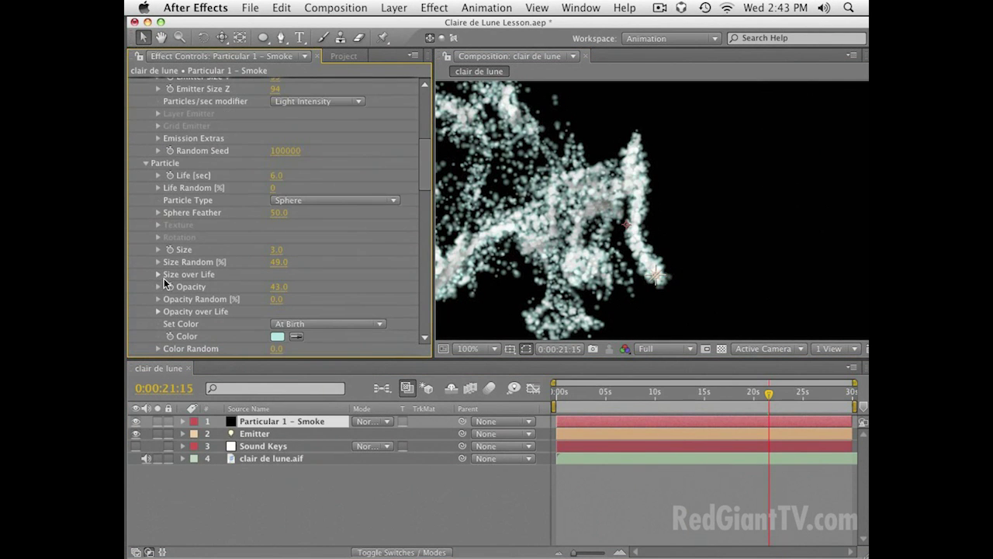
pyautogui.click(158, 275)
pyautogui.click(359, 304)
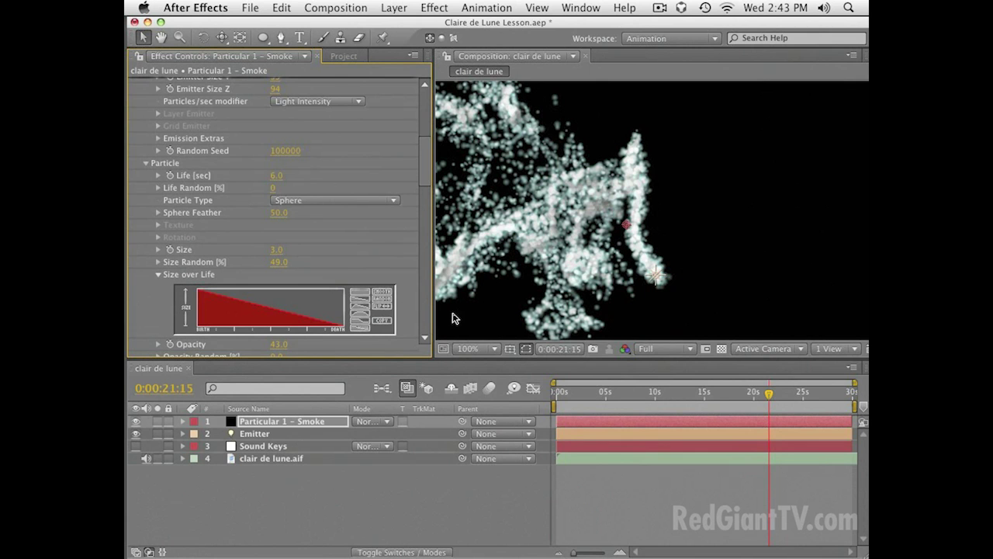
pyautogui.press('space')
pyautogui.moveTo(636, 189); pyautogui.dragTo(743, 167)
pyautogui.press('KP_0')
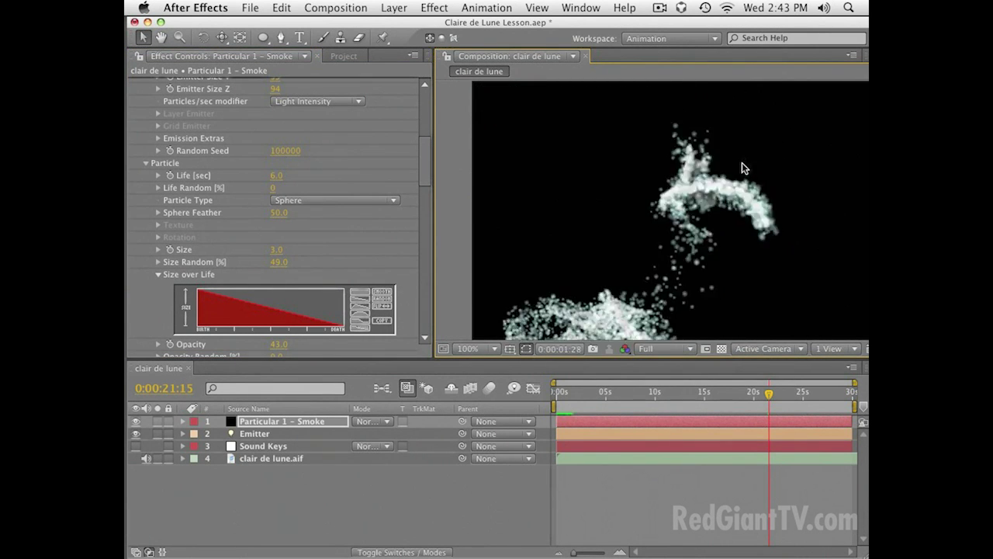
# At 0:00:07:07, edit the Emitter's Position expression so Output 2 is multiplied by 1.2 and Output 3 by 2
pyautogui.moveTo(613, 403); pyautogui.dragTo(629, 405)
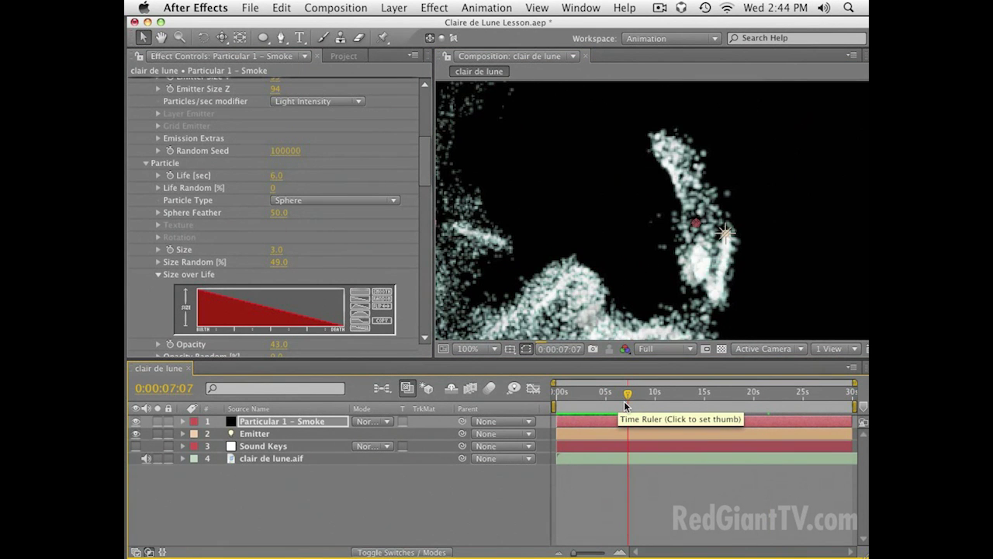
pyautogui.click(263, 435)
pyautogui.press('e')
pyautogui.press('e')
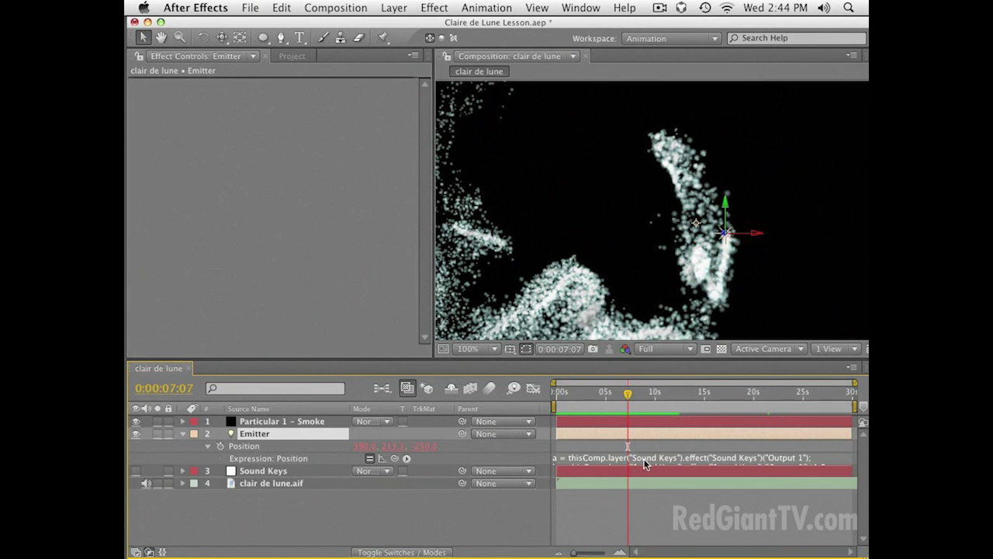
pyautogui.click(647, 458)
pyautogui.click(819, 479)
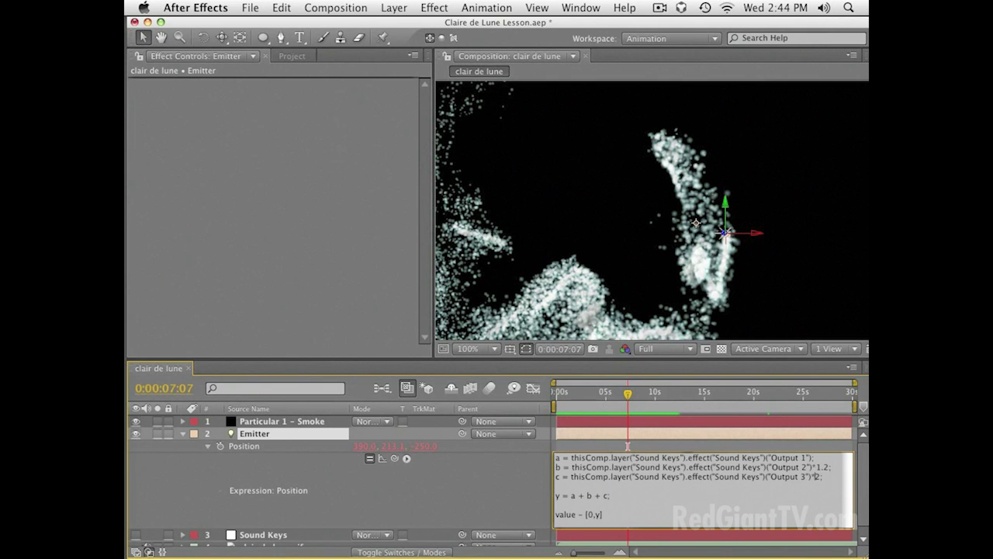
pyautogui.press('KP_Enter')
pyautogui.press('u')
pyautogui.click(364, 494)
pyautogui.press('space')
pyautogui.moveTo(621, 215); pyautogui.dragTo(632, 186)
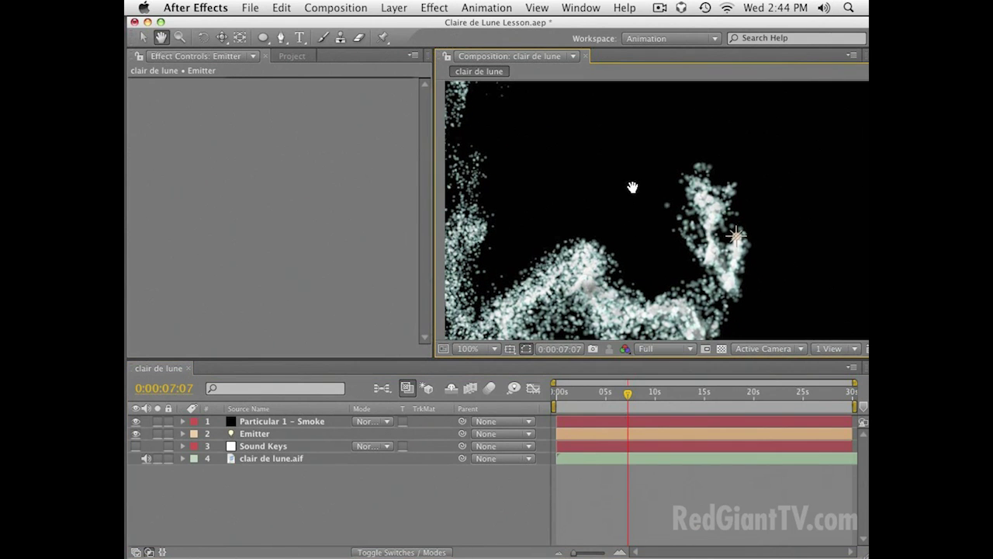
# Move the Emitter light slightly upward along its Y axis and run a RAM preview at 100% view
pyautogui.click(742, 230)
pyautogui.press(',')
pyautogui.click(695, 211)
pyautogui.click(694, 219)
pyautogui.press('space')
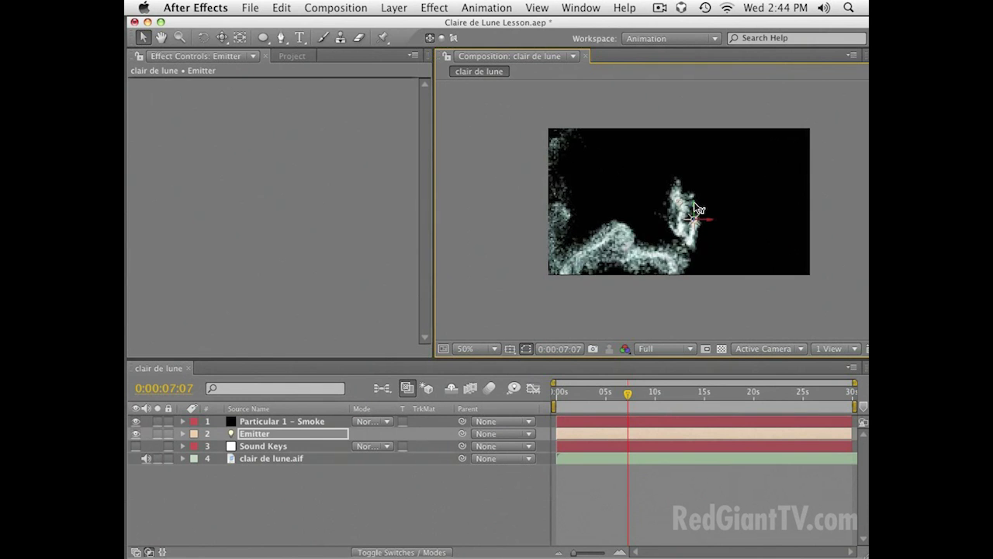
pyautogui.press('.')
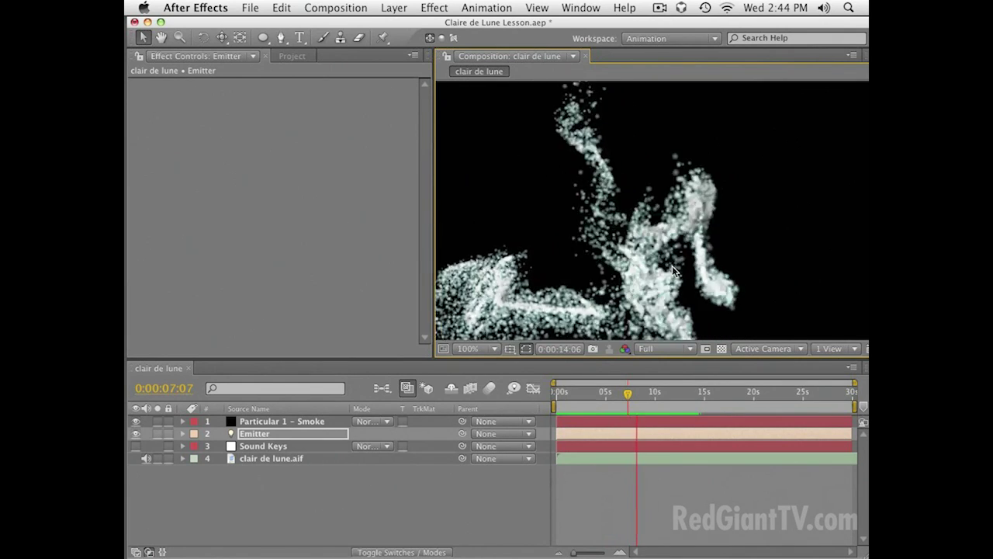
# Set the particle Opacity of the Particular 1 - Smoke layer to 10
pyautogui.press('space')
pyautogui.moveTo(694, 274); pyautogui.dragTo(645, 269)
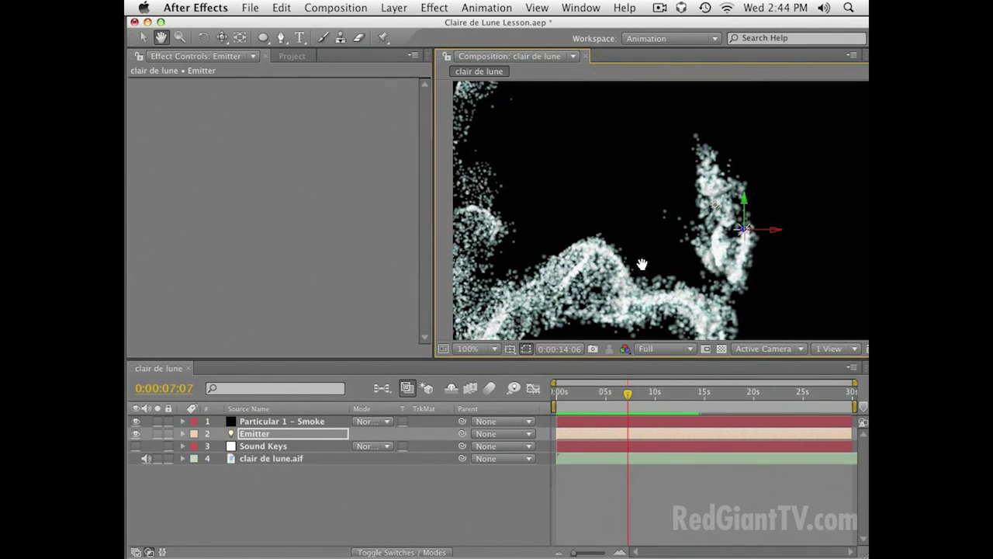
pyautogui.click(266, 422)
pyautogui.press('e')
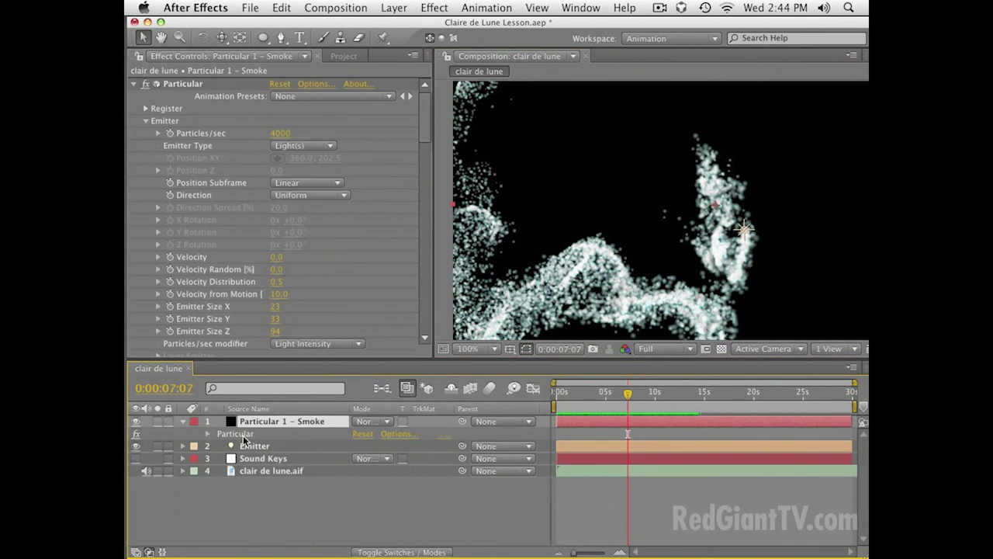
pyautogui.click(239, 434)
pyautogui.moveTo(280, 297); pyautogui.dragTo(318, 219)
pyautogui.scroll(-5, 318, 219)
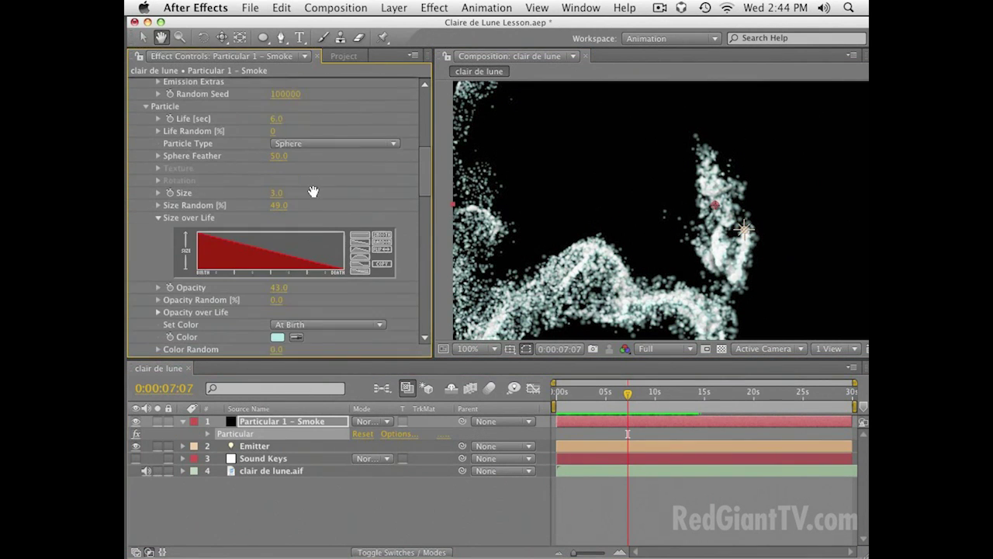
pyautogui.write('10')
pyautogui.press('Return')
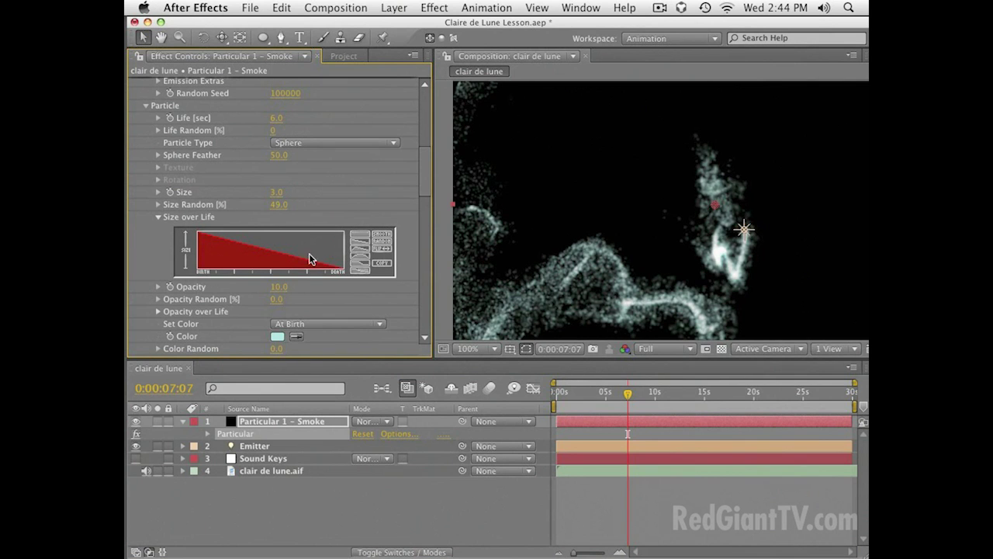
# Duplicate the Particular 1 - Smoke layer and give the copy its own new solid named Particular 2 - Smoke Small
pyautogui.press('super+d')
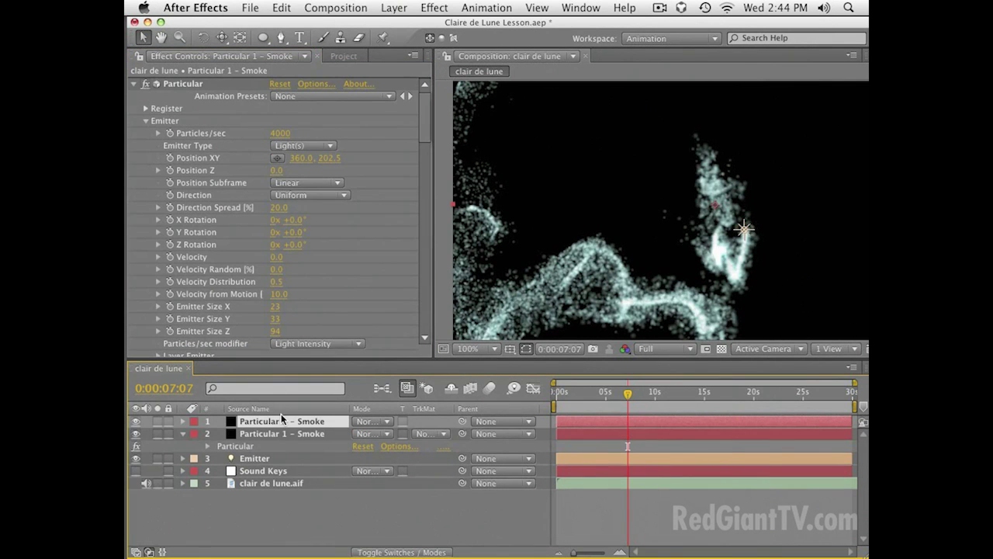
pyautogui.press('super+shift+y')
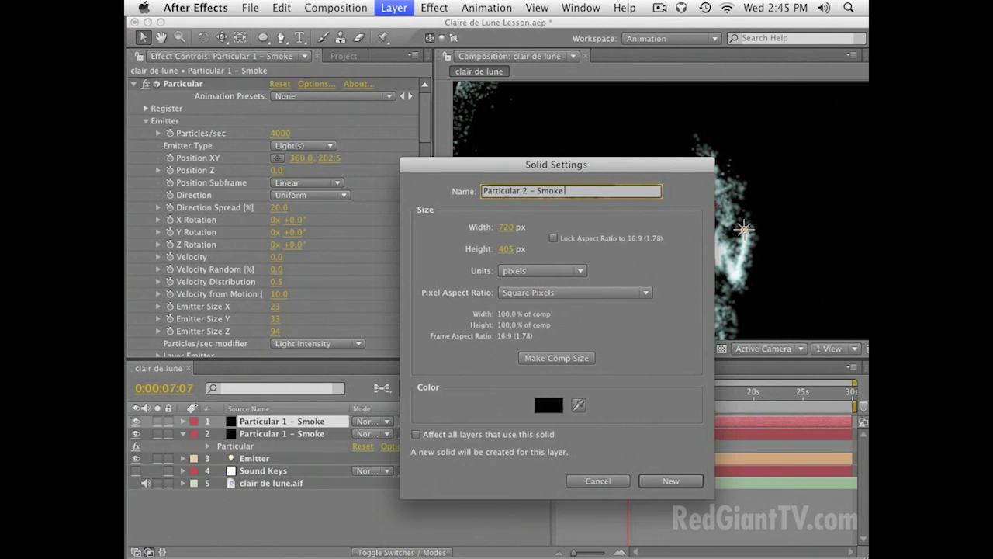
pyautogui.press('Return')
# For the Smoke Small layer, set the particle Size to 1, Opacity to 90 and Particles/sec to 6000
pyautogui.press('e')
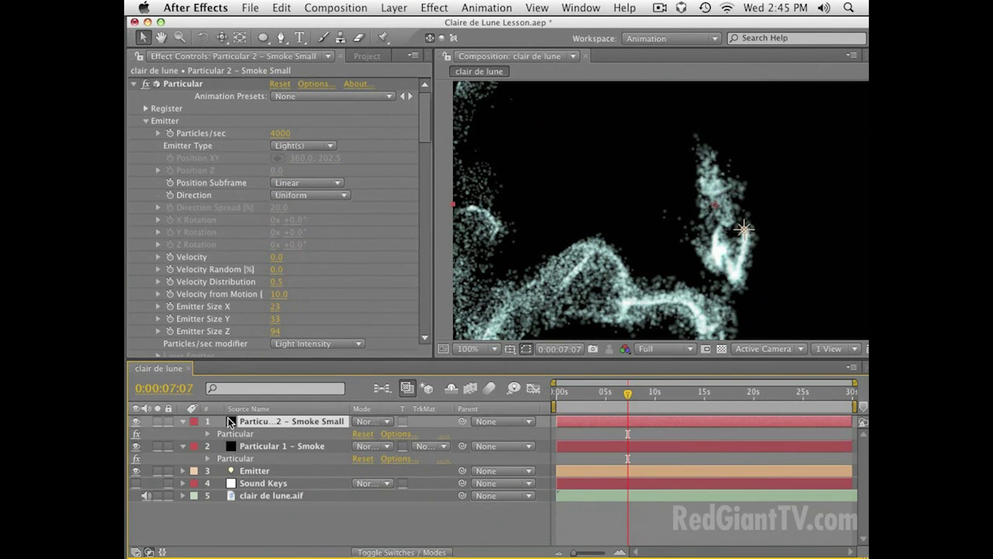
pyautogui.scroll(-10, 268, 225)
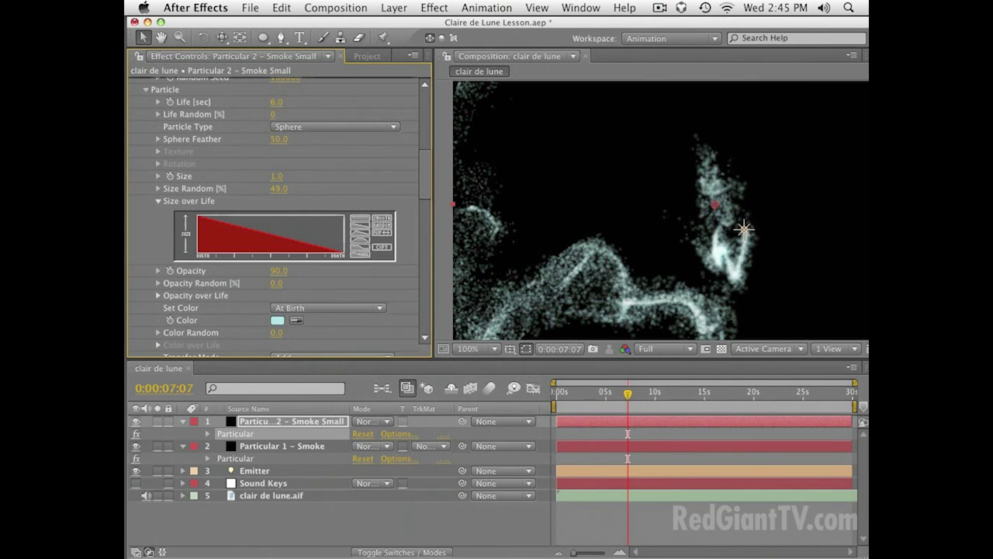
pyautogui.scroll(10, 277, 231)
pyautogui.press('v')
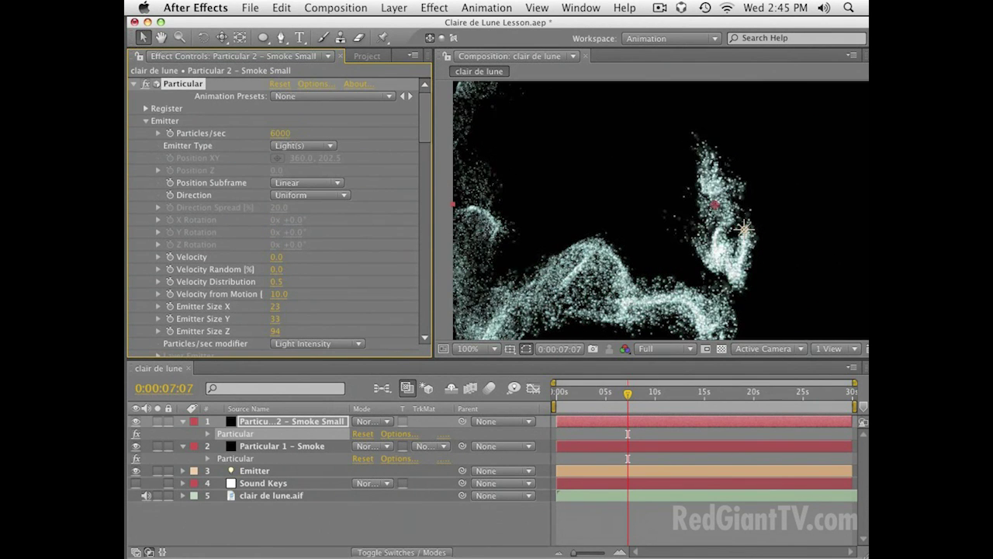
# Run a RAM preview of the combined smoke layers at 100% view
pyautogui.press('space')
pyautogui.moveTo(693, 225); pyautogui.dragTo(630, 231)
pyautogui.press(',')
pyautogui.press('space')
pyautogui.press('.')
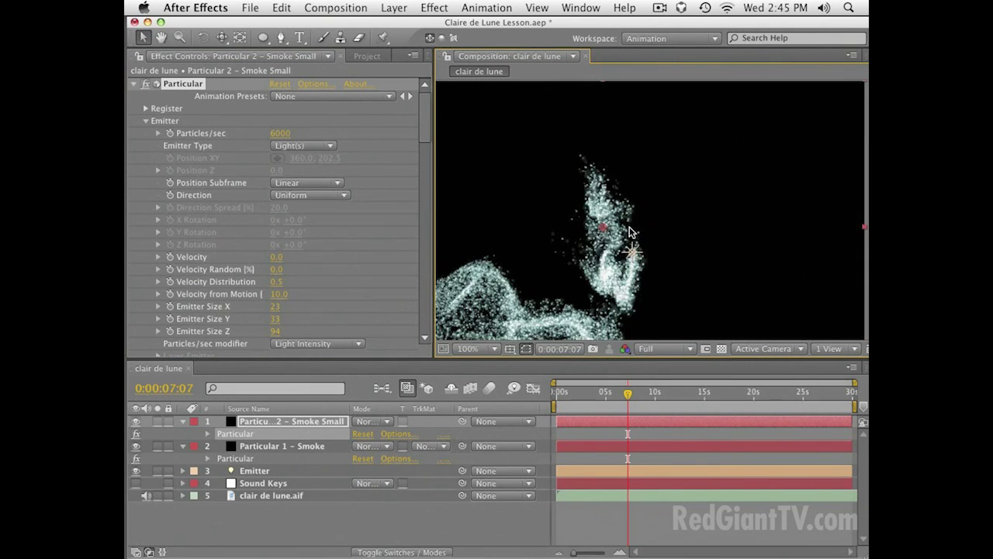
pyautogui.moveTo(686, 297); pyautogui.dragTo(748, 235)
pyautogui.press('KP_0')
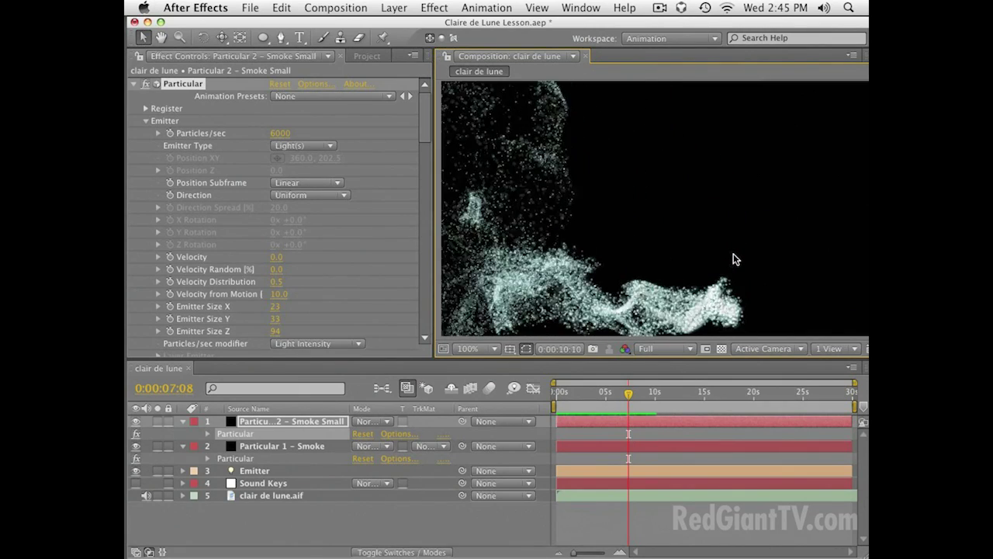
# Go to 0:00:09:22 and examine how the small and large smoke particles blend along the trail
pyautogui.moveTo(621, 397); pyautogui.dragTo(654, 409)
pyautogui.press('space')
pyautogui.moveTo(682, 214); pyautogui.dragTo(684, 212)
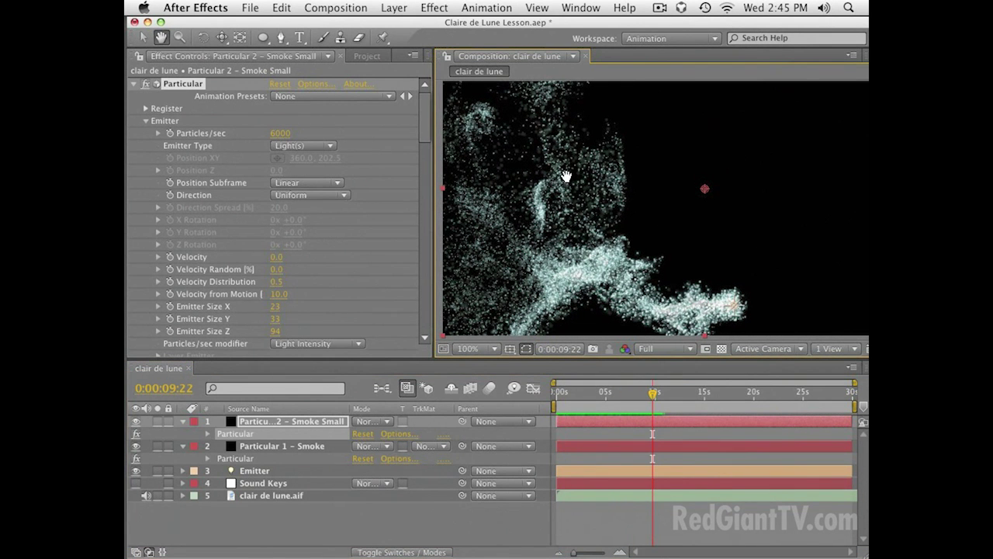
pyautogui.press('space')
pyautogui.moveTo(586, 203); pyautogui.dragTo(587, 203)
pyautogui.press('space')
pyautogui.moveTo(669, 250); pyautogui.dragTo(666, 250)
pyautogui.press('space')
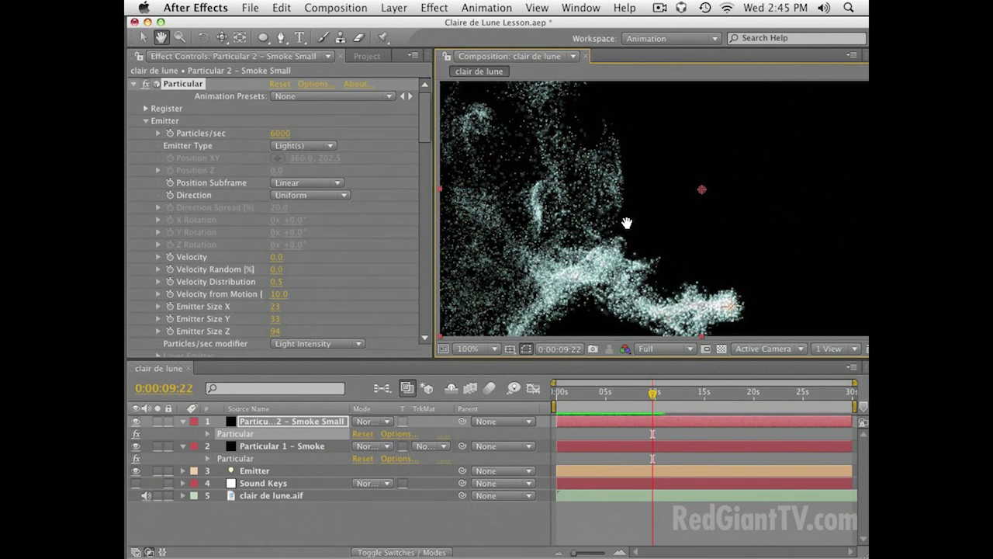
pyautogui.moveTo(627, 223); pyautogui.dragTo(626, 222)
pyautogui.press('space')
pyautogui.press('space')
pyautogui.moveTo(630, 250); pyautogui.dragTo(629, 249)
pyautogui.press('space')
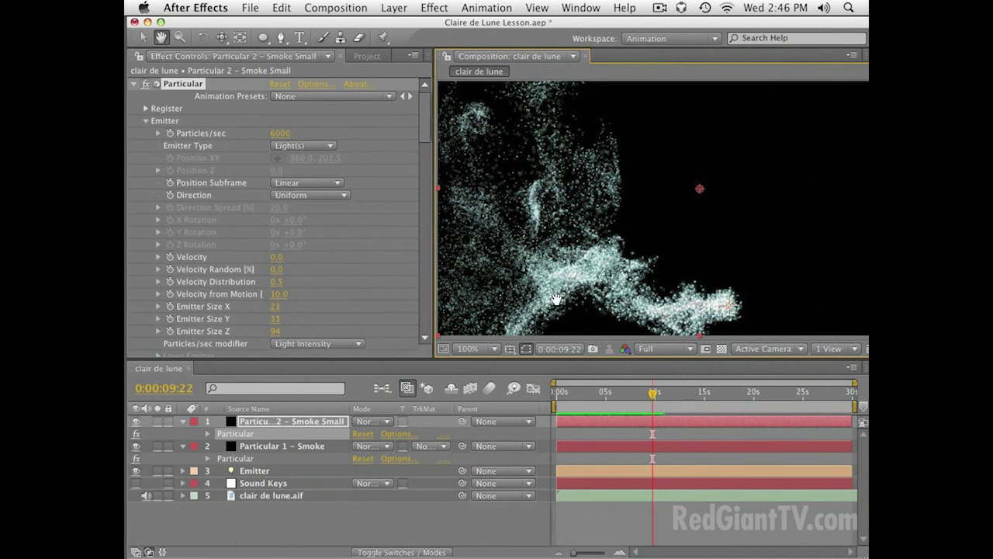
# Collapse the revealed effects of the Smoke Small and Smoke layers and clear the layer selection
pyautogui.click(255, 420)
pyautogui.press('e')
pyautogui.click(260, 434)
pyautogui.press('e')
pyautogui.click(263, 482)
# Examine the smoke trail at 0:00:07:24 and 0:00:09:15
pyautogui.press('space')
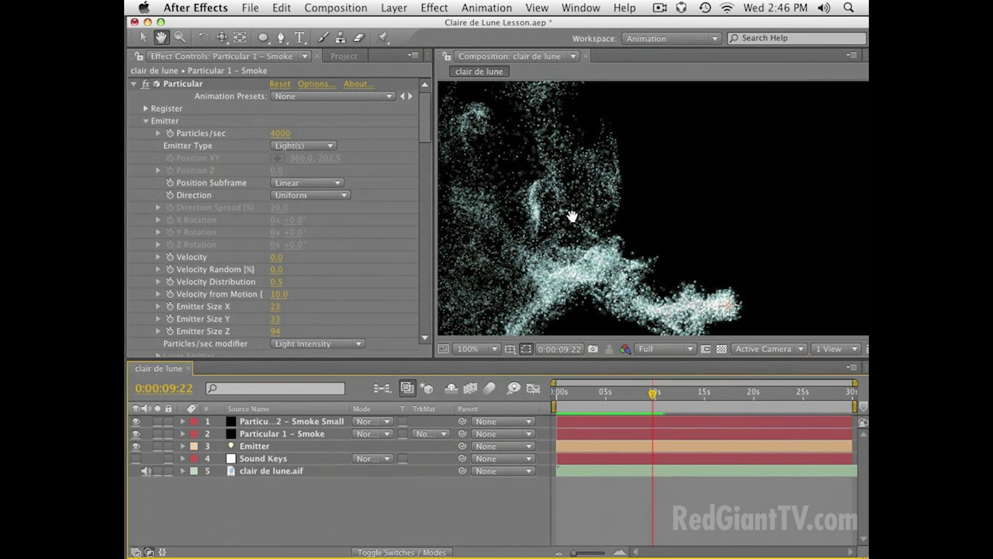
pyautogui.moveTo(575, 395); pyautogui.dragTo(632, 402)
pyautogui.press('space')
pyautogui.moveTo(646, 212); pyautogui.dragTo(647, 212)
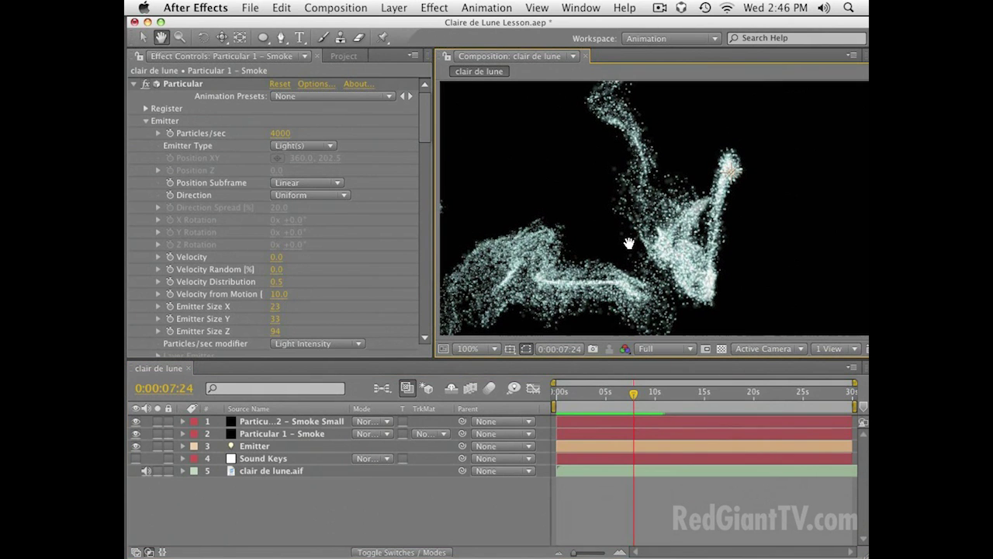
pyautogui.moveTo(591, 393); pyautogui.dragTo(651, 393)
pyautogui.press('h')
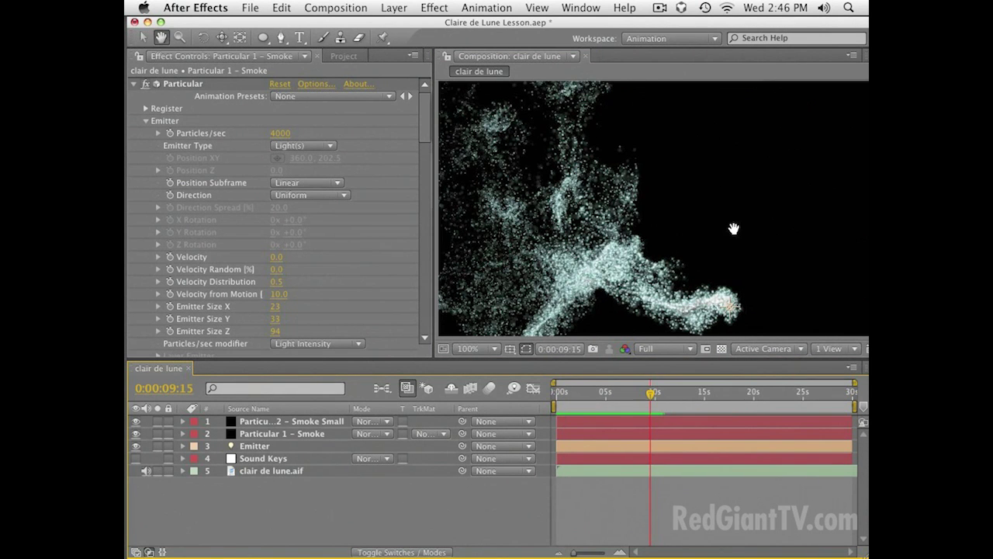
pyautogui.moveTo(727, 228); pyautogui.dragTo(723, 227)
pyautogui.press('v')
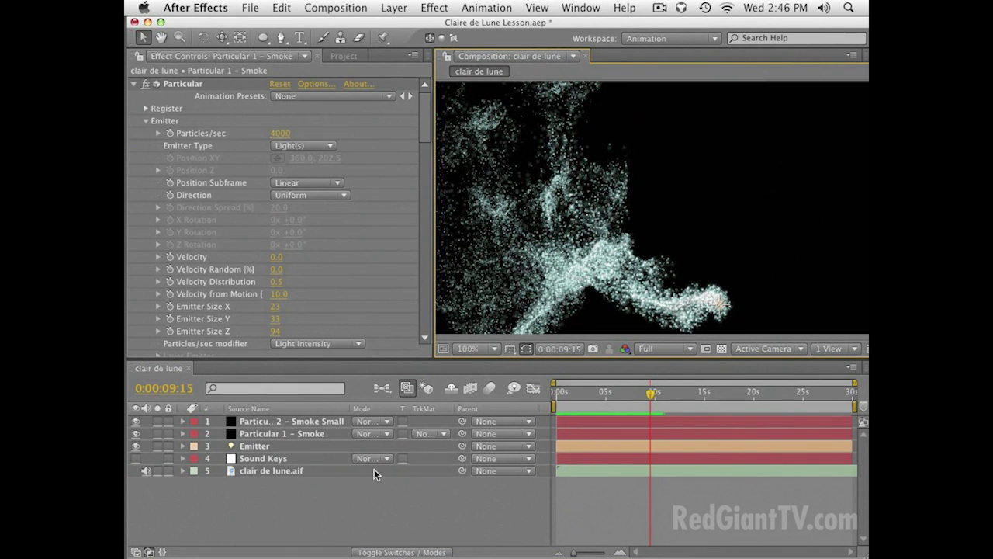
# Duplicate the Smoke Small layer with its own new solid named Particular 3 - Head, and solo the copy
pyautogui.click(309, 423)
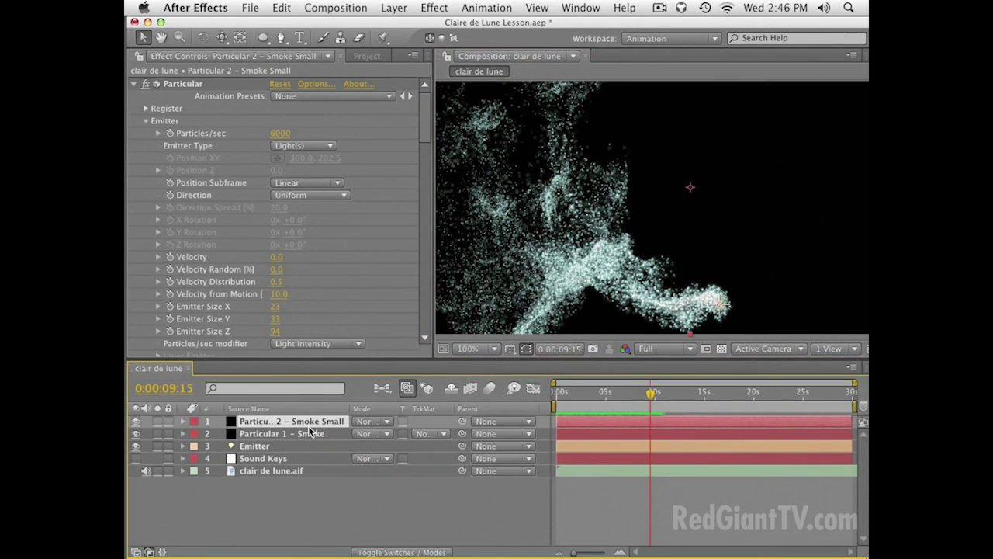
pyautogui.press('super+d')
pyautogui.press('super+shift+y')
pyautogui.press('Right')
pyautogui.press('BackSpace')
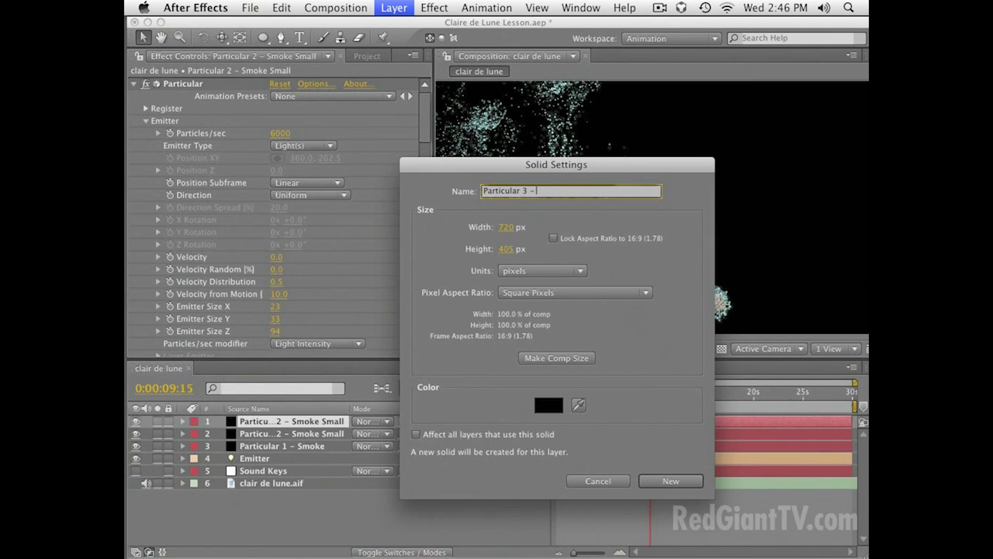
pyautogui.press('Return')
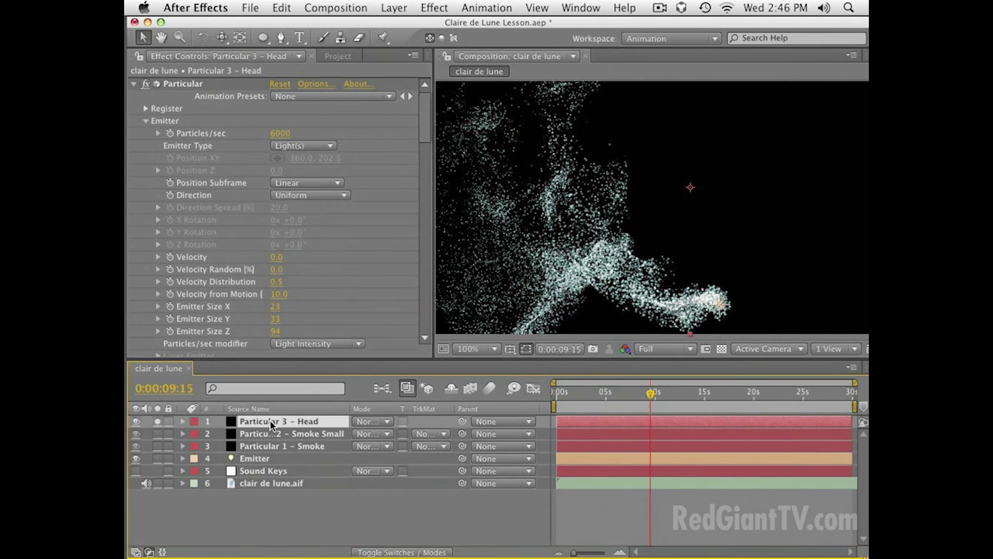
# Set the Head particles' Life to 0.5 sec and their Size to 12
pyautogui.scroll(-9, 260, 282)
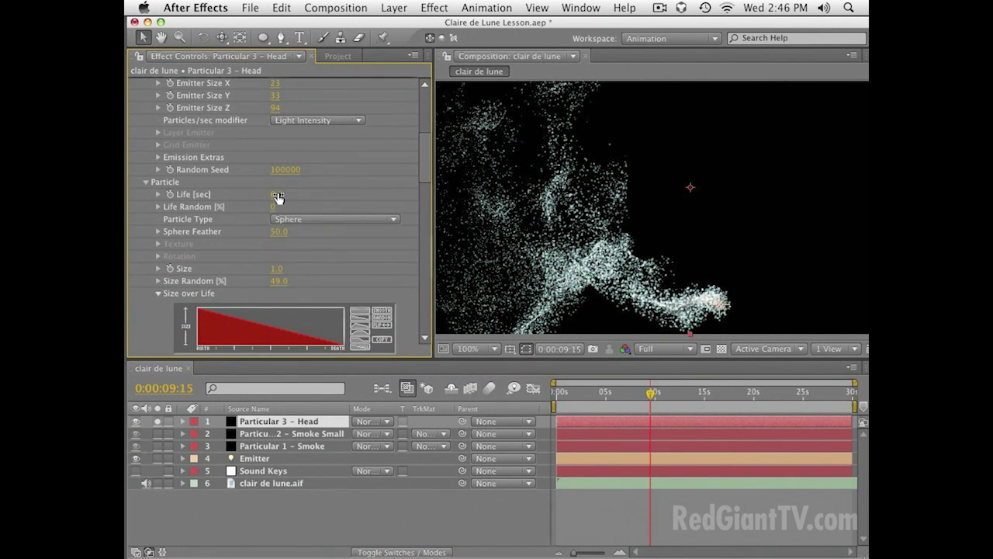
pyautogui.write('0.5')
pyautogui.press('Return')
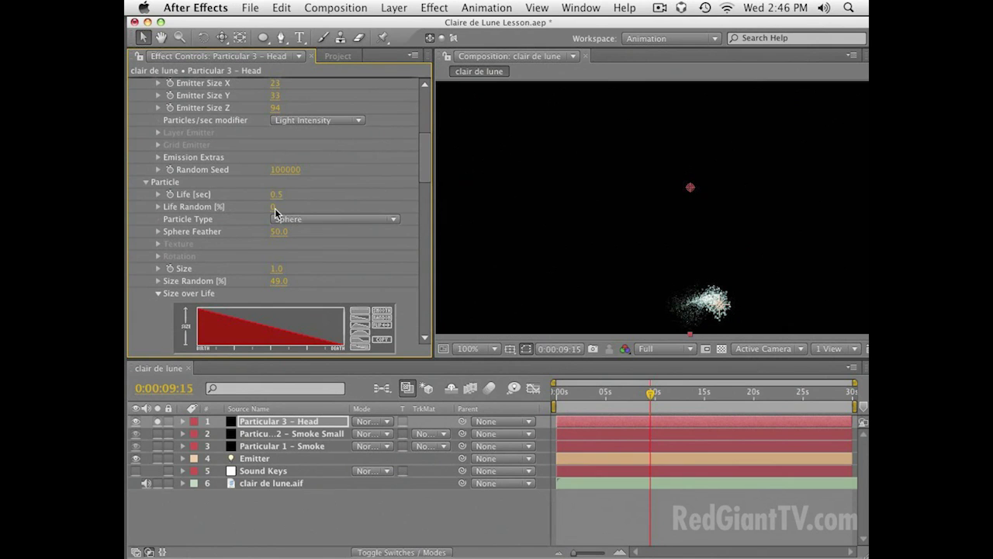
pyautogui.scroll(-2, 272, 217)
pyautogui.moveTo(292, 234); pyautogui.dragTo(286, 236)
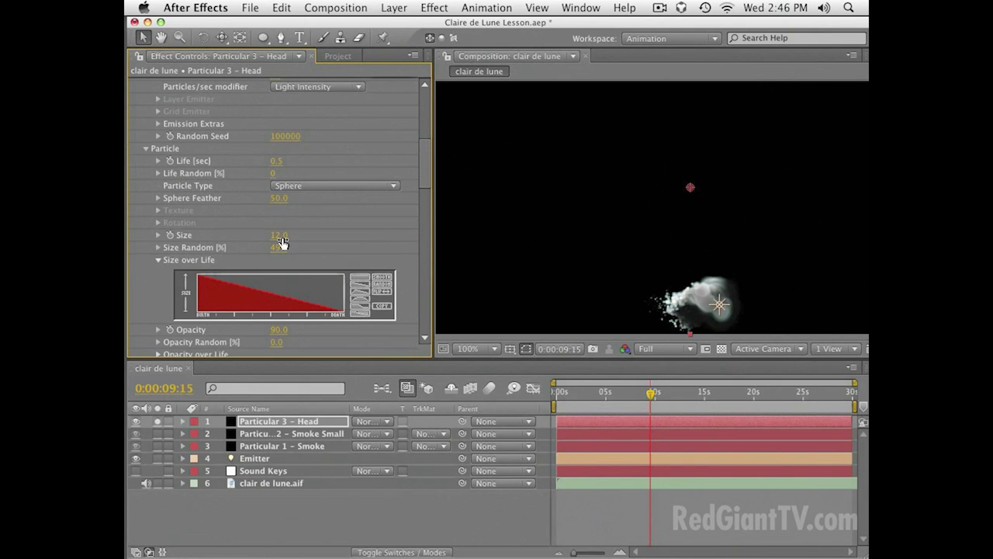
# Change the Head particles' Set Color option to Over Life and expand the Color over Life gradient
pyautogui.scroll(-4, 279, 217)
pyautogui.press('h')
pyautogui.scroll(-4, 249, 249)
pyautogui.press('v')
pyautogui.press('h')
pyautogui.scroll(-1, 309, 221)
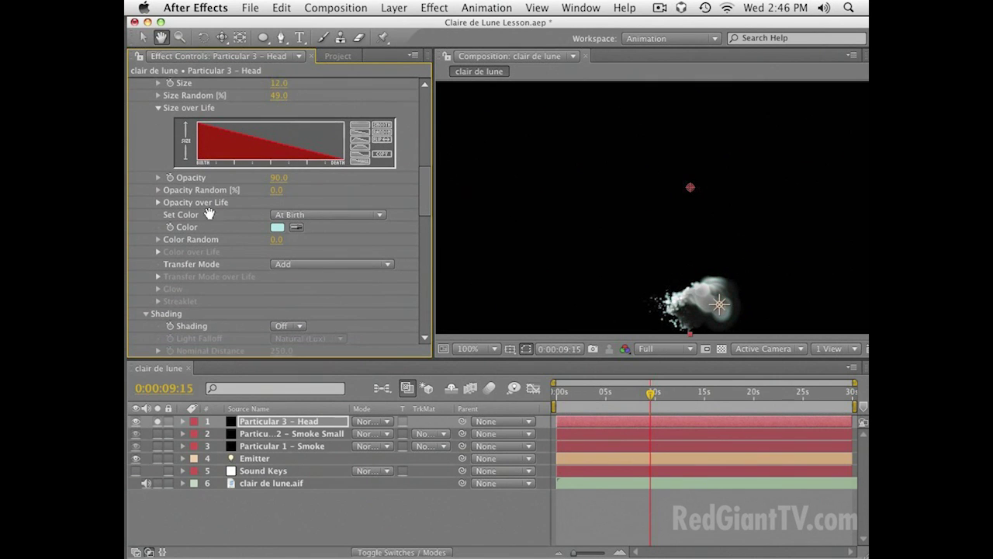
pyautogui.click(342, 215)
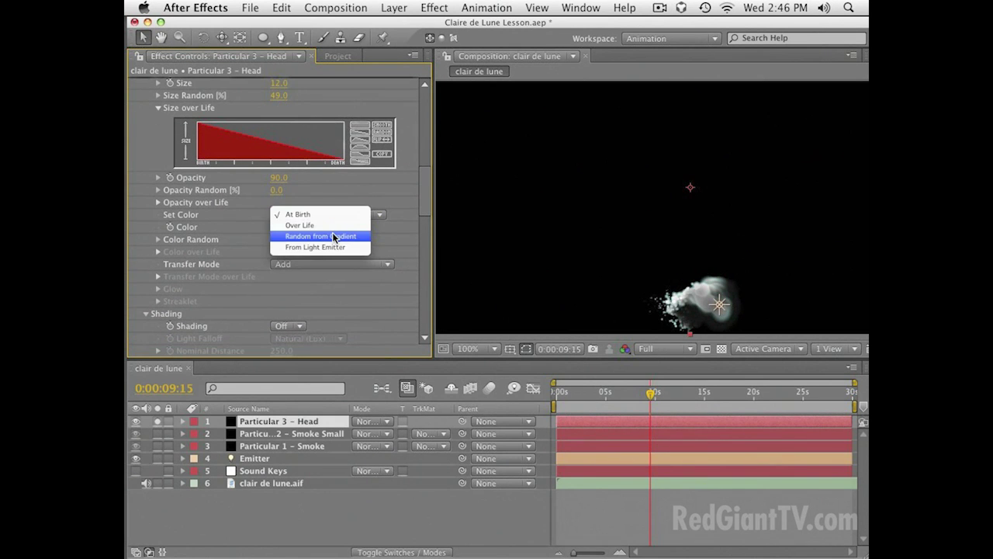
pyautogui.click(334, 225)
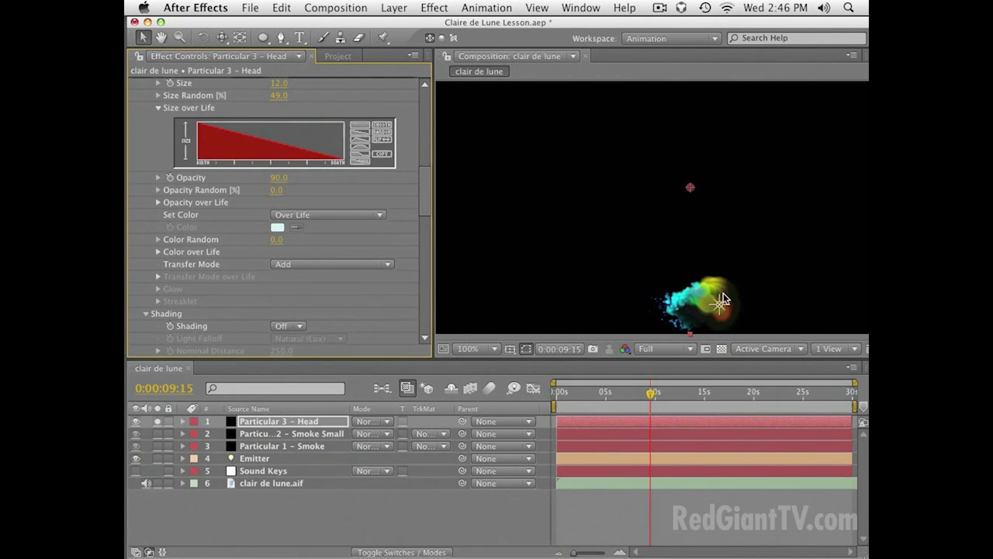
pyautogui.click(157, 252)
pyautogui.press('space')
pyautogui.moveTo(350, 286); pyautogui.dragTo(352, 275)
pyautogui.moveTo(233, 299)
pyautogui.mouseDown()
pyautogui.moveTo(238, 252)
pyautogui.moveTo(242, 266)
pyautogui.mouseUp()
pyautogui.scroll(-10, 284, 316)
pyautogui.click(291, 238)
pyautogui.click(290, 226)
pyautogui.press('super+z')
pyautogui.press('space')
# Lower the Head particles' Opacity to 2
pyautogui.moveTo(281, 215); pyautogui.dragTo(282, 257)
pyautogui.scroll(15, 282, 257)
pyautogui.press('v')
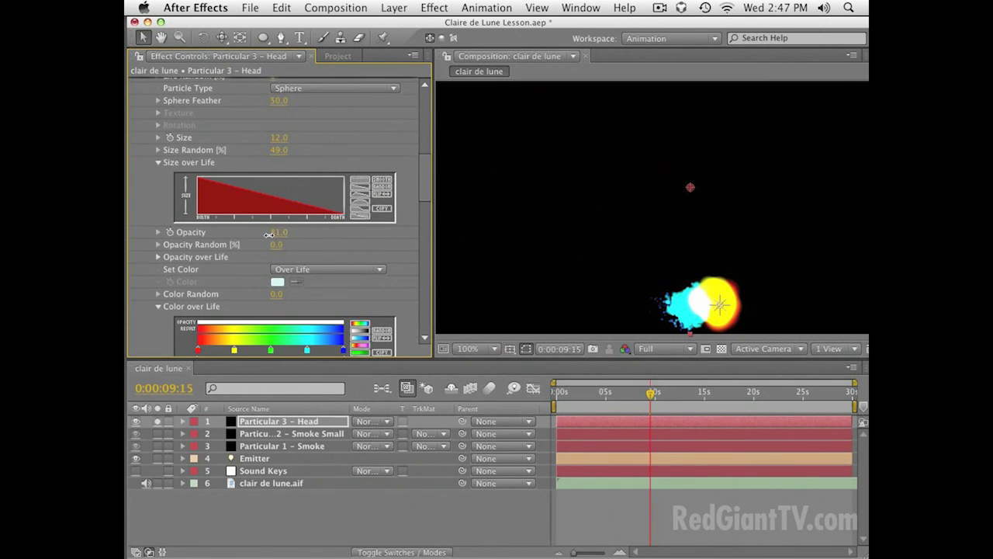
pyautogui.moveTo(268, 235); pyautogui.dragTo(265, 235)
pyautogui.moveTo(255, 239); pyautogui.dragTo(218, 241)
pyautogui.scroll(-5, 286, 289)
pyautogui.moveTo(539, 267); pyautogui.dragTo(537, 247)
pyautogui.scroll(4, 248, 219)
pyautogui.scroll(5, 248, 220)
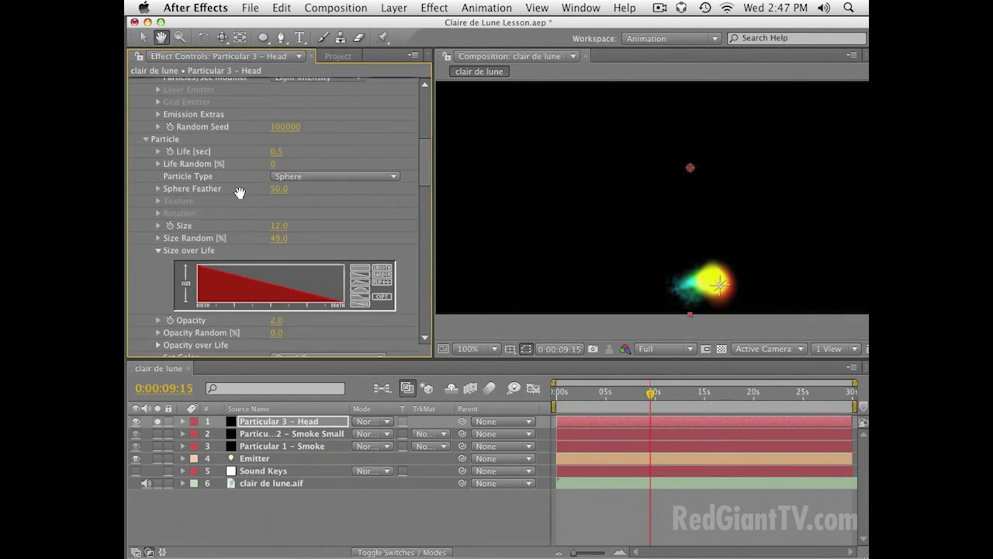
# Adjust the Head particles' Life to 0.69 sec
pyautogui.click(281, 151)
pyautogui.press('Up')
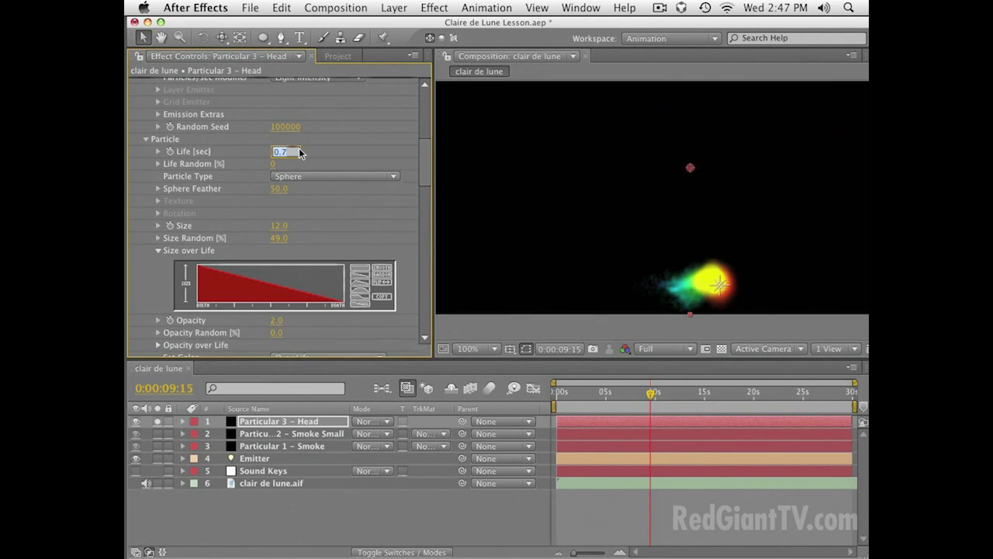
pyautogui.press('super+Down')
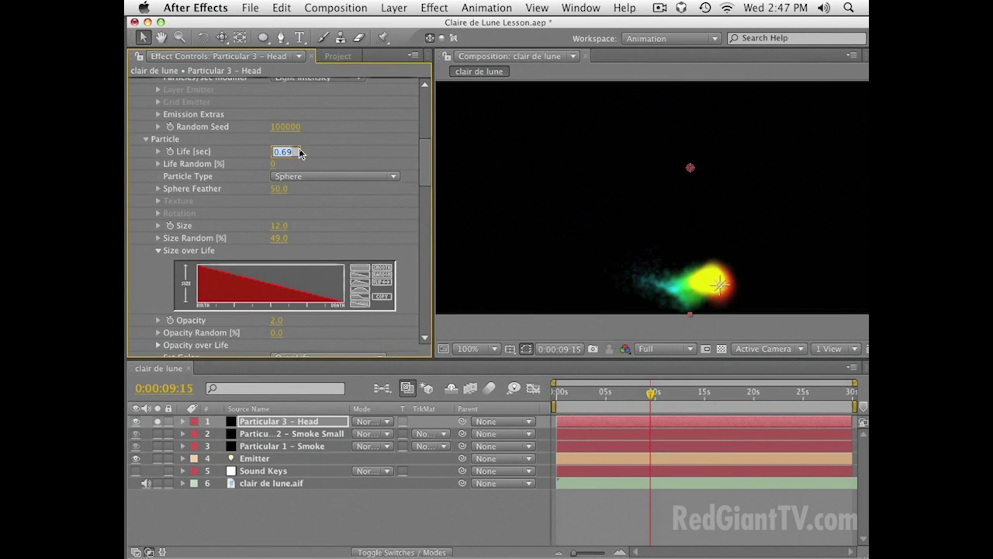
pyautogui.click(307, 322)
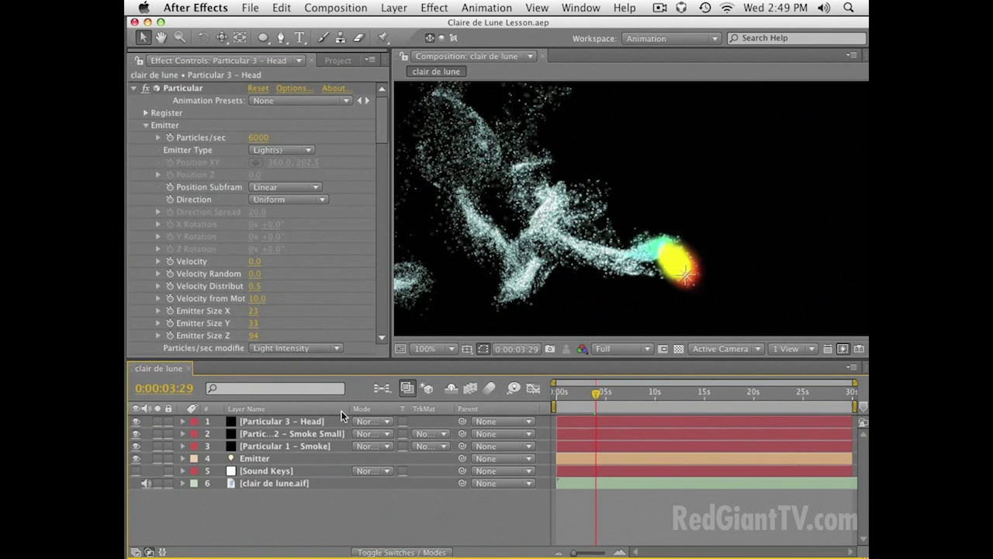
# Create a new black 720 × 405 px solid with a name beginning "Ocean -"
pyautogui.press('super+y')
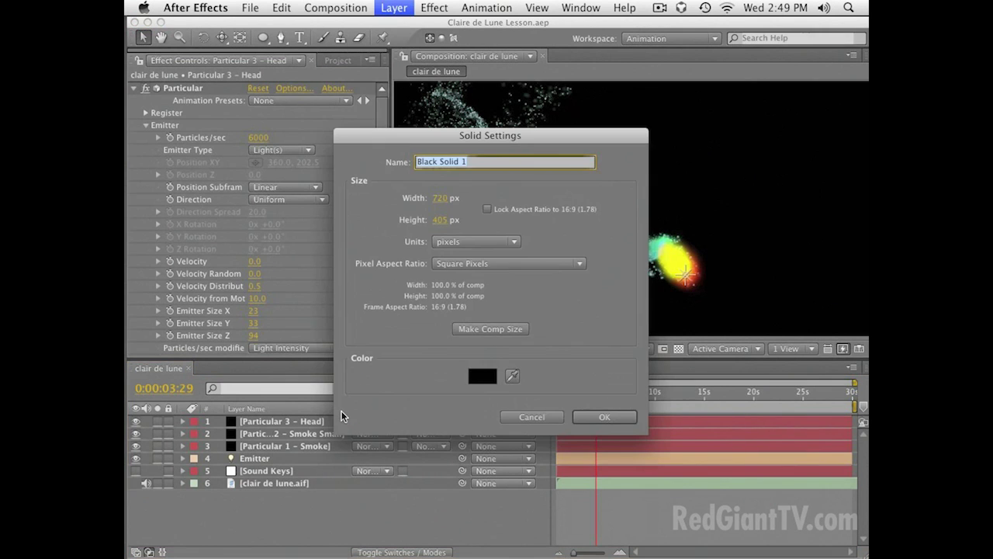
pyautogui.write('R')
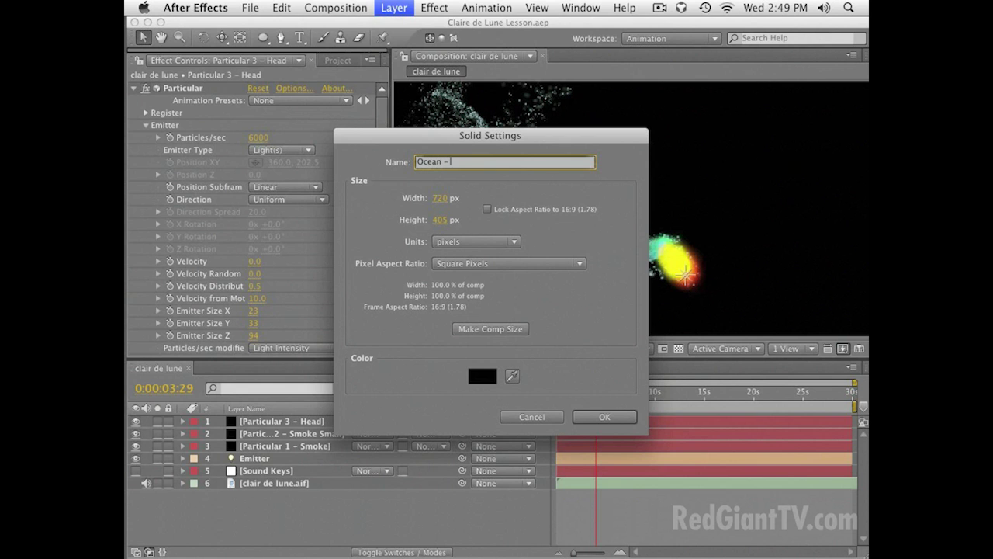
pyautogui.press('Return')
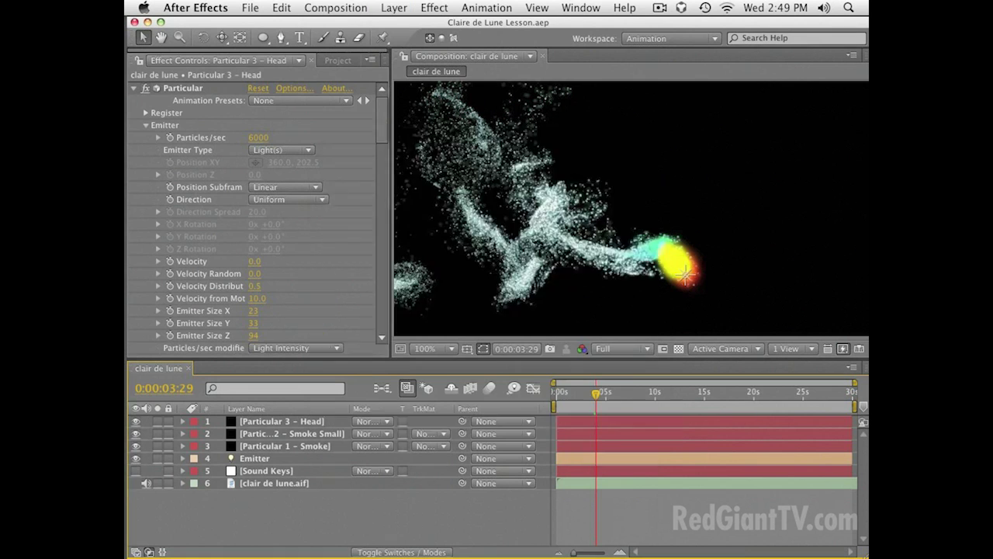
# Apply the Trapcode Form effect to the Ocean - Form solid
pyautogui.click(435, 7)
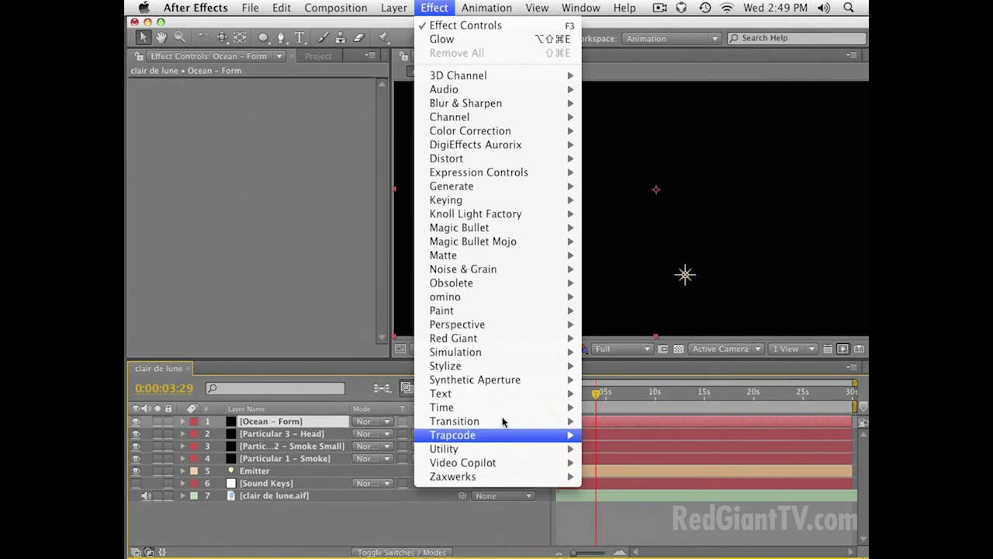
pyautogui.moveTo(508, 439)
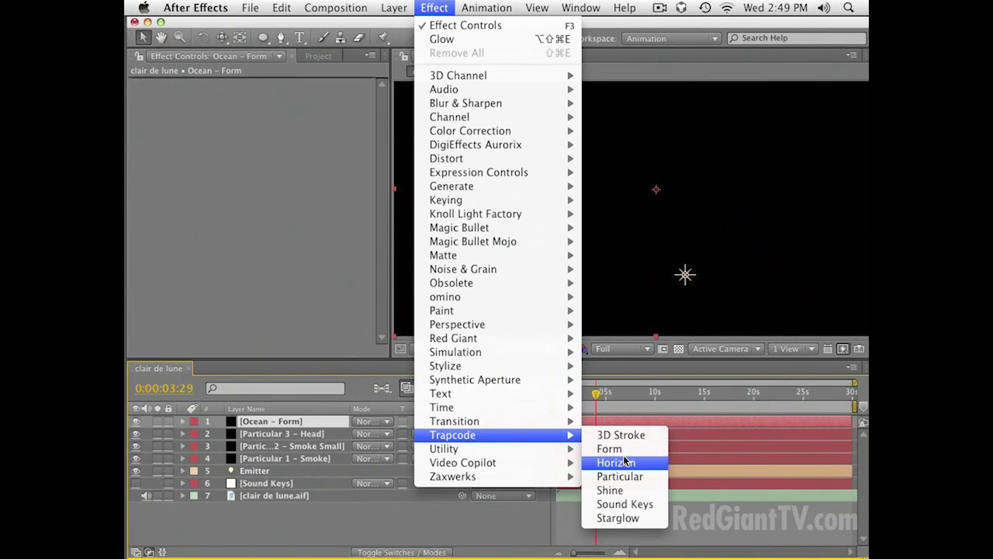
pyautogui.click(610, 448)
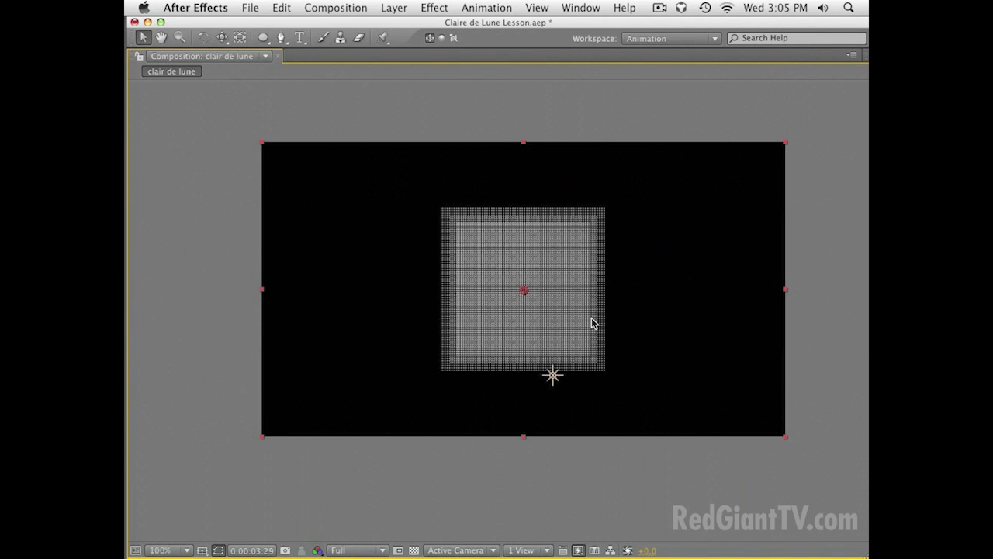
pyautogui.press('`')
pyautogui.press('space')
pyautogui.moveTo(667, 150); pyautogui.dragTo(667, 153)
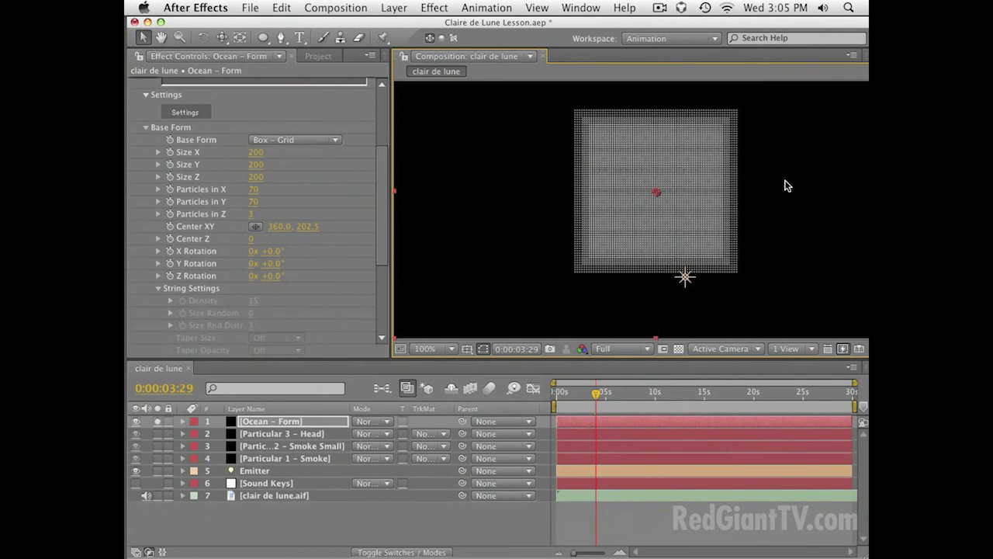
# Create a new camera layer named Camera 1 using the 15mm preset
pyautogui.click(252, 215)
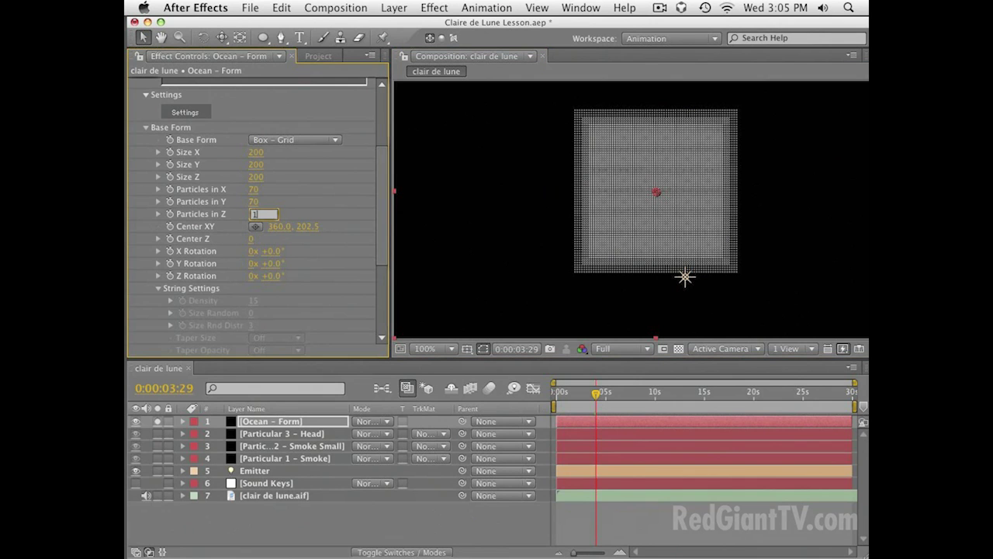
pyautogui.press('Escape')
pyautogui.press('c')
pyautogui.click(683, 184)
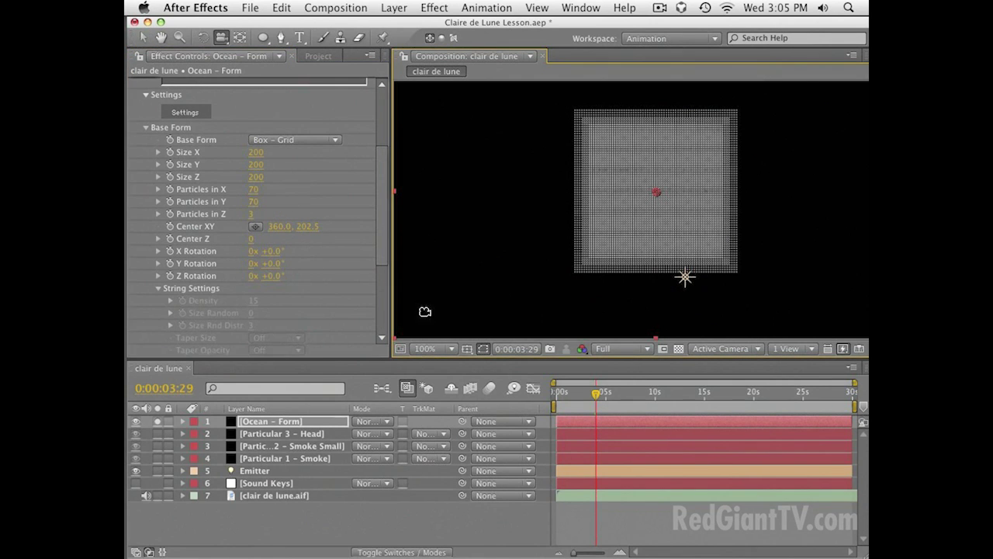
pyautogui.click(302, 523)
pyautogui.click(395, 8)
pyautogui.moveTo(401, 25)
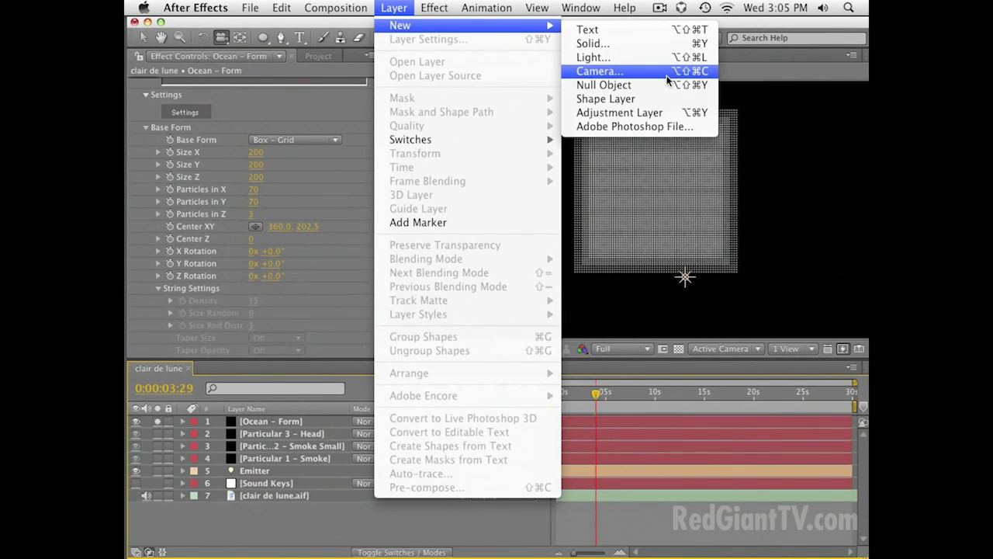
pyautogui.click(632, 71)
pyautogui.press('Down')
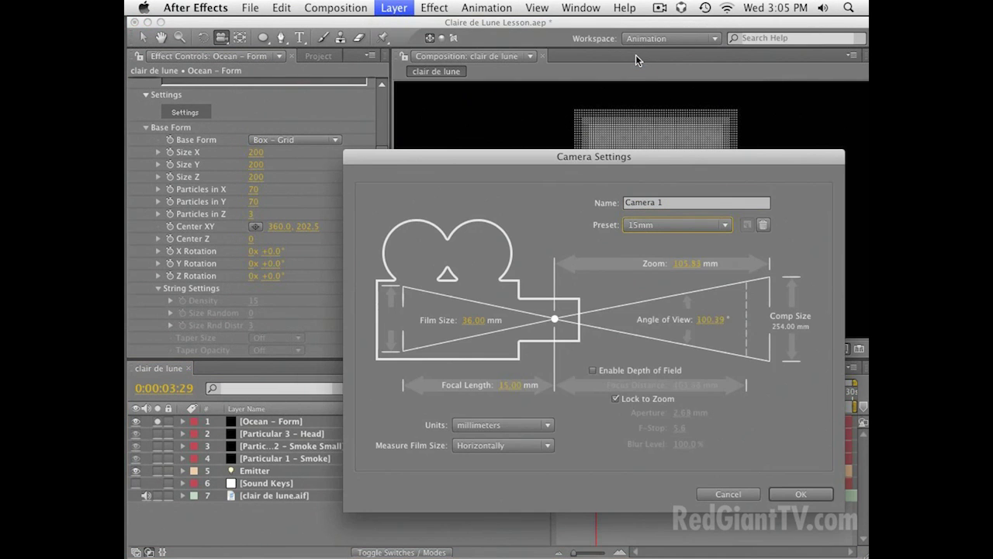
pyautogui.press('Return')
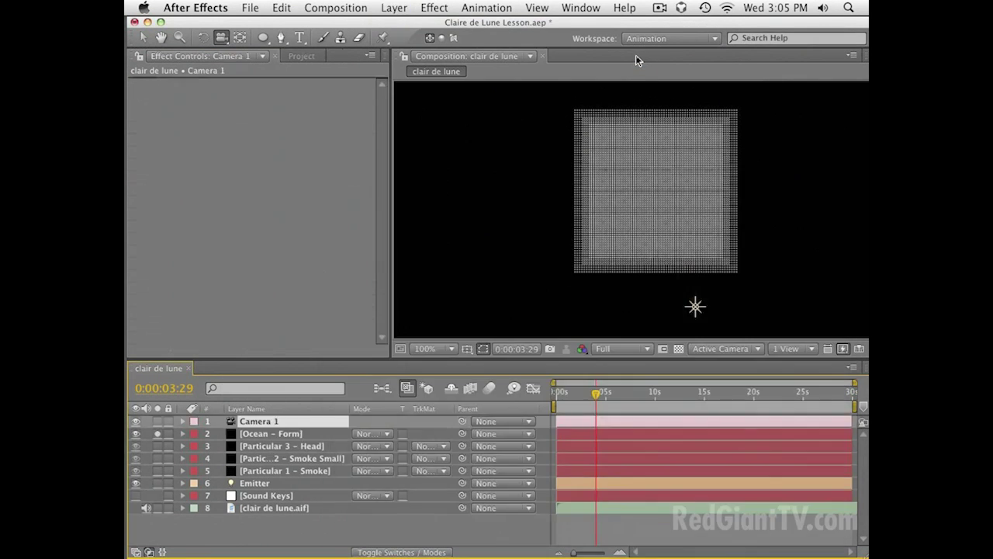
# Reduce Particles in Z to 1 on the Ocean layer's Form so it becomes a single grid plane
pyautogui.moveTo(672, 162); pyautogui.dragTo(574, 251)
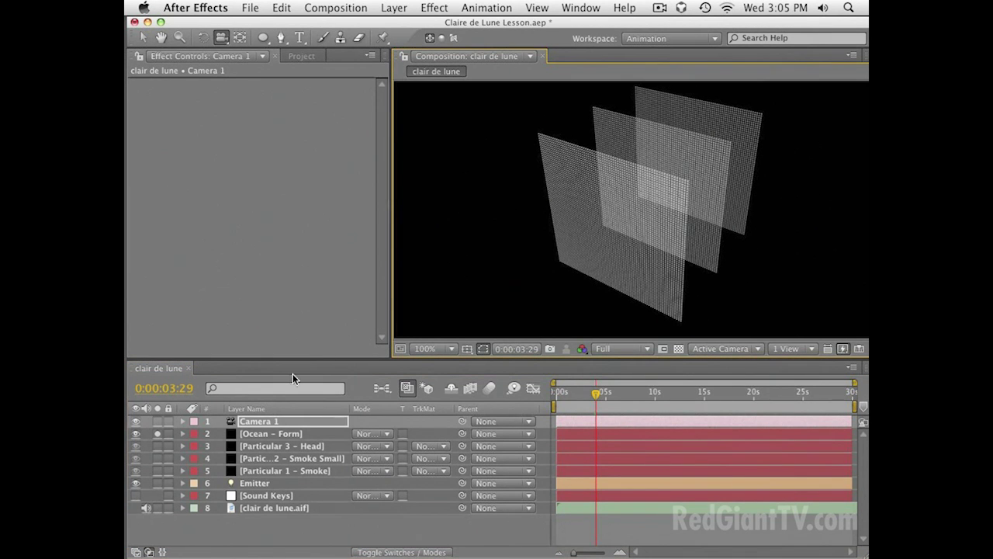
pyautogui.click(254, 433)
pyautogui.moveTo(218, 245); pyautogui.dragTo(226, 191)
pyautogui.press('space')
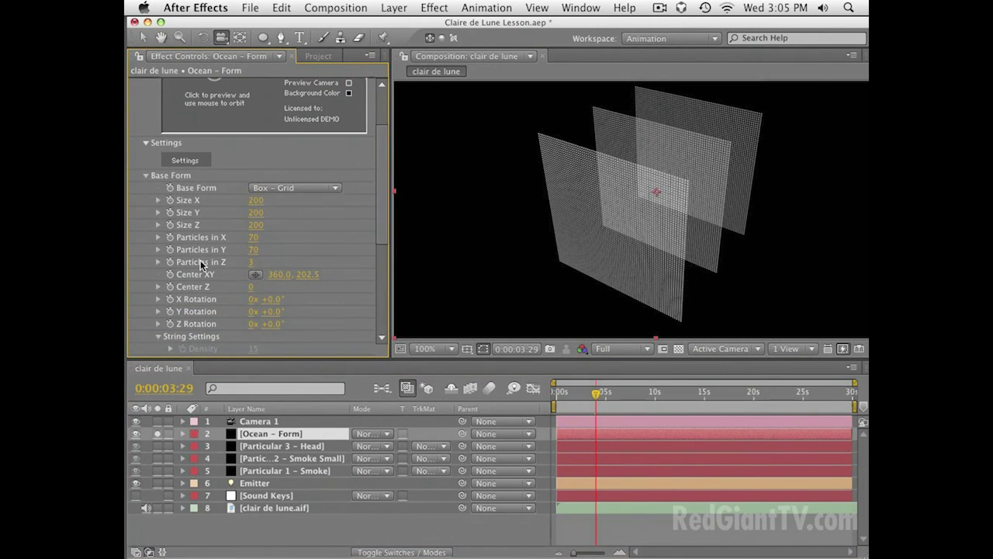
pyautogui.click(253, 262)
pyautogui.press('Down')
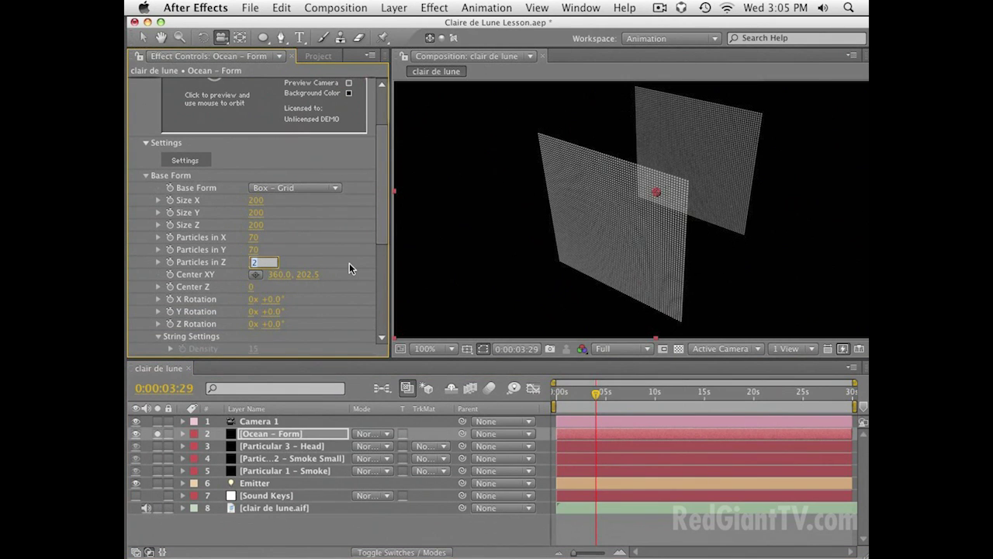
pyautogui.press('Return')
pyautogui.click(651, 254)
pyautogui.moveTo(650, 254); pyautogui.dragTo(691, 158)
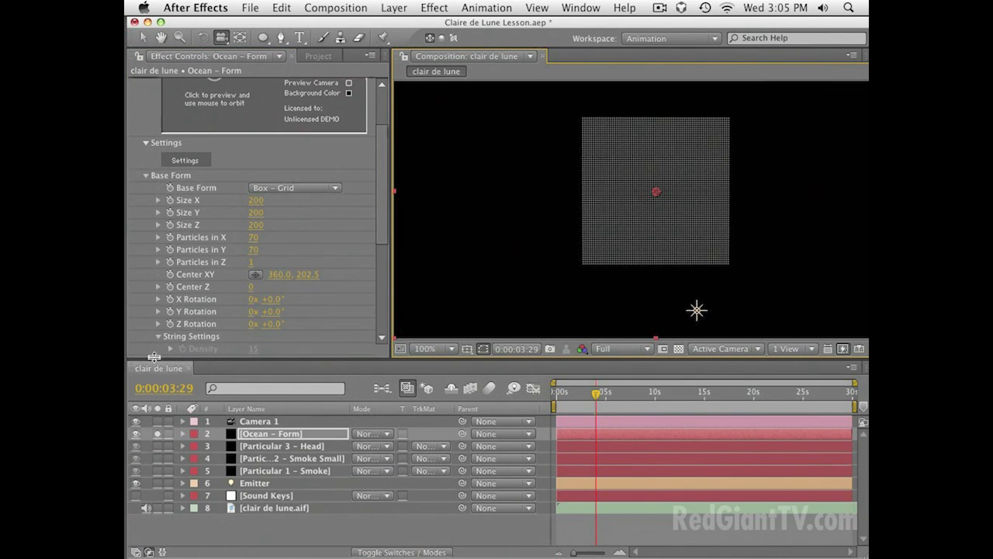
# Set the Form grid's X Rotation to 90° so it lies flat
pyautogui.press('space')
pyautogui.click(274, 301)
pyautogui.click(274, 301)
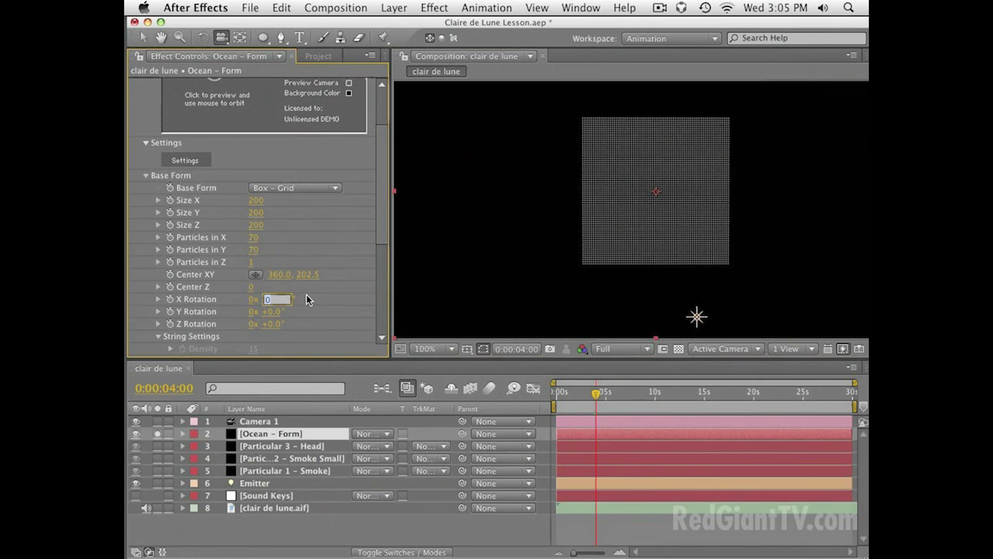
pyautogui.write('9')
pyautogui.press('Return')
pyautogui.click(269, 301)
pyautogui.write('90')
pyautogui.press('Return')
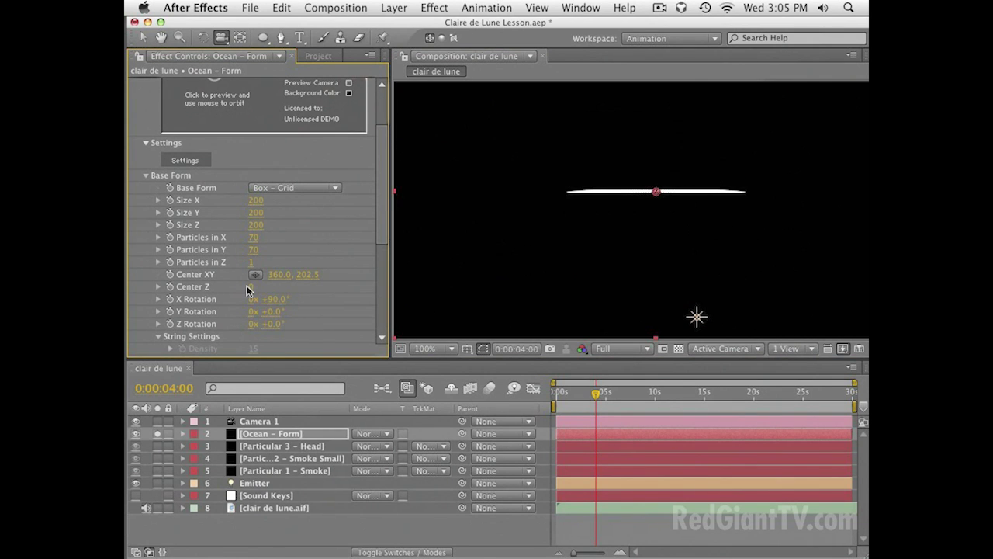
# Move the Form grid's Center XY to 360.0, 336.5 and enlarge it to Size X 2420 and Size Y 2760
pyautogui.moveTo(313, 270); pyautogui.dragTo(441, 241)
pyautogui.moveTo(255, 200); pyautogui.dragTo(281, 211)
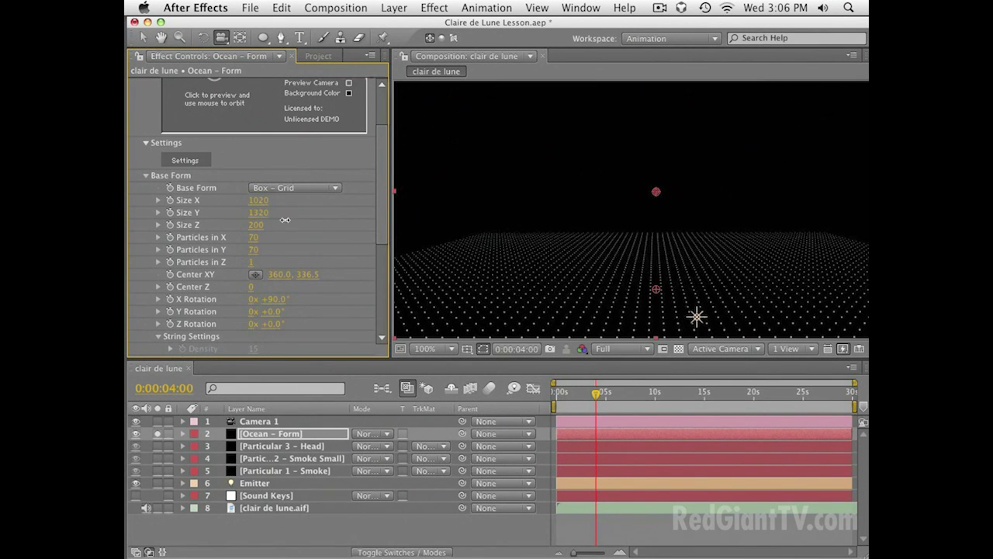
pyautogui.moveTo(270, 221); pyautogui.dragTo(371, 219)
pyautogui.moveTo(262, 203); pyautogui.dragTo(371, 205)
# Set the Form grid's Particles in X to 800 and Particles in Y to 400
pyautogui.moveTo(255, 238); pyautogui.dragTo(501, 249)
pyautogui.click(263, 238)
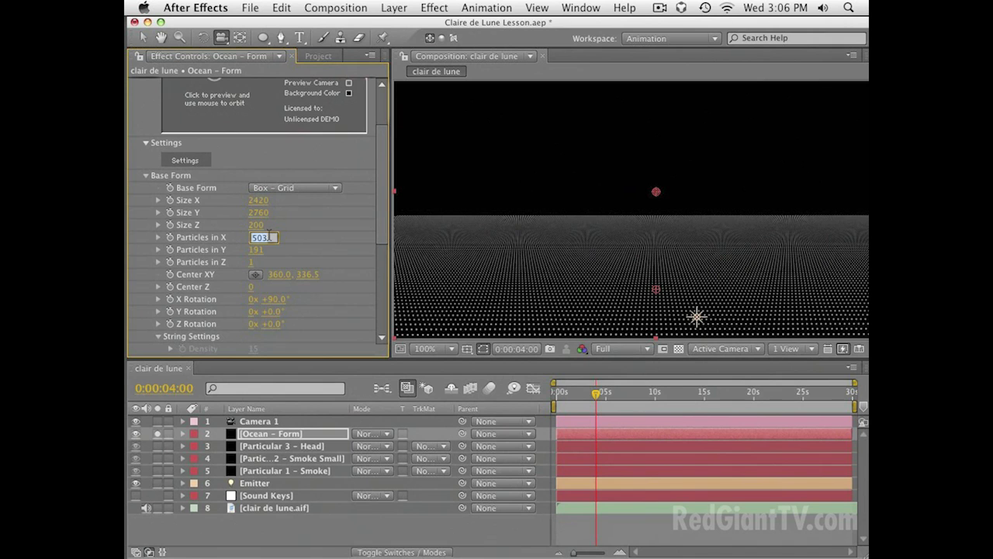
pyautogui.write('800')
pyautogui.press('Tab')
pyautogui.write('400')
pyautogui.press('Return')
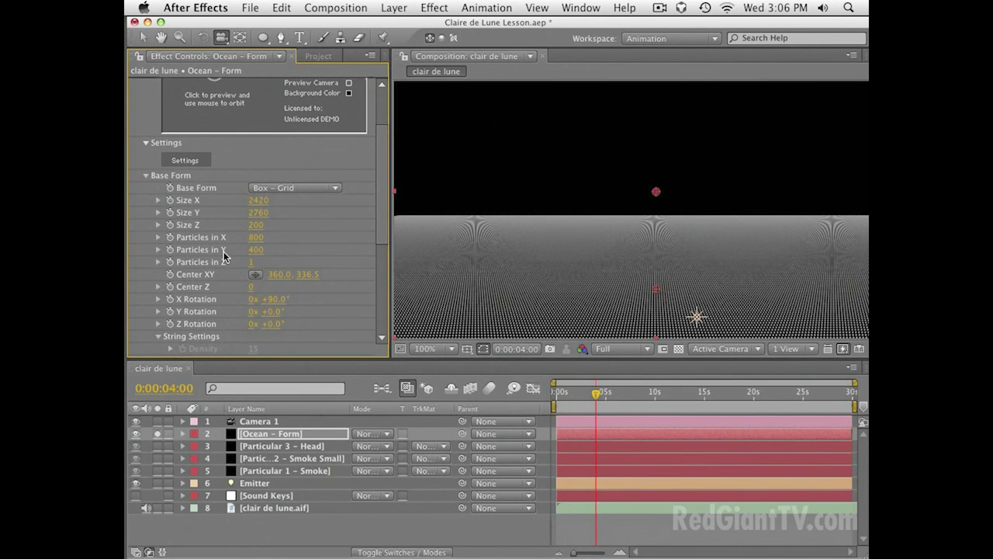
pyautogui.click(255, 237)
pyautogui.write('200')
pyautogui.press('Return')
pyautogui.press('super+z')
# Set the ocean Form's Particles in X to 600 and Particles in Y to 300
pyautogui.click(256, 237)
pyautogui.write('6')
pyautogui.press('Tab')
pyautogui.write('300')
pyautogui.press('Return')
# Expand the Form effect's Fractal Field settings and raise Displace to about 111
pyautogui.press('h')
pyautogui.moveTo(310, 303); pyautogui.dragTo(287, 132)
pyautogui.press('c')
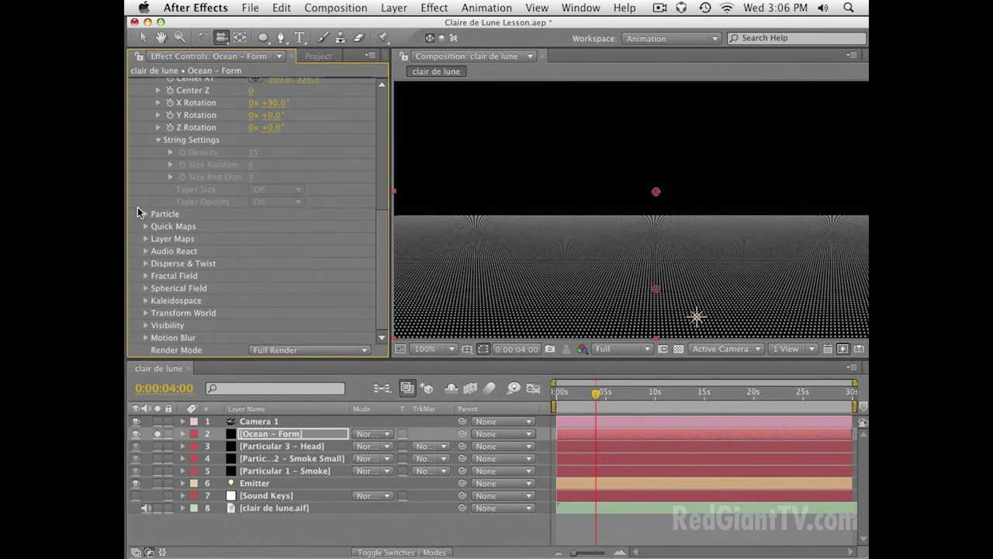
pyautogui.click(146, 276)
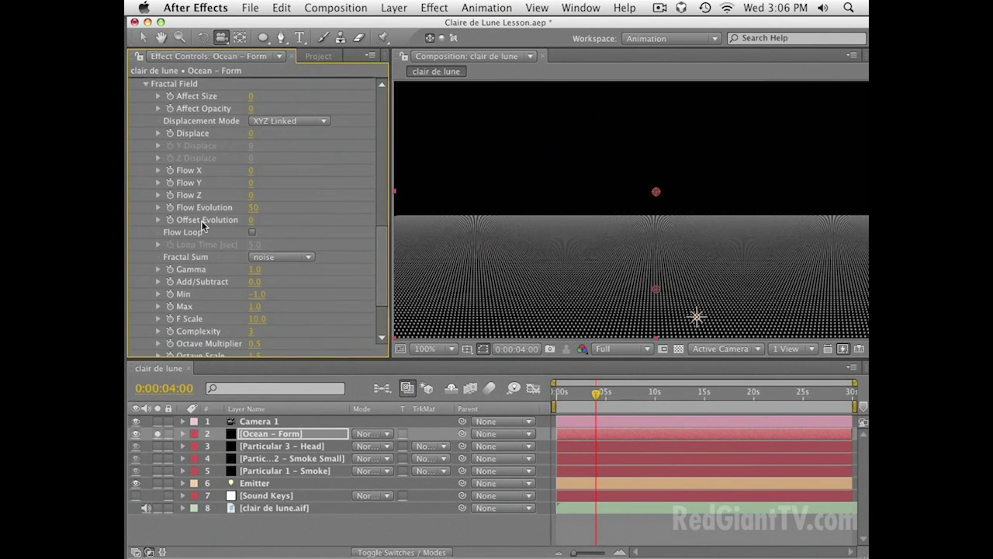
pyautogui.scroll(3, 242, 202)
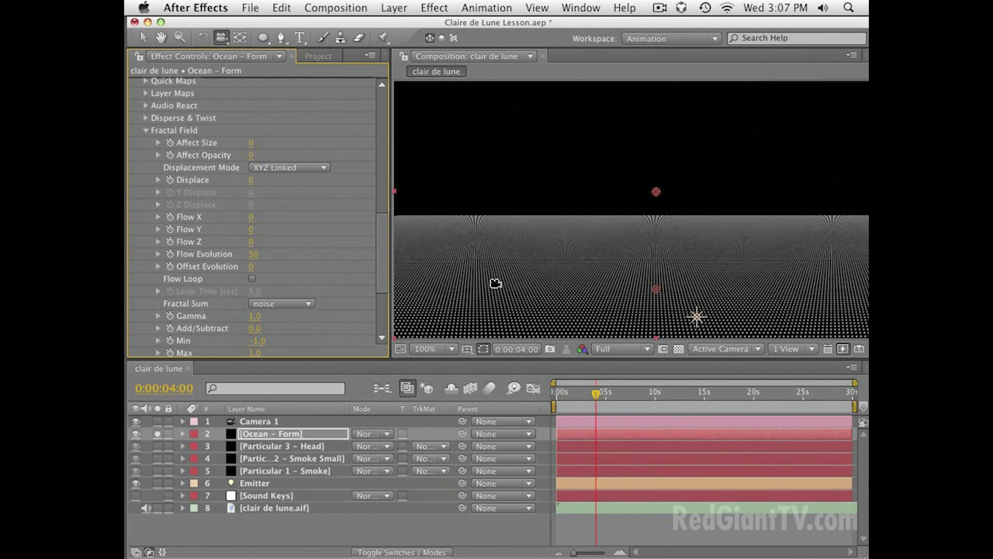
pyautogui.press('v')
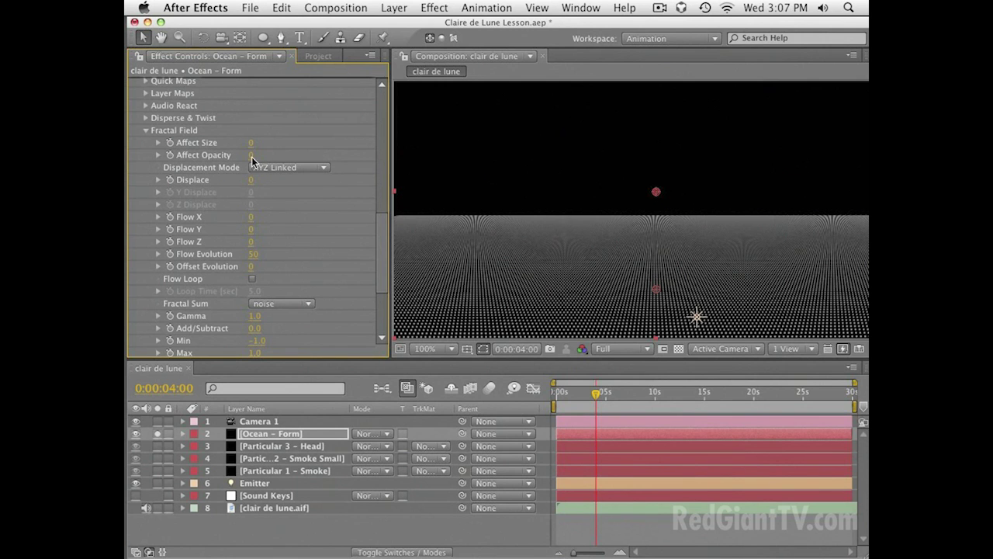
pyautogui.moveTo(253, 158); pyautogui.dragTo(221, 168)
pyautogui.moveTo(348, 174); pyautogui.dragTo(359, 174)
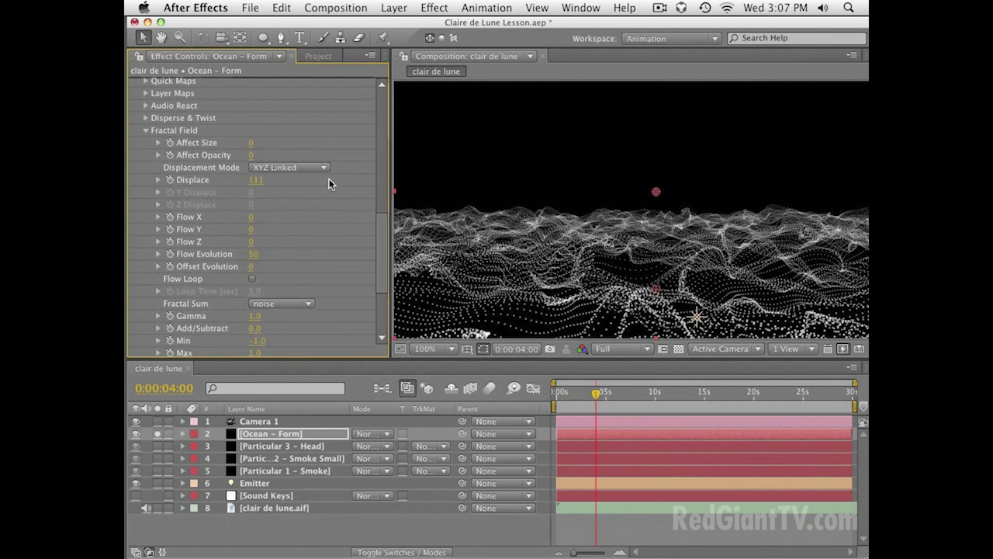
# Set the Form's Particles in Y to 600
pyautogui.scroll(10, 294, 155)
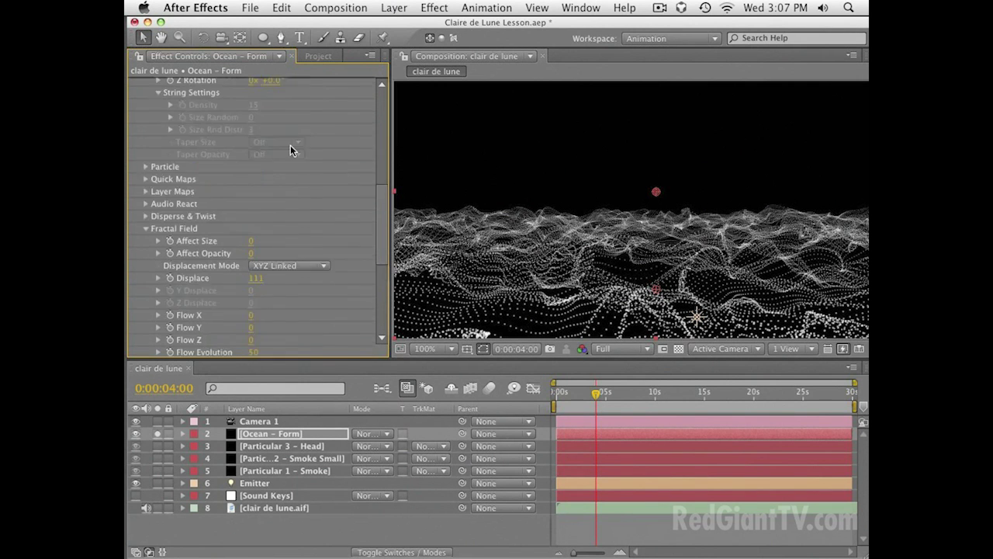
pyautogui.click(259, 269)
pyautogui.write('600')
pyautogui.press('Return')
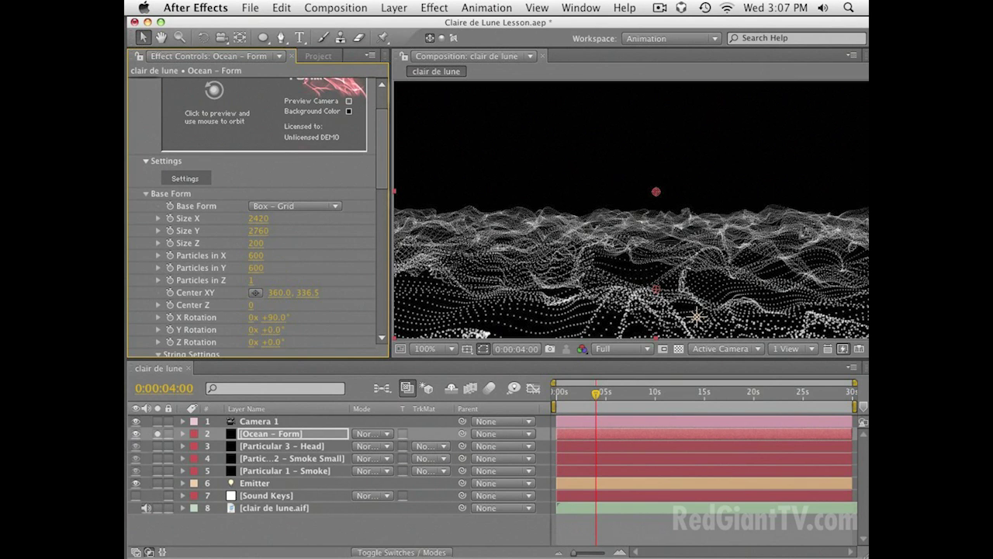
# Set the Fractal Field's Displace value to 60
pyautogui.scroll(-10, 265, 294)
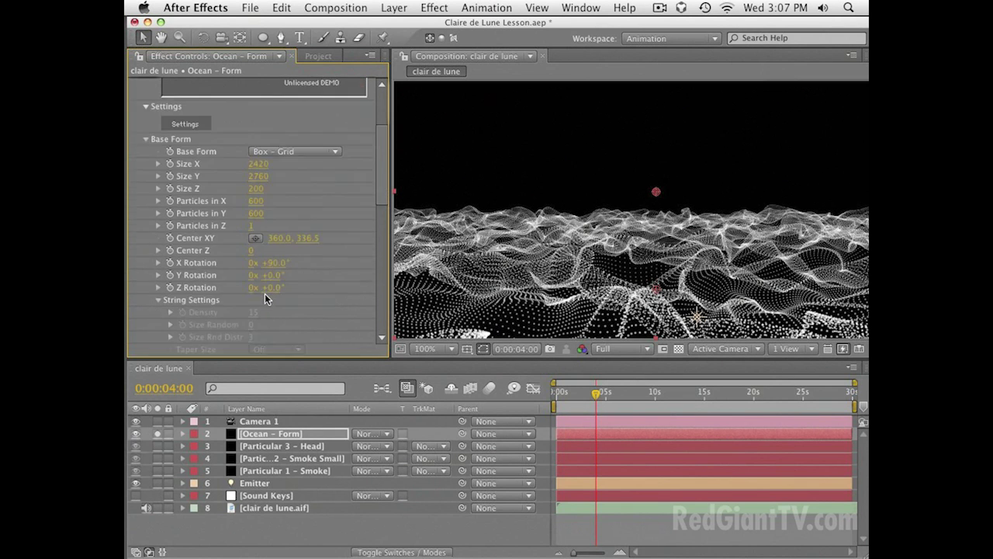
pyautogui.click(253, 201)
pyautogui.write('60')
pyautogui.press('Return')
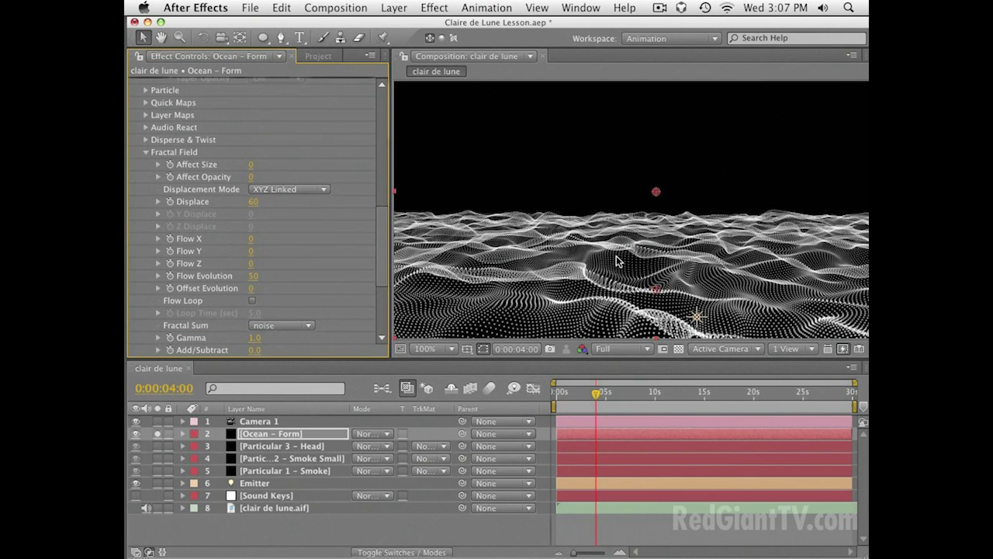
# Change the Fractal Field's Fractal Sum to abs(noise)
pyautogui.press('space')
pyautogui.moveTo(271, 303); pyautogui.dragTo(271, 302)
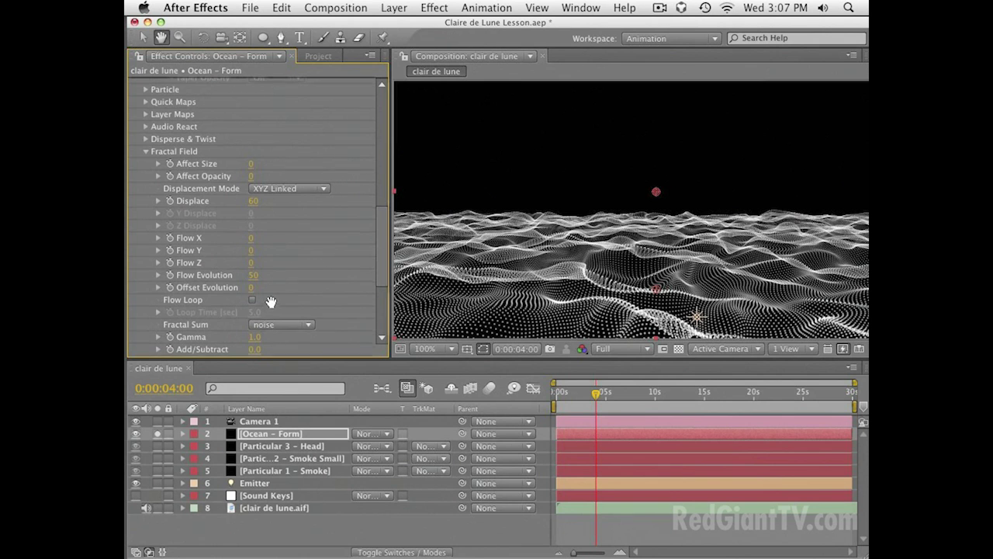
pyautogui.scroll(-3, 271, 301)
pyautogui.click(271, 268)
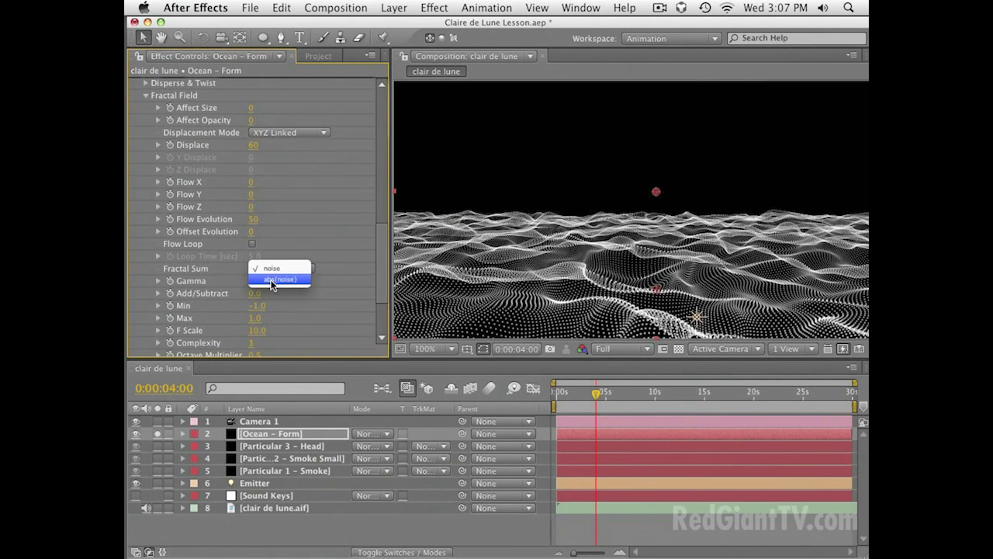
pyautogui.click(279, 279)
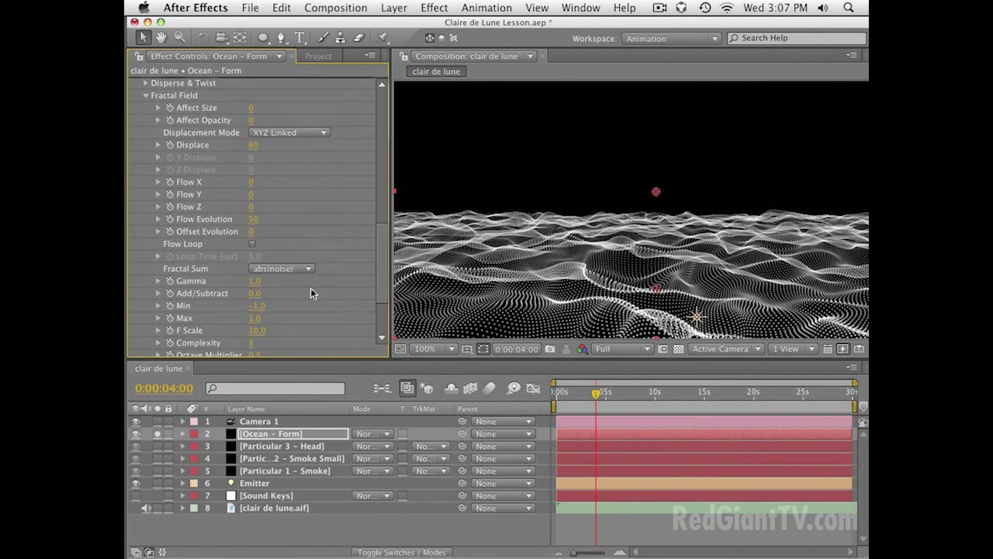
# Examine the shape of the ocean waves in the composition view
pyautogui.press('space')
pyautogui.moveTo(591, 293); pyautogui.dragTo(538, 265)
pyautogui.moveTo(653, 257); pyautogui.dragTo(646, 259)
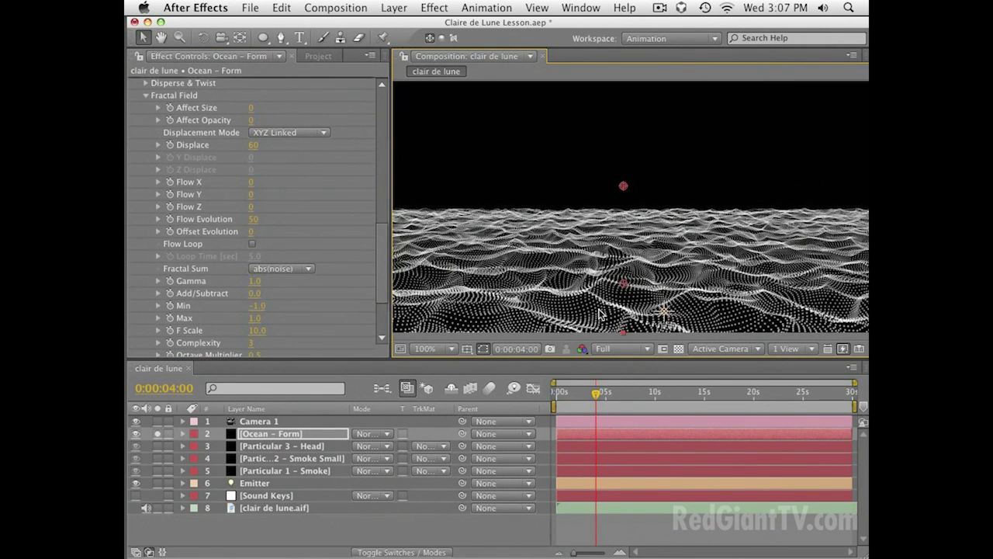
pyautogui.press('space')
pyautogui.moveTo(632, 244); pyautogui.dragTo(630, 247)
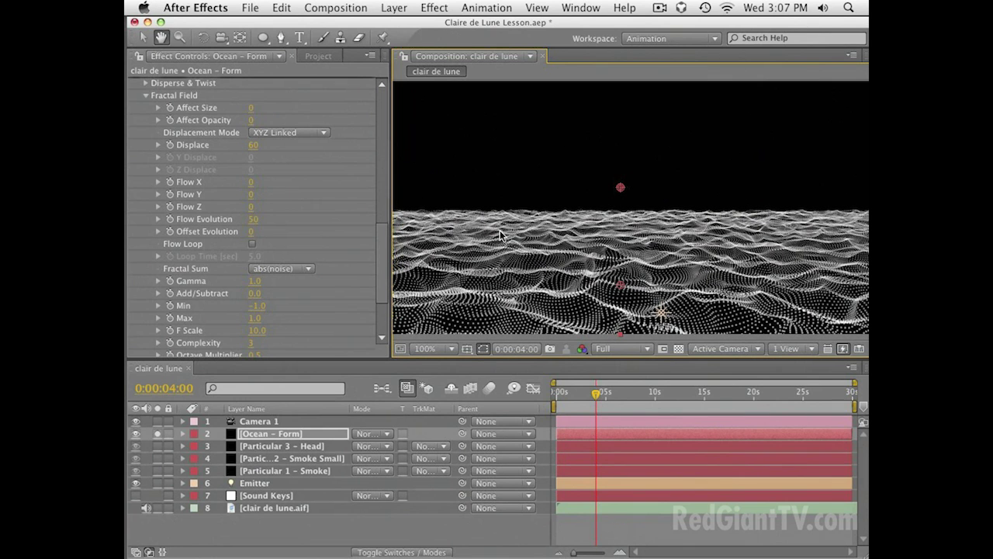
pyautogui.press('v')
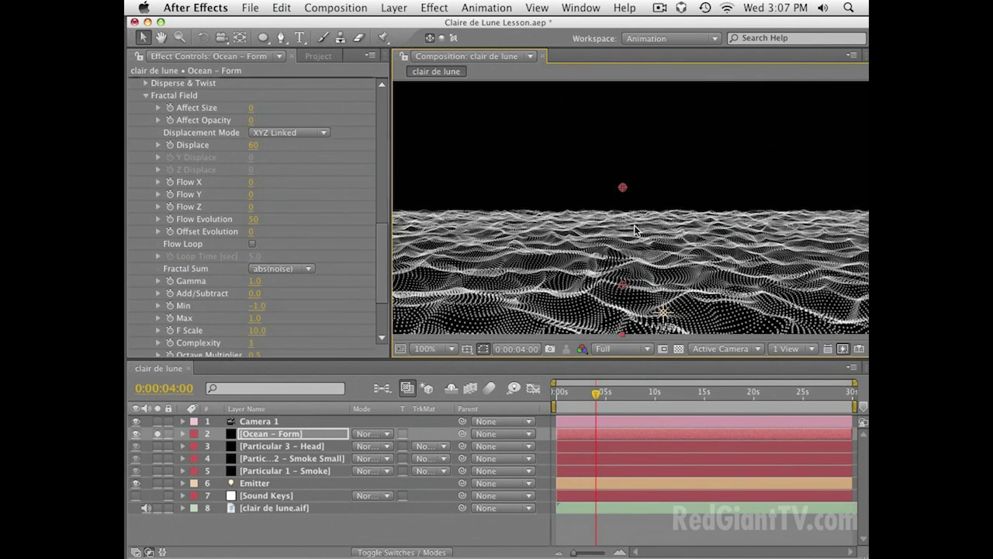
pyautogui.press('h')
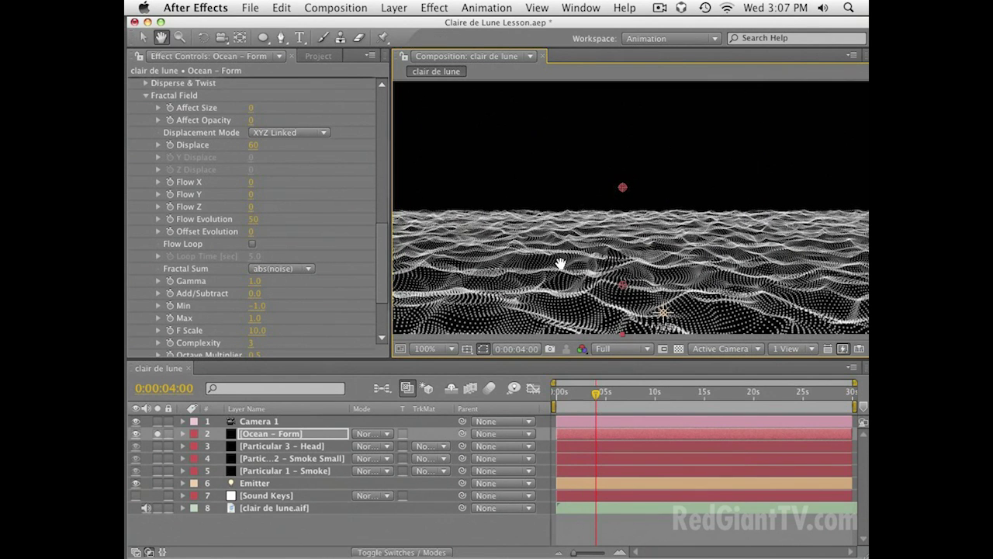
pyautogui.press('v')
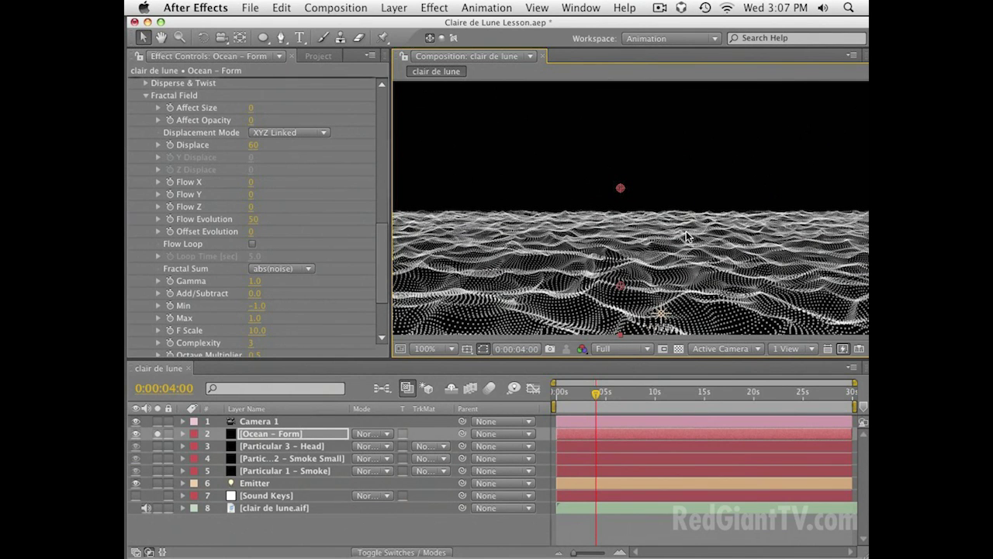
pyautogui.press('h')
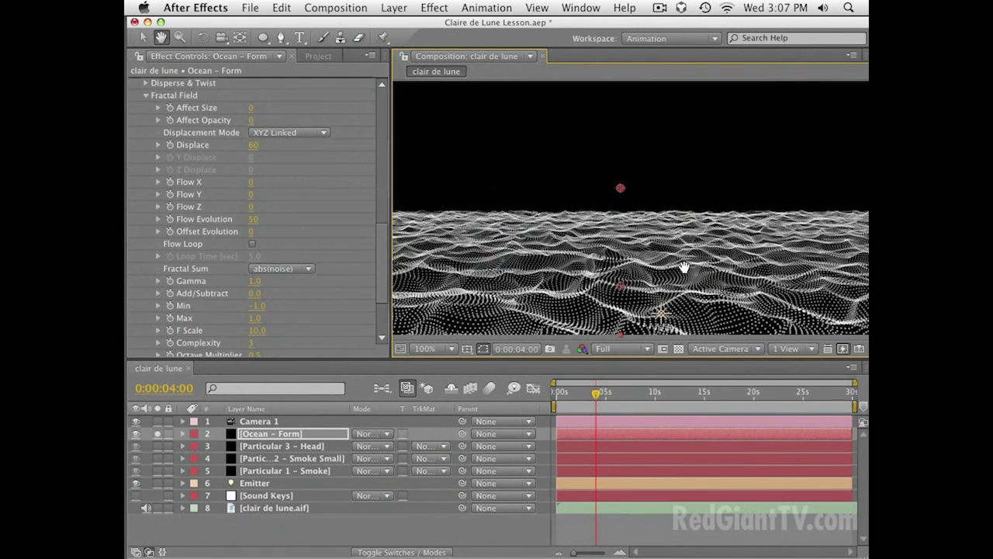
pyautogui.press('v')
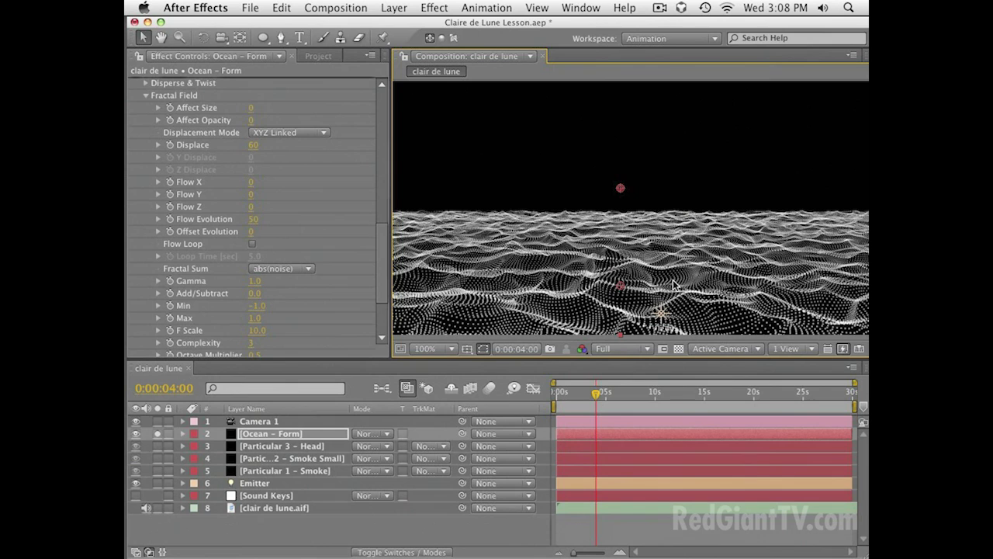
pyautogui.press('h')
pyautogui.press('v')
# Create a new 720 × 405, 30-second composition named Color Map
pyautogui.click(387, 532)
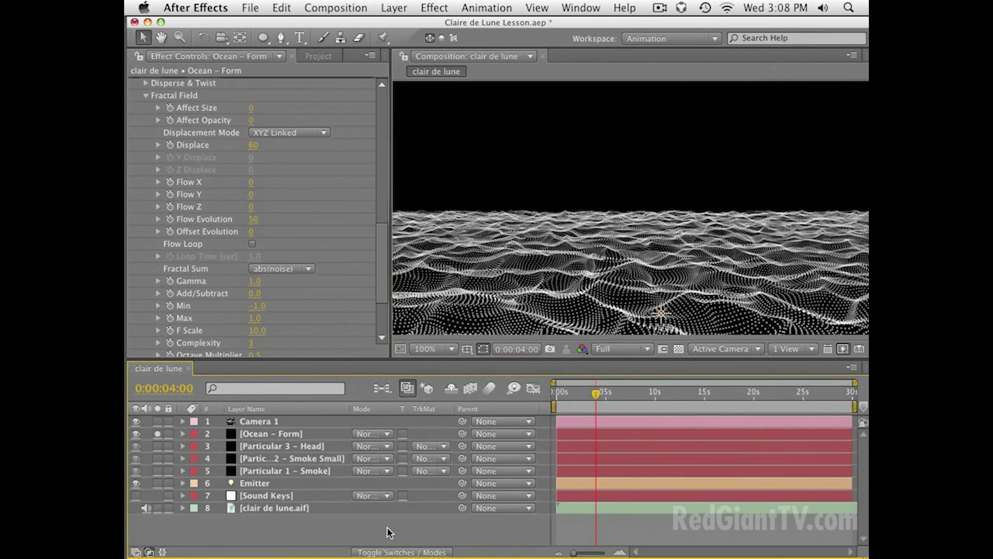
pyautogui.press('super+k')
pyautogui.write('Color')
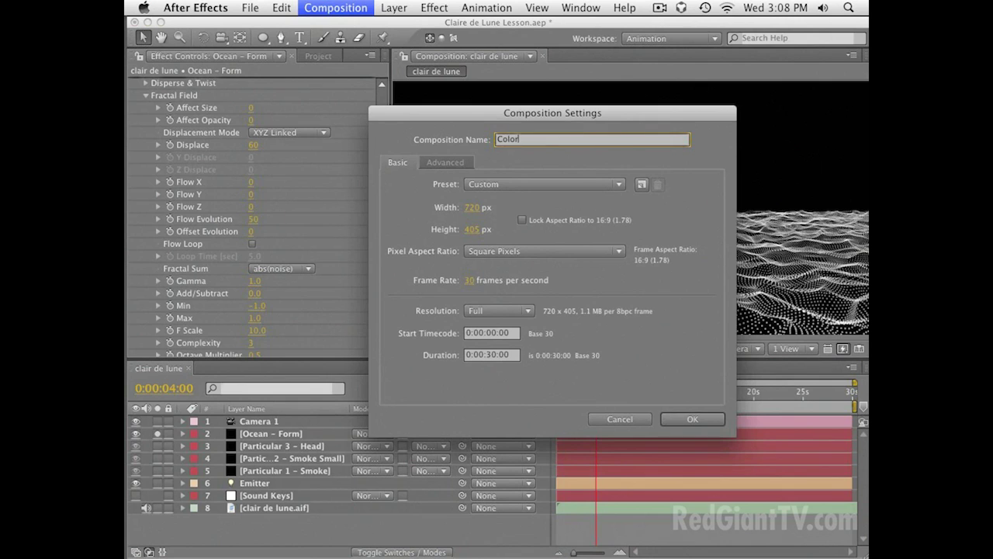
pyautogui.press('Return')
pyautogui.press('super+k')
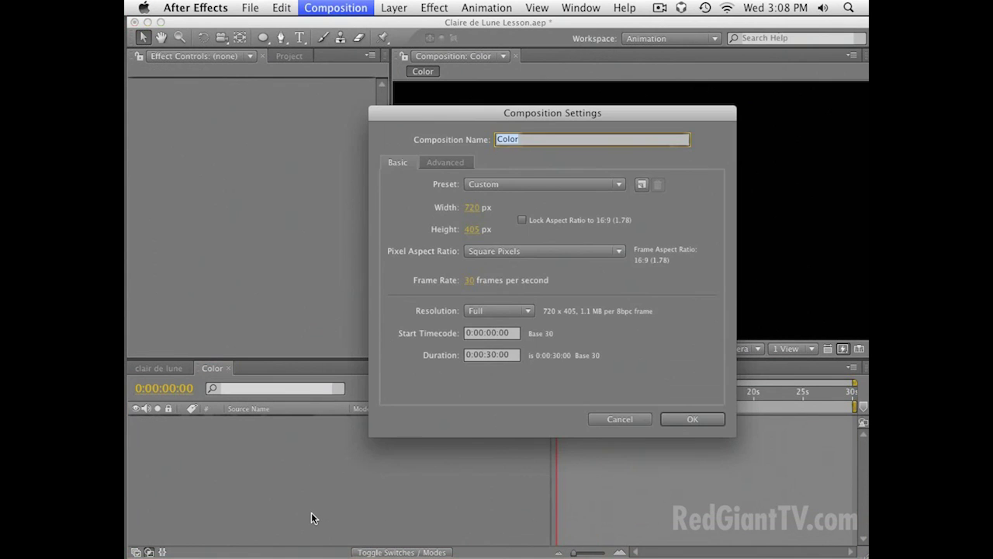
pyautogui.press('Return')
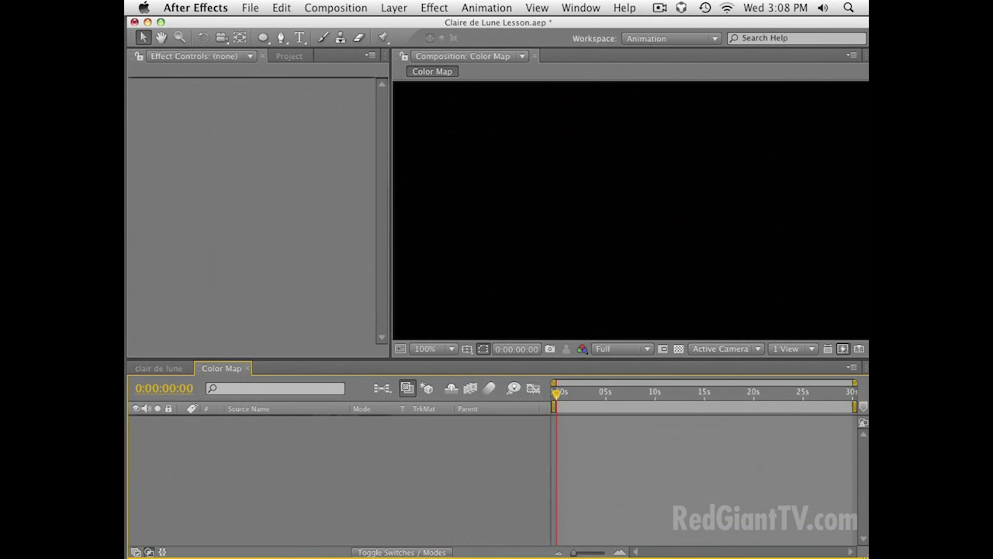
# Add a black solid to the Color Map composition and apply a Ramp effect with the Radial Ramp shape
pyautogui.press('super+y')
pyautogui.press('Return')
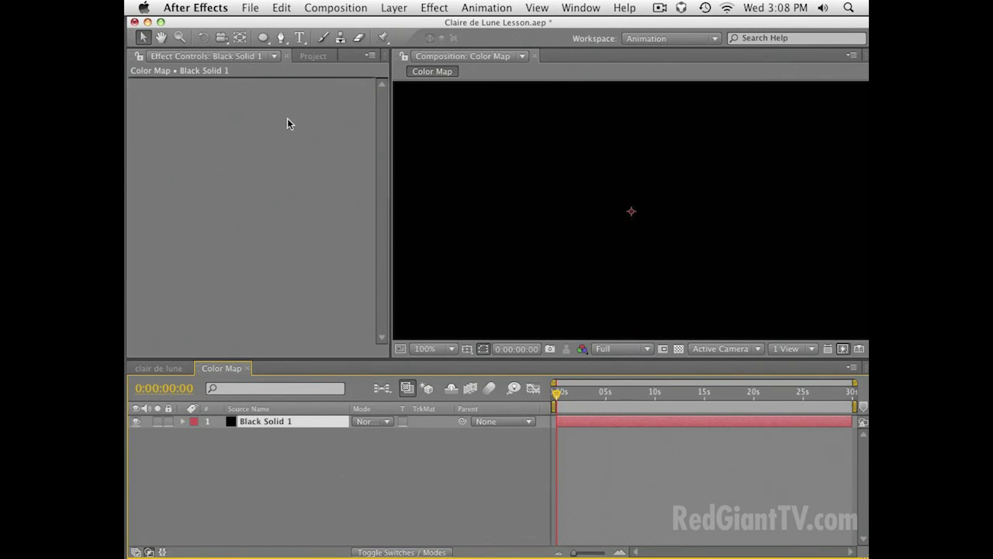
pyautogui.click(439, 7)
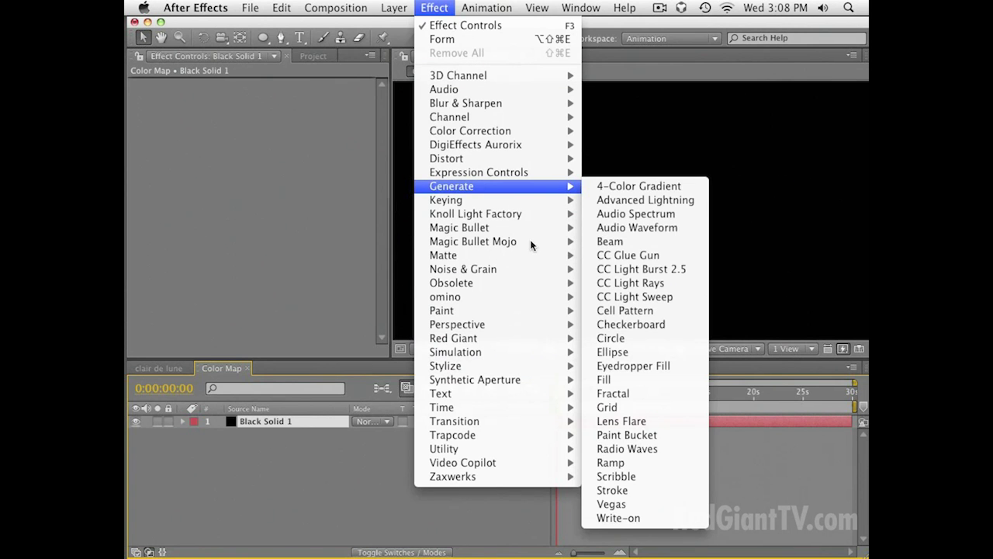
pyautogui.click(605, 462)
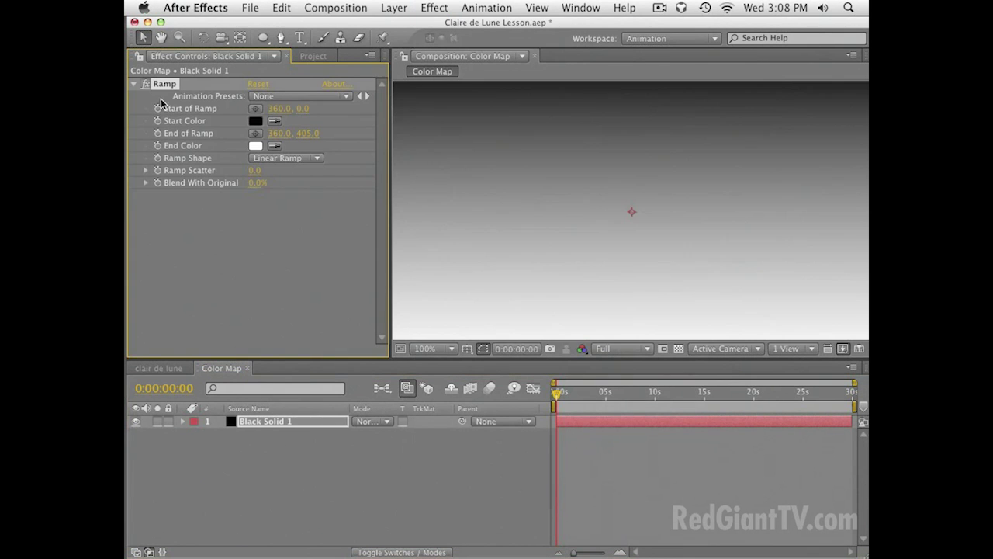
pyautogui.click(315, 158)
pyautogui.click(313, 169)
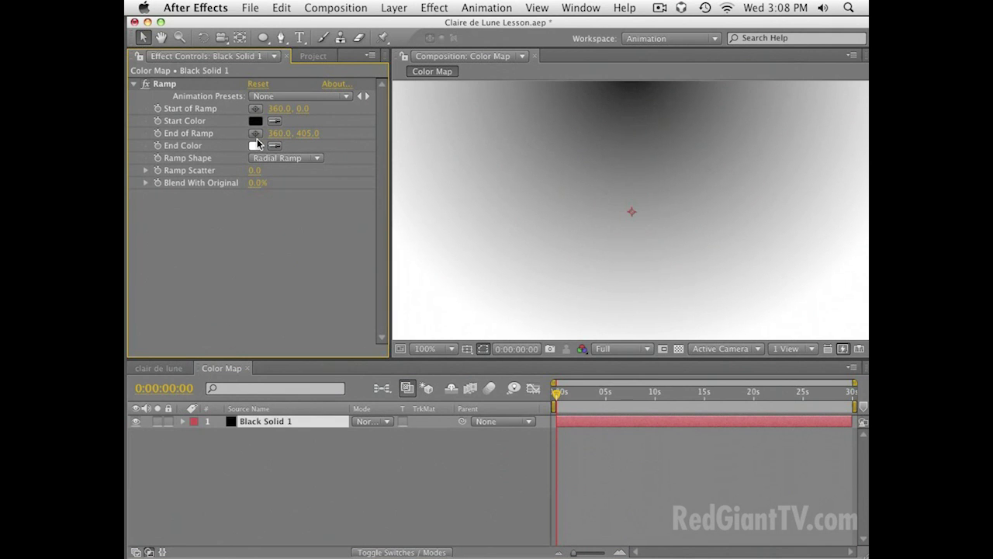
# Set the Ramp's Start Color to a medium blue
pyautogui.click(255, 121)
pyautogui.click(520, 396)
pyautogui.moveTo(442, 377); pyautogui.dragTo(475, 368)
pyautogui.moveTo(518, 409); pyautogui.dragTo(519, 399)
pyautogui.moveTo(442, 349); pyautogui.dragTo(464, 402)
pyautogui.press('Return')
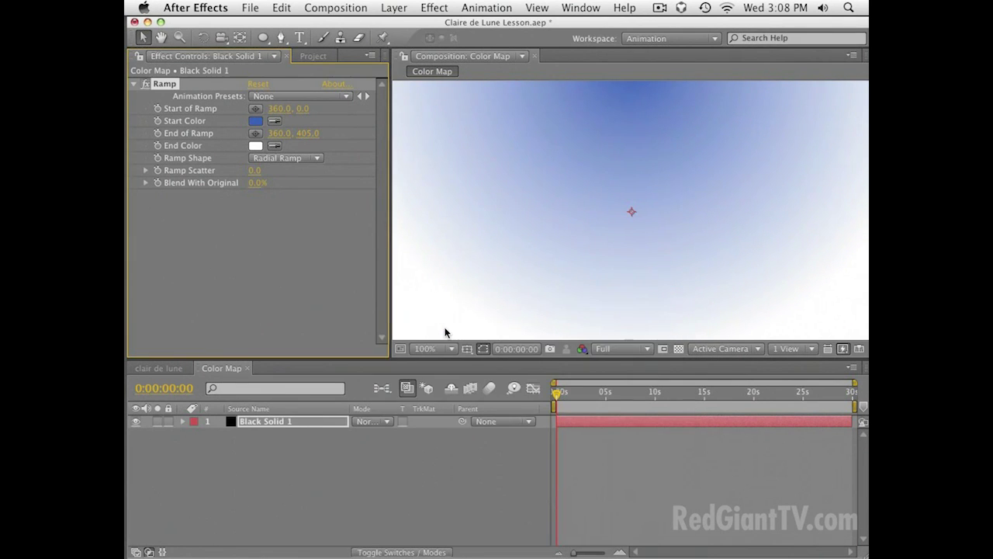
# Change the Ramp's End Color from white to a very dark color
pyautogui.click(256, 145)
pyautogui.click(519, 399)
pyautogui.moveTo(470, 515); pyautogui.dragTo(431, 510)
pyautogui.press('Return')
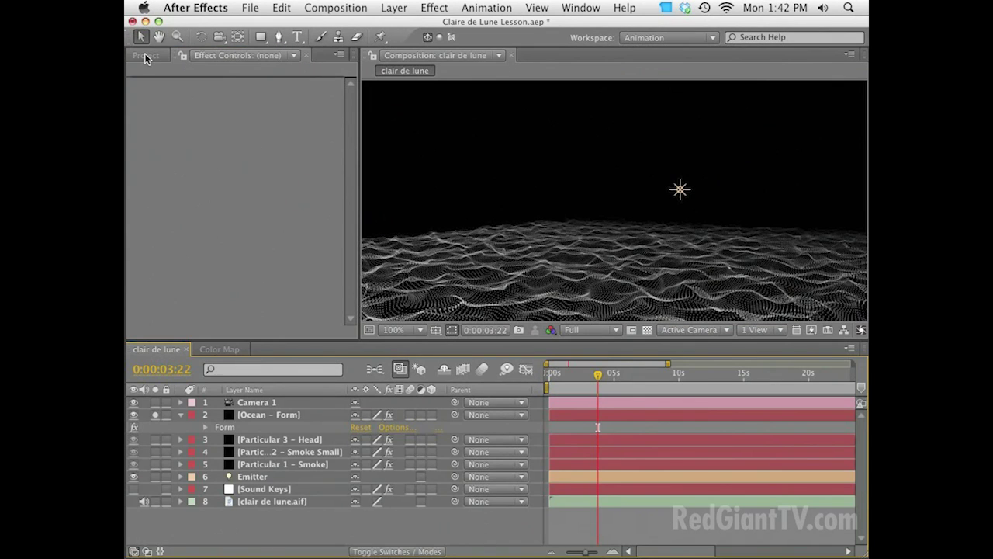
# Add the Color Map composition as the lowest layer of clair de lune and hide it
pyautogui.click(146, 57)
pyautogui.moveTo(166, 215); pyautogui.dragTo(141, 515)
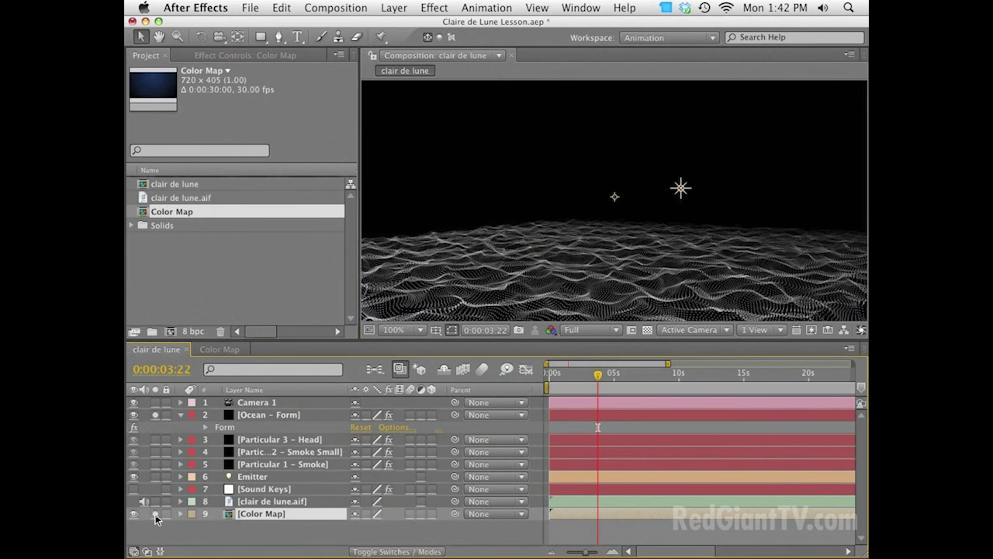
pyautogui.click(134, 515)
# In the Ocean layer's Form effect, set the Color and Alpha layer map to Color Map with RGB to RGB functionality
pyautogui.click(227, 425)
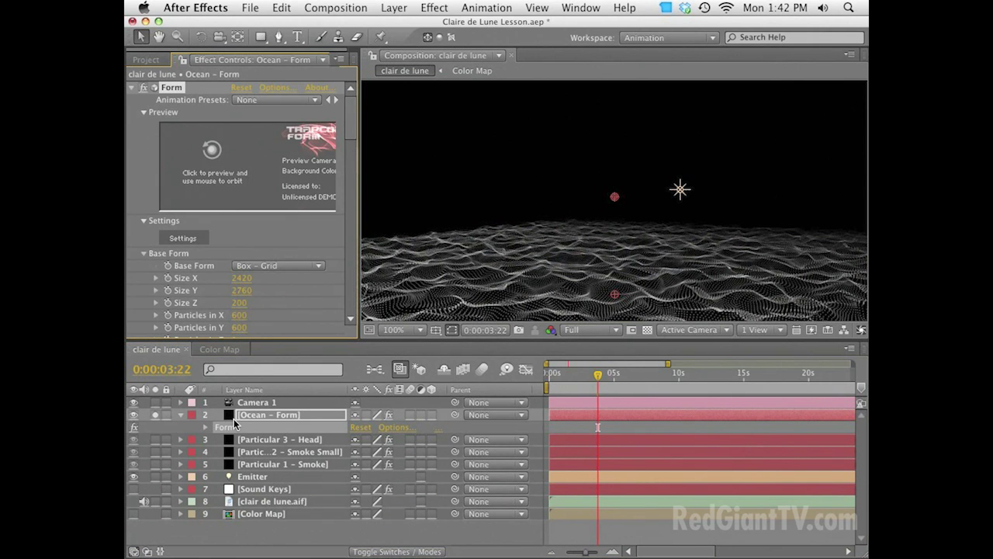
pyautogui.scroll(-20, 181, 165)
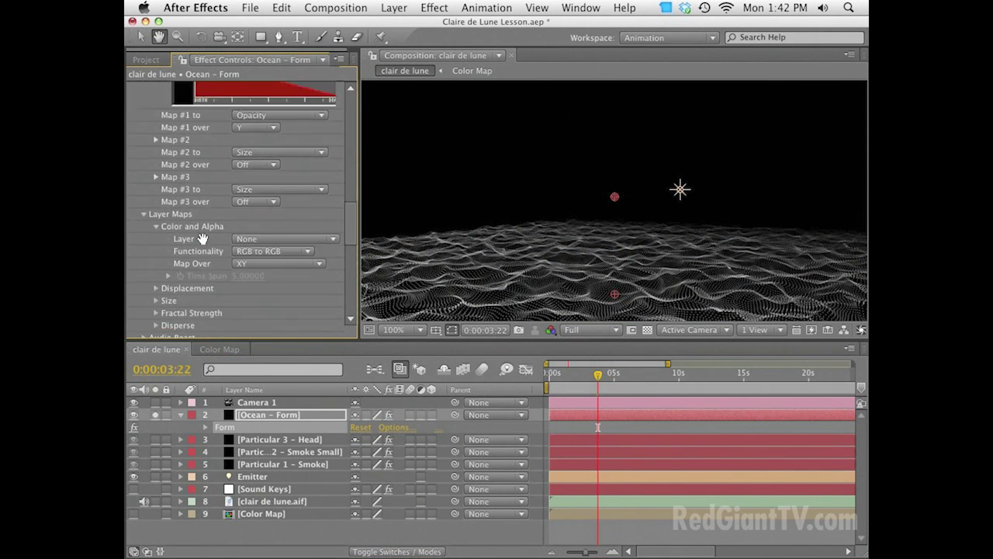
pyautogui.press('v')
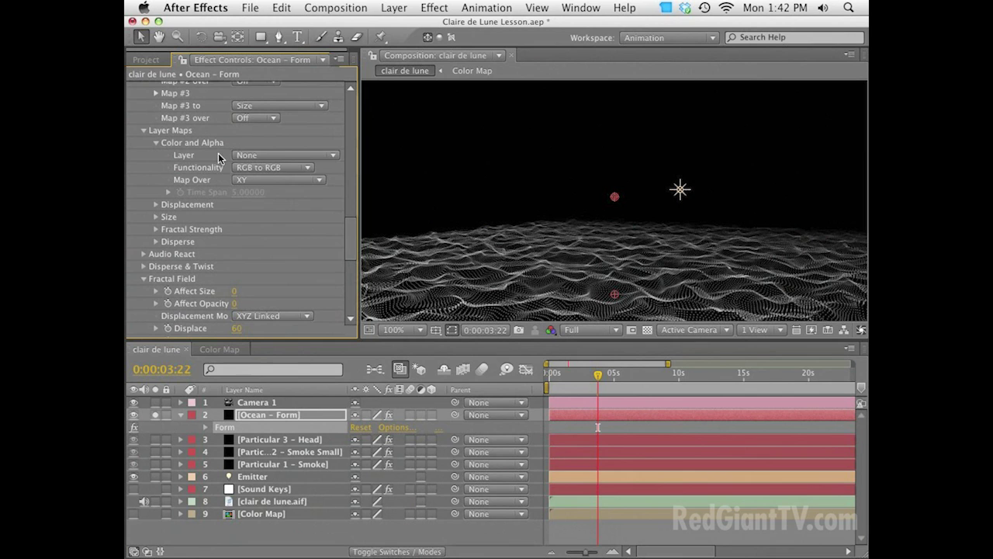
pyautogui.click(244, 156)
pyautogui.click(272, 237)
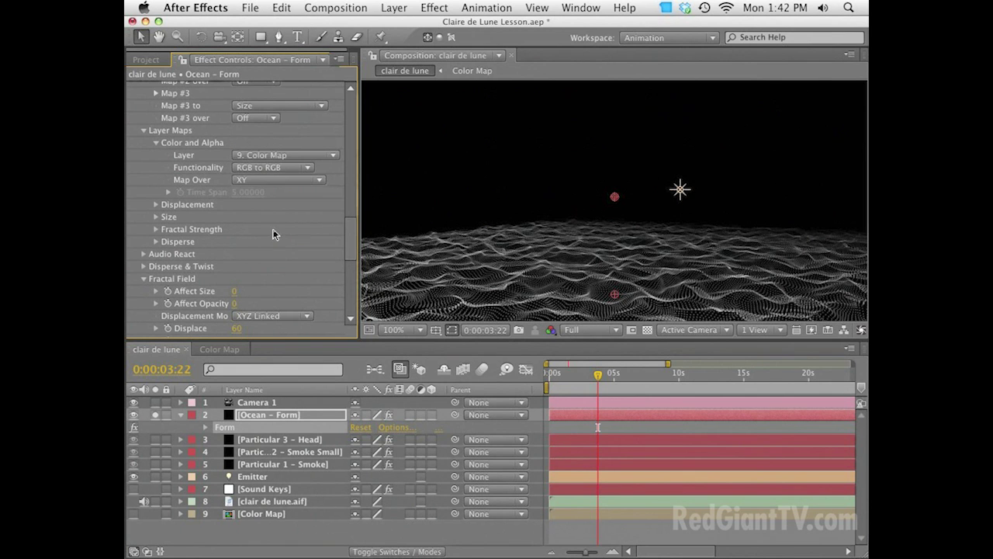
pyautogui.click(254, 169)
pyautogui.click(271, 163)
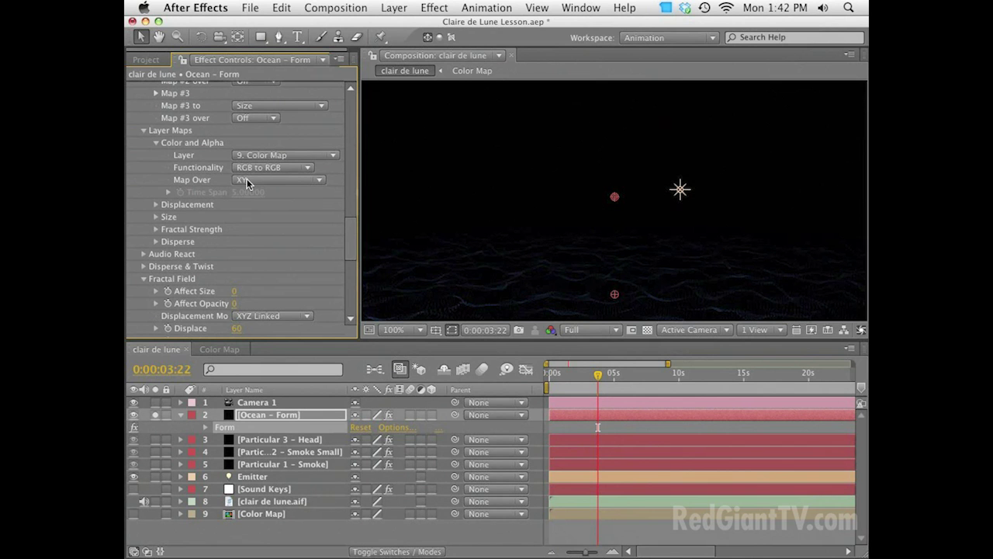
# Choose the Map Over plane for the Color and Alpha layer map in the Ocean layer's Form effect
pyautogui.click(247, 181)
pyautogui.click(289, 183)
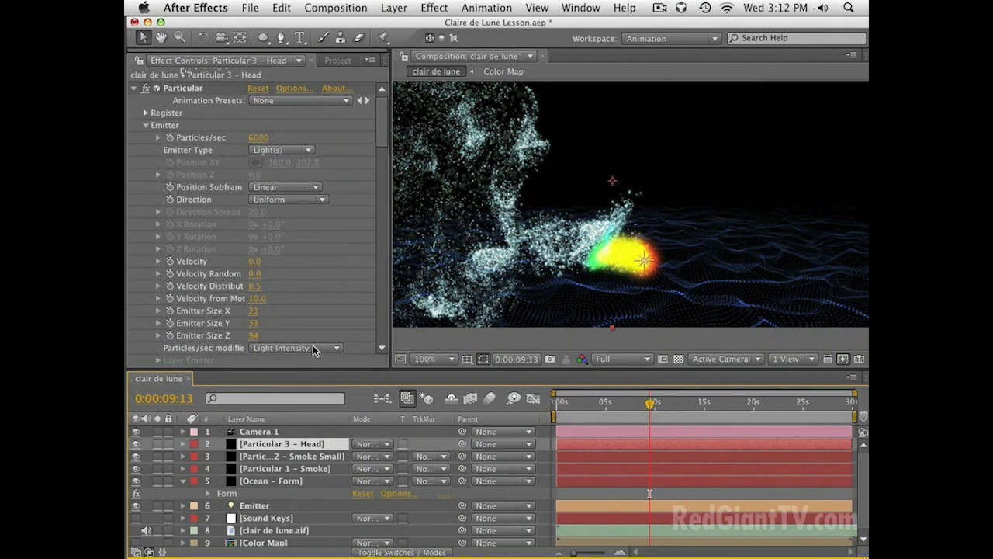
# Duplicate the clair de lune composition, rename the copy Reflection Map and open it
pyautogui.click(338, 60)
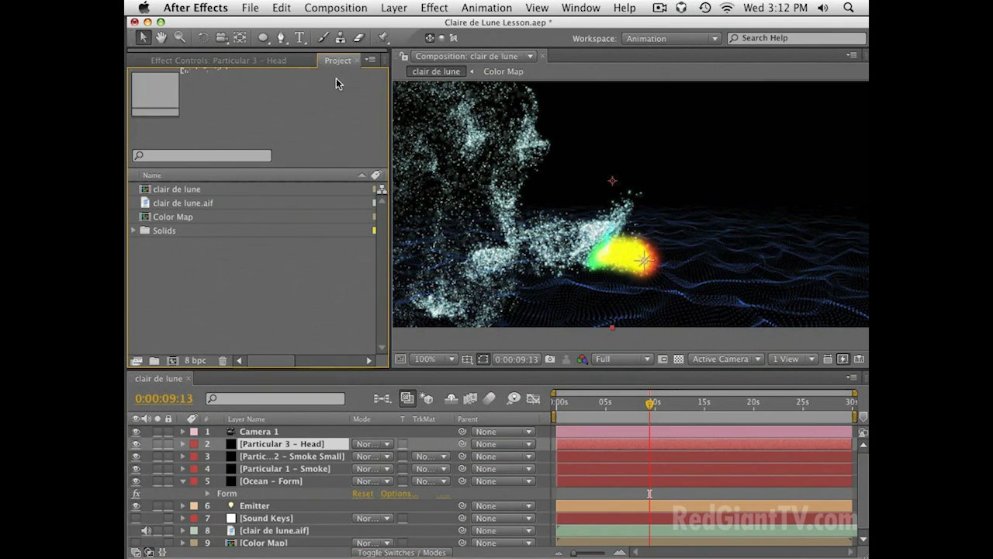
pyautogui.click(177, 190)
pyautogui.press('super+d')
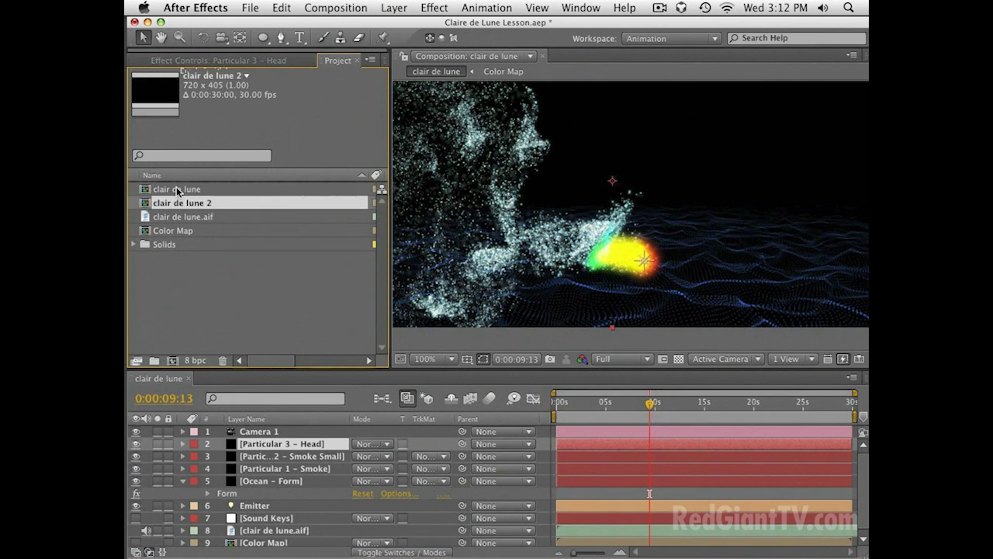
pyautogui.press('Return')
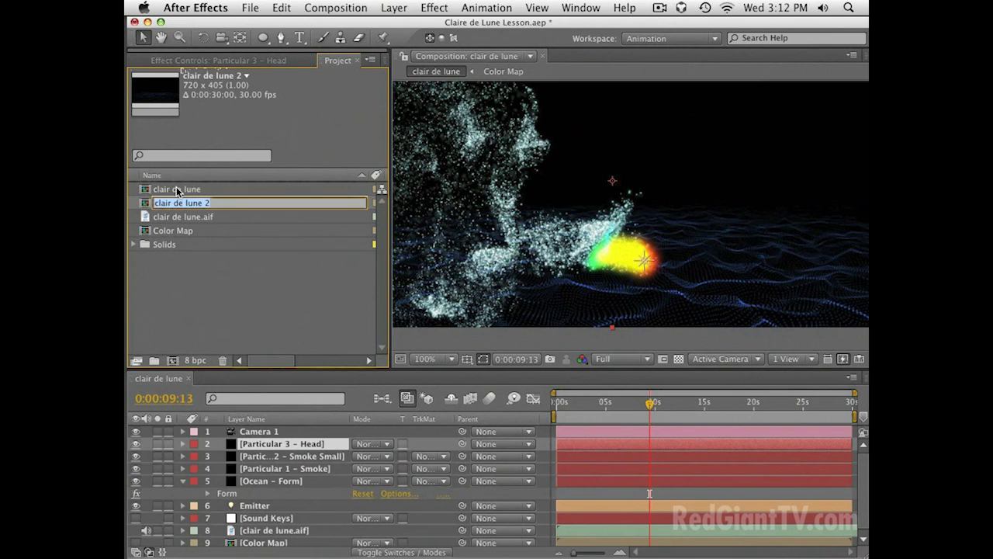
pyautogui.write('Reflection Map')
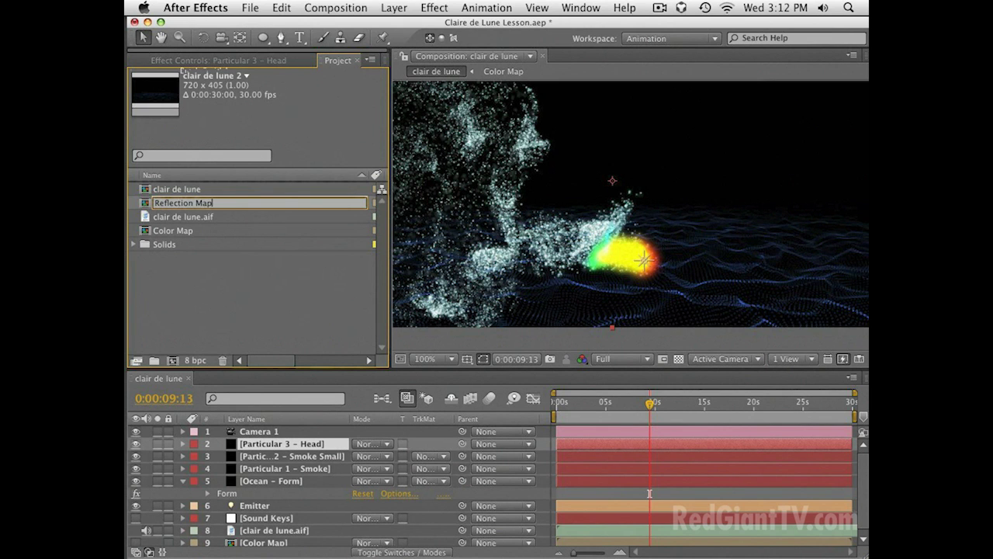
pyautogui.press('Return')
pyautogui.press('KP_Enter')
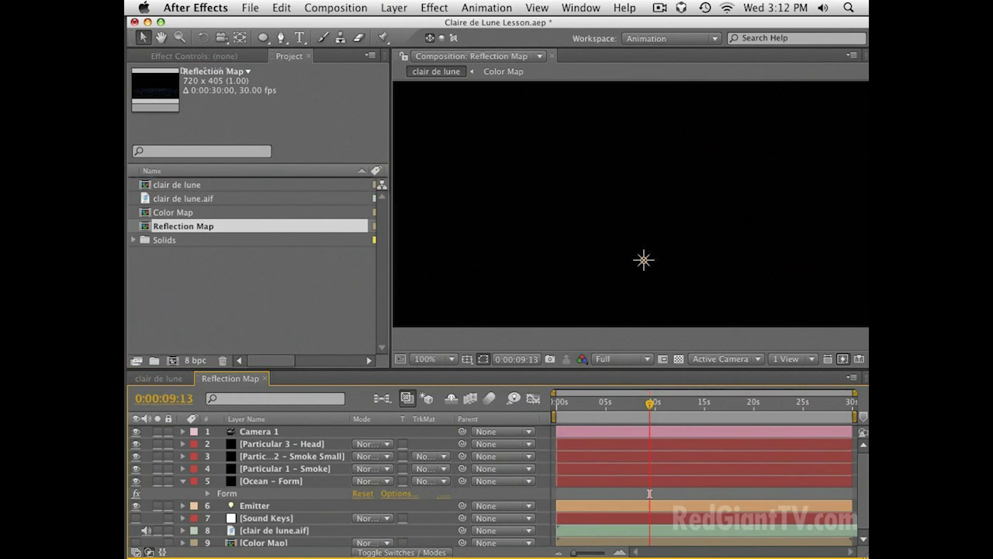
# Delete the Color Map and Ocean - Form layers from Reflection Map and hide the two Particular smoke layers
pyautogui.press('h')
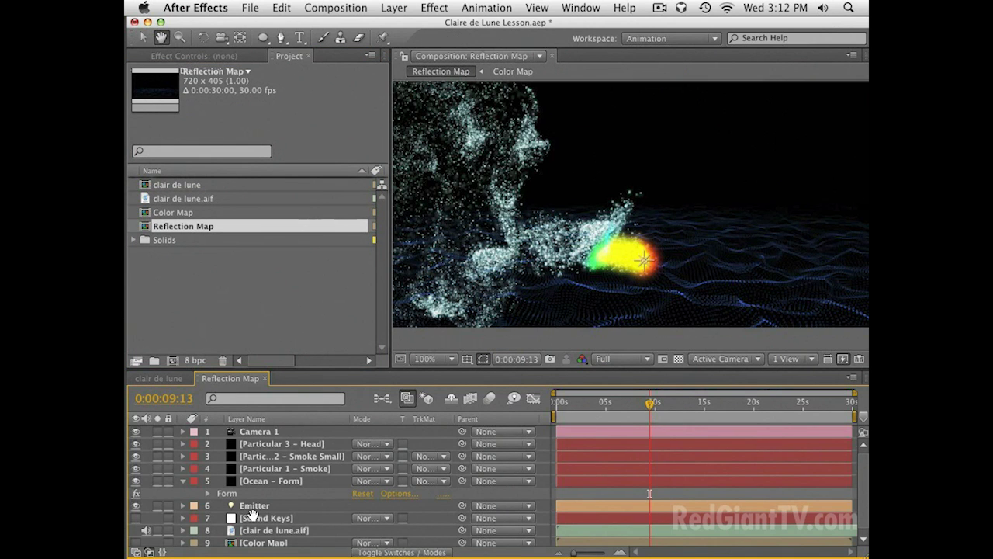
pyautogui.moveTo(251, 515); pyautogui.dragTo(272, 479)
pyautogui.press('v')
pyautogui.click(262, 540)
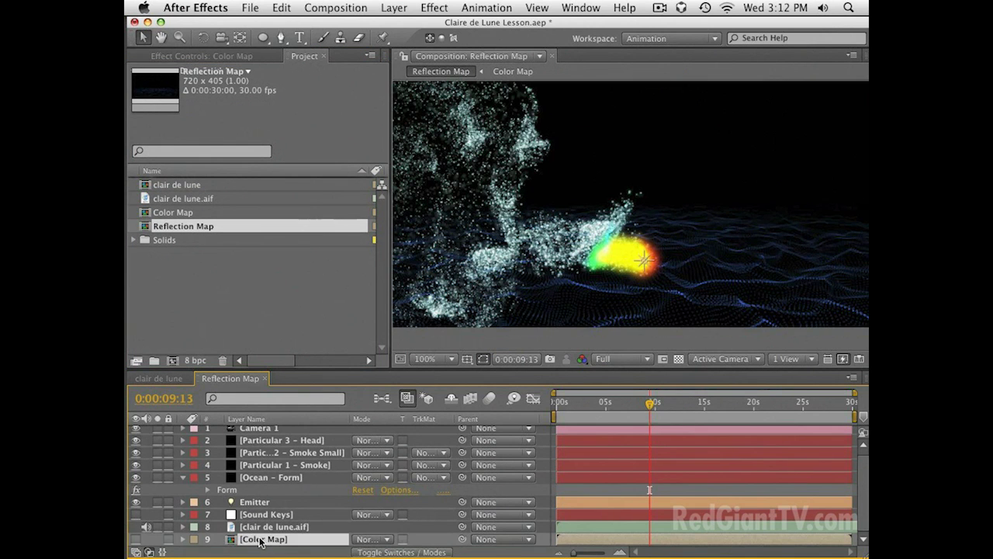
pyautogui.press('Delete')
pyautogui.click(265, 478)
pyautogui.press('Delete')
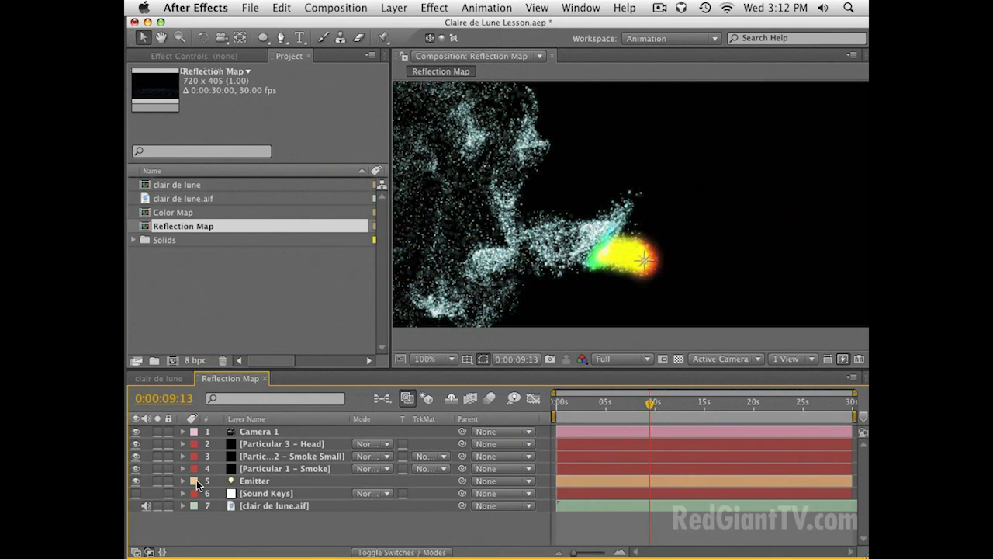
pyautogui.click(138, 465)
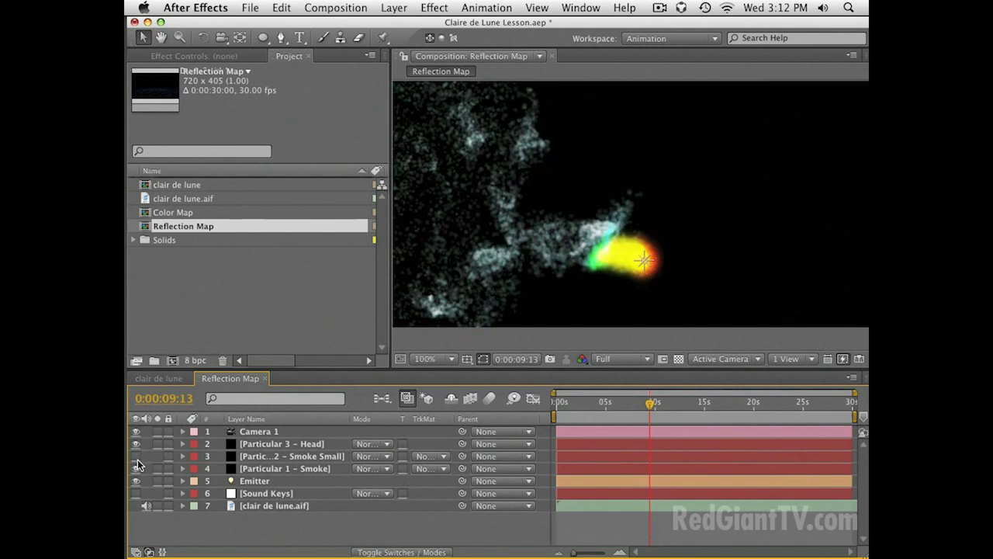
pyautogui.click(139, 466)
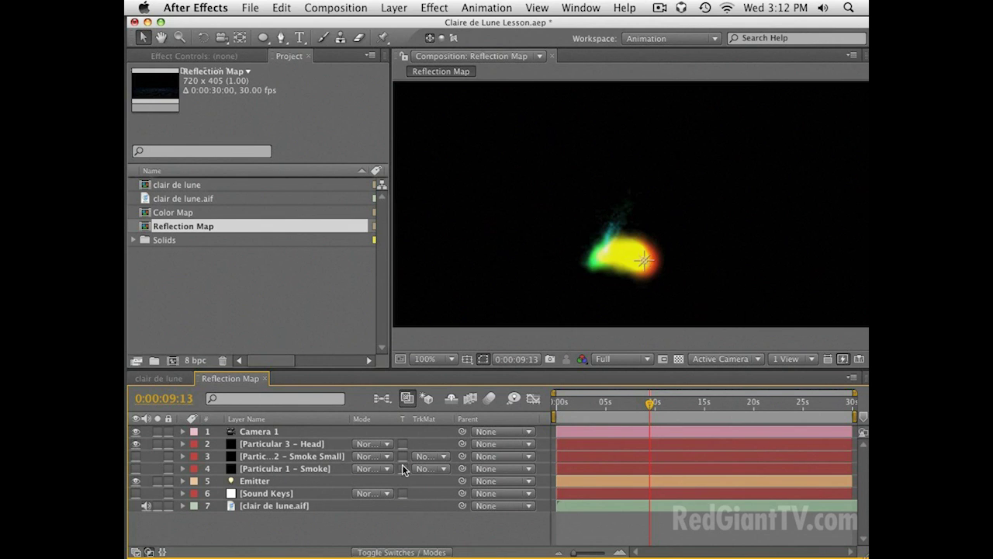
# At 0:00:13:12, set the World Transform X Rotation of Particular 3 - Head to 90°
pyautogui.click(265, 482)
pyautogui.moveTo(605, 406); pyautogui.dragTo(689, 414)
pyautogui.click(689, 415)
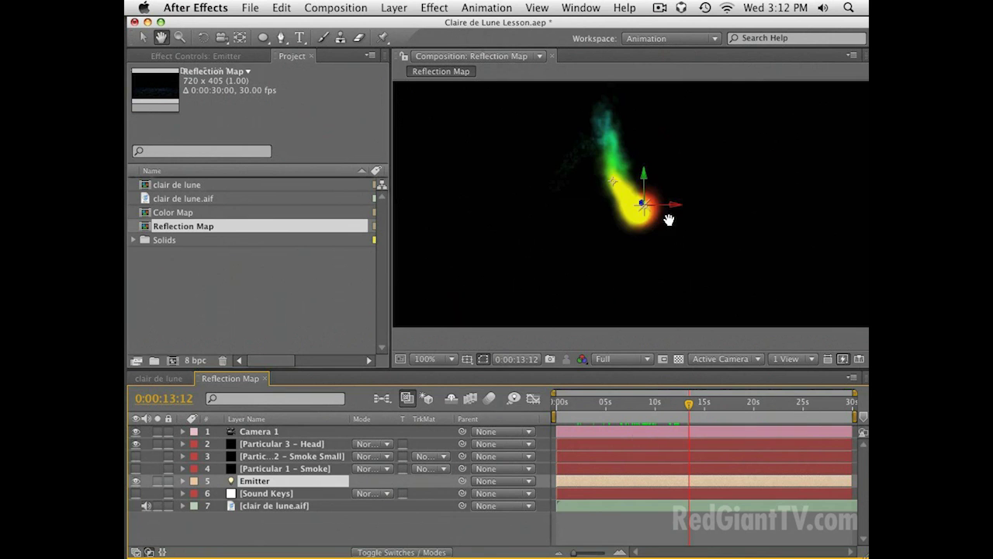
pyautogui.click(276, 443)
pyautogui.press('e')
pyautogui.doubleClick(246, 455)
pyautogui.scroll(-10, 237, 260)
pyautogui.scroll(-10, 238, 268)
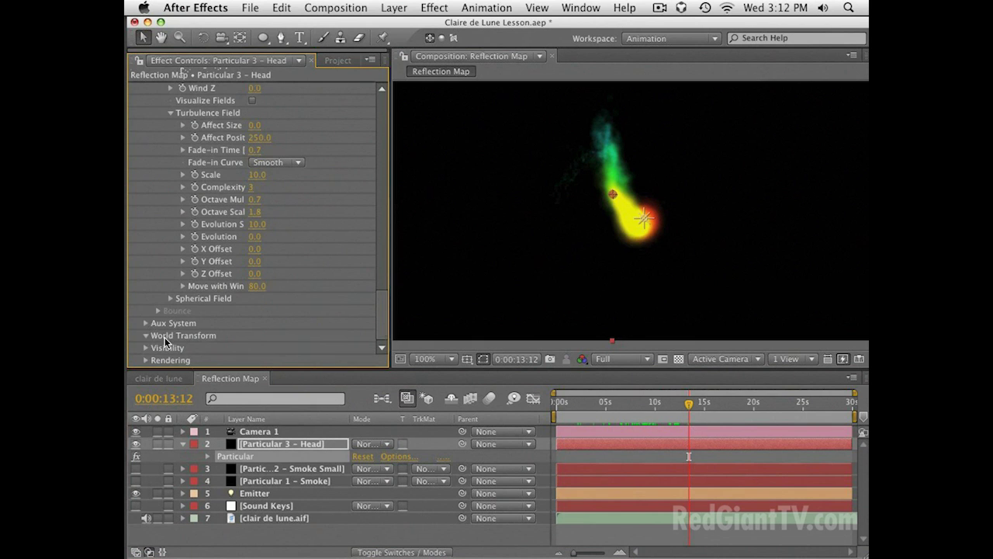
pyautogui.scroll(-3, 215, 288)
pyautogui.click(273, 275)
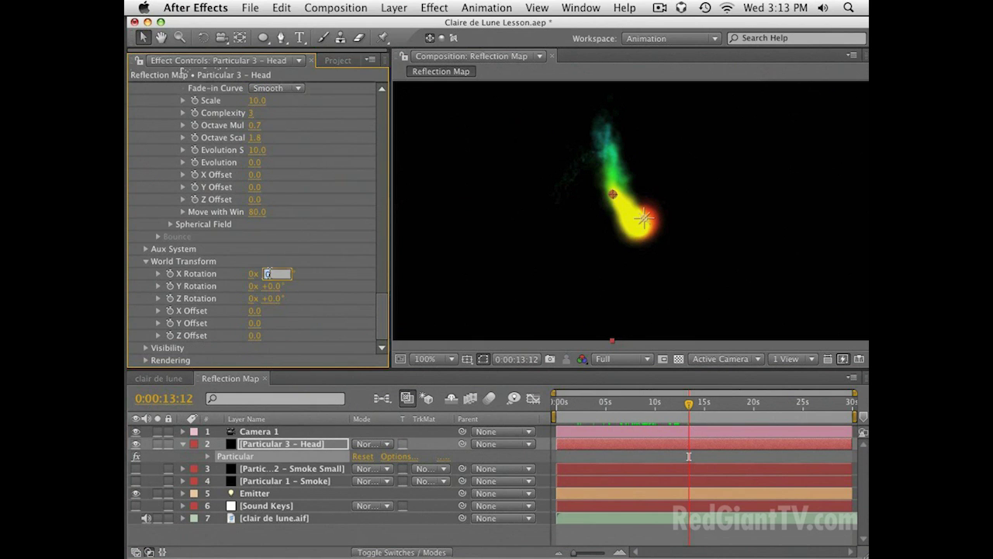
pyautogui.press('Return')
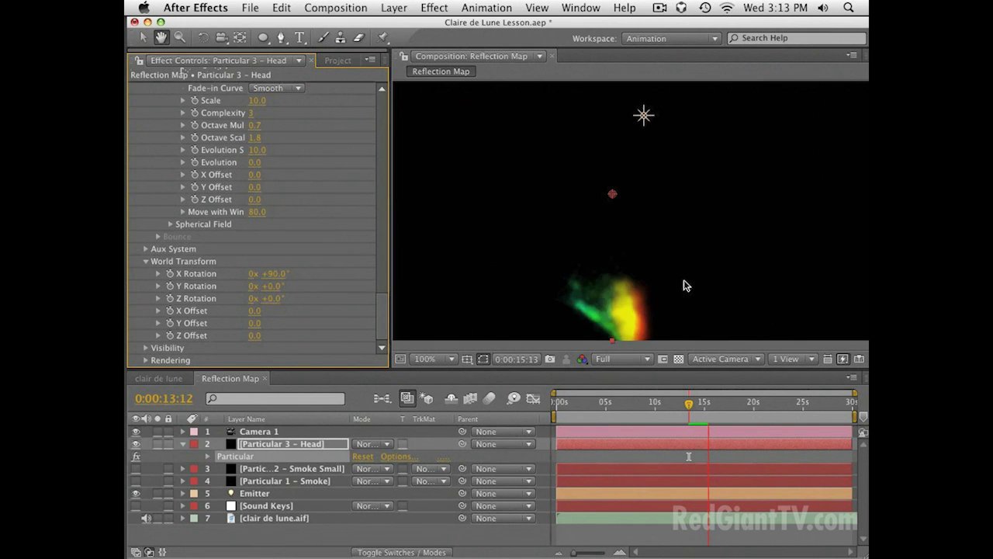
# At 0:00:15:13, set the World Transform Y Offset of Particular 3 - Head to about -160
pyautogui.press('space')
pyautogui.moveTo(693, 222); pyautogui.dragTo(674, 268)
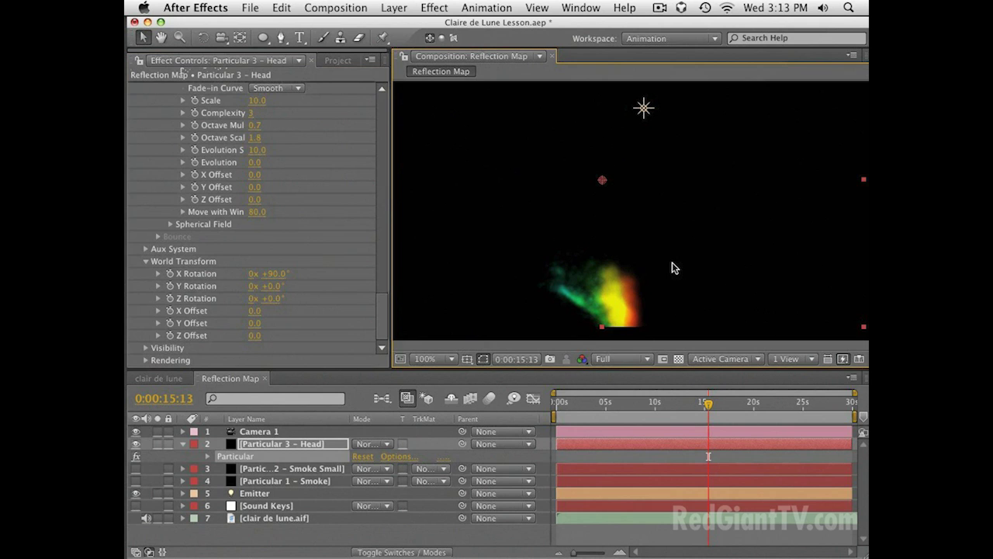
pyautogui.moveTo(654, 273); pyautogui.dragTo(653, 285)
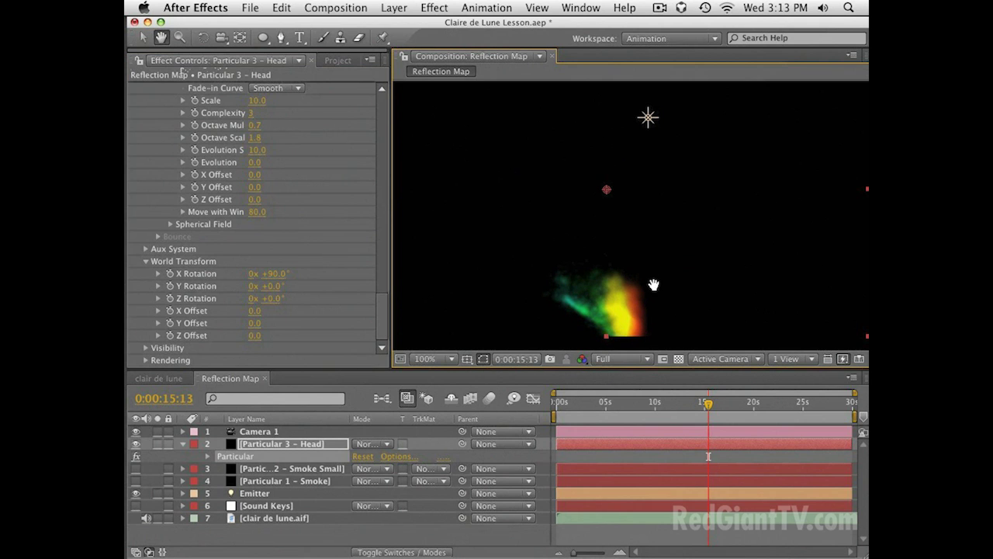
pyautogui.press('space')
pyautogui.press('e')
pyautogui.moveTo(652, 295)
pyautogui.mouseDown()
pyautogui.moveTo(665, 261)
pyautogui.moveTo(647, 315)
pyautogui.mouseUp()
pyautogui.press('super+z')
pyautogui.press('space')
pyautogui.moveTo(261, 329); pyautogui.dragTo(245, 329)
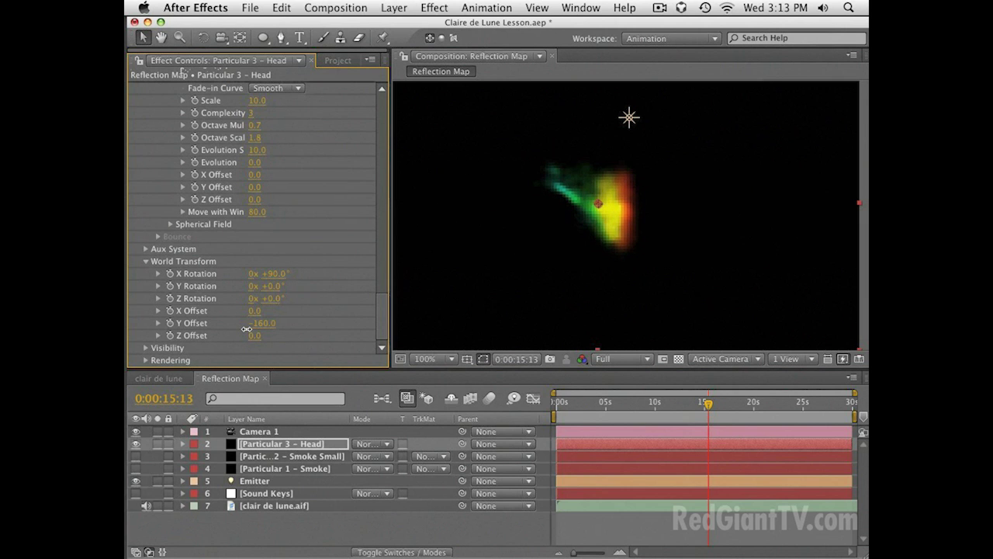
# Try an Emitter Size Z of 20 on Particular 3 - Head and settle on 25
pyautogui.click(382, 89)
pyautogui.doubleClick(385, 101)
pyautogui.click(385, 101)
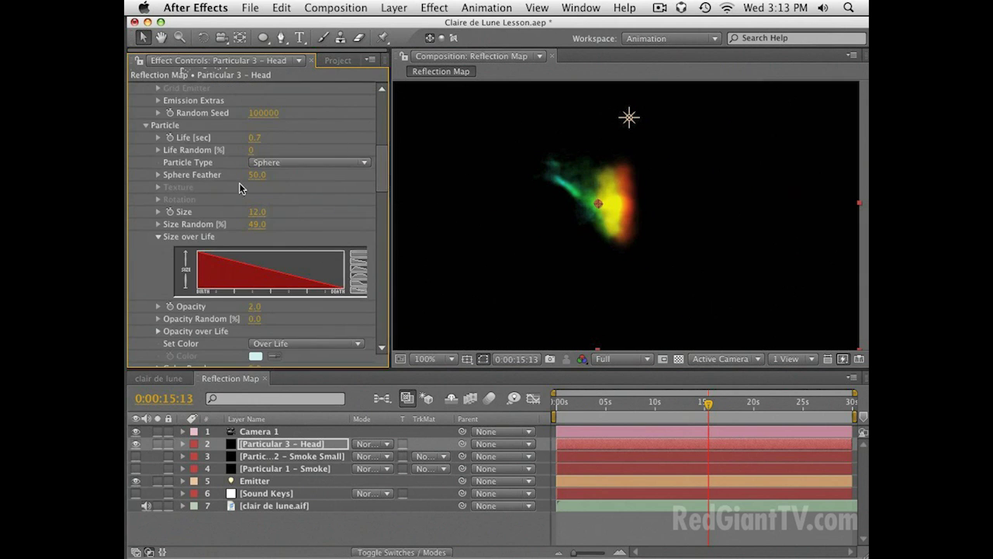
pyautogui.moveTo(233, 149); pyautogui.dragTo(253, 262)
pyautogui.scroll(10, 253, 262)
pyautogui.click(253, 327)
pyautogui.write('20')
pyautogui.press('Return')
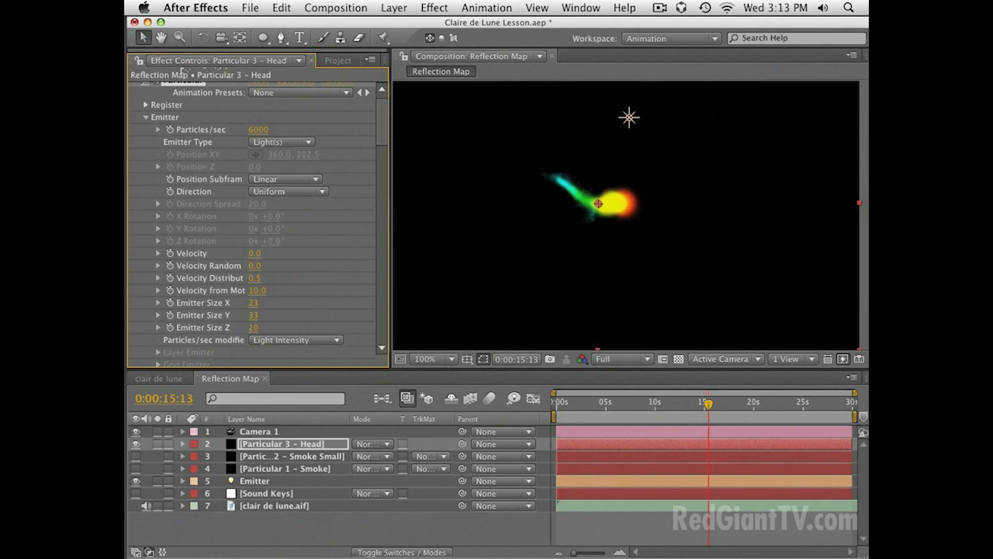
pyautogui.click(253, 328)
pyautogui.write('25')
pyautogui.press('Return')
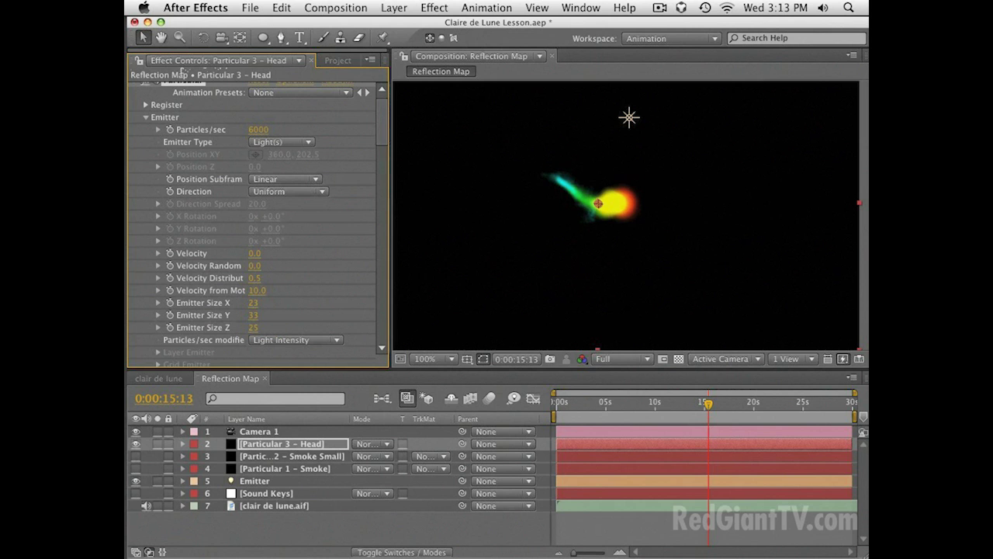
# Close the Reflection Map composition and place a new, locked clair de lune viewer beside the existing one
pyautogui.click(265, 378)
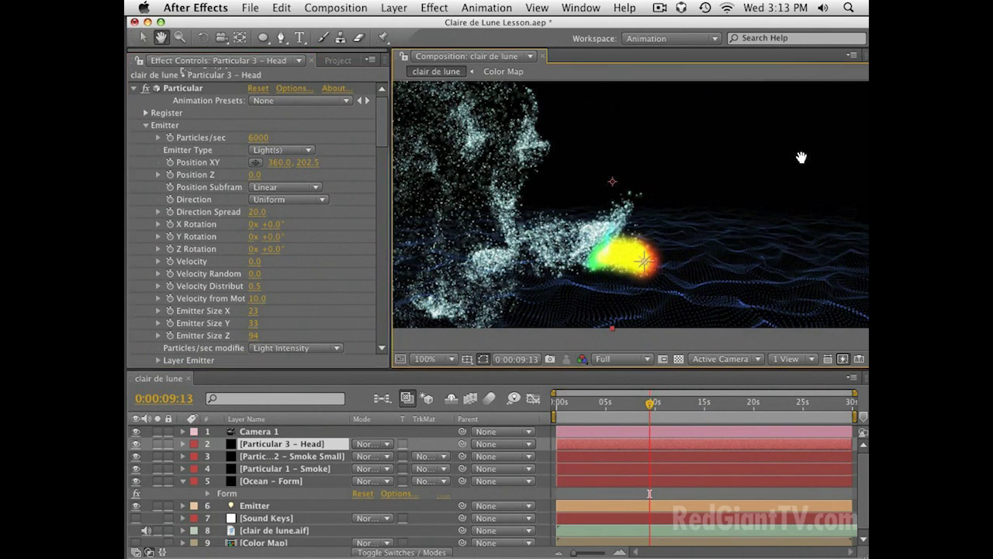
pyautogui.moveTo(801, 154); pyautogui.dragTo(783, 168)
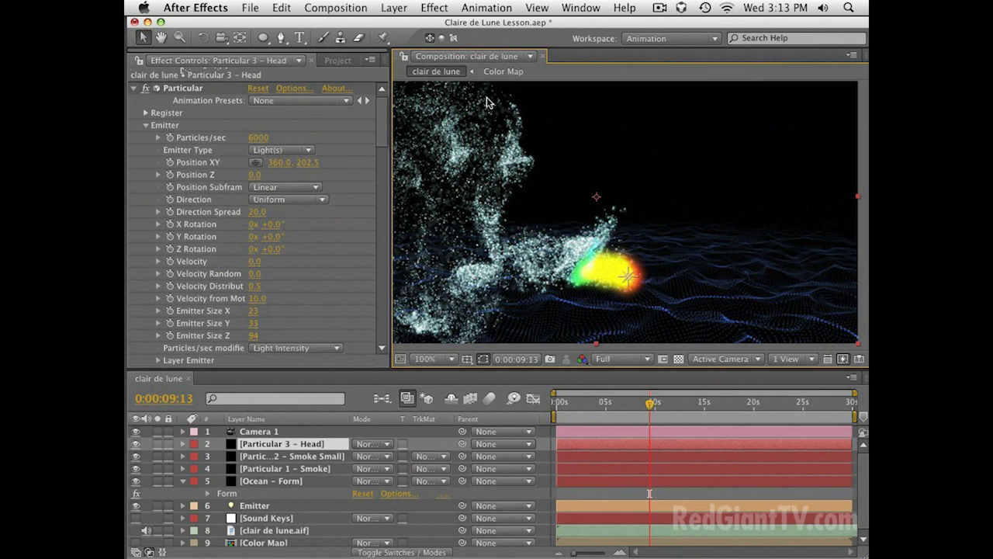
pyautogui.press('super+z')
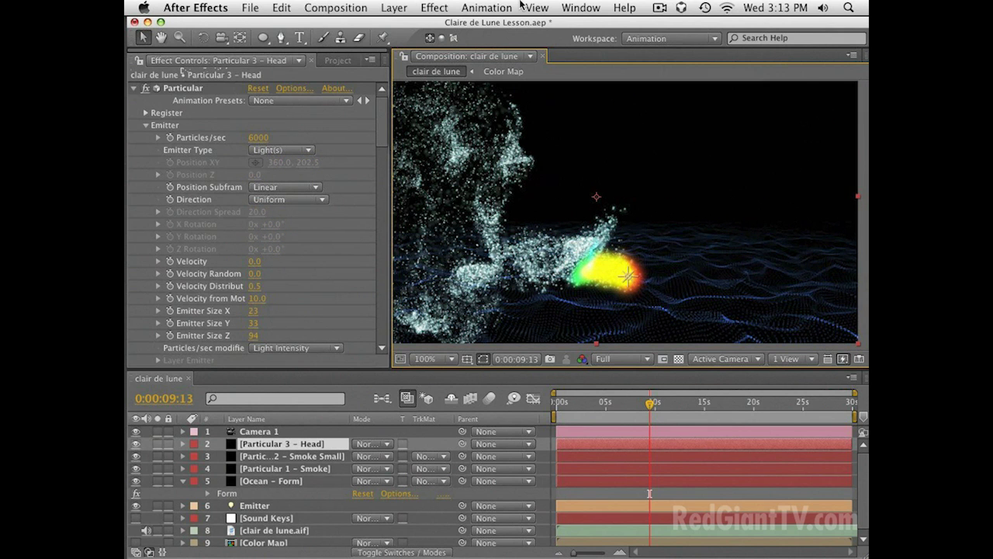
pyautogui.click(529, 8)
pyautogui.click(557, 26)
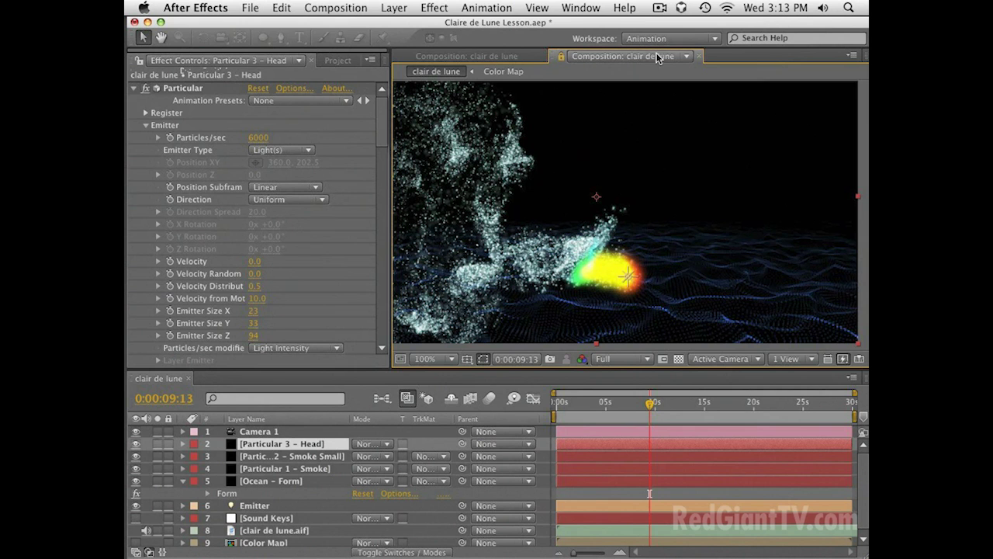
pyautogui.moveTo(554, 55)
pyautogui.mouseDown()
pyautogui.moveTo(670, 136)
pyautogui.moveTo(852, 204)
pyautogui.mouseUp()
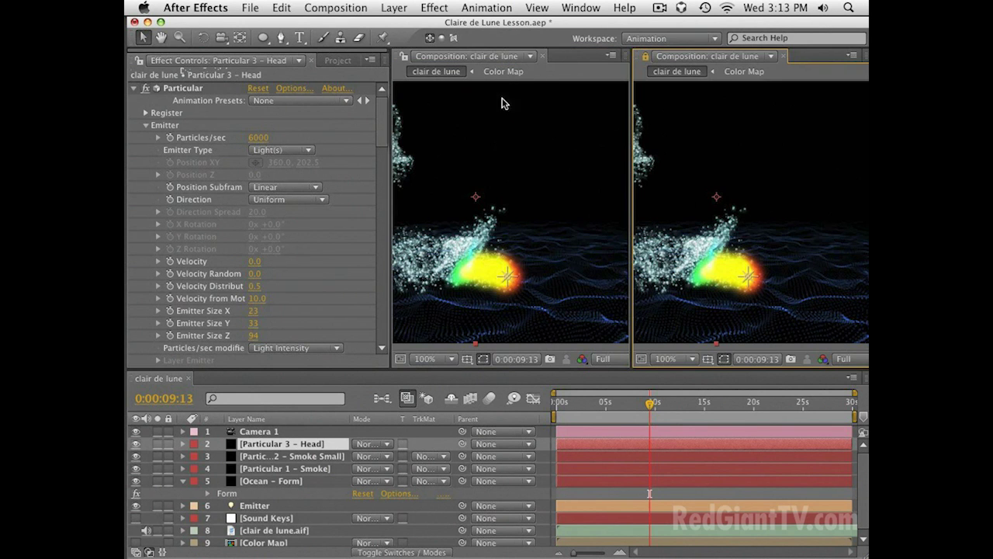
# Show and lock Color Map in the other viewer and add the Reflection Map composition as its top layer
pyautogui.click(498, 71)
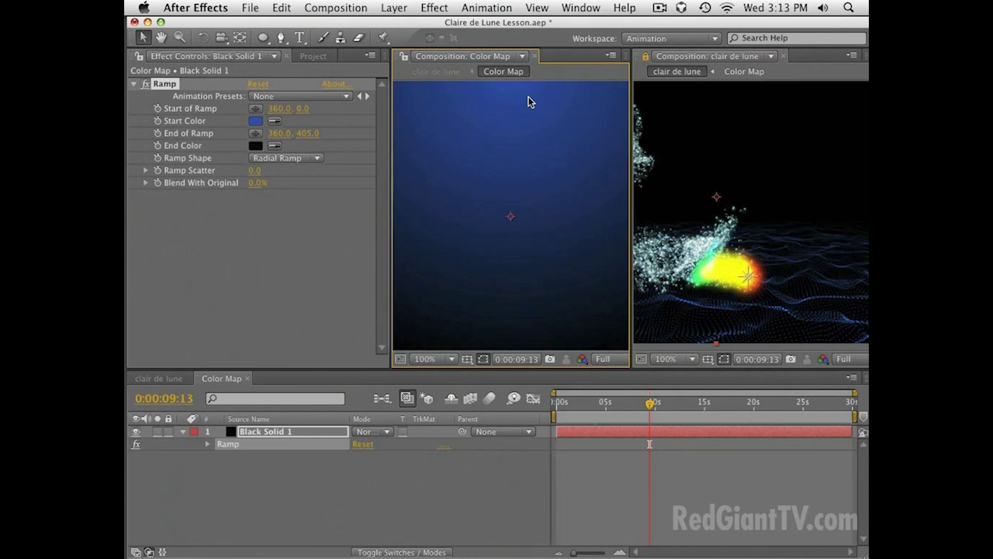
pyautogui.click(404, 55)
pyautogui.click(311, 57)
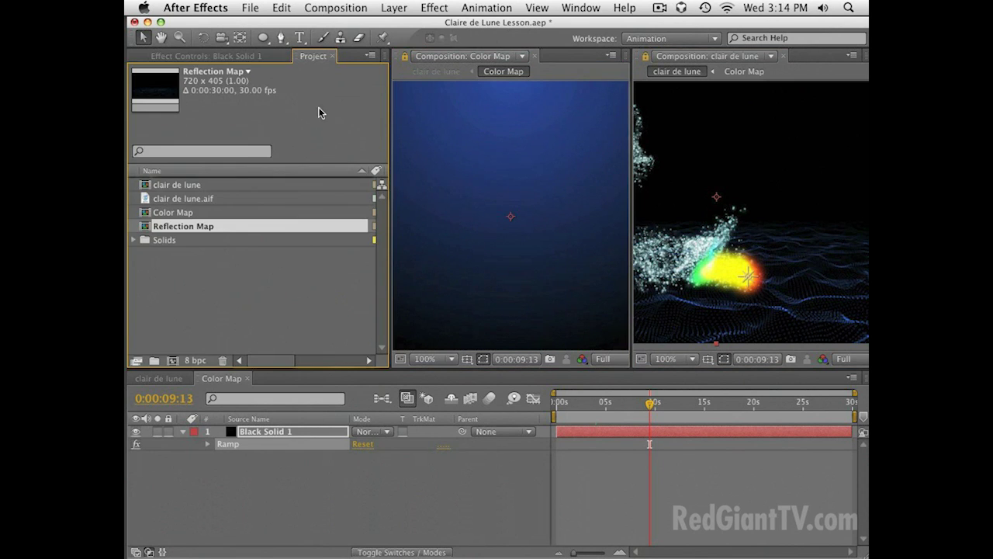
pyautogui.moveTo(695, 219); pyautogui.dragTo(481, 233)
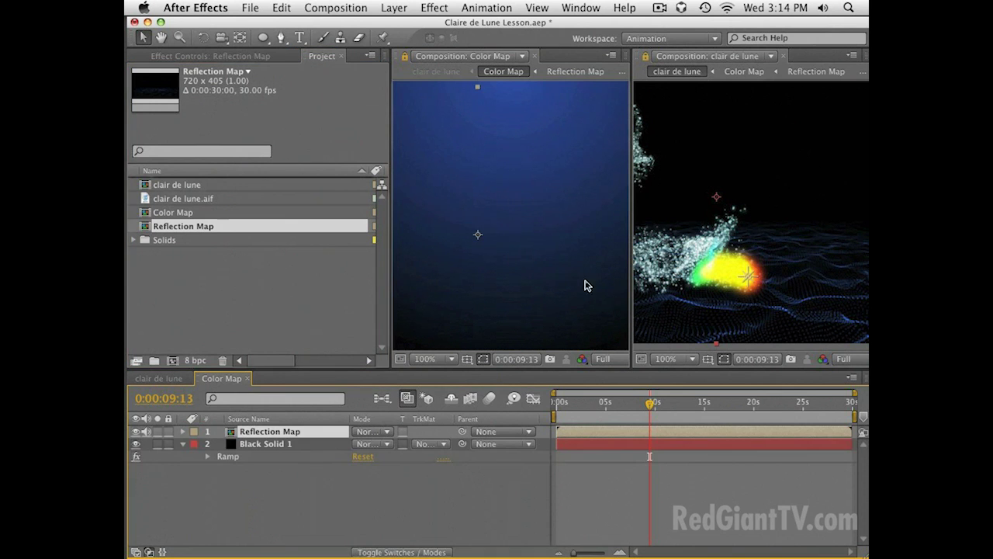
pyautogui.click(717, 268)
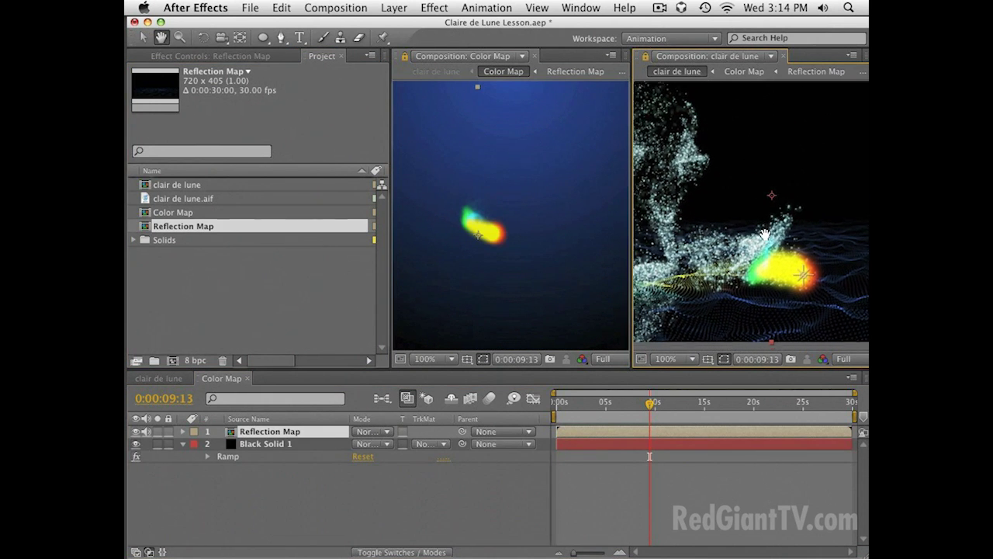
# Rearrange the two viewers' widths and move the Reflection Map layer toward the center of Color Map
pyautogui.moveTo(390, 256); pyautogui.dragTo(232, 256)
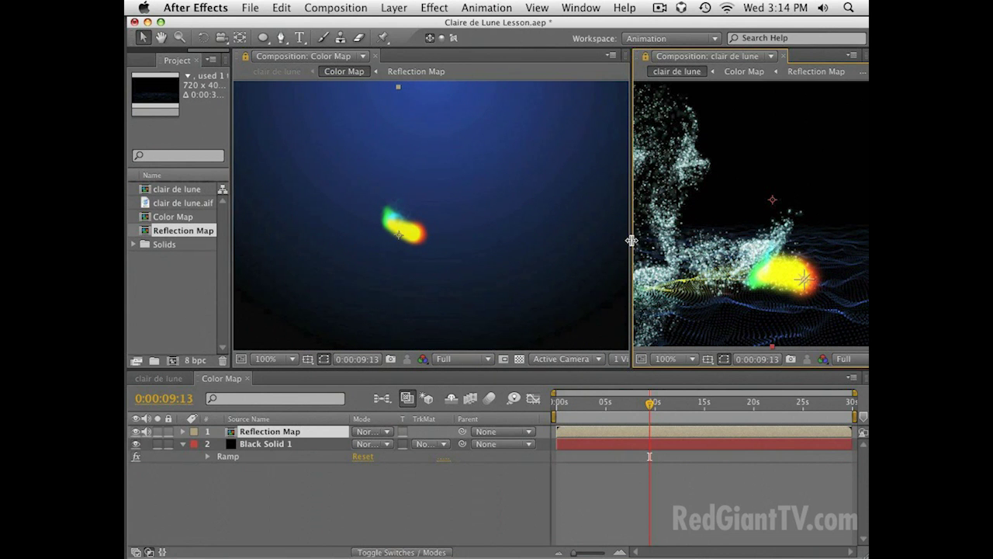
pyautogui.moveTo(632, 241); pyautogui.dragTo(551, 241)
pyautogui.moveTo(380, 239); pyautogui.dragTo(391, 121)
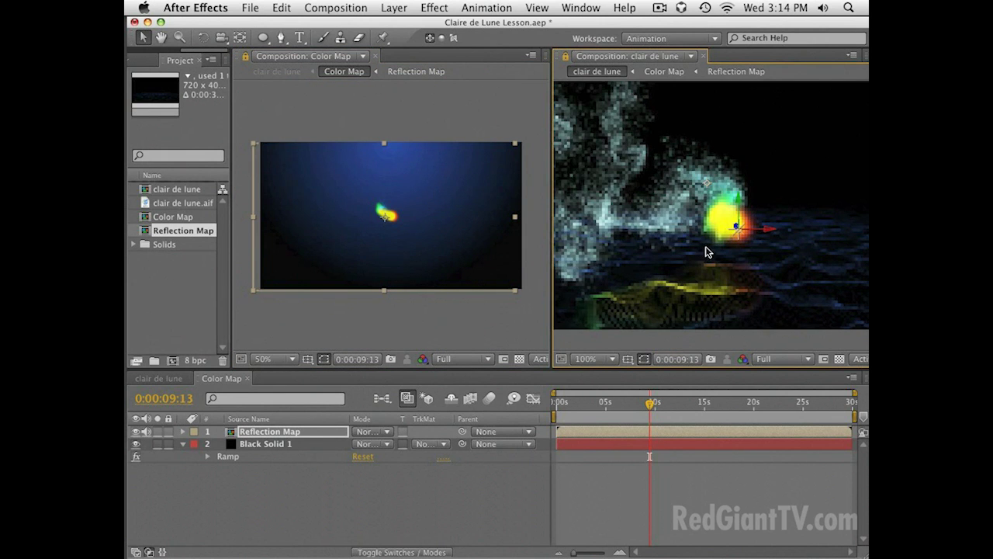
# Scale the Reflection Map layer to about two thirds of its width and height, and close the Color Map viewer
pyautogui.click(261, 218)
pyautogui.moveTo(253, 216); pyautogui.dragTo(300, 226)
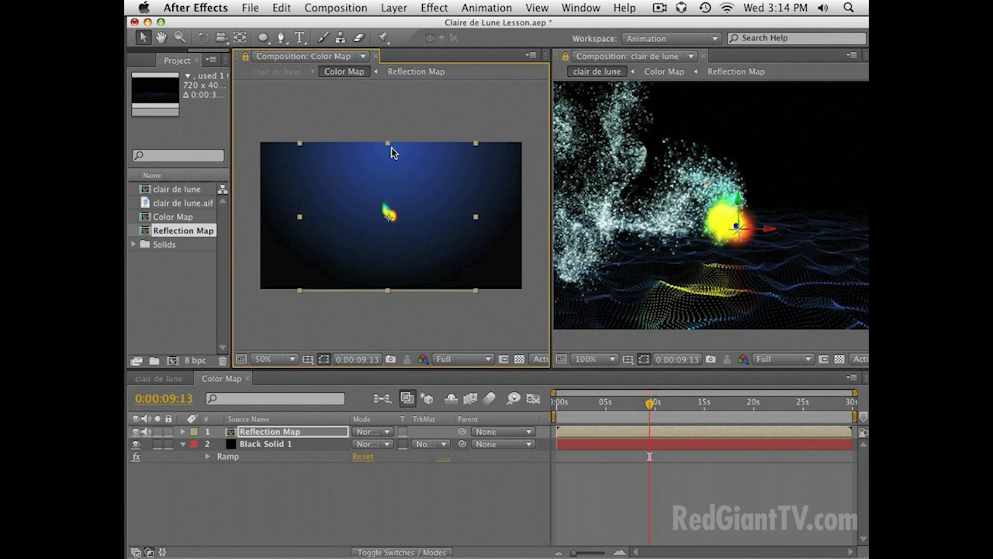
pyautogui.moveTo(389, 143); pyautogui.dragTo(388, 168)
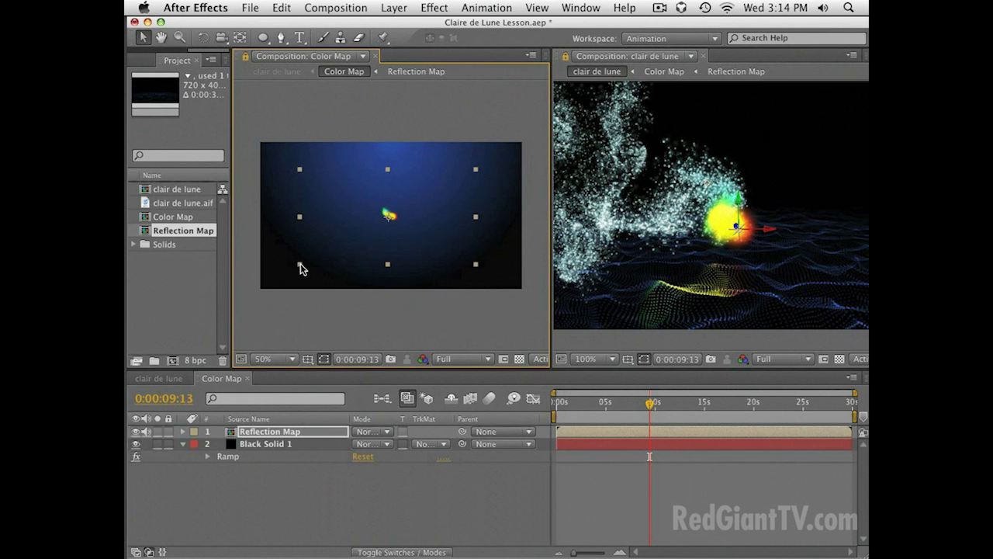
pyautogui.click(375, 56)
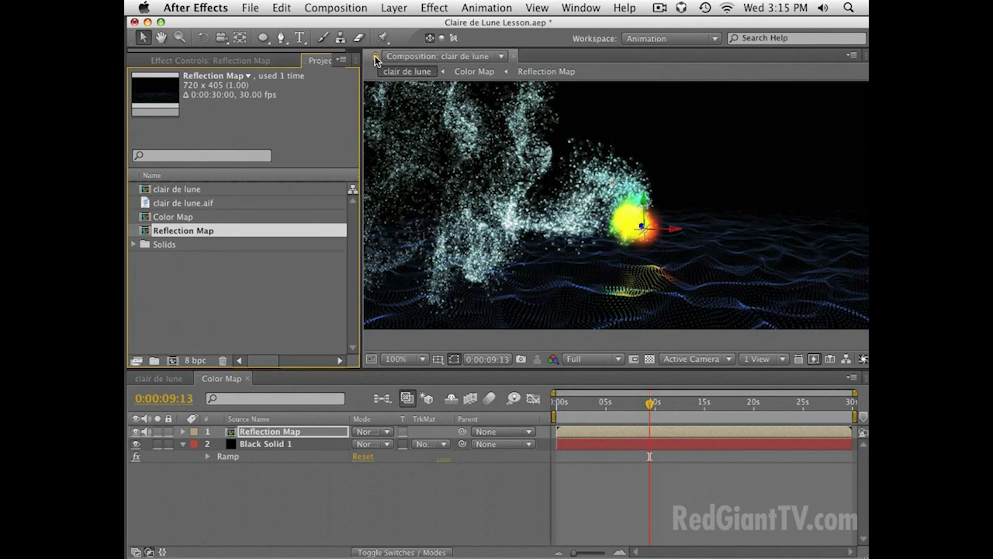
# Open the Reflection Map composition and make the Particular 2 - Smoke Small layer visible
pyautogui.scroll(-2, 663, 233)
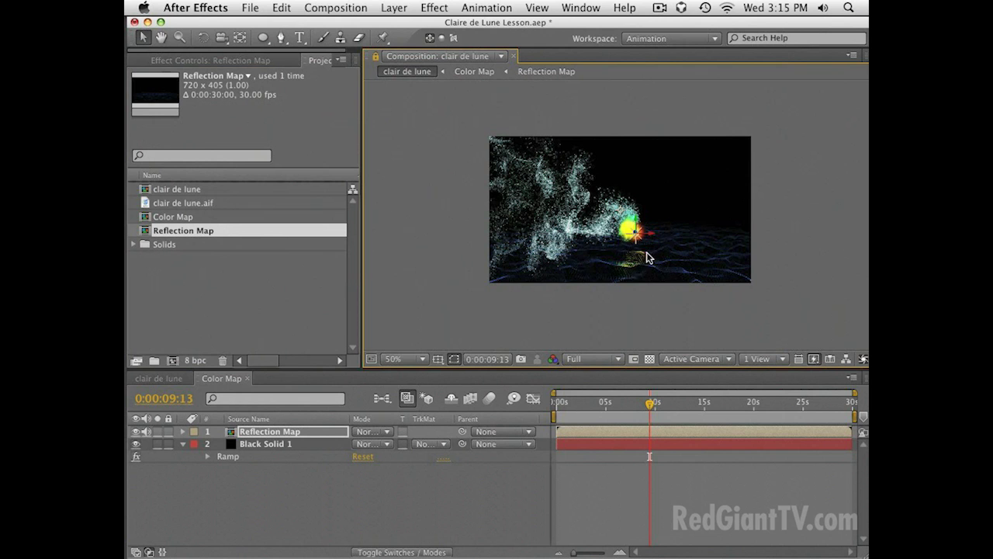
pyautogui.scroll(2, 683, 239)
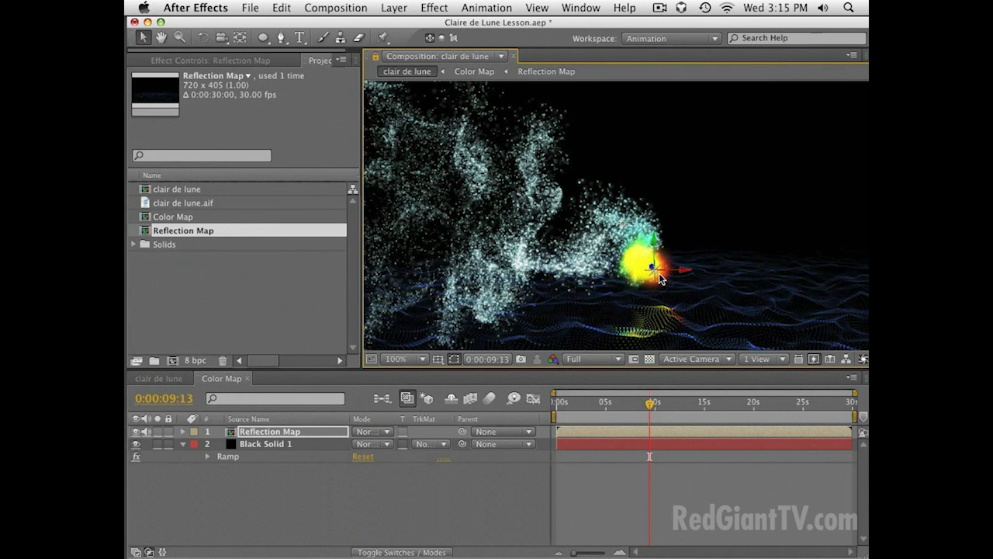
pyautogui.doubleClick(284, 435)
pyautogui.click(136, 456)
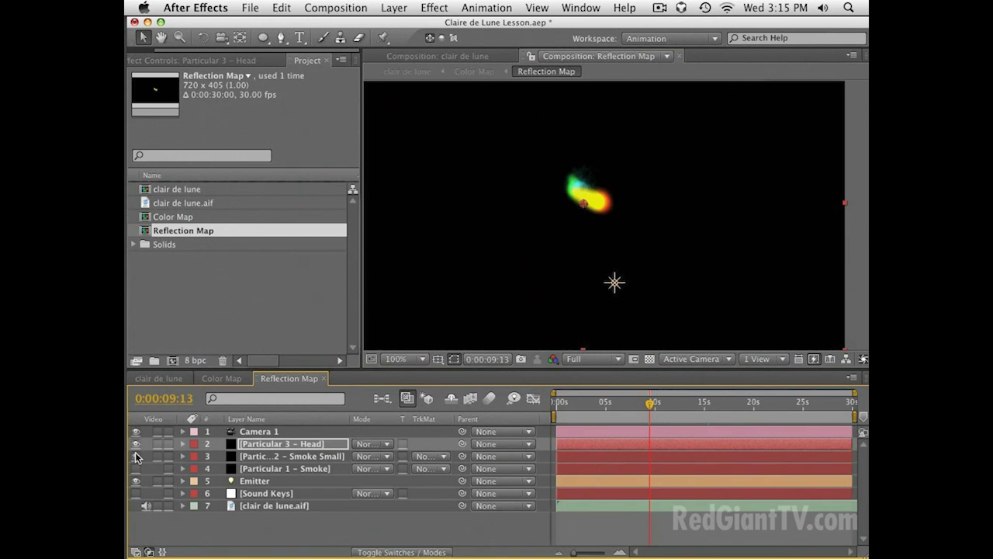
# Set the World Transform X Rotation of the Particular 2 - Smoke Small effect to 90°
pyautogui.click(263, 458)
pyautogui.press('e')
pyautogui.doubleClick(233, 469)
pyautogui.press('space')
pyautogui.scroll(-15, 306, 240)
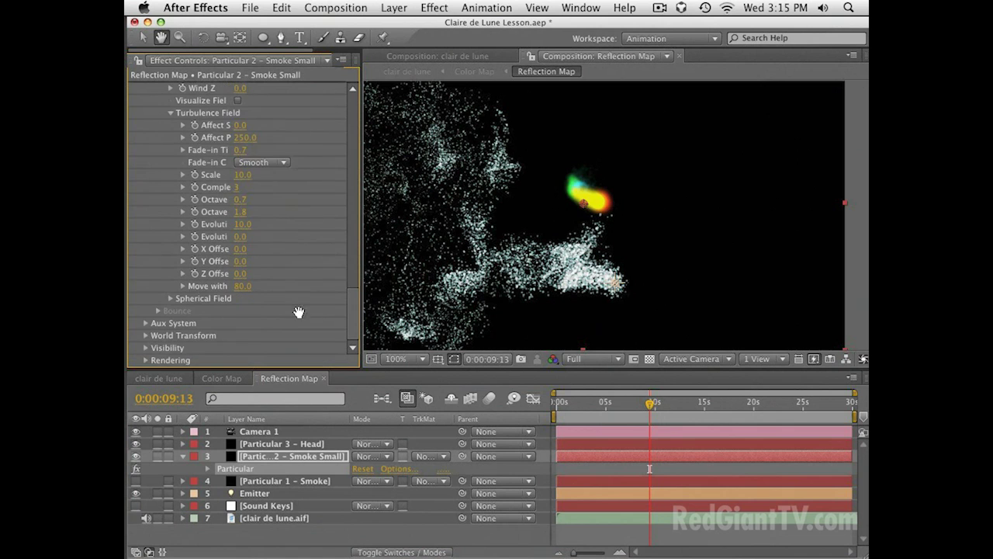
pyautogui.click(146, 335)
pyautogui.scroll(-2, 147, 326)
pyautogui.click(261, 298)
pyautogui.write('90')
pyautogui.press('Return')
# Check the World Transform offsets of Particular 3 - Head and return to those of Particular 2 - Smoke Small
pyautogui.press('super+Up')
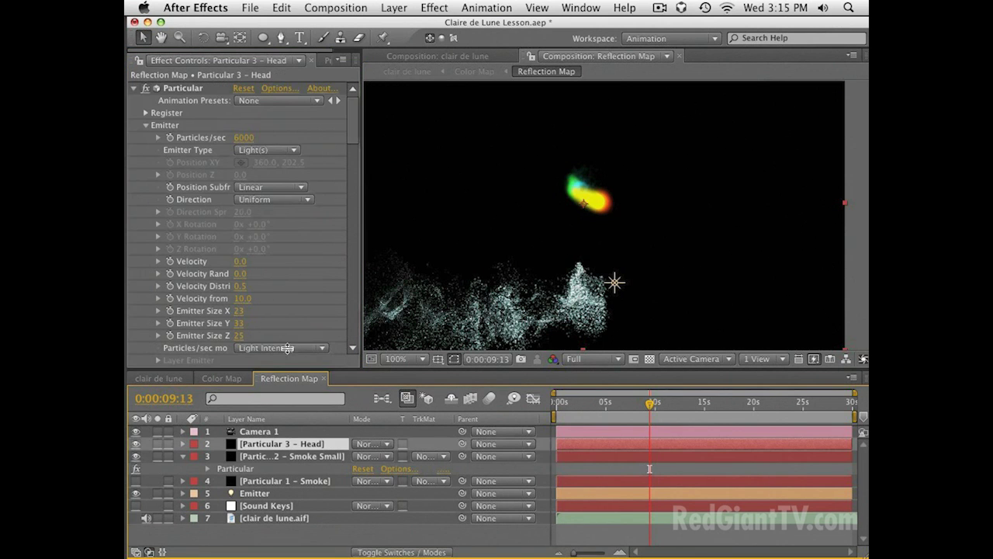
pyautogui.scroll(-5, 258, 264)
pyautogui.scroll(-10, 263, 264)
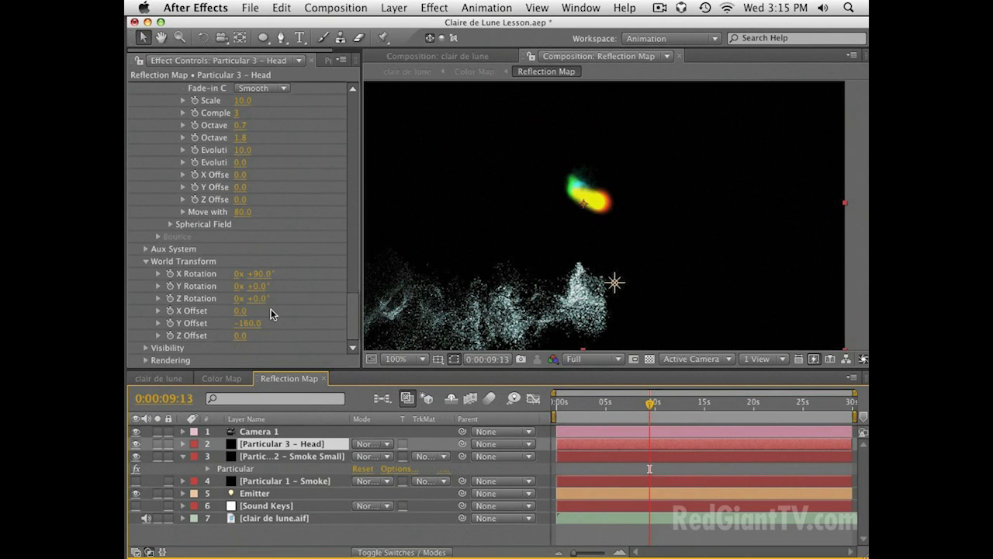
pyautogui.click(263, 458)
pyautogui.scroll(-15, 256, 325)
pyautogui.click(240, 311)
pyautogui.write('-160')
pyautogui.press('Return')
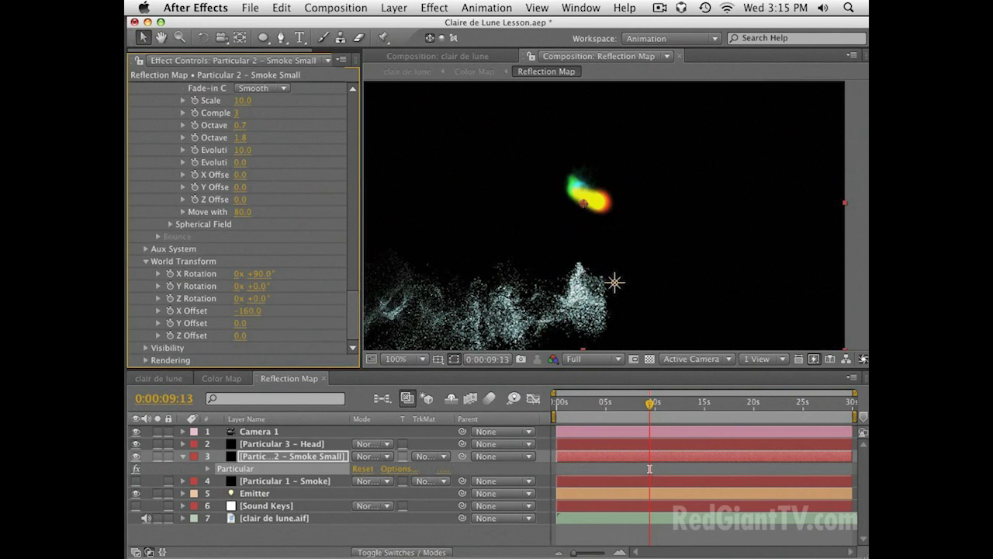
pyautogui.press('super+z')
# Set the World Transform Y Offset of Particular 2 - Smoke Small to -160
pyautogui.click(240, 323)
pyautogui.write('-1')
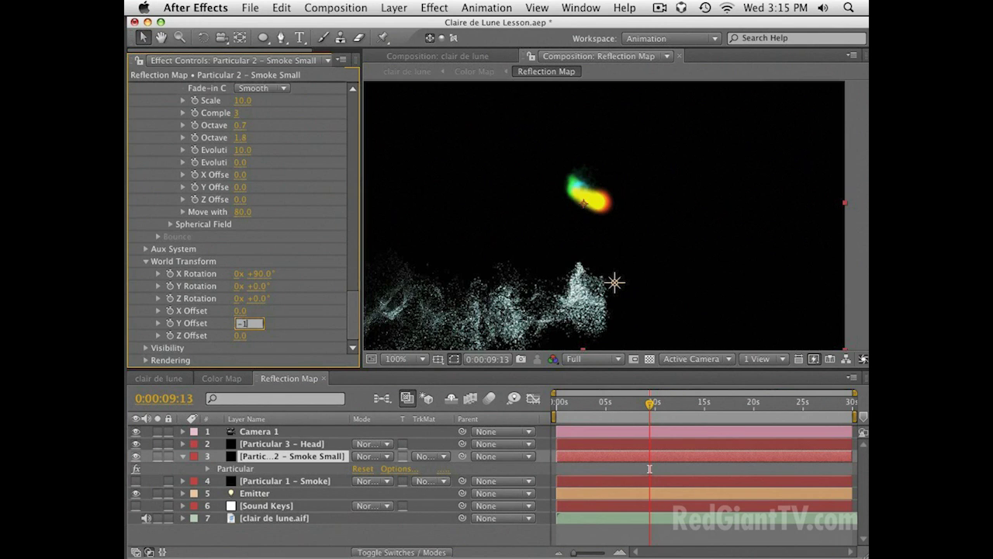
pyautogui.write('60')
pyautogui.press('Return')
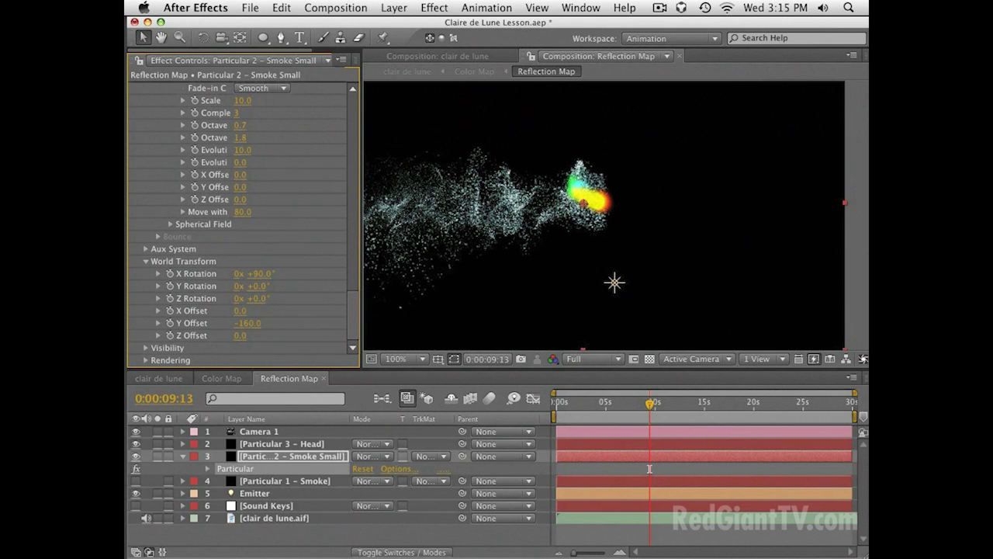
# In clair de lune, set the Ocean - Form layer's Particles in X and Particles in Y to 1000 each
pyautogui.click(160, 379)
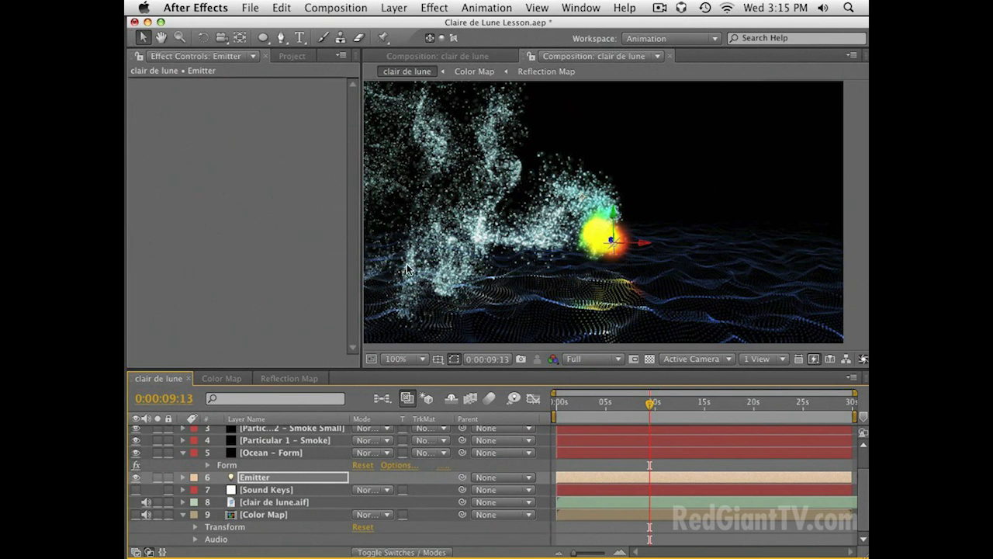
pyautogui.press('h')
pyautogui.moveTo(579, 252)
pyautogui.mouseDown()
pyautogui.moveTo(623, 245)
pyautogui.moveTo(584, 259)
pyautogui.mouseUp()
pyautogui.press('v')
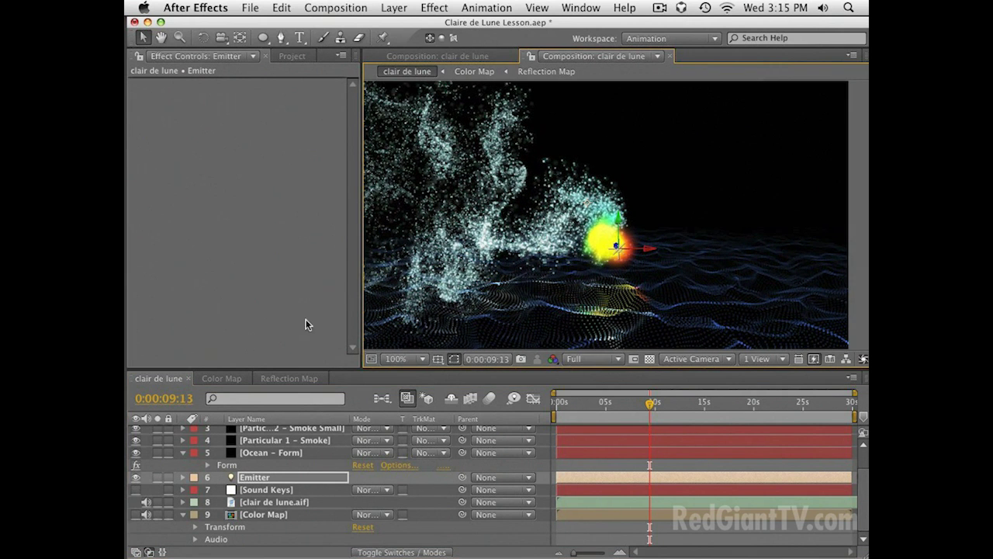
pyautogui.click(260, 455)
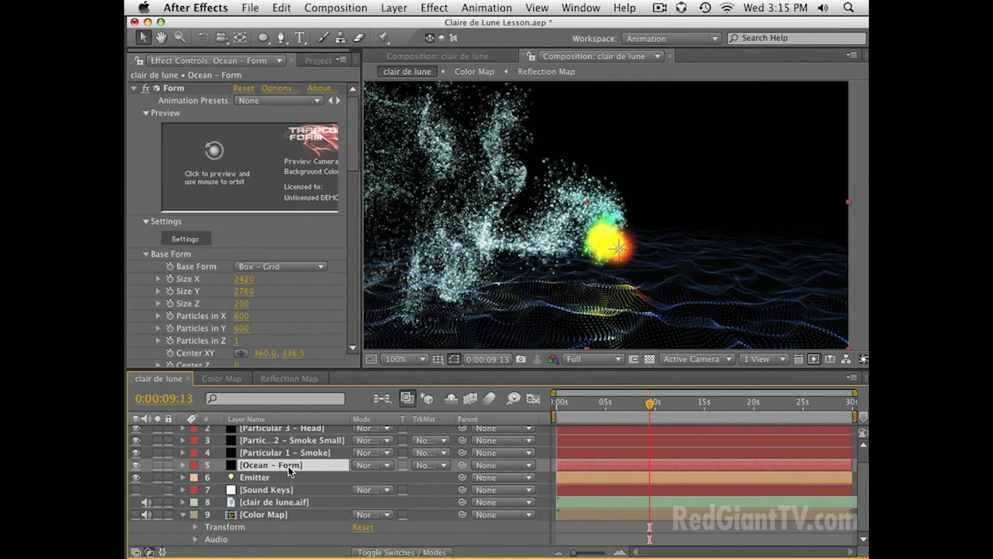
pyautogui.press('e')
pyautogui.click(241, 315)
pyautogui.write('1000')
pyautogui.press('Tab')
pyautogui.write('1000')
pyautogui.press('Return')
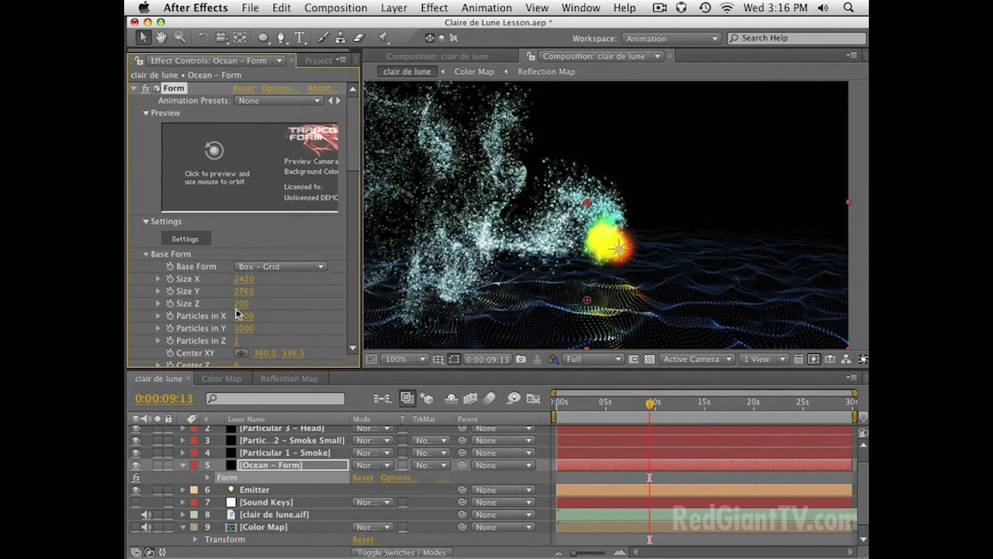
# In Color Map, move Black Solid 1's Ramp start to about 360, 54 and its end to about 176, 255
pyautogui.press('h')
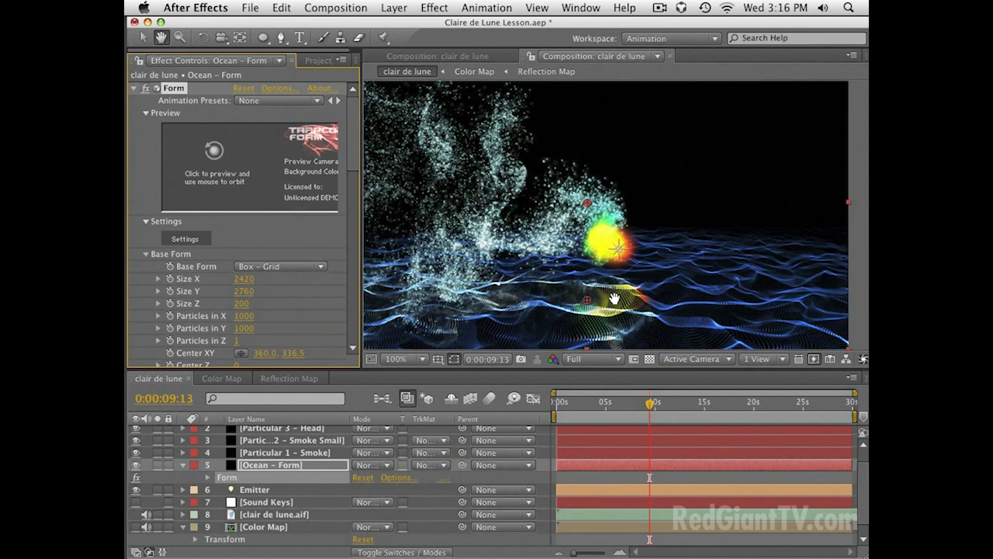
pyautogui.moveTo(614, 298); pyautogui.dragTo(625, 283)
pyautogui.press('v')
pyautogui.click(230, 382)
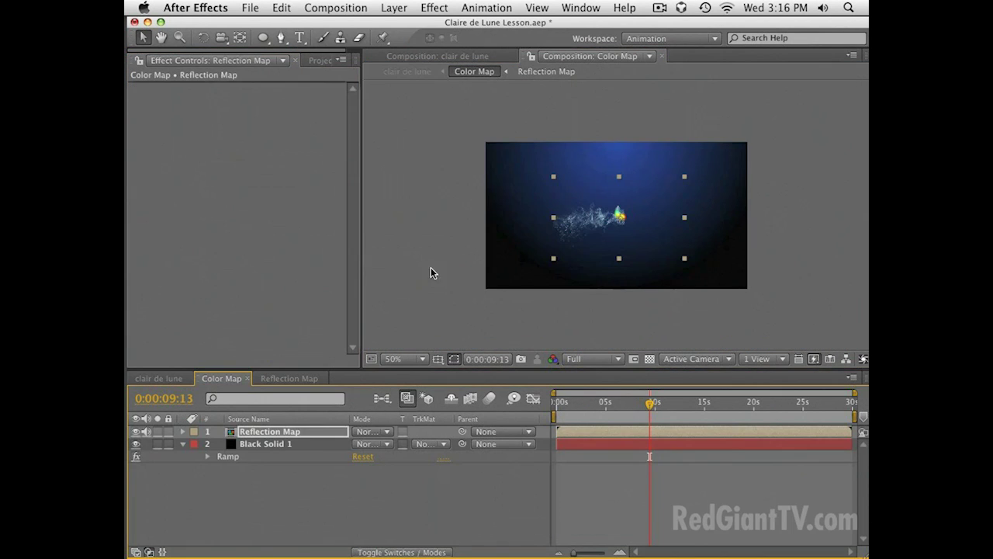
pyautogui.click(233, 458)
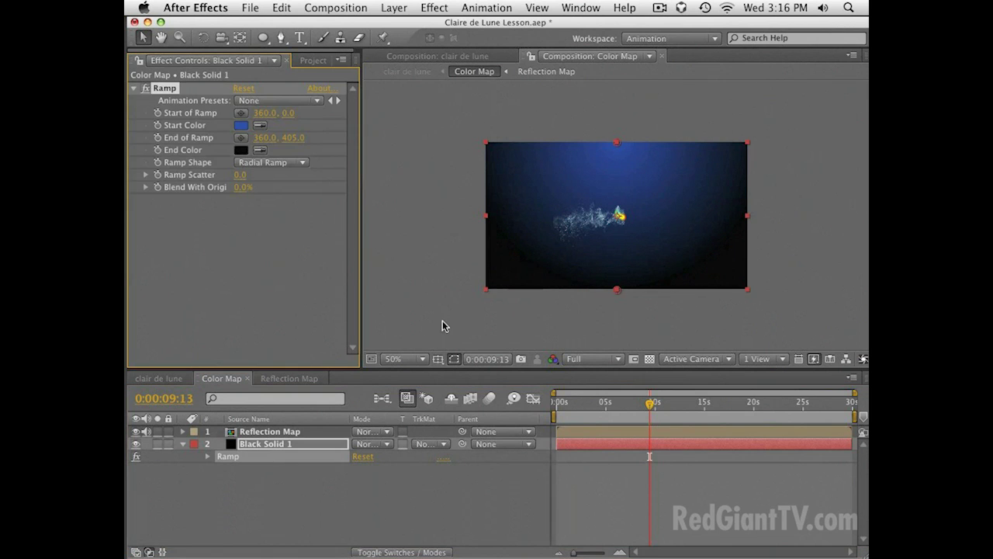
pyautogui.moveTo(619, 288); pyautogui.dragTo(551, 220)
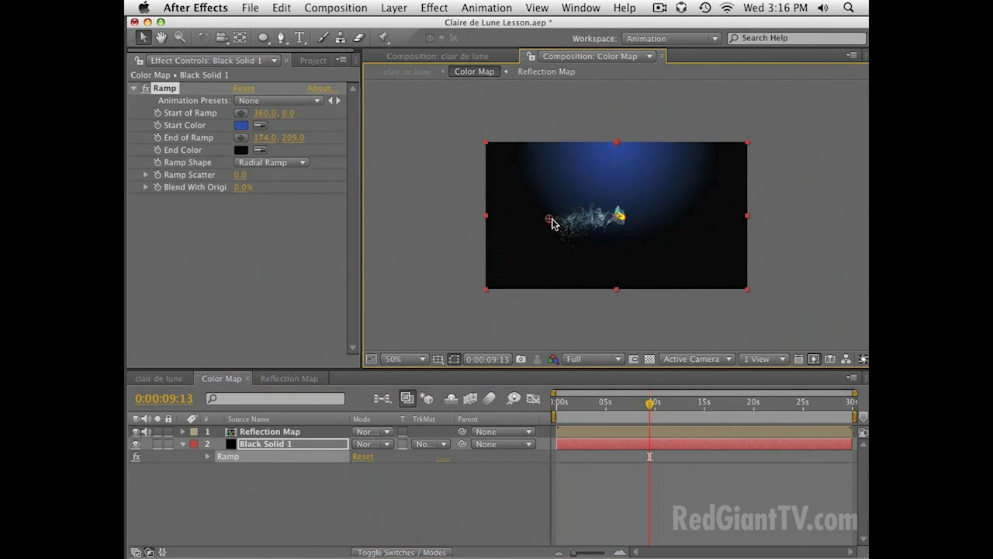
pyautogui.moveTo(617, 142); pyautogui.dragTo(617, 164)
pyautogui.moveTo(549, 218); pyautogui.dragTo(550, 236)
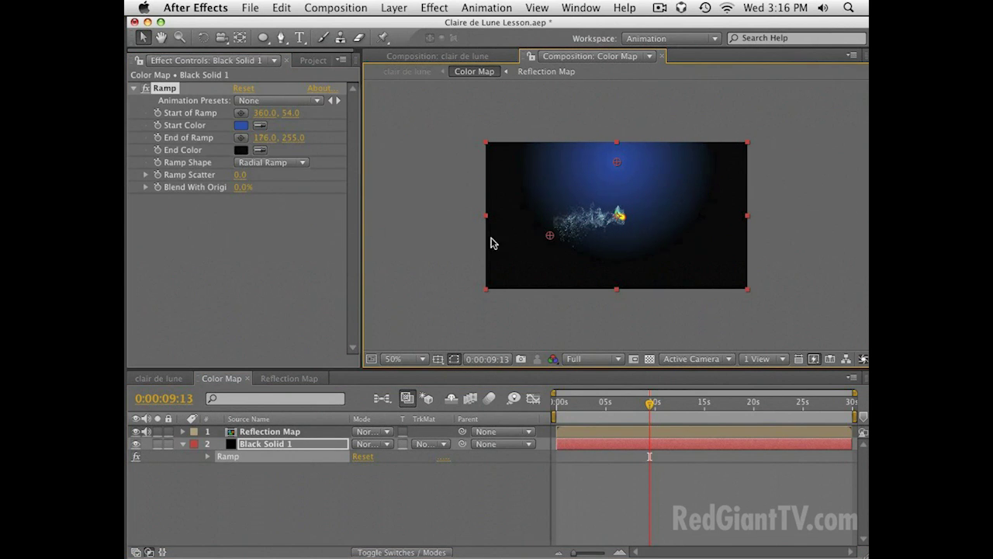
# Darken the Ramp's blue start color and close the Color Map and Reflection Map compositions to return to clair de lune
pyautogui.click(241, 125)
pyautogui.moveTo(461, 399); pyautogui.dragTo(467, 466)
pyautogui.press('Return')
pyautogui.press('super+w')
pyautogui.press('super+w')
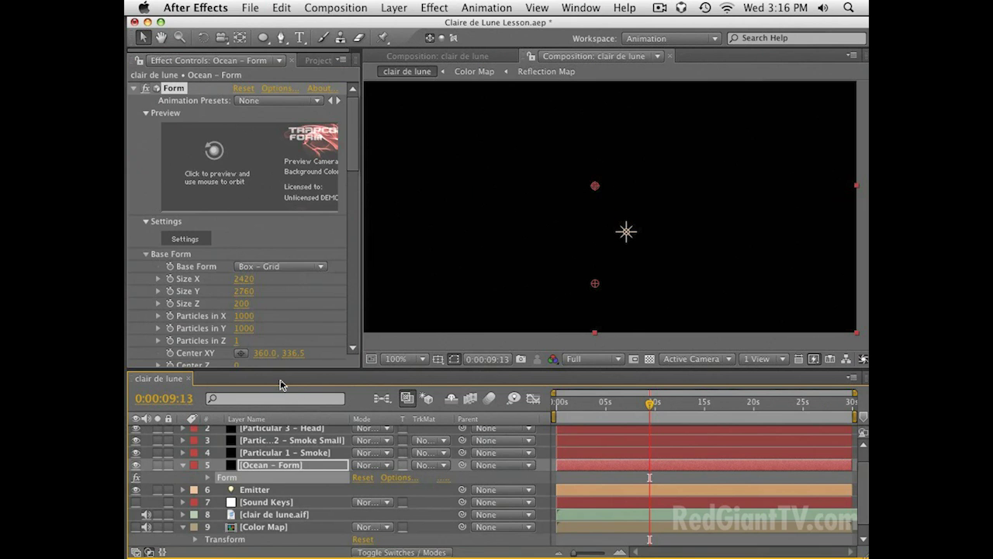
pyautogui.press('space')
pyautogui.moveTo(599, 261); pyautogui.dragTo(599, 272)
pyautogui.press('v')
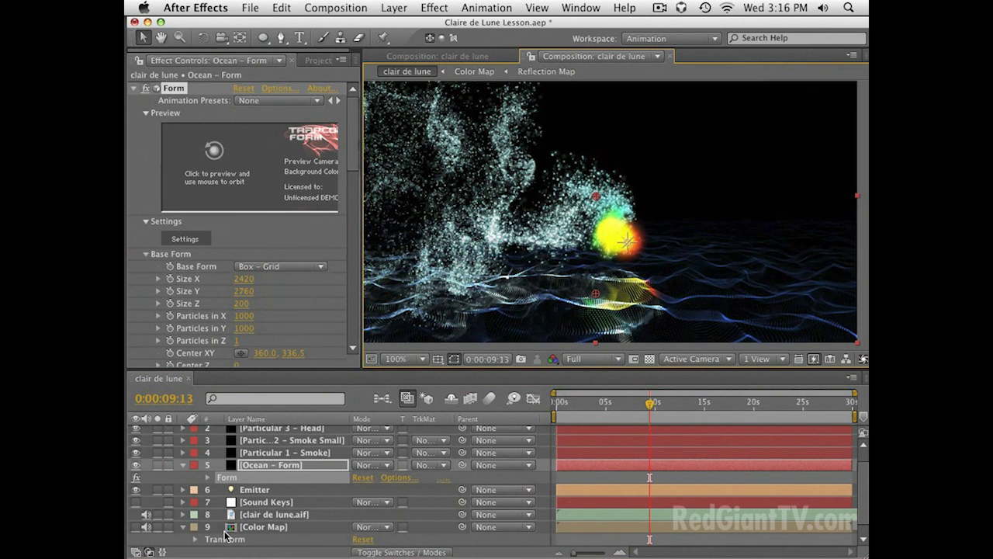
# Reopen Color Map and add a white 720 x 405 px solid as its top layer
pyautogui.doubleClick(267, 527)
pyautogui.press('super+y')
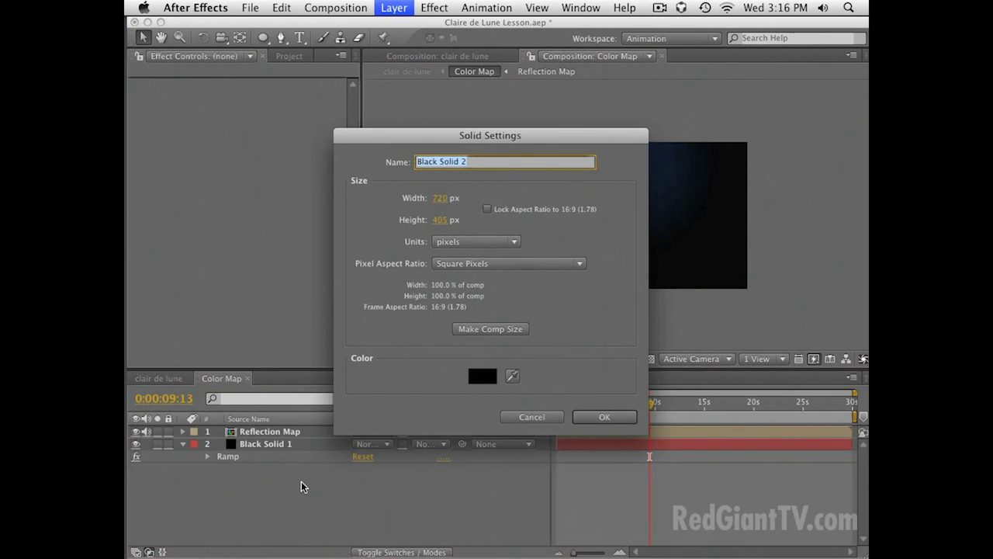
pyautogui.click(489, 381)
pyautogui.moveTo(479, 370); pyautogui.dragTo(311, 293)
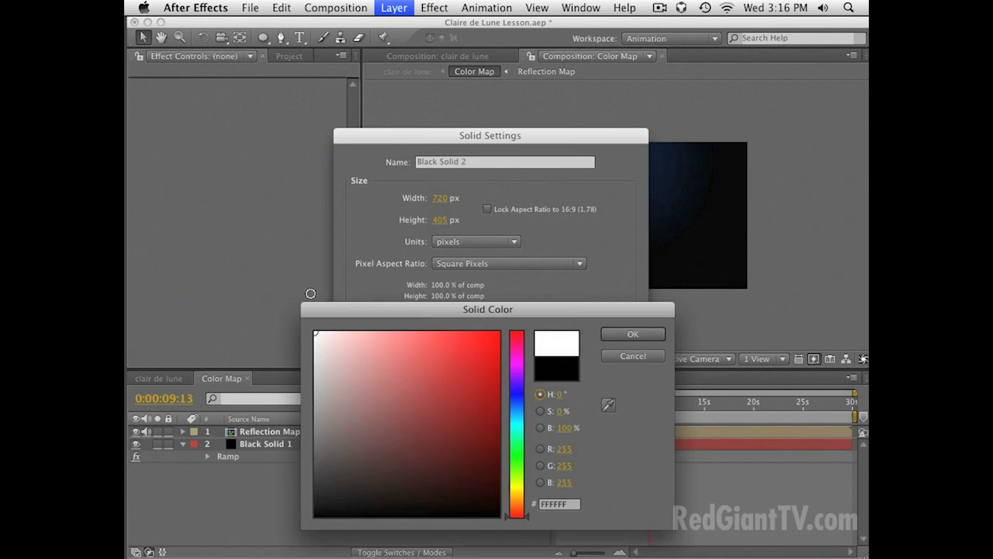
pyautogui.press('Return')
pyautogui.press('Return')
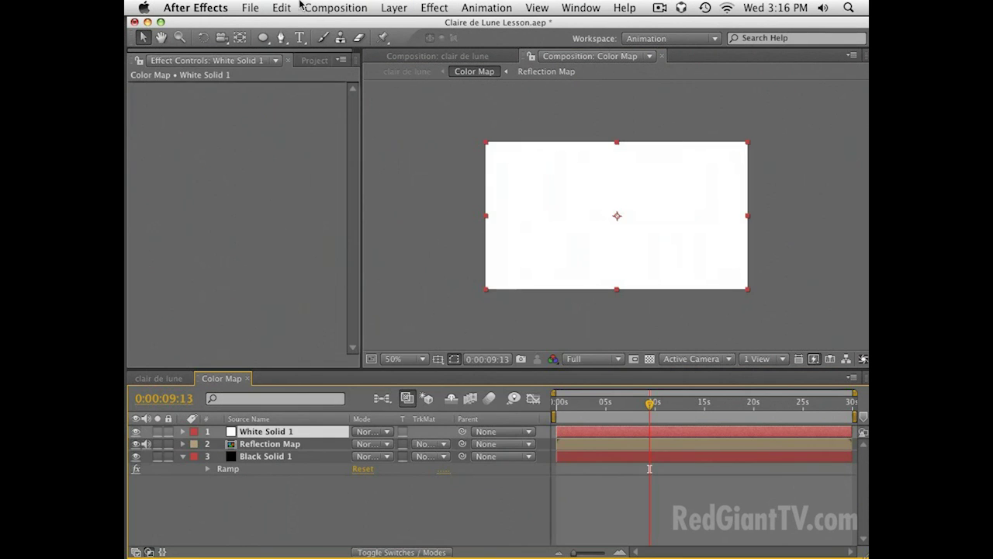
# Mask the white solid to a narrow vertical strip over the particle head and feather the mask by 55 pixels
pyautogui.moveTo(263, 38); pyautogui.dragTo(298, 41)
pyautogui.moveTo(632, 125); pyautogui.dragTo(612, 301)
pyautogui.press('f')
pyautogui.moveTo(370, 456); pyautogui.dragTo(406, 453)
pyautogui.moveTo(626, 214); pyautogui.dragTo(631, 211)
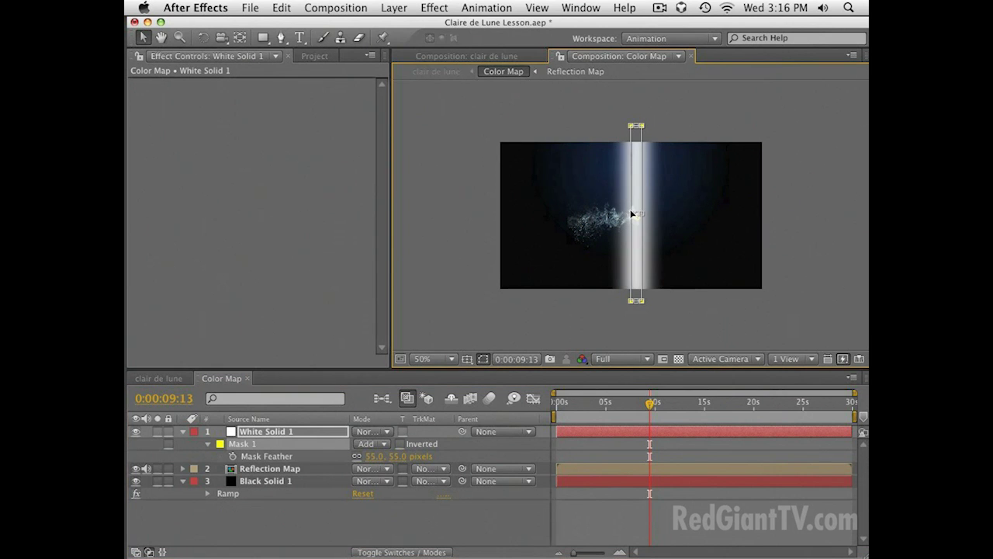
# Reduce the white solid's opacity to 83% after checking the ocean in clair de lune, and close Color Map
pyautogui.click(256, 432)
pyautogui.press('t')
pyautogui.moveTo(363, 444); pyautogui.dragTo(335, 447)
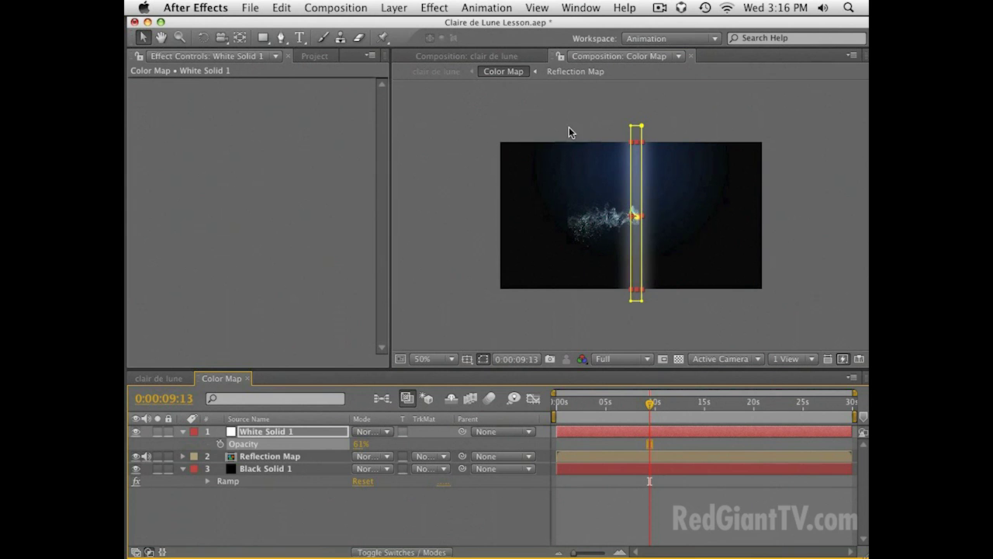
pyautogui.click(159, 378)
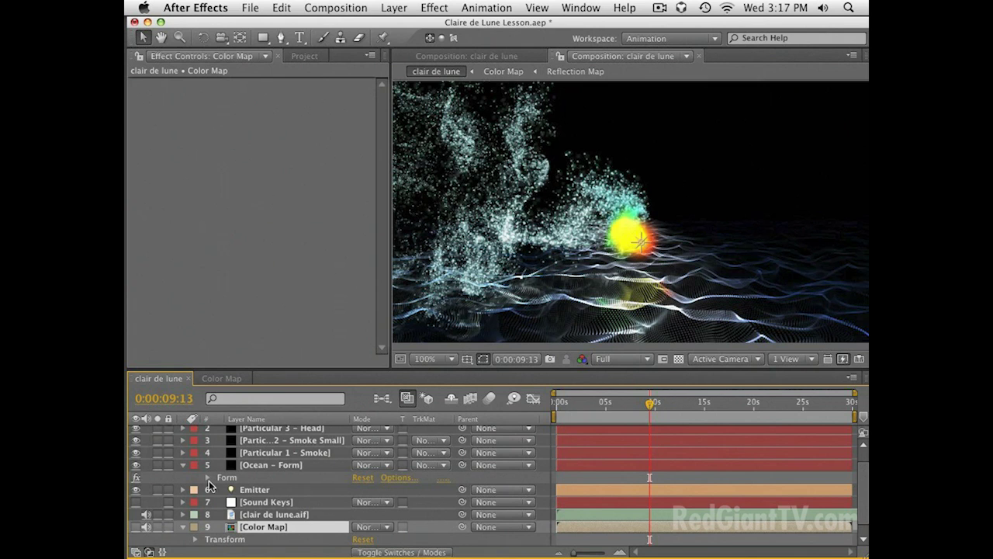
pyautogui.click(222, 379)
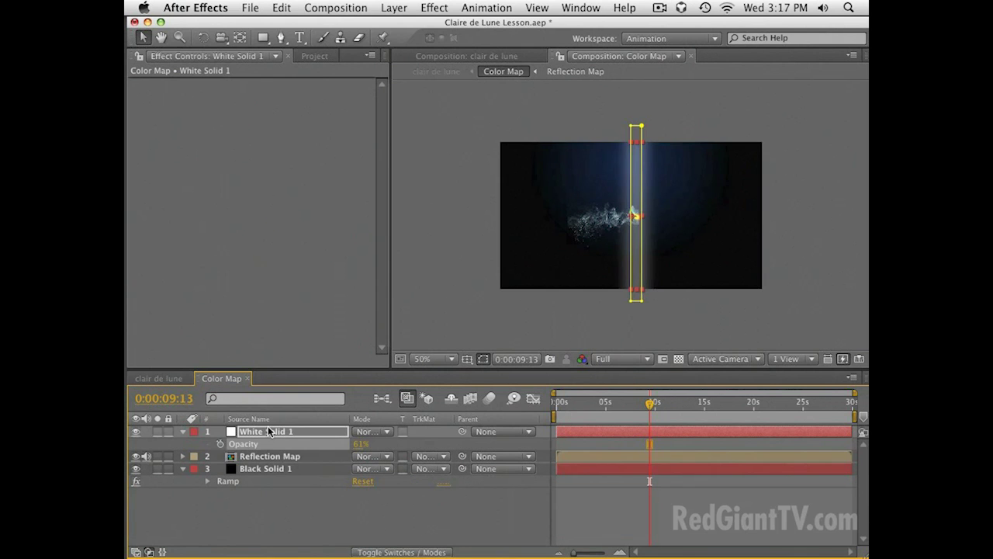
pyautogui.moveTo(359, 444); pyautogui.dragTo(376, 444)
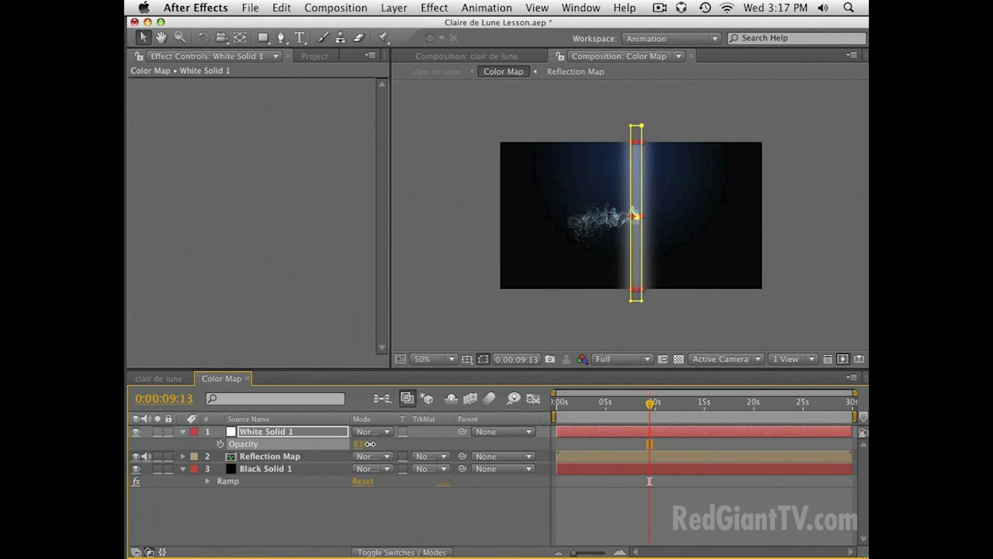
pyautogui.click(306, 535)
pyautogui.press('super+w')
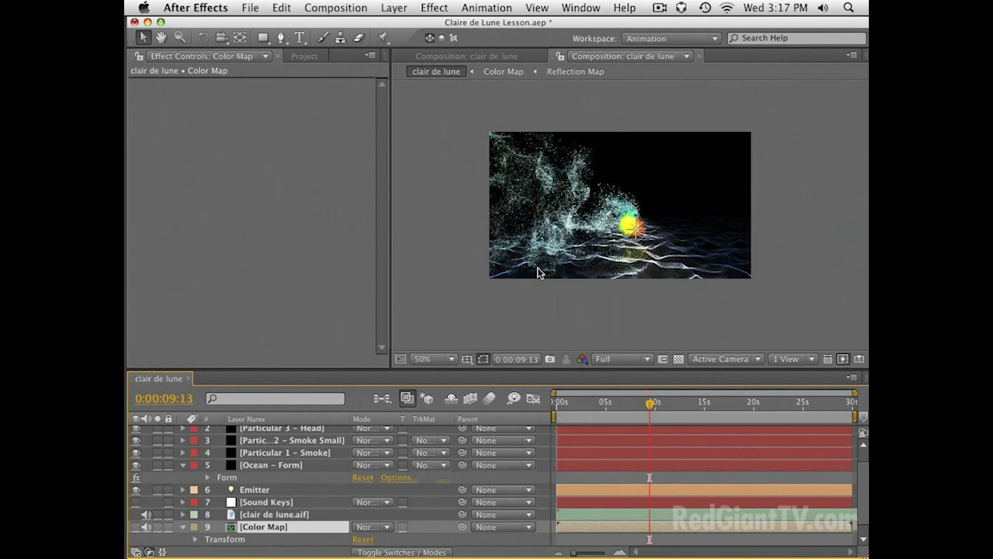
# Orbit and reframe the clair de lune camera to view the ocean and particle head from a higher side angle
pyautogui.press('c')
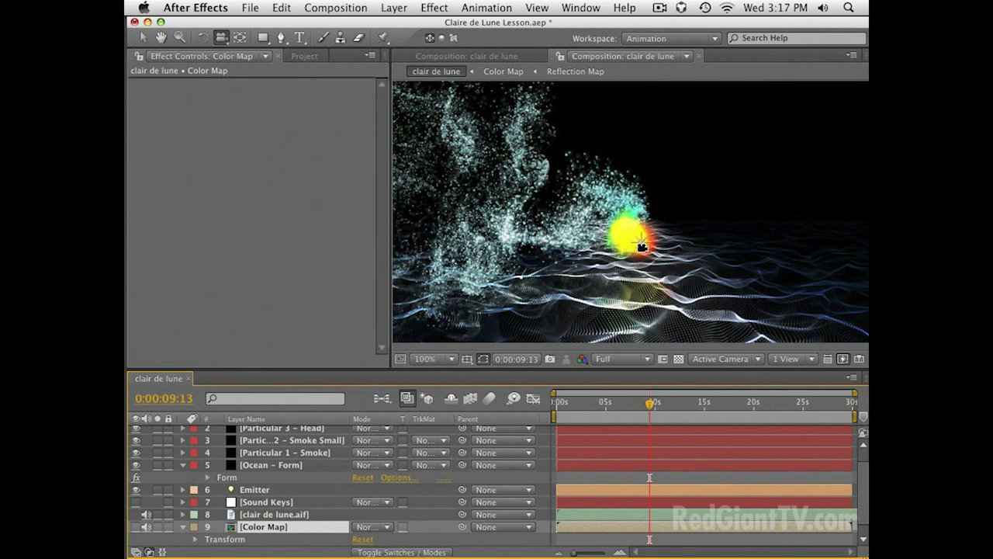
pyautogui.press('y')
pyautogui.click(669, 190)
pyautogui.moveTo(669, 189); pyautogui.dragTo(665, 211)
pyautogui.press('capslock')
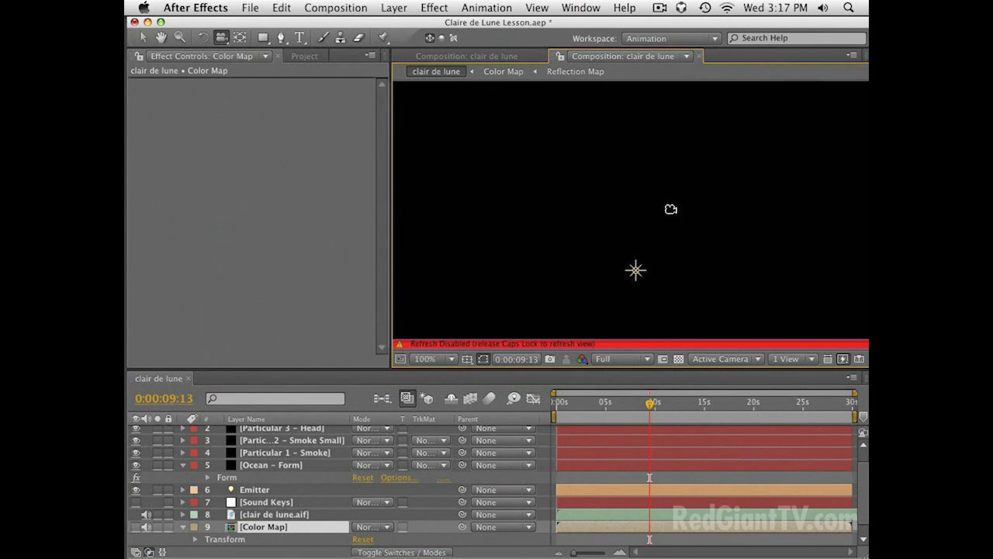
pyautogui.moveTo(666, 214); pyautogui.dragTo(663, 217)
pyautogui.press('c')
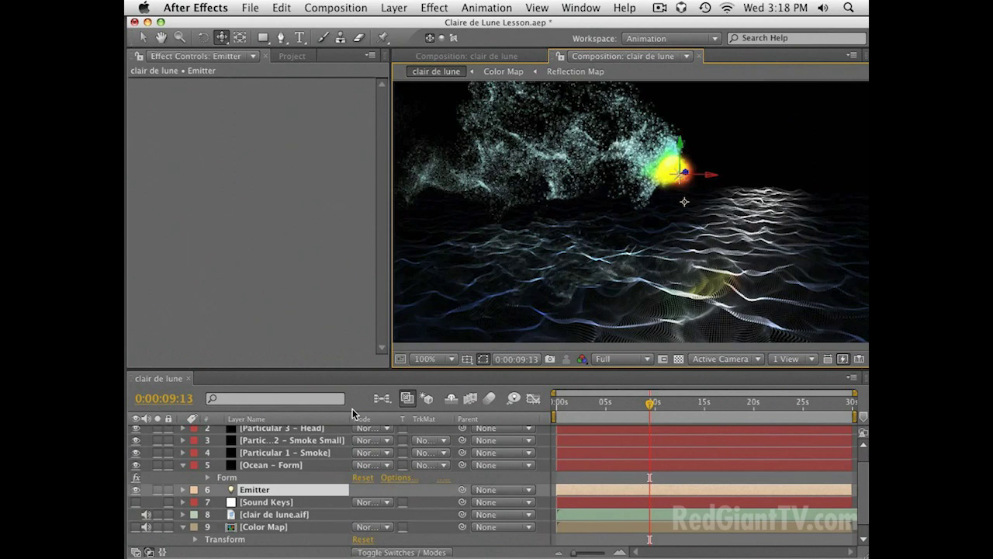
# Open Color Map, nudge its Reflection Map layer slightly left, and close Color Map
pyautogui.doubleClick(264, 539)
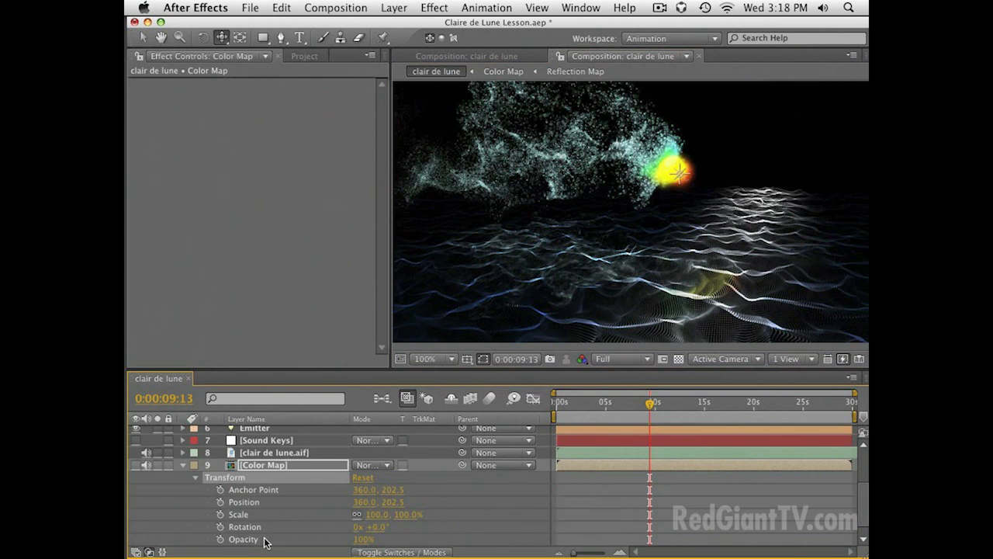
pyautogui.doubleClick(247, 464)
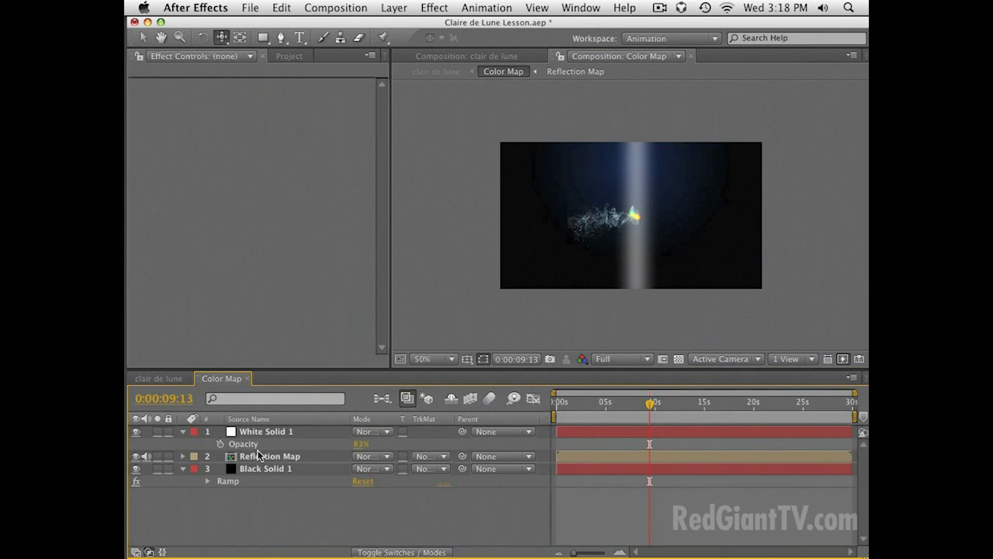
pyautogui.click(295, 458)
pyautogui.press('Return')
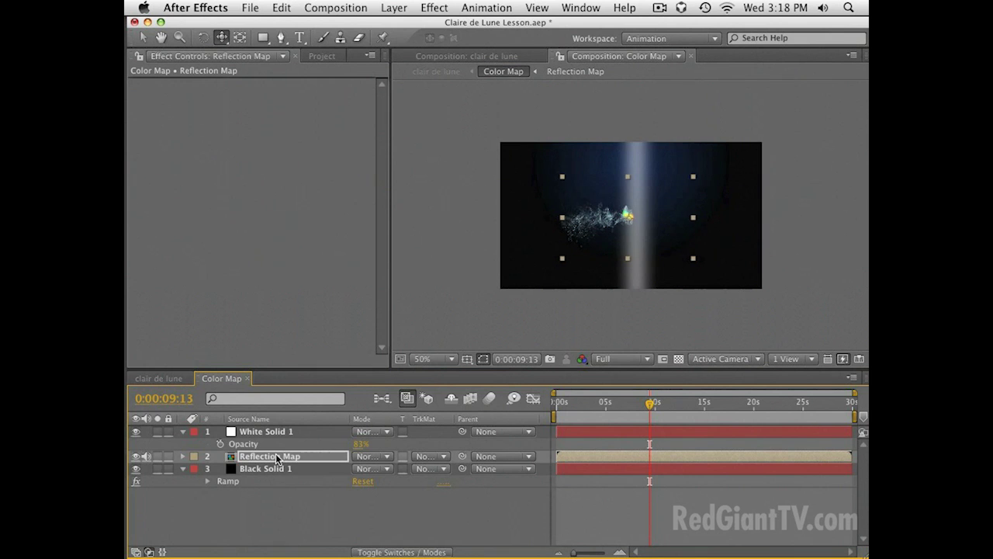
pyautogui.click(247, 378)
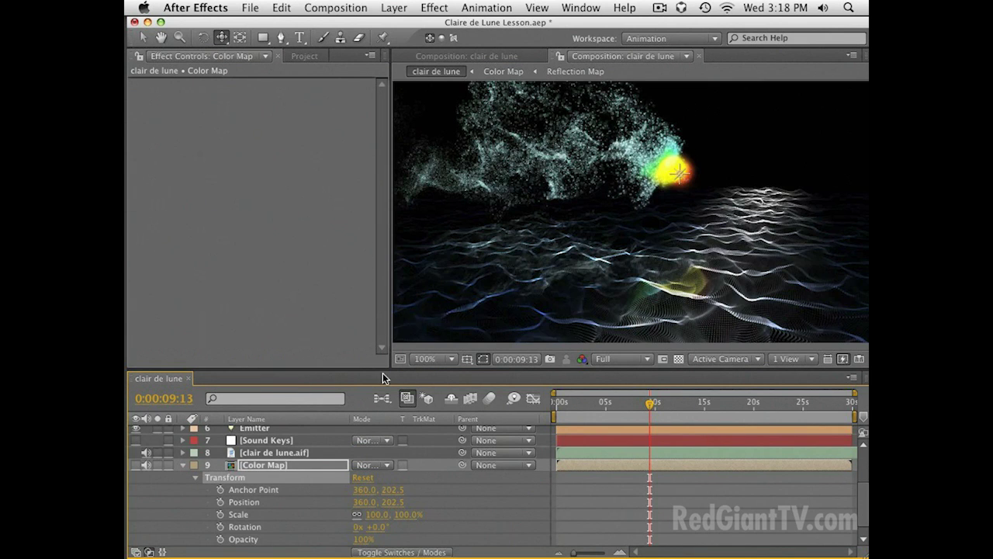
# Collapse the expanded layer properties in clair de lune and save the project
pyautogui.press('h')
pyautogui.moveTo(732, 178)
pyautogui.mouseDown()
pyautogui.moveTo(725, 157)
pyautogui.moveTo(726, 177)
pyautogui.mouseUp()
pyautogui.click(257, 452)
pyautogui.press('l')
pyautogui.press('l')
pyautogui.press('u')
pyautogui.click(263, 465)
pyautogui.press('u')
pyautogui.click(278, 477)
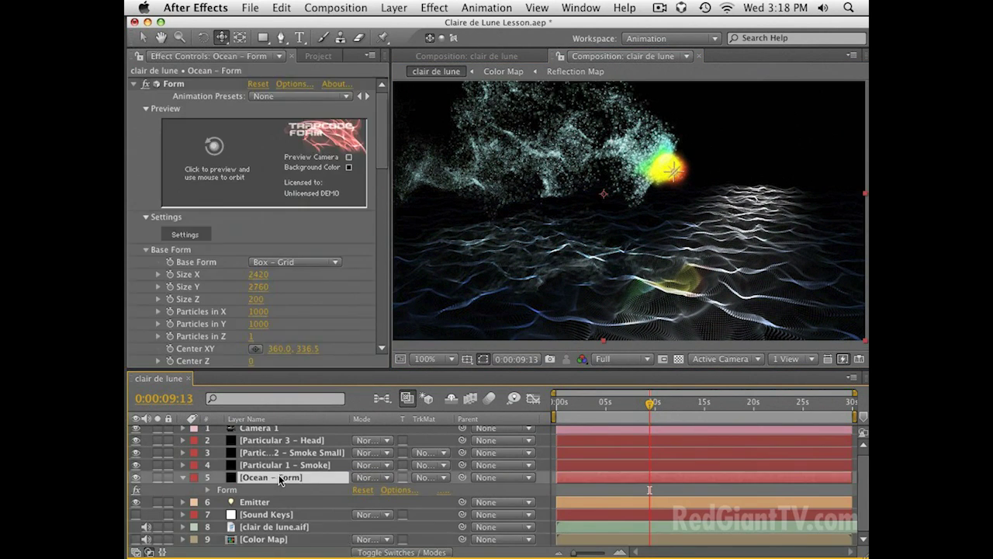
pyautogui.press('u')
pyautogui.click(266, 544)
pyautogui.press('super+s')
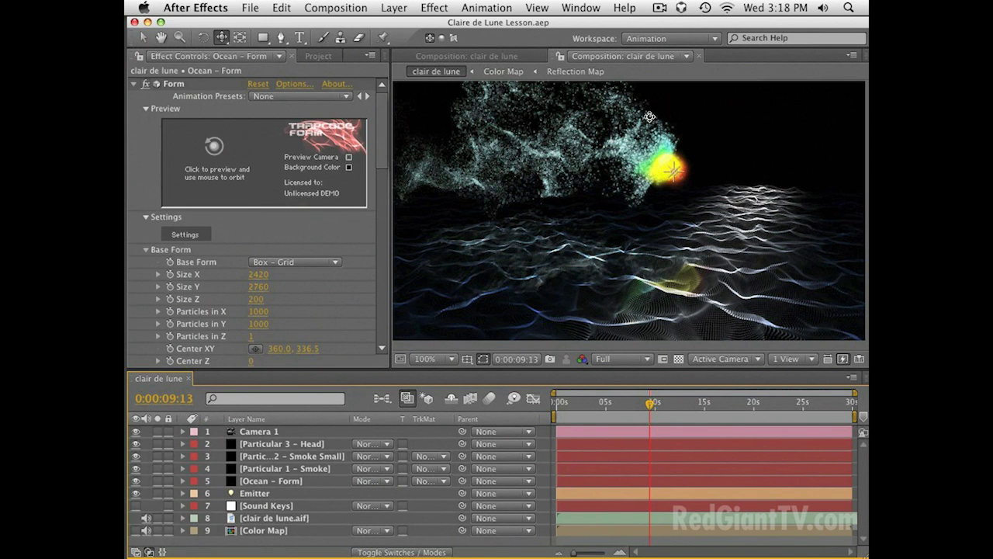
# Add a 720 x 405 px solid named Form Stars as the top layer and change its color to black
pyautogui.hotkey('ctrl', 'y')
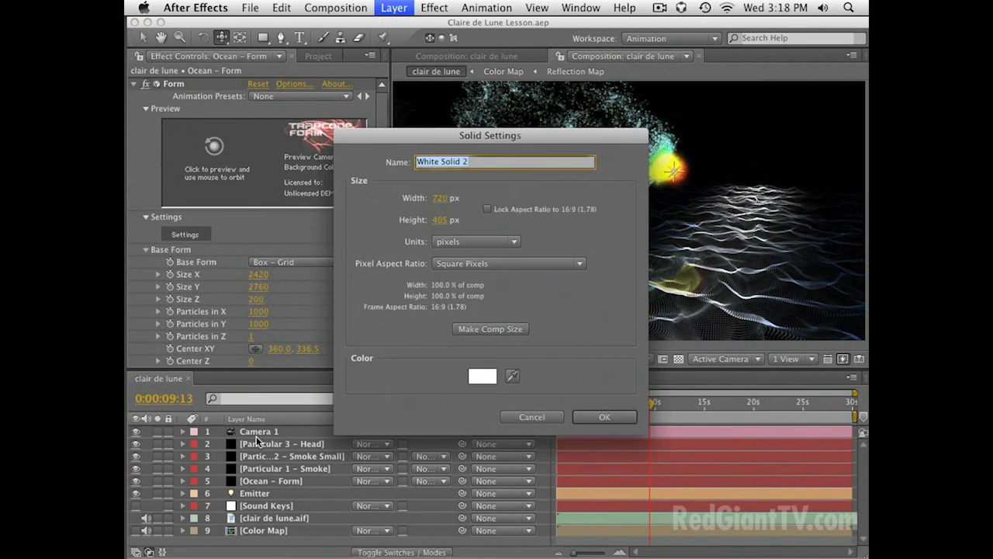
pyautogui.write('Form Stars')
pyautogui.press('Return')
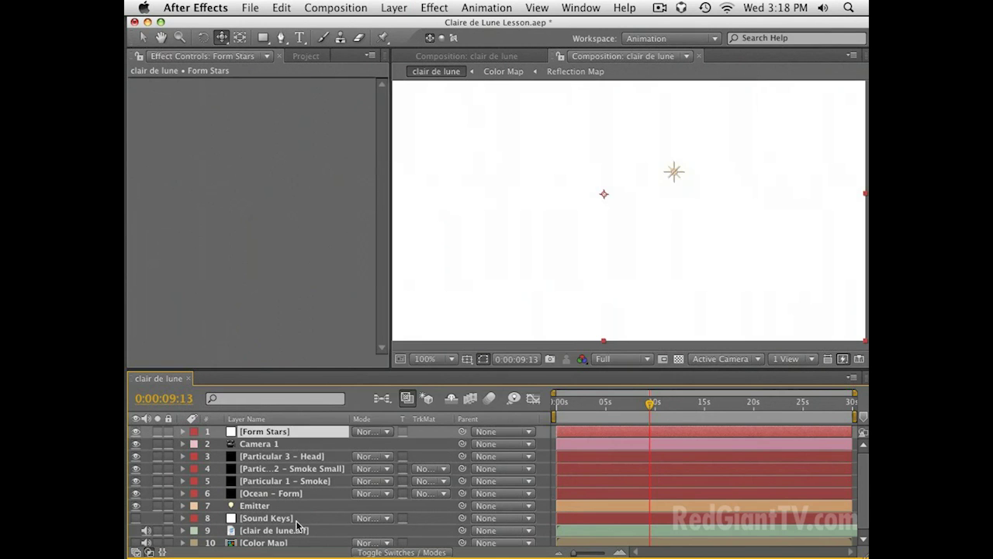
pyautogui.hotkey('ctrl', 'shift', 'y')
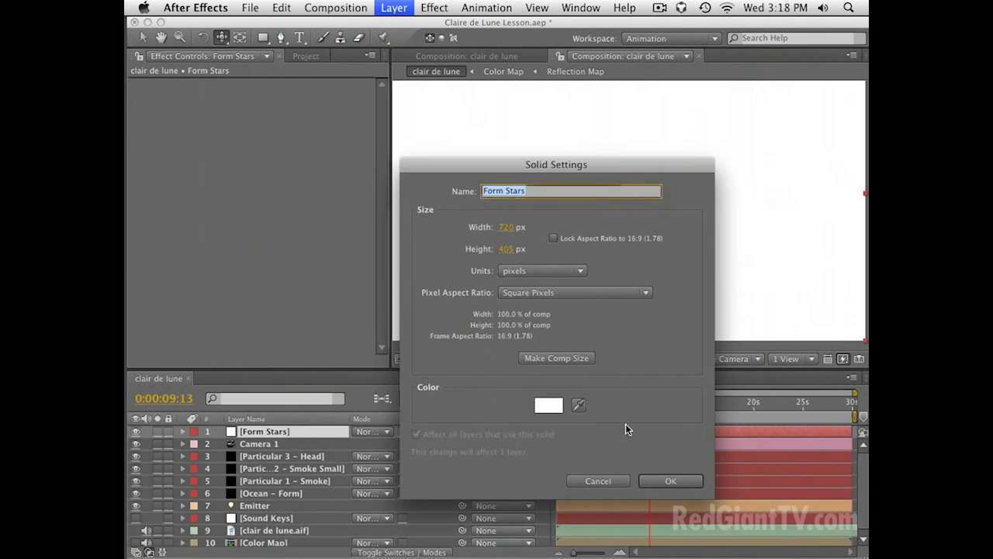
pyautogui.click(549, 414)
pyautogui.moveTo(500, 409); pyautogui.dragTo(579, 538)
pyautogui.press('Return')
pyautogui.press('Return')
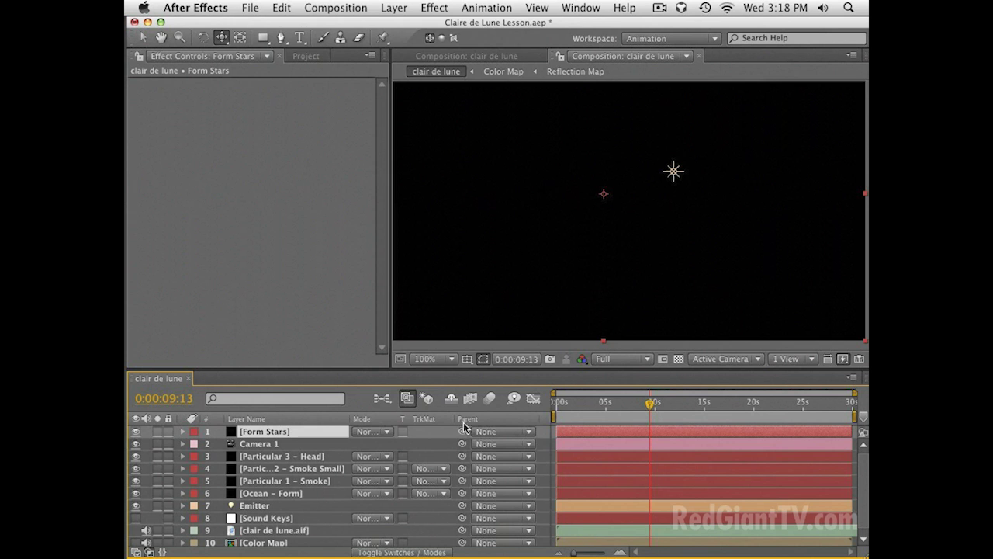
# Apply the Trapcode Form effect to the Form Stars layer
pyautogui.click(434, 8)
pyautogui.moveTo(510, 435)
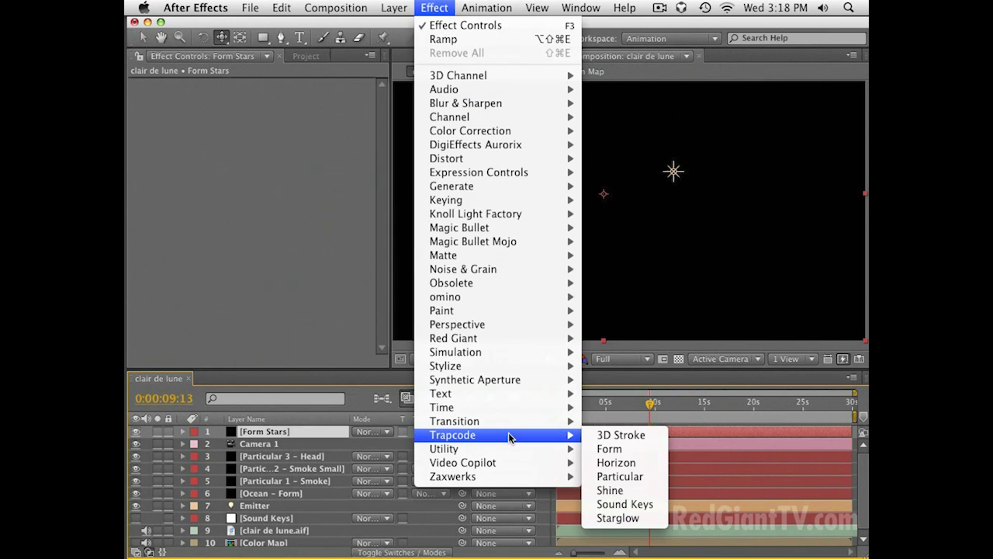
pyautogui.click(624, 452)
pyautogui.press('v')
pyautogui.click(146, 249)
# Set the stars' base form to Sphere - Layered with 2 sphere layers, and solo the Form Stars layer
pyautogui.click(286, 152)
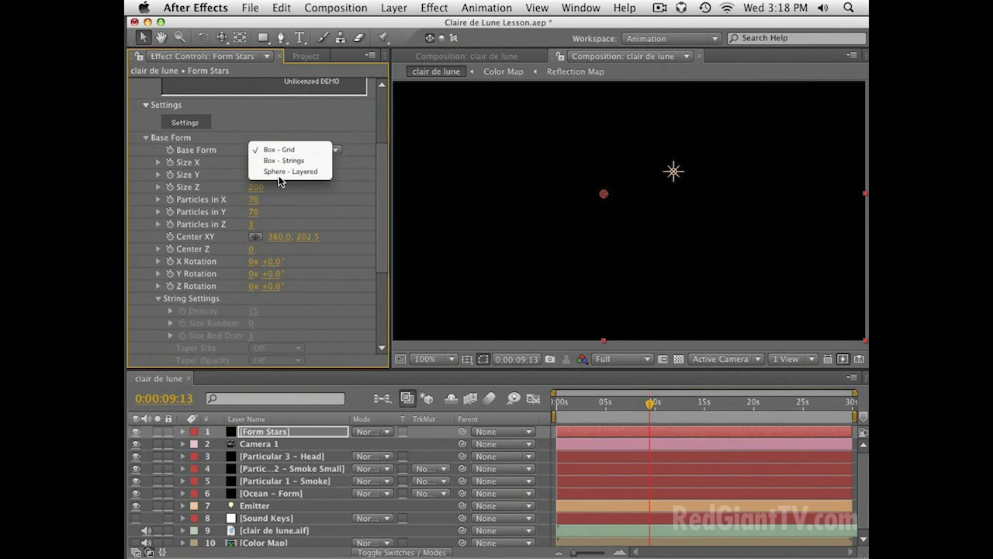
pyautogui.click(276, 183)
pyautogui.click(250, 223)
pyautogui.write('2')
pyautogui.press('Return')
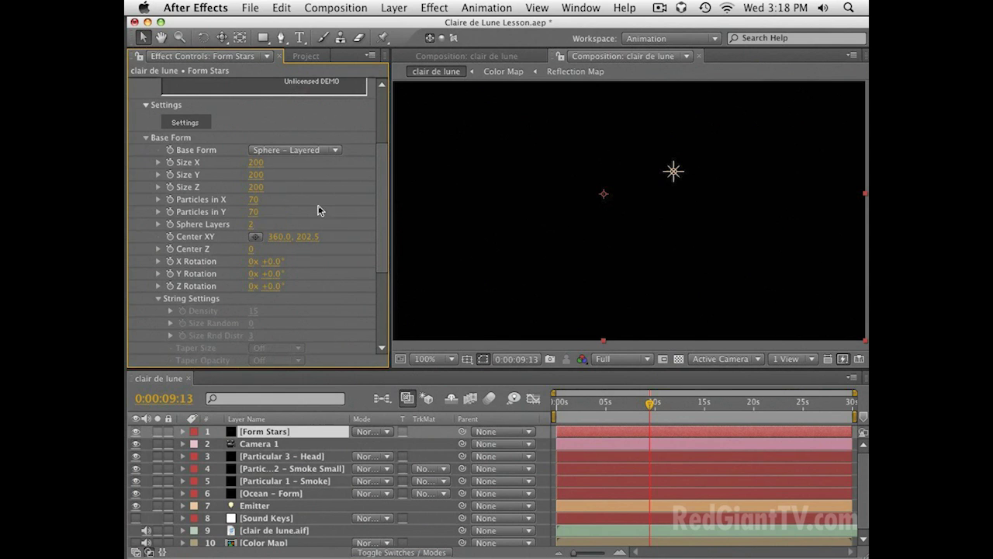
pyautogui.click(158, 432)
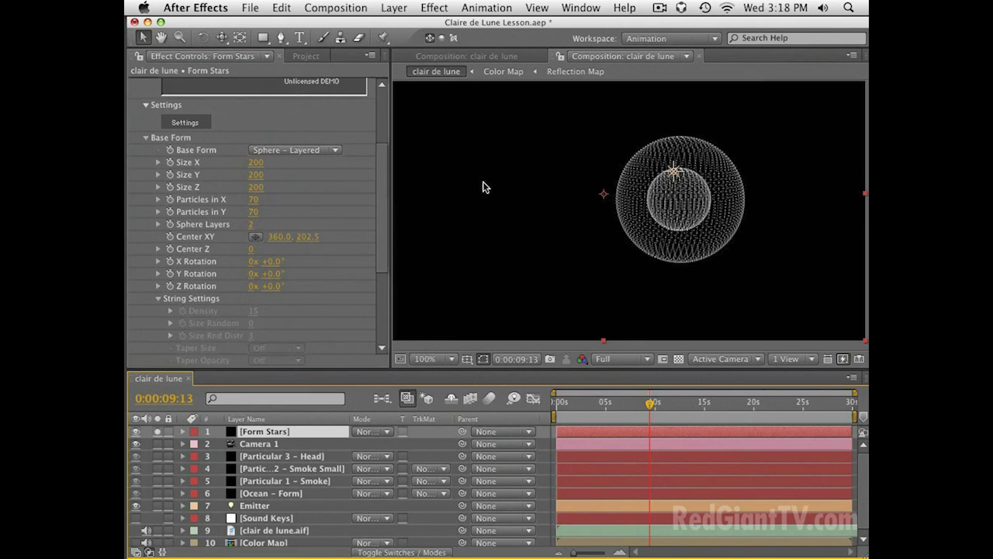
# Set the star sphere's Size X, Y and Z to 3000, with 223 particles in X and 37 in Y
pyautogui.click(255, 164)
pyautogui.write('3000')
pyautogui.press('Tab')
pyautogui.press('capslock')
pyautogui.write('3')
pyautogui.press('Tab')
pyautogui.write('3')
pyautogui.press('Return')
pyautogui.press('capslock')
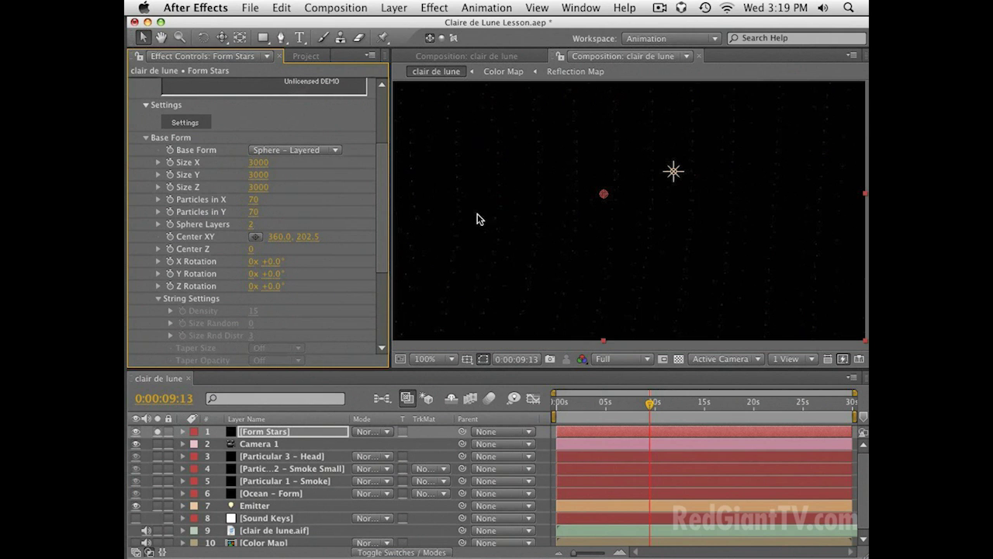
pyautogui.moveTo(254, 200); pyautogui.dragTo(280, 201)
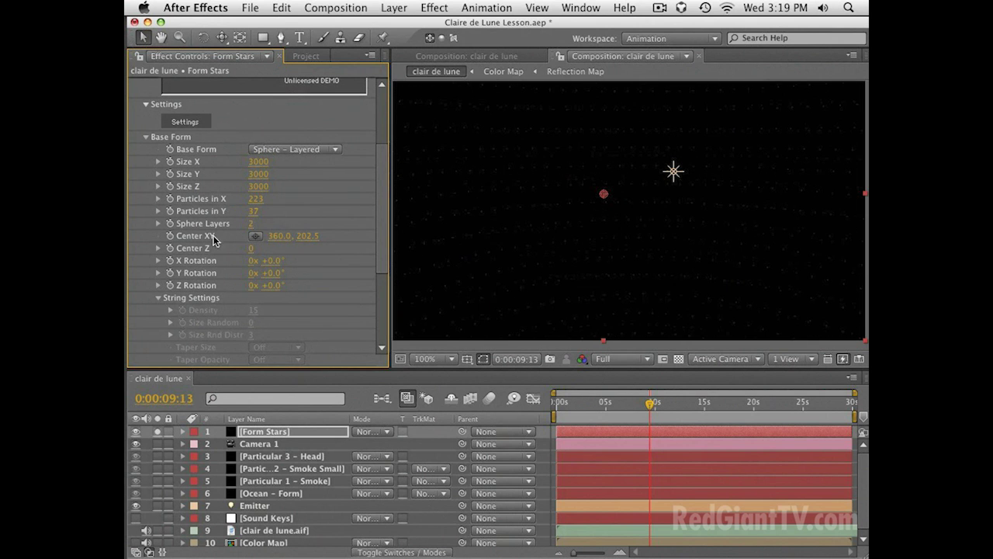
# Set the star particles' Size to 2 and Size Random to 80
pyautogui.scroll(-5, 256, 340)
pyautogui.click(147, 222)
pyautogui.scroll(-2, 253, 284)
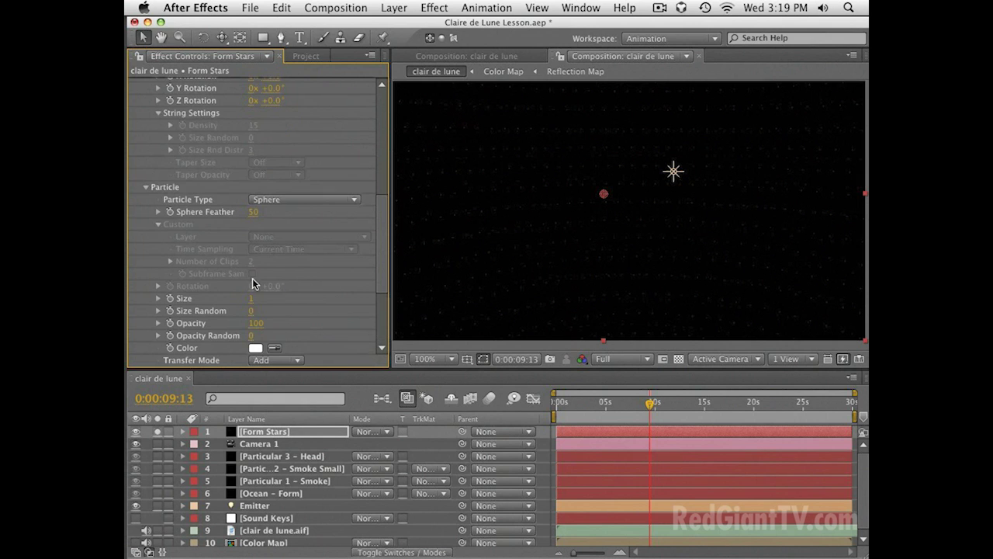
pyautogui.click(252, 300)
pyautogui.write('2')
pyautogui.press('Tab')
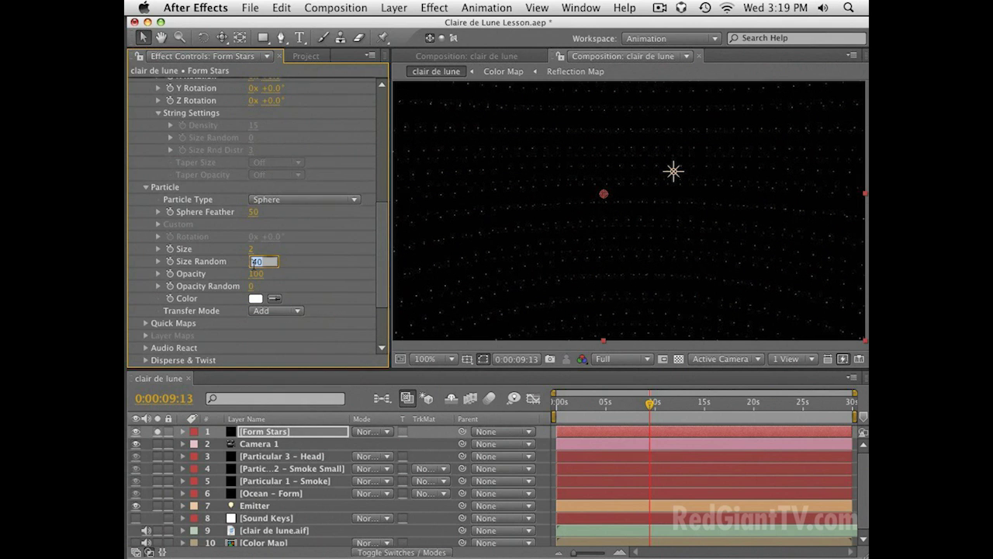
pyautogui.press('Return')
# Scatter the star particles by raising Disperse to 89 in the Disperse & Twist settings
pyautogui.press('space')
pyautogui.moveTo(256, 309); pyautogui.dragTo(256, 222)
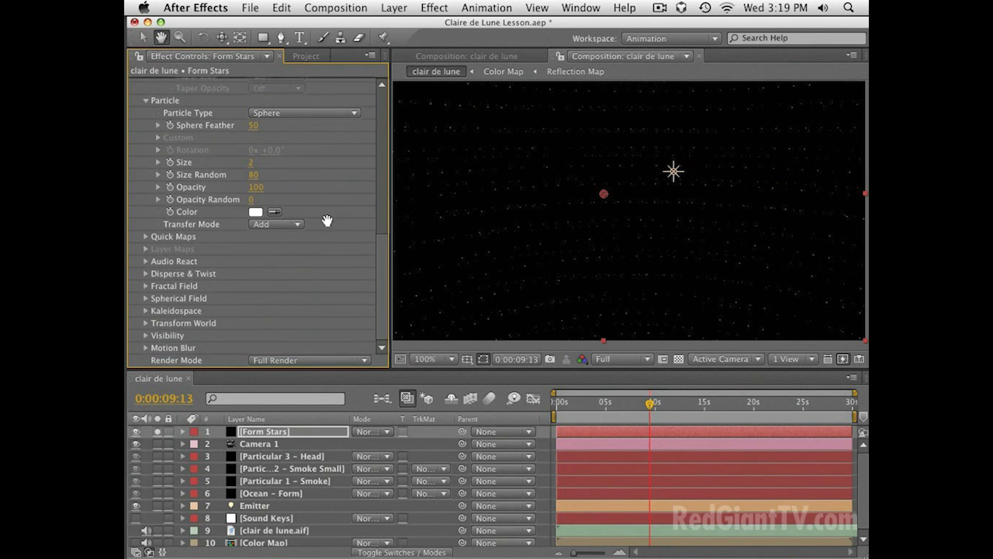
pyautogui.press('v')
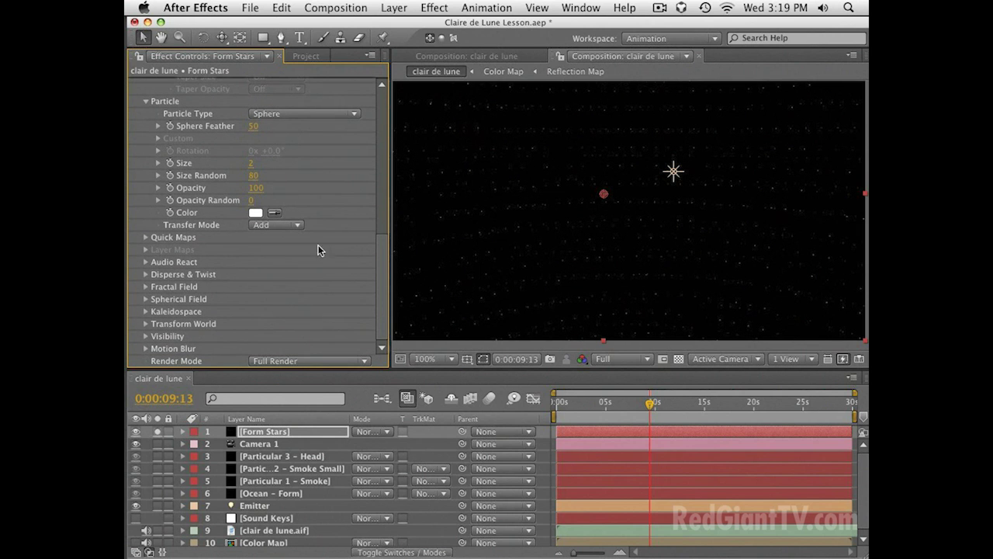
pyautogui.click(142, 274)
pyautogui.scroll(-1, 228, 260)
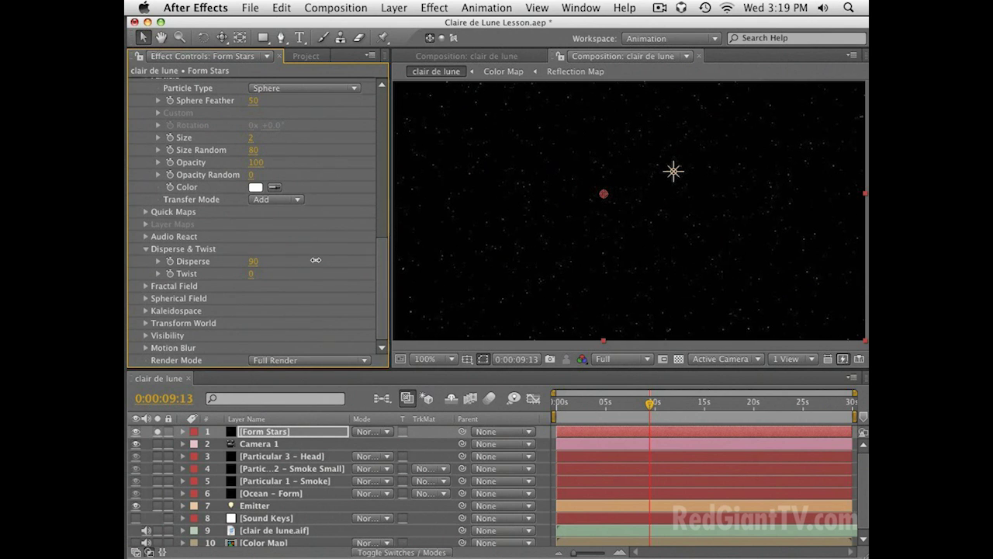
# Play back the soloed star field and try moving the camera through it, undoing the last change
pyautogui.press('space')
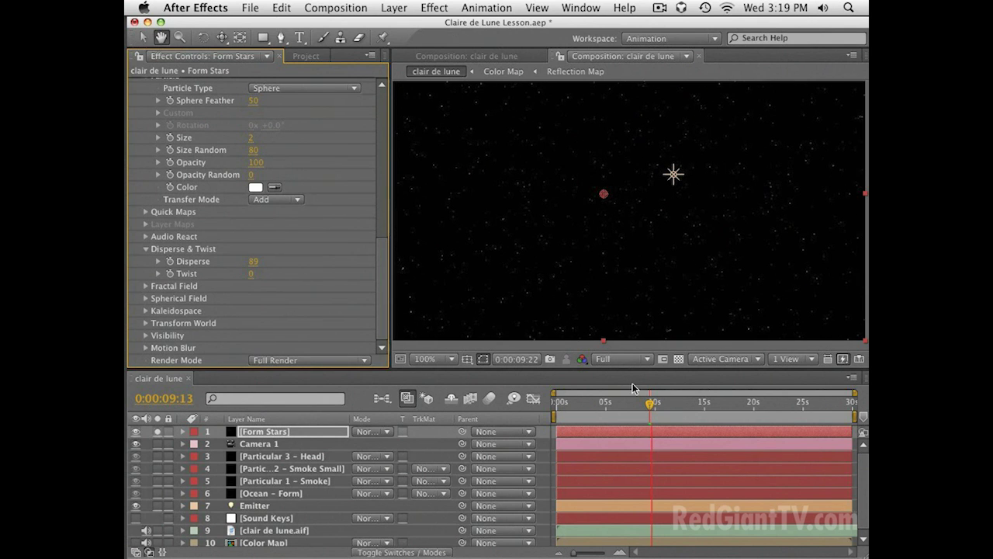
pyautogui.press('c')
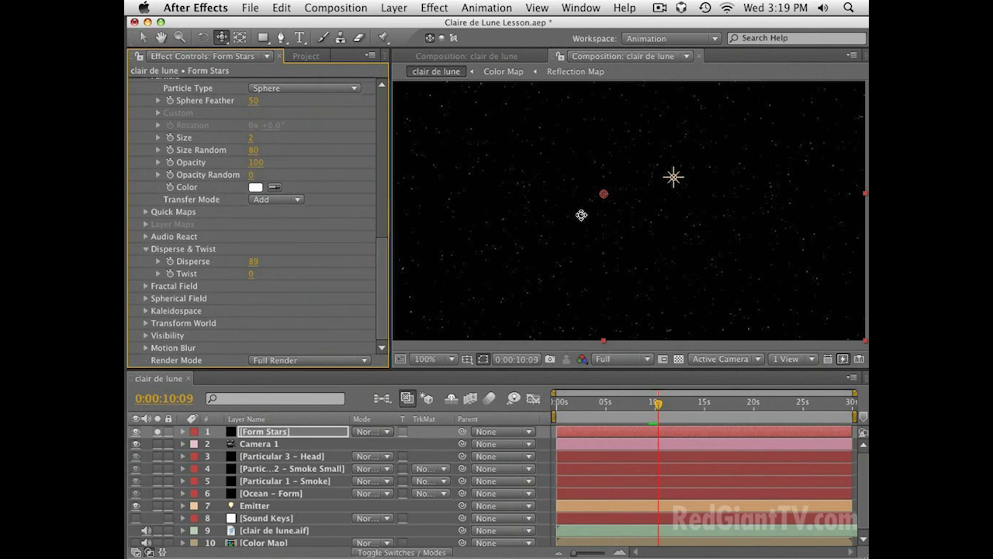
pyautogui.moveTo(585, 209)
pyautogui.mouseDown()
pyautogui.moveTo(515, 204)
pyautogui.moveTo(587, 208)
pyautogui.moveTo(550, 204)
pyautogui.moveTo(594, 222)
pyautogui.mouseUp()
pyautogui.moveTo(253, 261); pyautogui.dragTo(284, 253)
pyautogui.press('super+z')
# Move the current time to 0:00:05:00, try orbiting the camera around the stars, and undo the orbit
pyautogui.click(591, 418)
pyautogui.moveTo(617, 403)
pyautogui.mouseDown()
pyautogui.moveTo(595, 402)
pyautogui.moveTo(607, 403)
pyautogui.mouseUp()
pyautogui.click(616, 260)
pyautogui.moveTo(615, 260); pyautogui.dragTo(580, 256)
pyautogui.press('super+z')
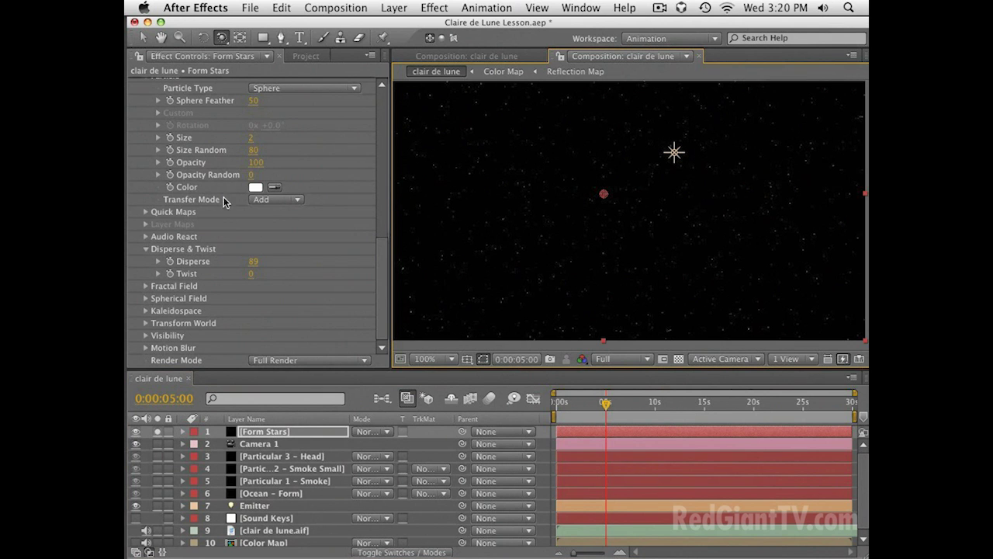
# In the stars' Quick Maps, assign Map #1 to Opacity over Y and expand its graph
pyautogui.scroll(7, 223, 200)
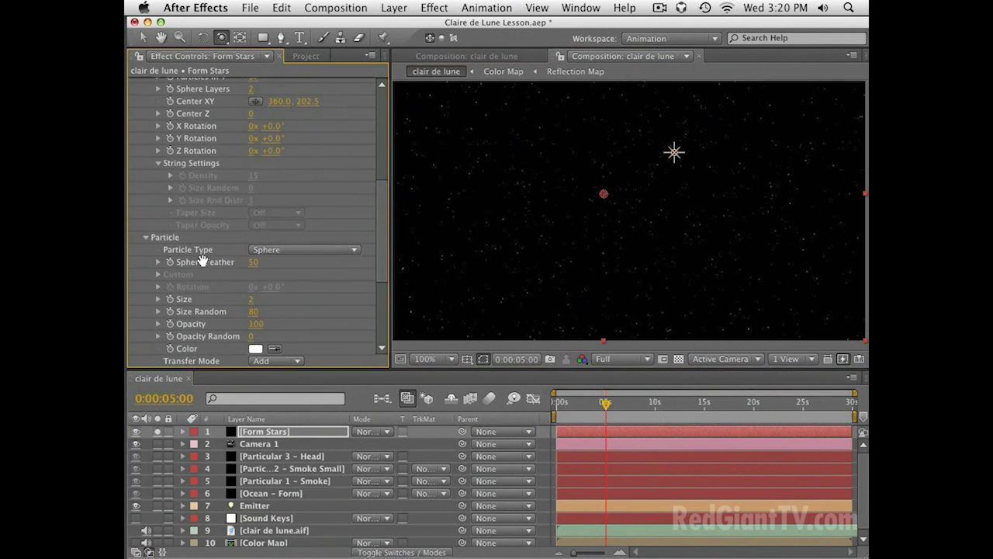
pyautogui.scroll(7, 202, 262)
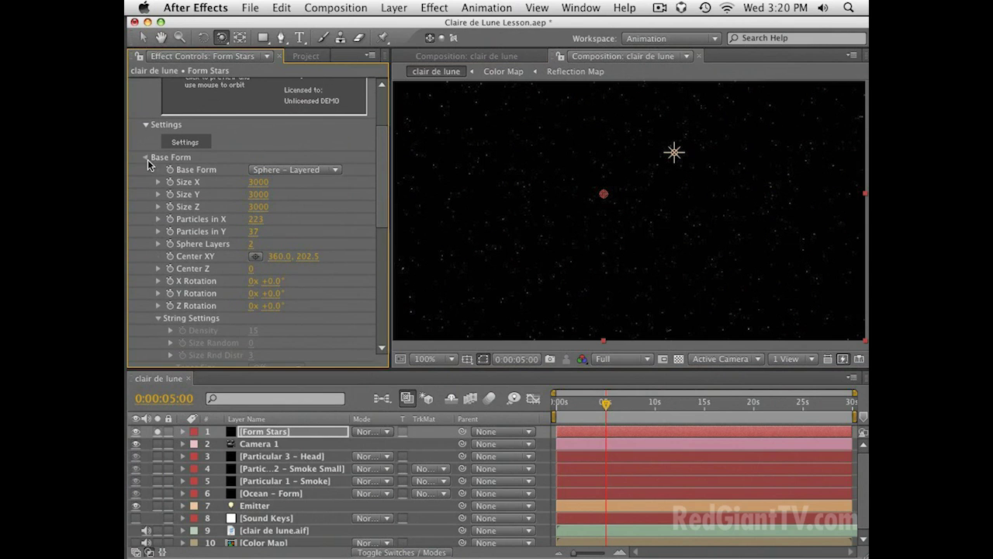
pyautogui.click(146, 158)
pyautogui.click(145, 170)
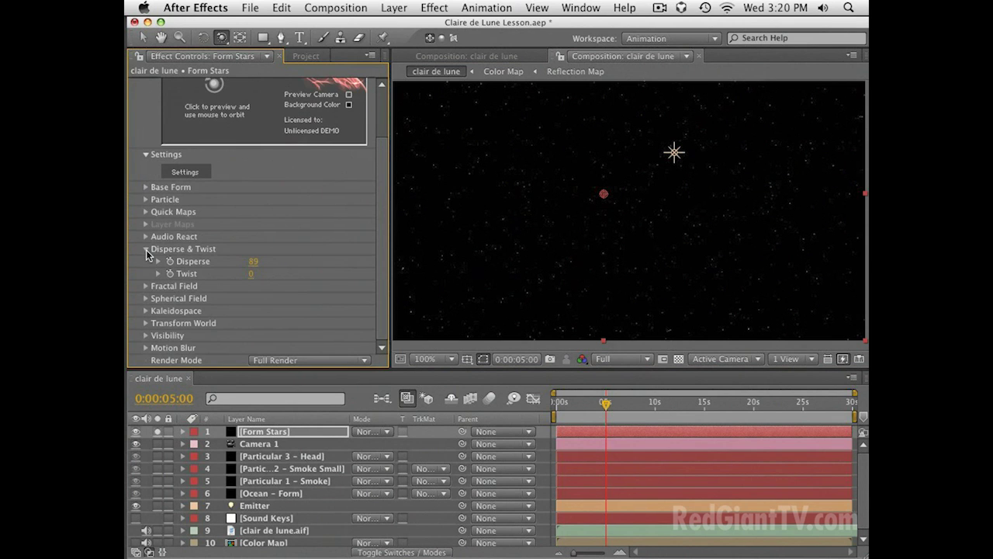
pyautogui.click(147, 251)
pyautogui.click(145, 236)
pyautogui.scroll(-5, 225, 256)
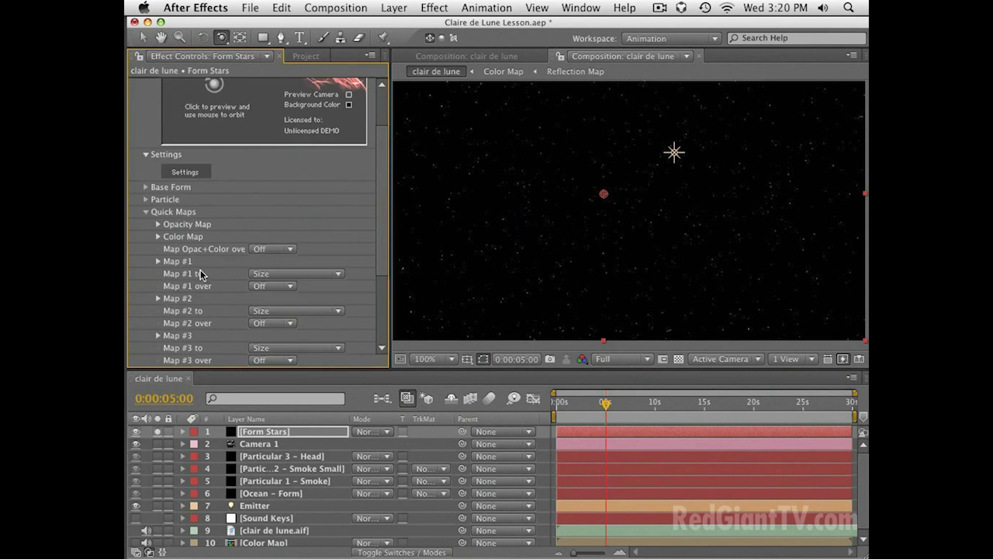
pyautogui.click(275, 232)
pyautogui.click(278, 241)
pyautogui.click(158, 214)
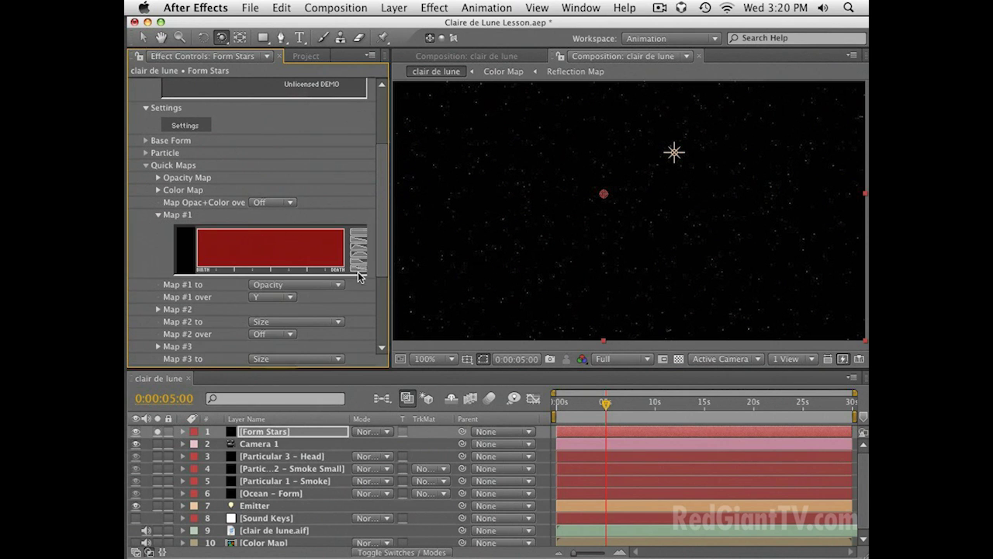
# Draw the Map #1 graph at full value over its first half and zero over its second, and orbit the camera to check the stars
pyautogui.moveTo(343, 268)
pyautogui.mouseDown()
pyautogui.moveTo(277, 267)
pyautogui.moveTo(275, 285)
pyautogui.mouseUp()
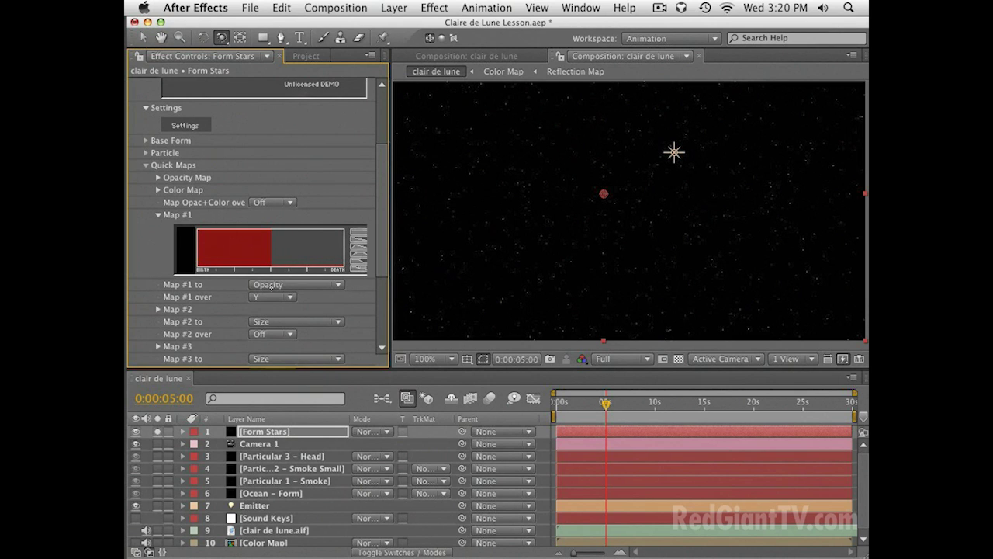
pyautogui.moveTo(269, 236); pyautogui.dragTo(274, 229)
pyautogui.moveTo(621, 251); pyautogui.dragTo(676, 243)
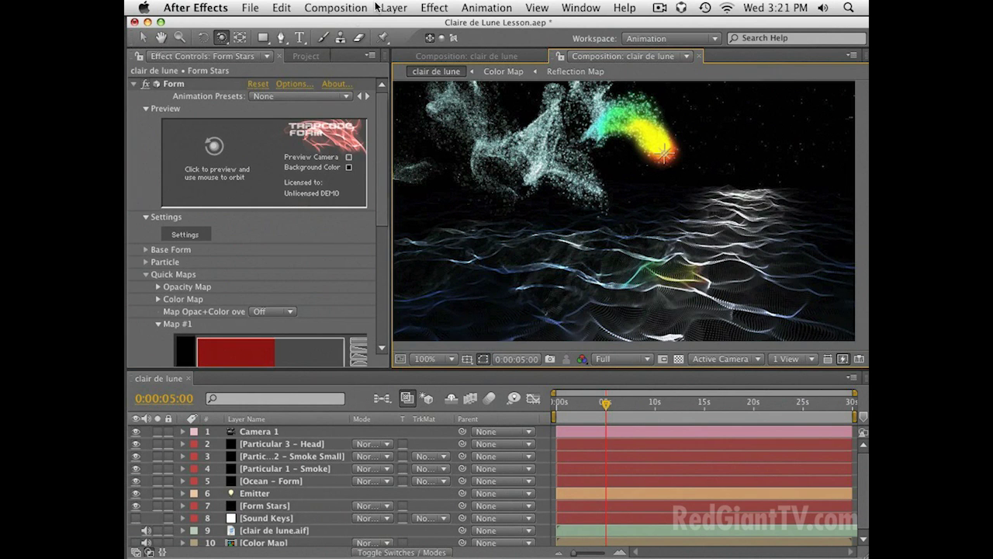
# Add a new adjustment layer at the top of clair de lune and name it Shine
pyautogui.click(404, 7)
pyautogui.moveTo(417, 30)
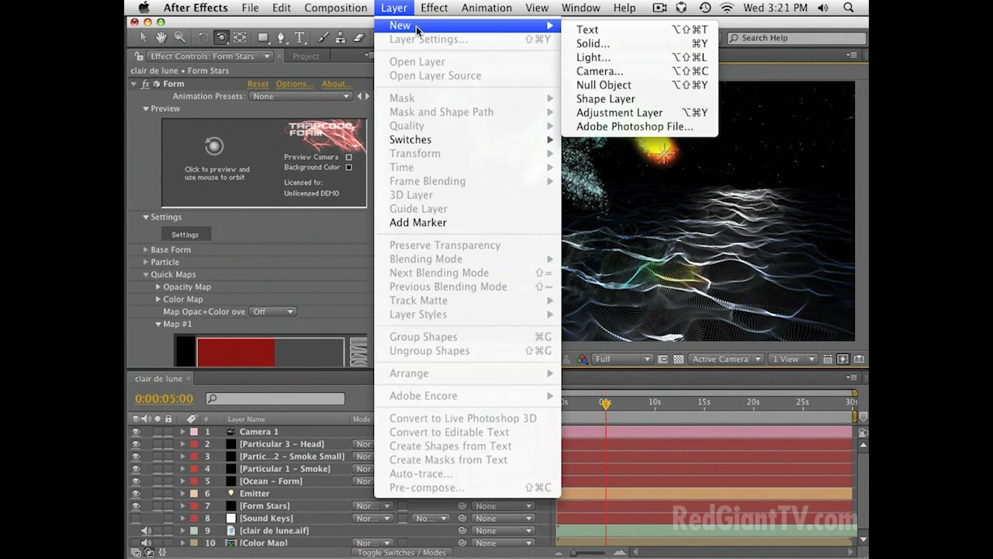
pyautogui.click(659, 115)
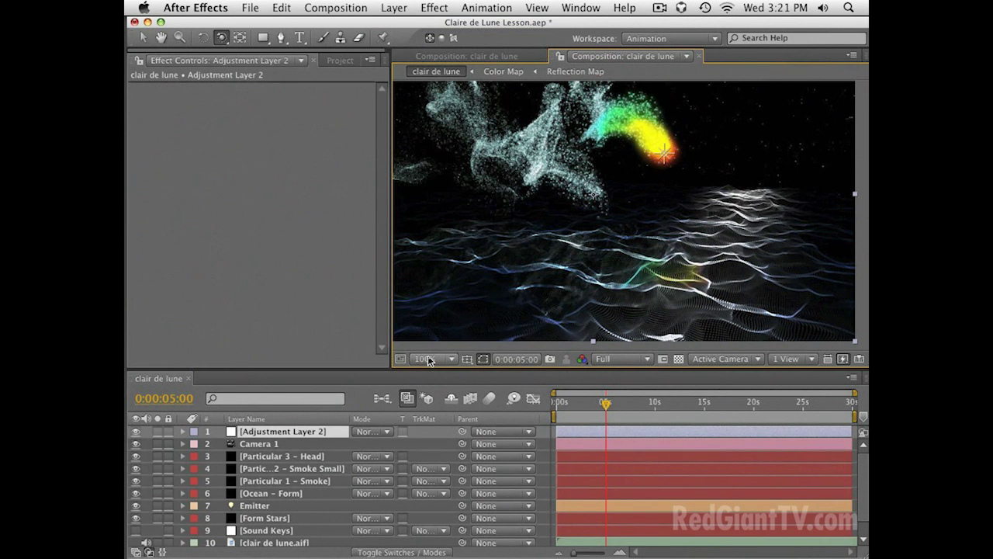
pyautogui.hotkey('ctrl', 'shift', 'y')
pyautogui.write('Zhine')
pyautogui.press('Return')
# Apply the Trapcode Shine effect to the Shine adjustment layer
pyautogui.click(434, 8)
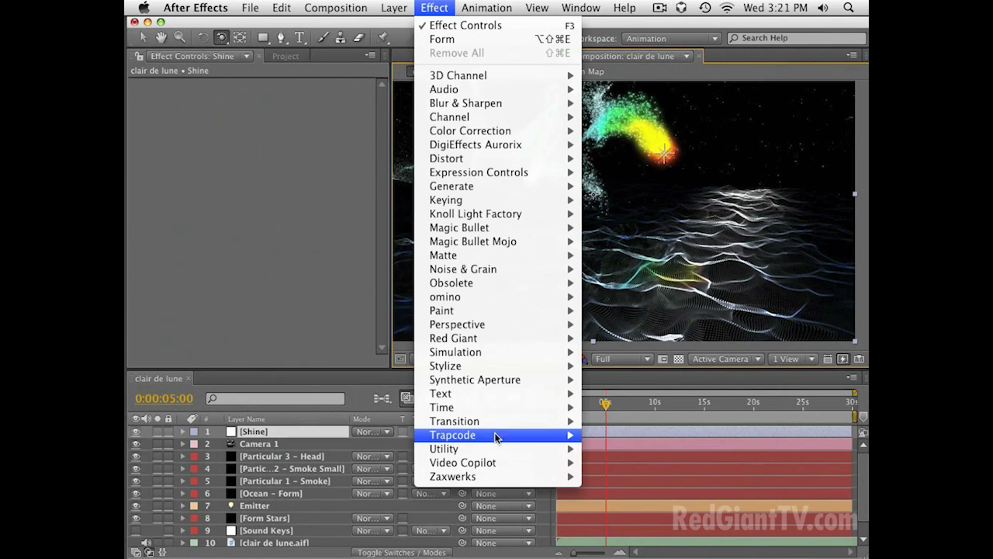
pyautogui.moveTo(499, 435)
pyautogui.click(611, 489)
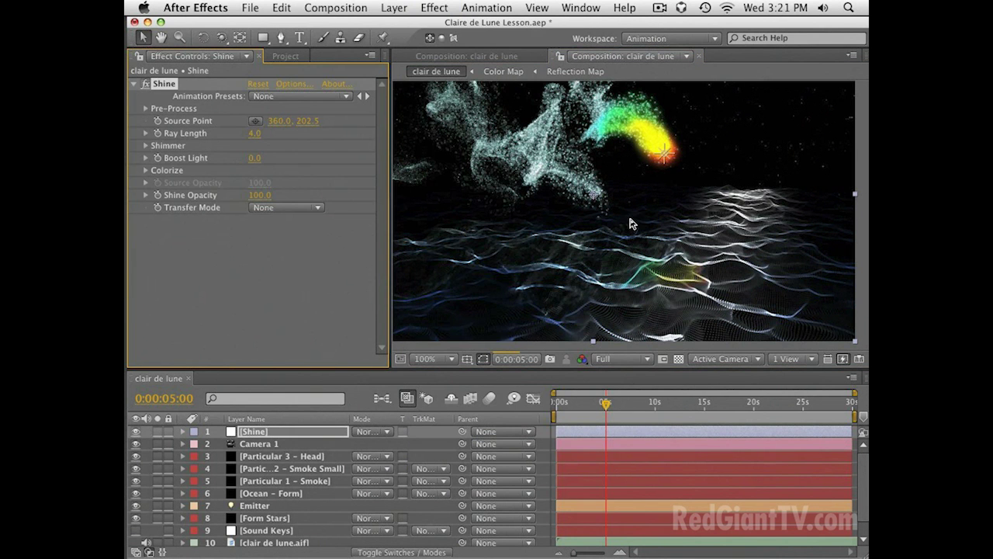
# Add a white point light named Moon to clair de lune and raise it above the frame
pyautogui.press('space')
pyautogui.moveTo(698, 188); pyautogui.dragTo(703, 237)
pyautogui.press(',')
pyautogui.click(394, 7)
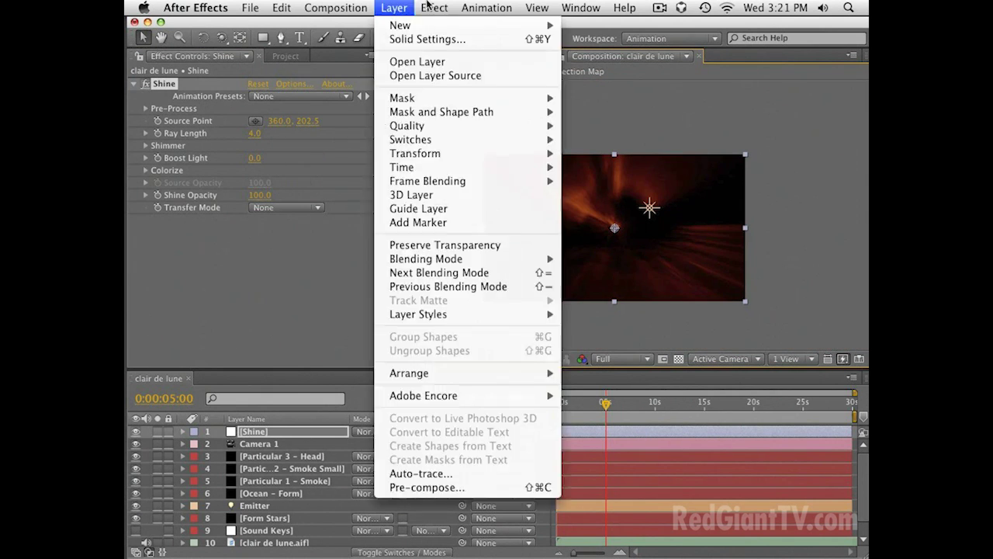
pyautogui.moveTo(412, 25)
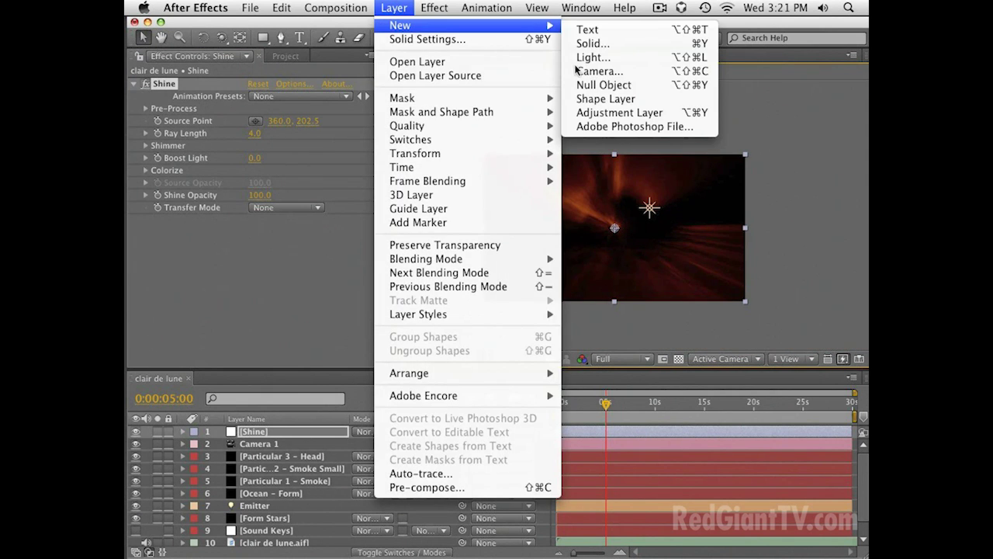
pyautogui.click(635, 58)
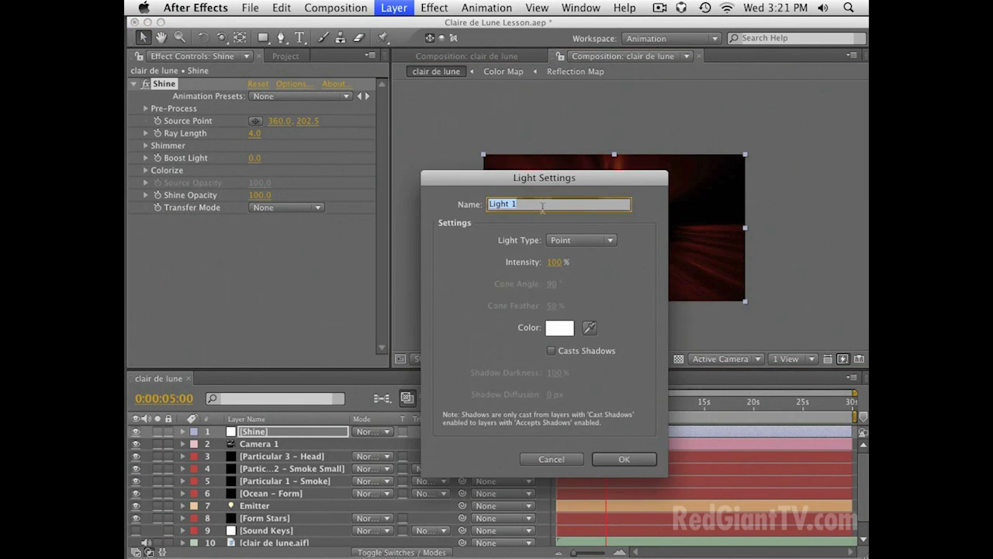
pyautogui.write('MOON')
pyautogui.press('BackSpace')
pyautogui.press('BackSpace')
pyautogui.press('BackSpace')
pyautogui.write('Moon')
pyautogui.press('Return')
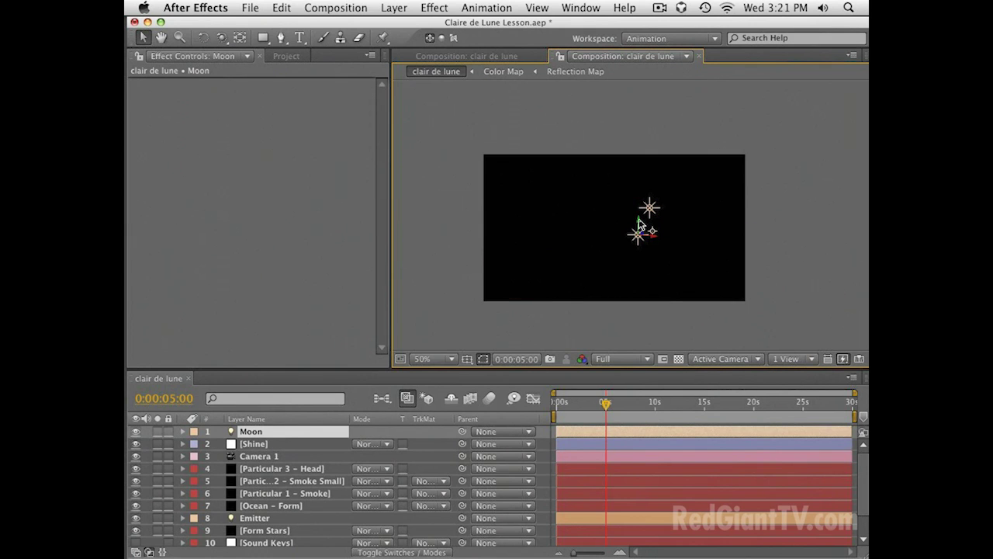
pyautogui.moveTo(639, 221); pyautogui.dragTo(645, 140)
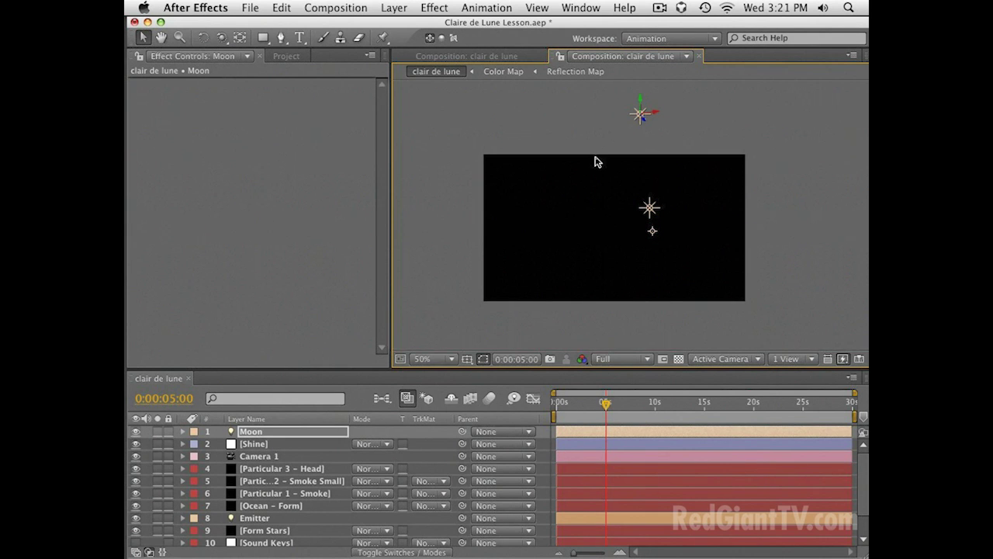
# Link Shine's Source Point to the Moon light with the expression thisComp.layer("Moon").toComp([0,0,0])
pyautogui.click(262, 445)
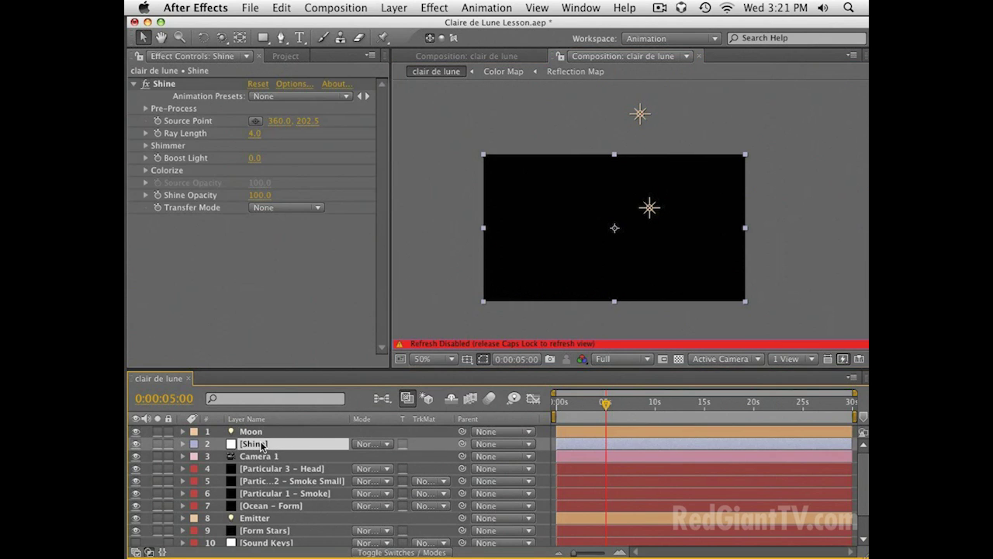
pyautogui.press('e')
pyautogui.click(208, 457)
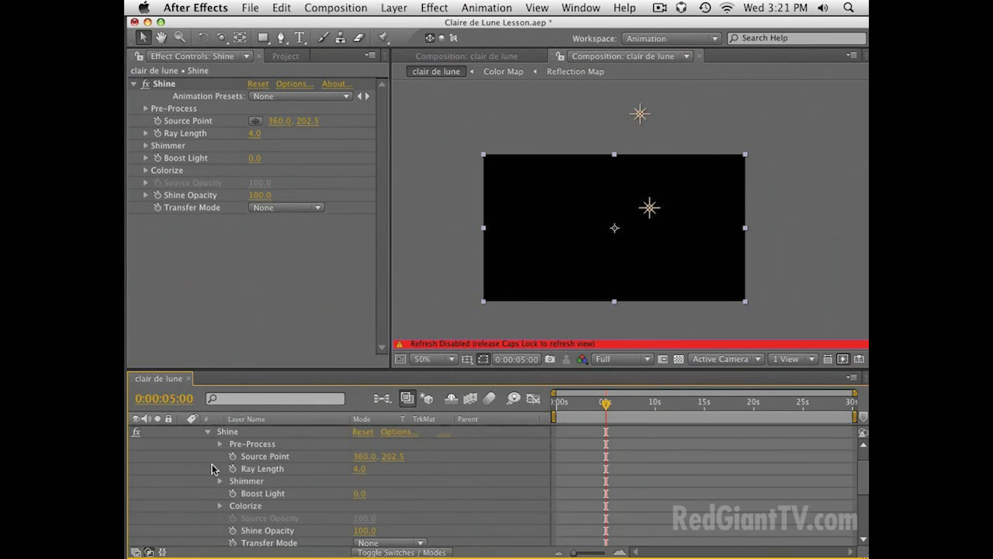
pyautogui.scroll(2, 263, 450)
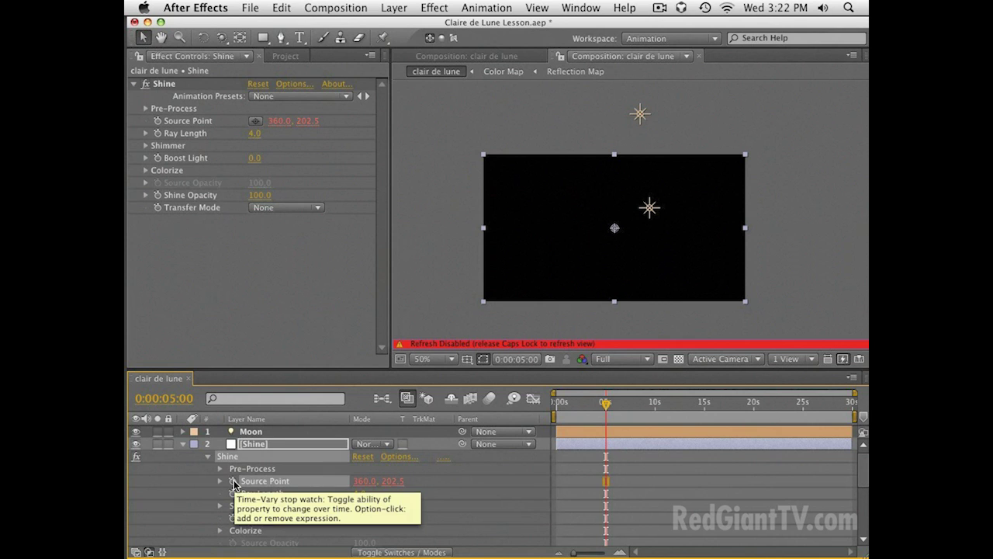
pyautogui.keyDown('alt'); pyautogui.click(233, 481); pyautogui.keyUp('alt')
pyautogui.moveTo(395, 494); pyautogui.dragTo(251, 435)
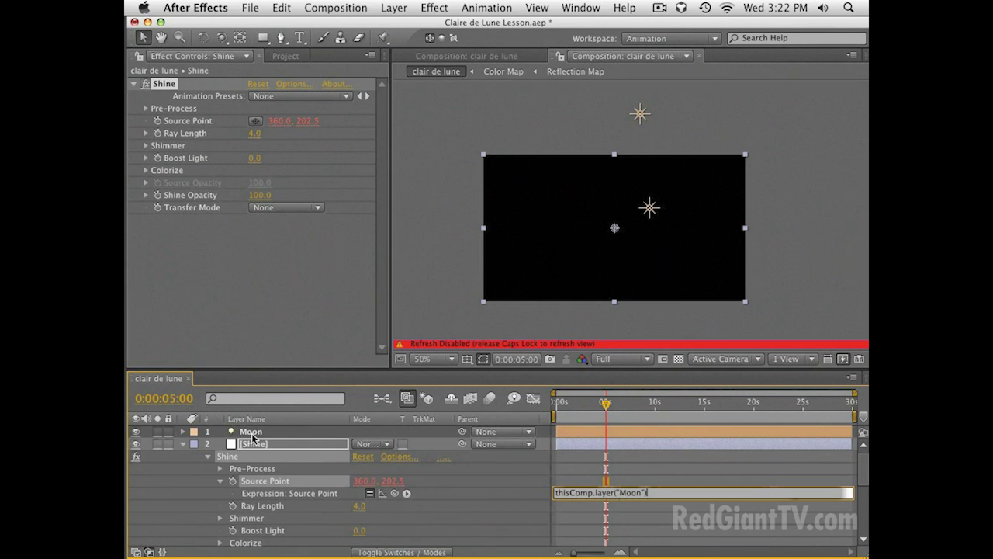
pyautogui.write('.T')
pyautogui.press('capslock')
pyautogui.press('BackSpace')
pyautogui.write('toComp([0,0,0')
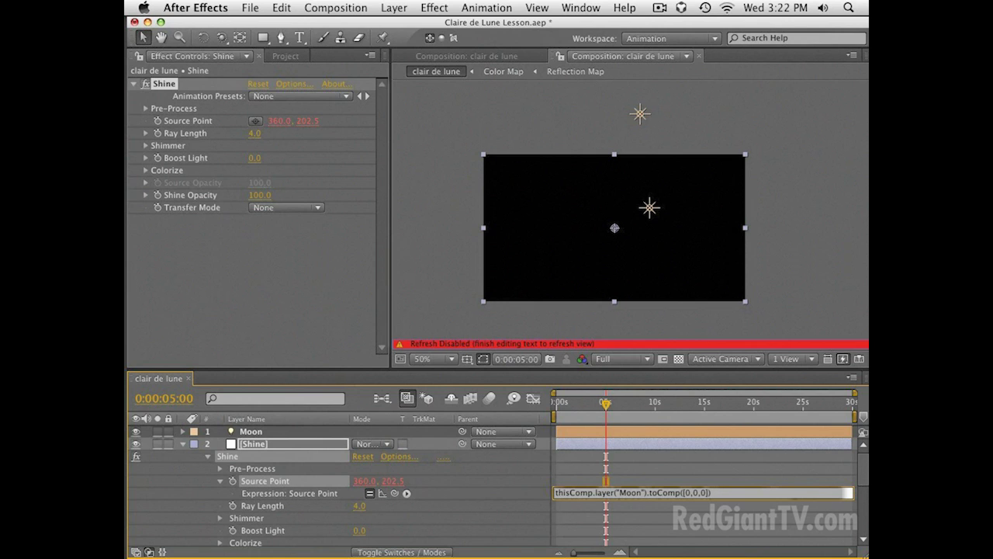
pyautogui.press('KP_Enter')
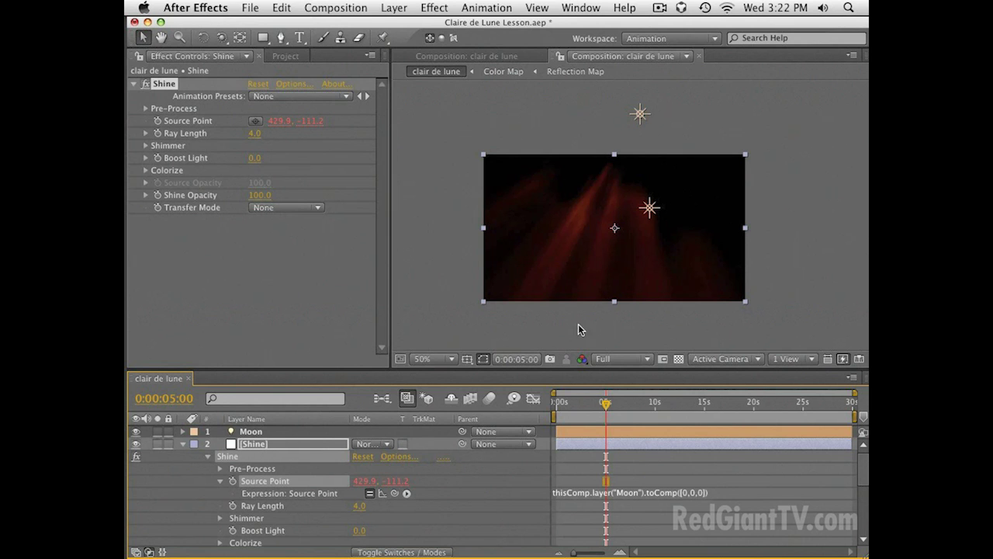
# Add the expression wiggle(1, 12) to Camera 1's Position
pyautogui.click(249, 433)
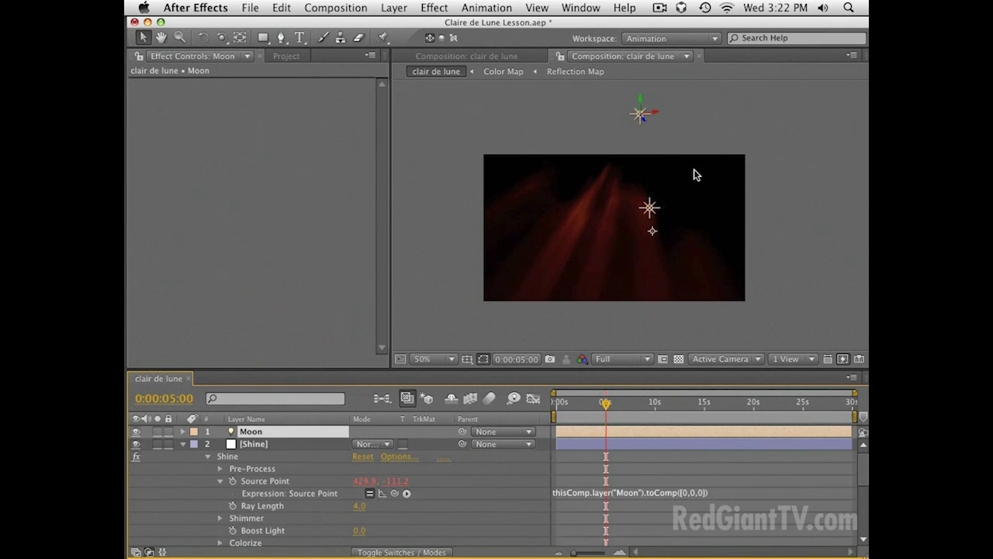
pyautogui.click(261, 445)
pyautogui.press('u')
pyautogui.click(254, 454)
pyautogui.press('p')
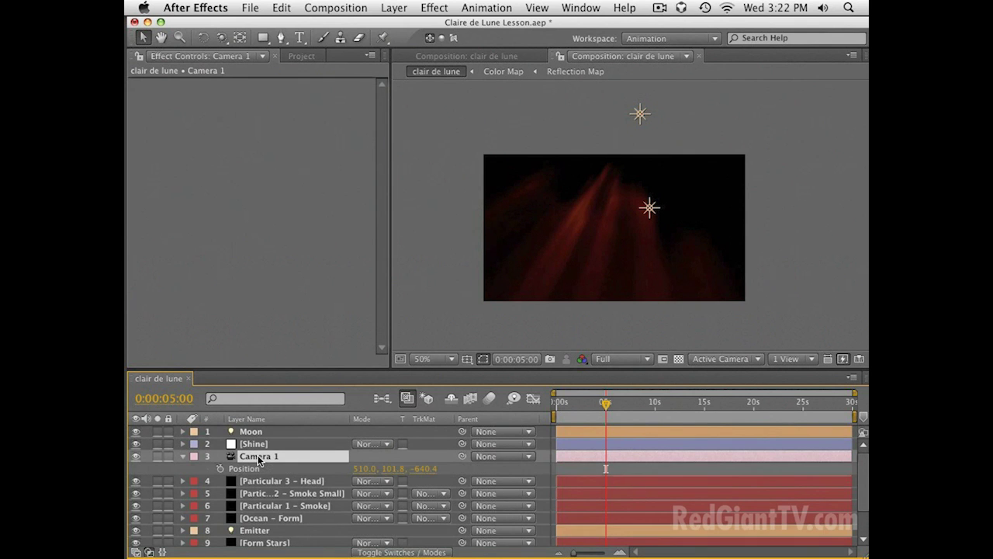
pyautogui.keyDown('alt'); pyautogui.click(220, 468); pyautogui.keyUp('alt')
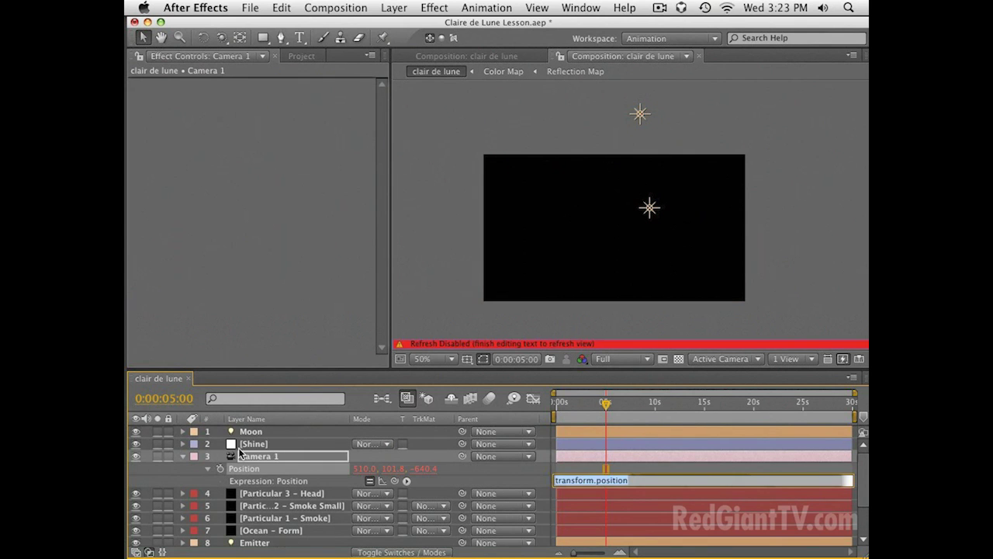
pyautogui.write('wiggle(1, 12')
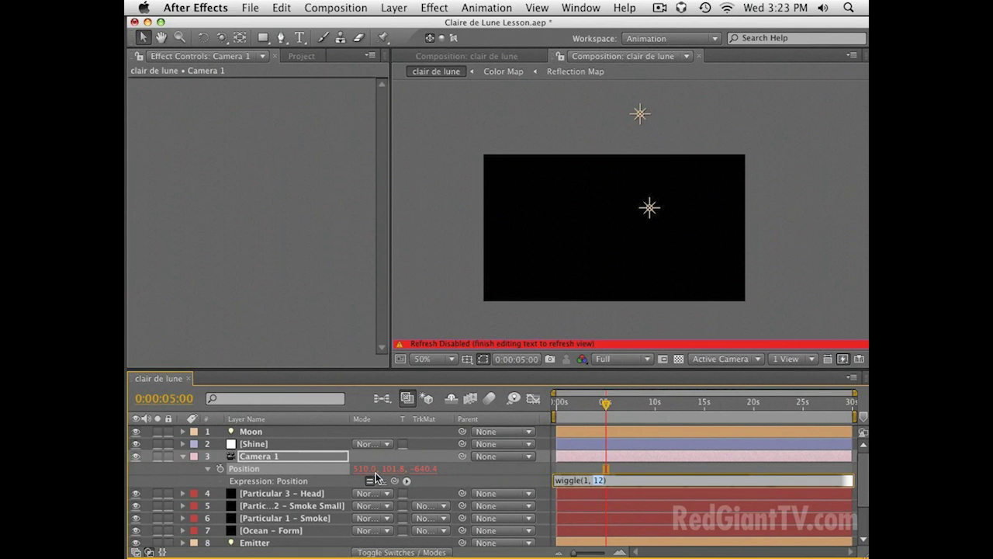
pyautogui.click(441, 482)
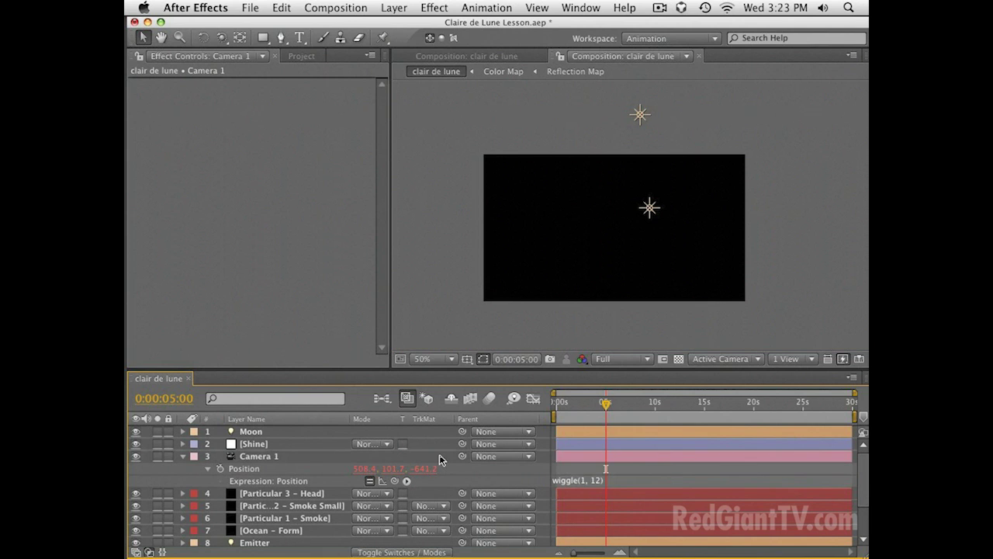
# Move the current time to 0:00:01:12 and set the Shine effect's Transfer Mode to Add
pyautogui.click(570, 408)
pyautogui.click(258, 459)
pyautogui.press('u')
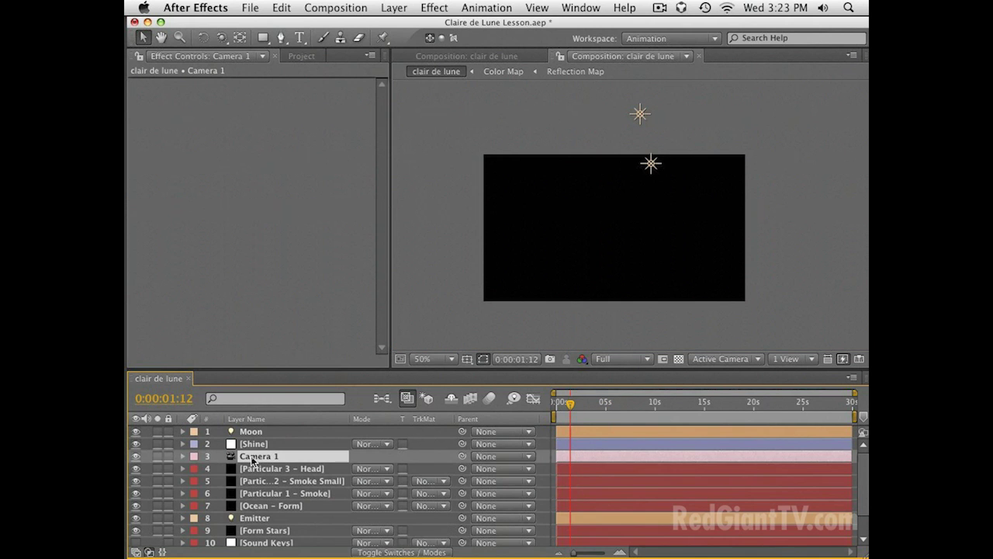
pyautogui.click(264, 444)
pyautogui.press('e')
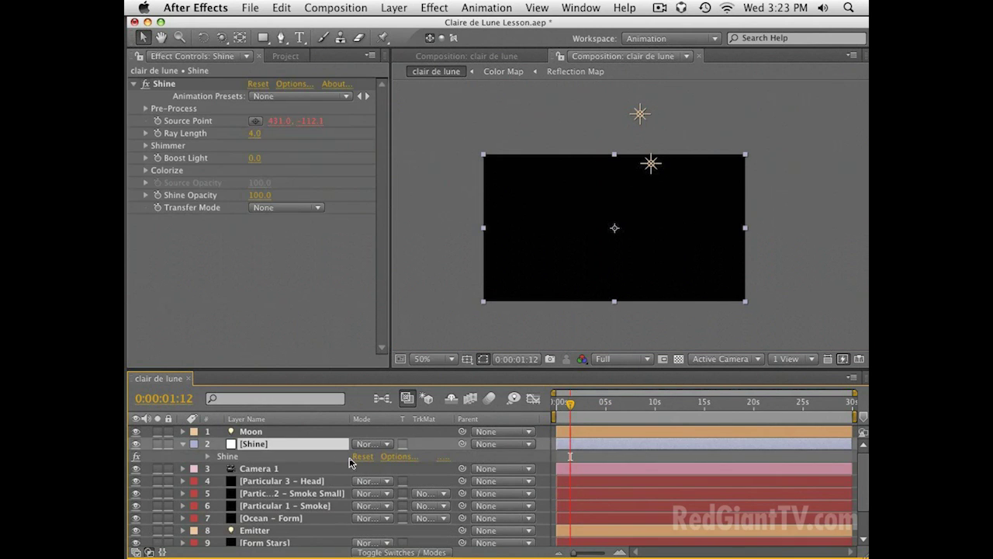
pyautogui.click(286, 208)
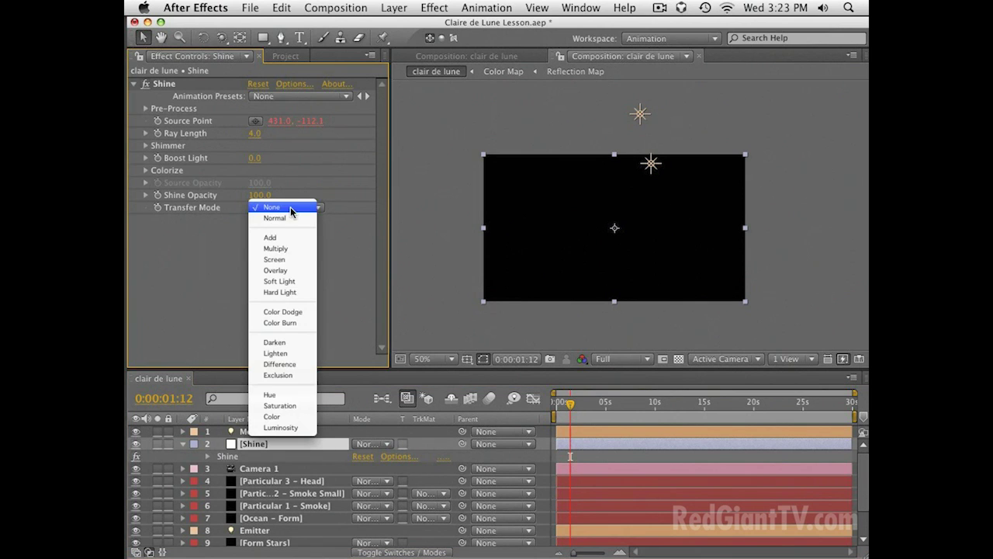
pyautogui.click(292, 239)
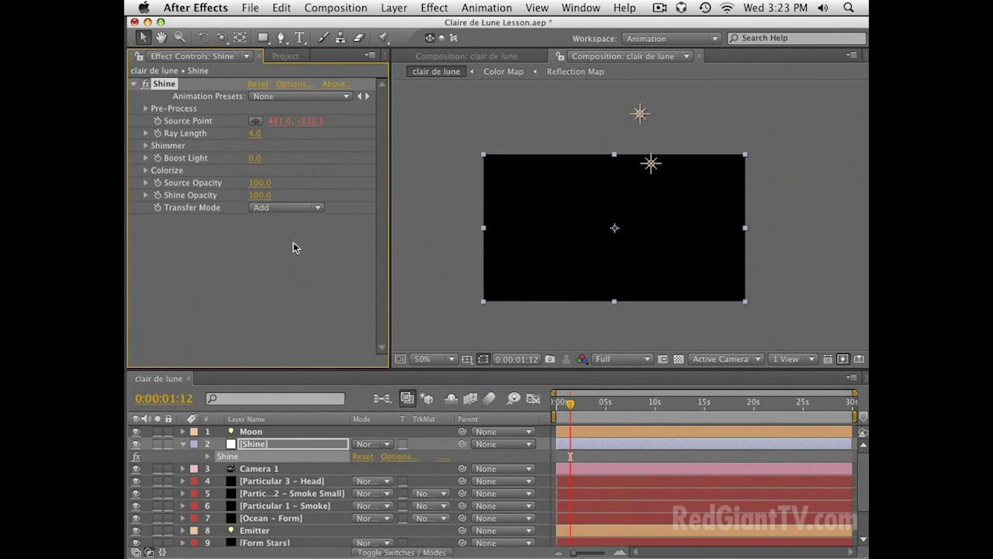
# Set Shine's Colorize mode to One Color and give it the golden yellow FFC600
pyautogui.click(146, 170)
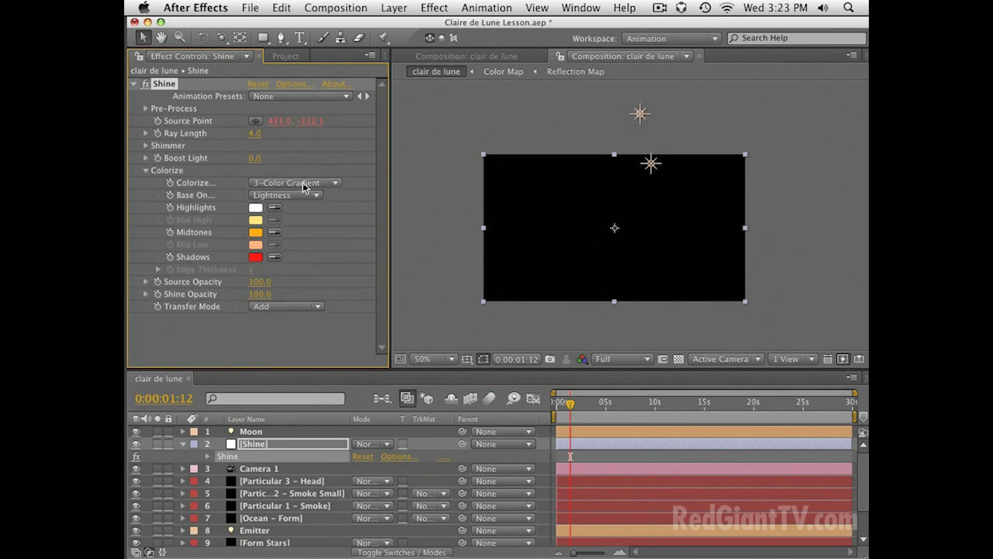
pyautogui.click(304, 183)
pyautogui.click(303, 182)
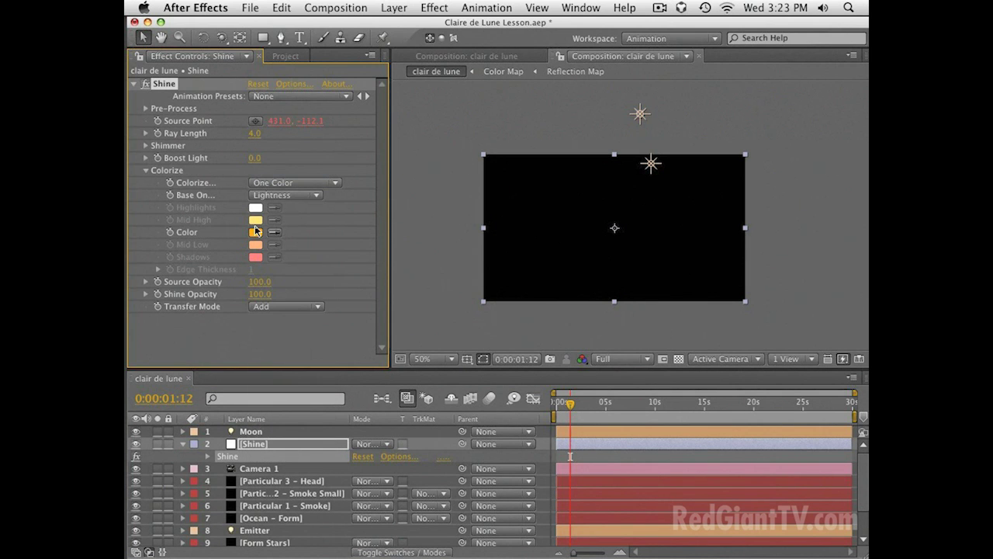
pyautogui.click(256, 235)
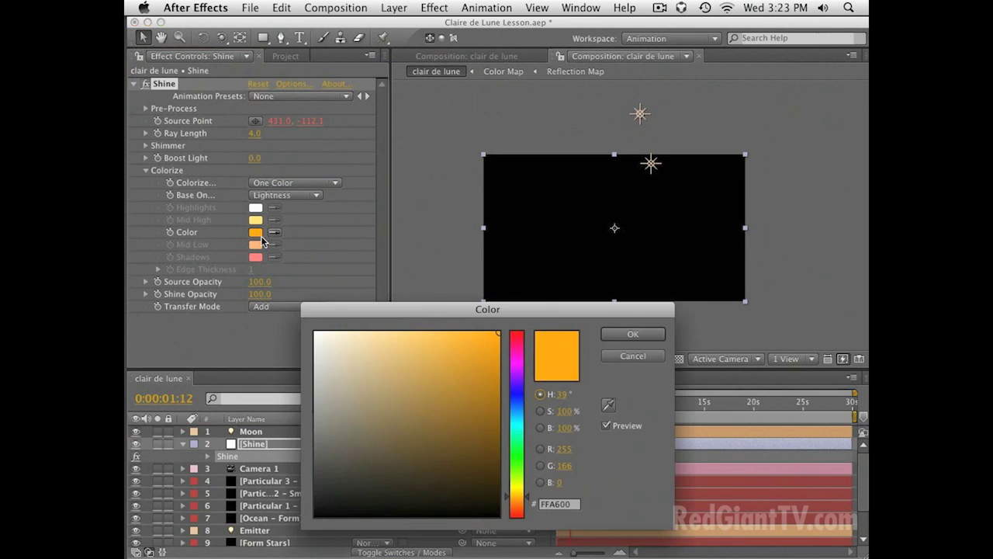
pyautogui.click(512, 495)
pyautogui.press('Return')
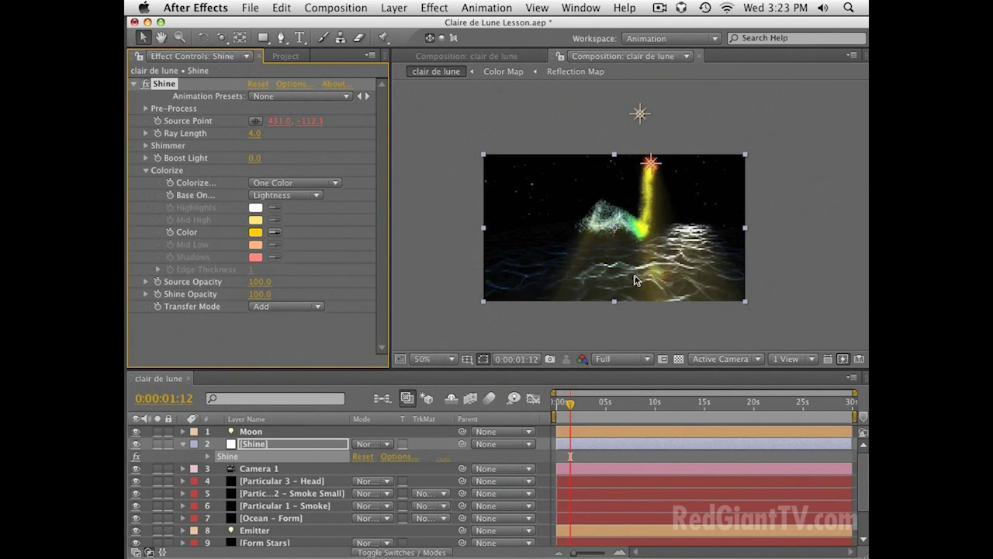
# Change the Shine ray color to a teal green
pyautogui.scroll(2, 638, 227)
pyautogui.moveTo(663, 198); pyautogui.dragTo(647, 198)
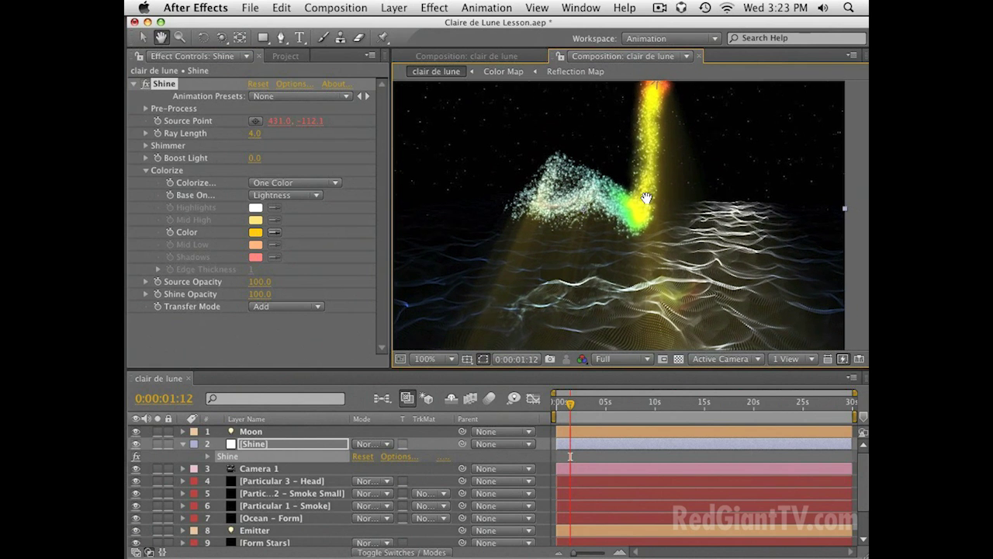
pyautogui.click(252, 236)
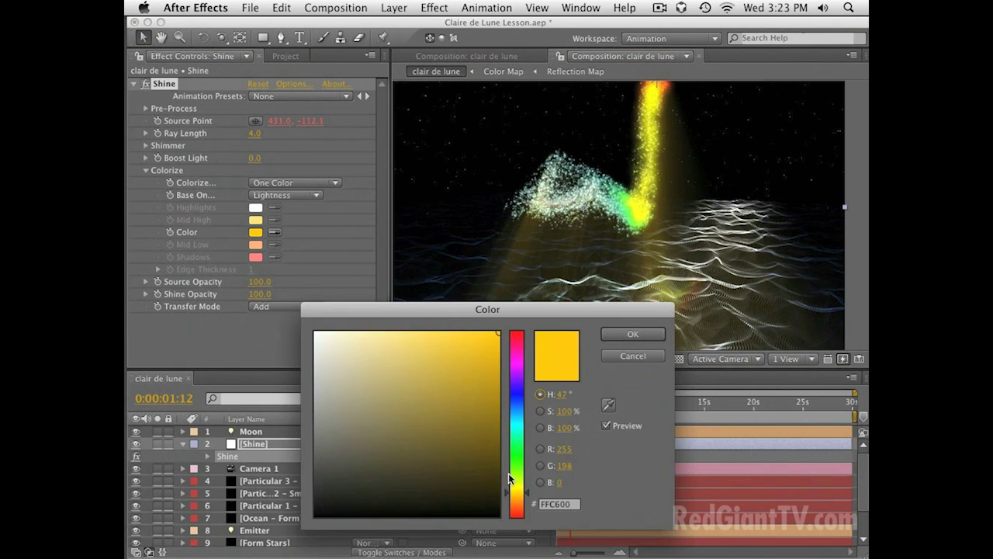
pyautogui.moveTo(512, 478); pyautogui.dragTo(520, 438)
pyautogui.press('Return')
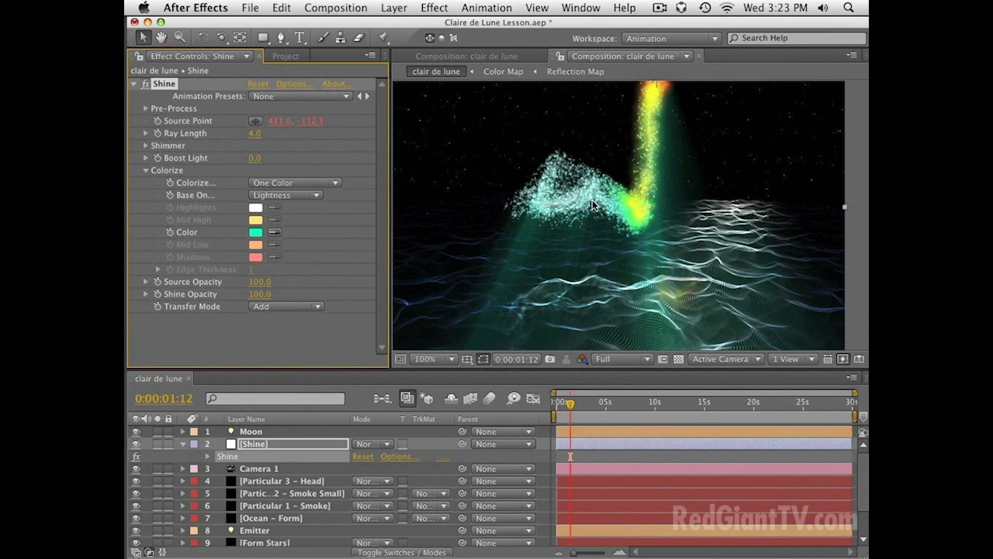
# Orbit the camera slightly and move the current time to 0:00:09:17 to check the rays
pyautogui.press('c')
pyautogui.moveTo(657, 241); pyautogui.dragTo(643, 219)
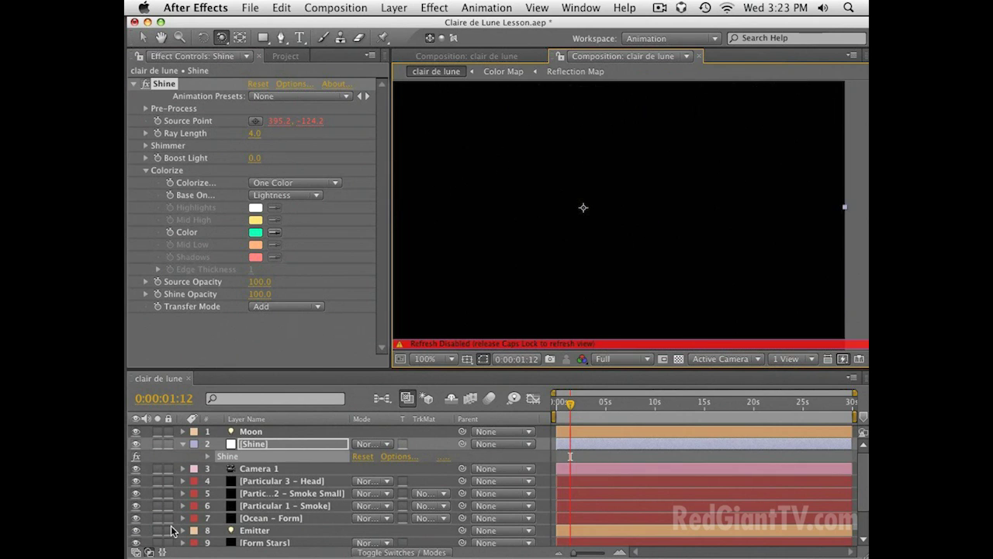
pyautogui.doubleClick(232, 459)
pyautogui.press('space')
pyautogui.press('v')
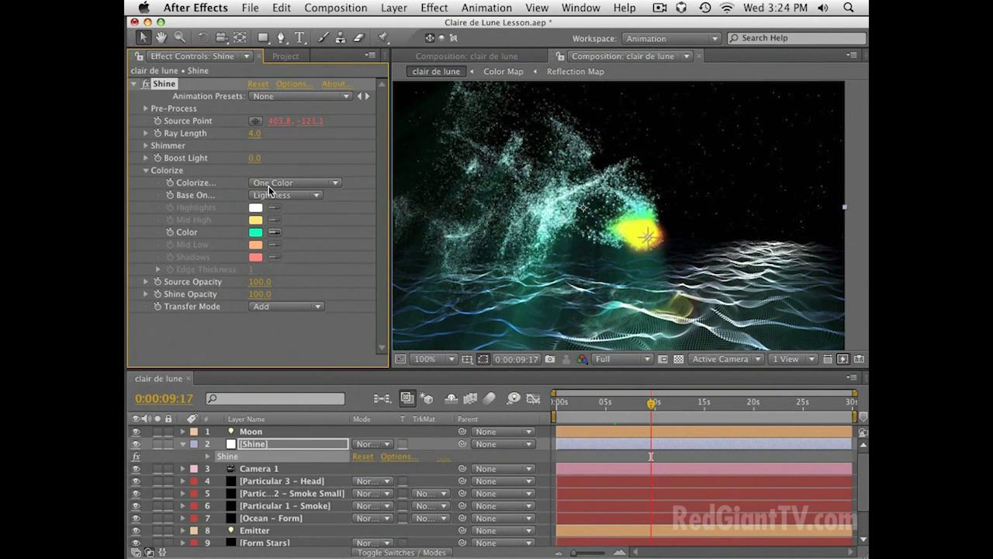
# Raise Shine's Boost Light to 6.8 and set its Shimmer Amount to 204 and Detail to 62.4
pyautogui.moveTo(264, 158); pyautogui.dragTo(308, 166)
pyautogui.click(147, 146)
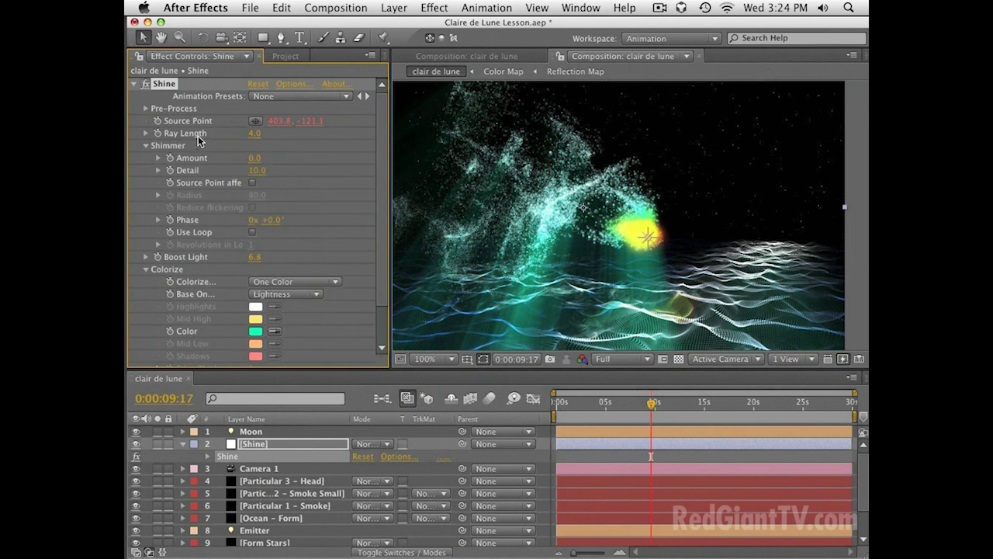
pyautogui.moveTo(257, 170); pyautogui.dragTo(628, 191)
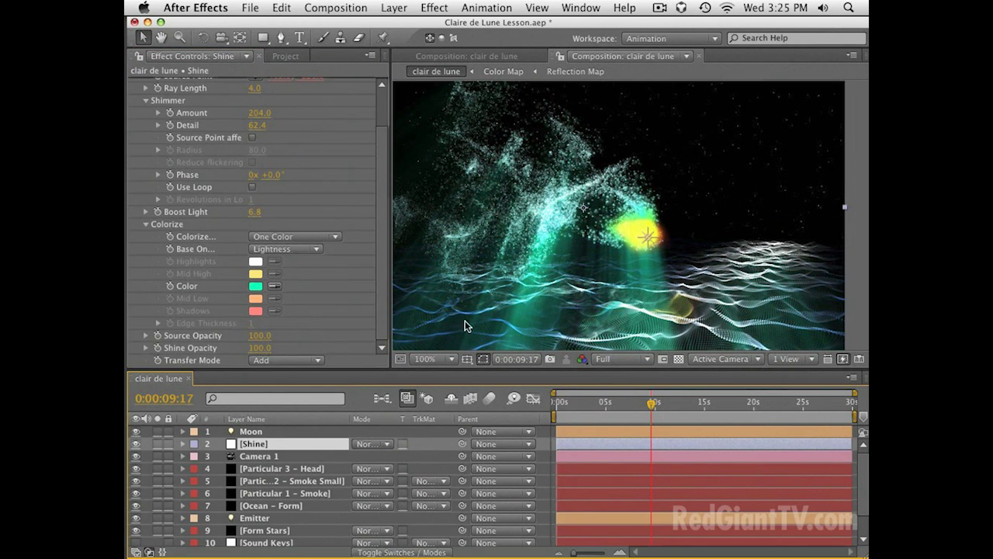
pyautogui.press('space')
pyautogui.moveTo(466, 234); pyautogui.dragTo(478, 235)
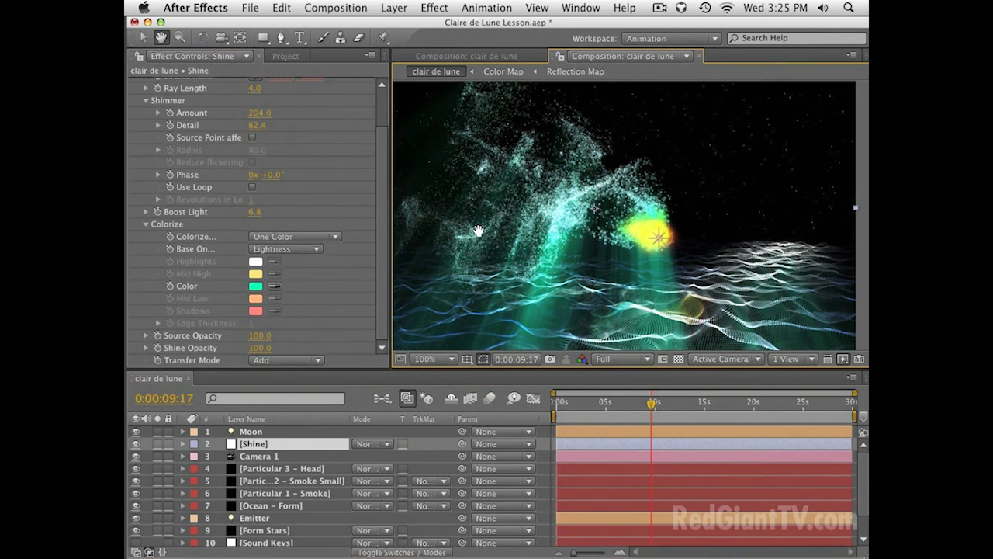
# Add a new white solid above the Moon light and name it Omino
pyautogui.click(270, 432)
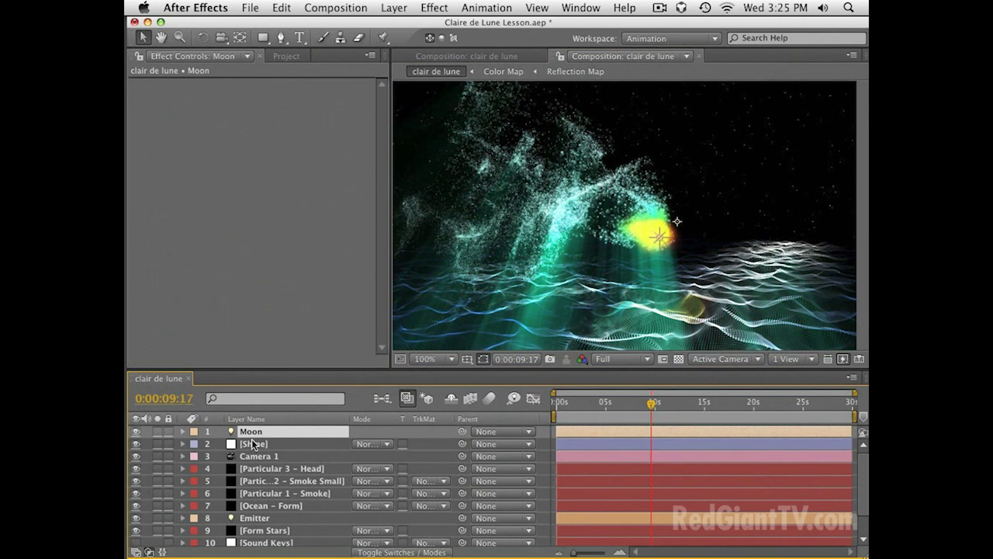
pyautogui.press('super+y')
pyautogui.write('Omino')
pyautogui.press('Return')
# Apply the omino glass 32 effect to the Omino layer and suspend refreshing of the composition view
pyautogui.click(435, 8)
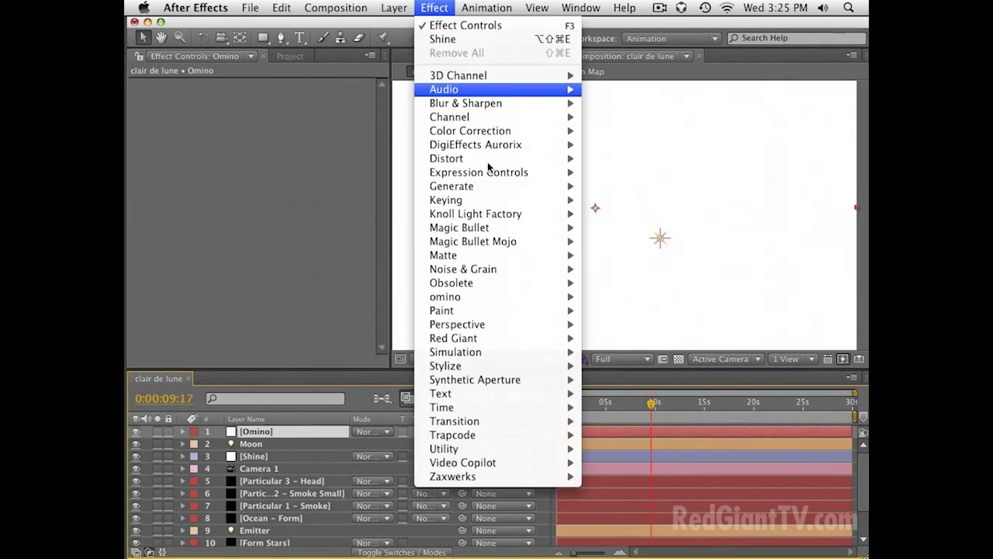
pyautogui.moveTo(494, 299)
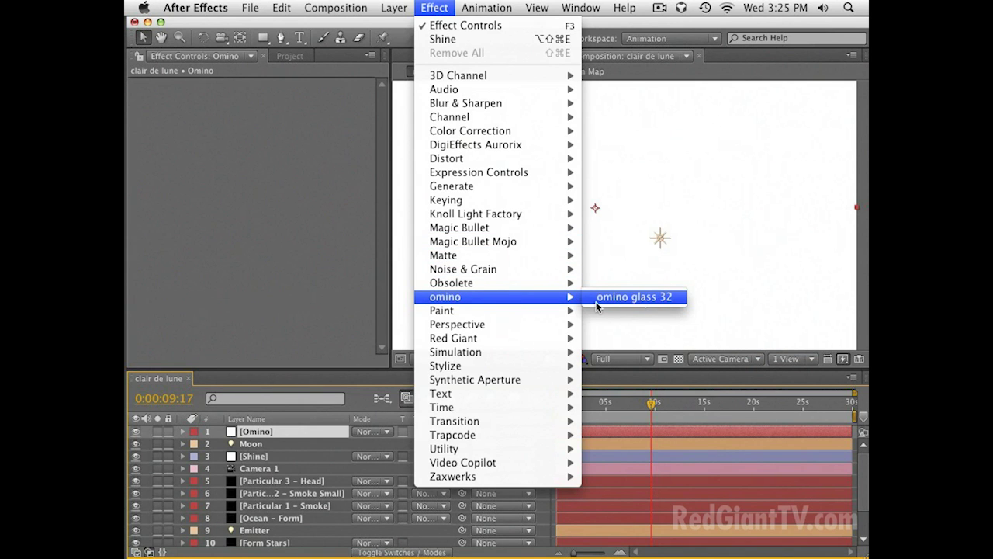
pyautogui.click(641, 299)
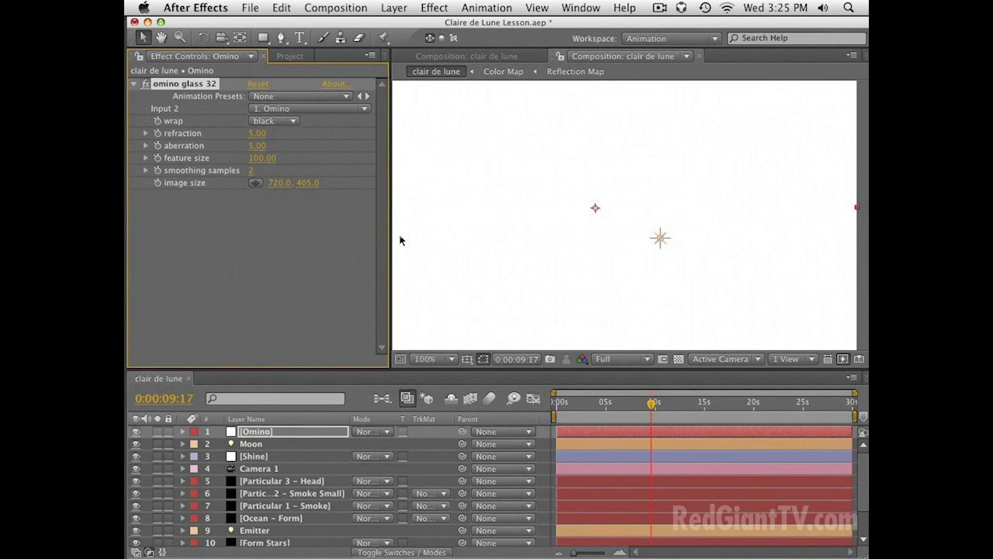
pyautogui.press('capslock')
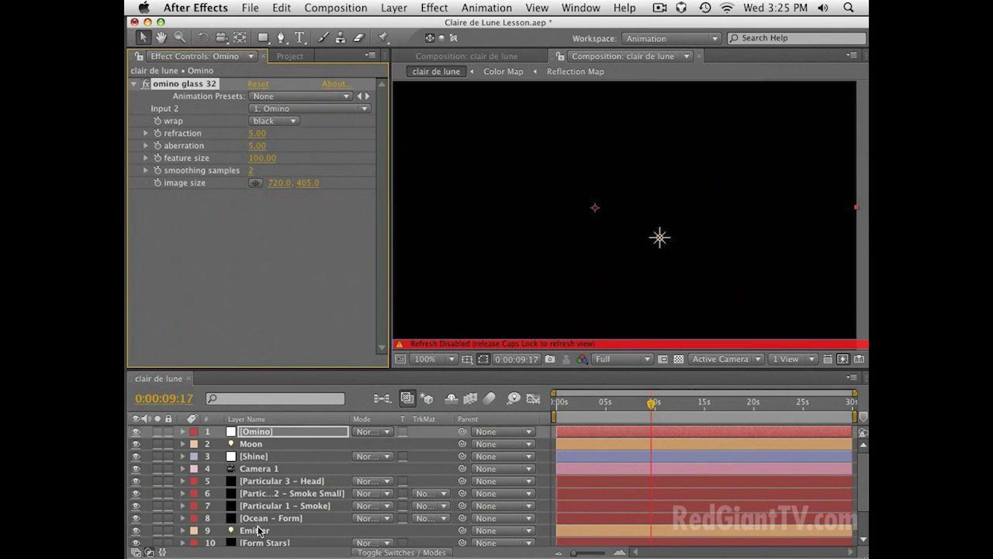
# Add a new 720 x 405 px solid named BG to clair de lune and set its color to black
pyautogui.scroll(-3, 268, 530)
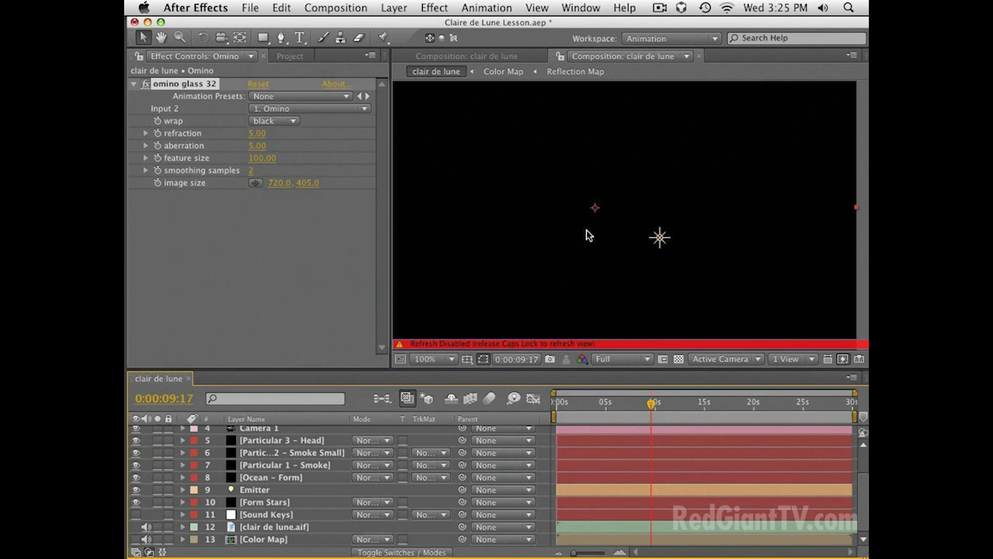
pyautogui.click(393, 7)
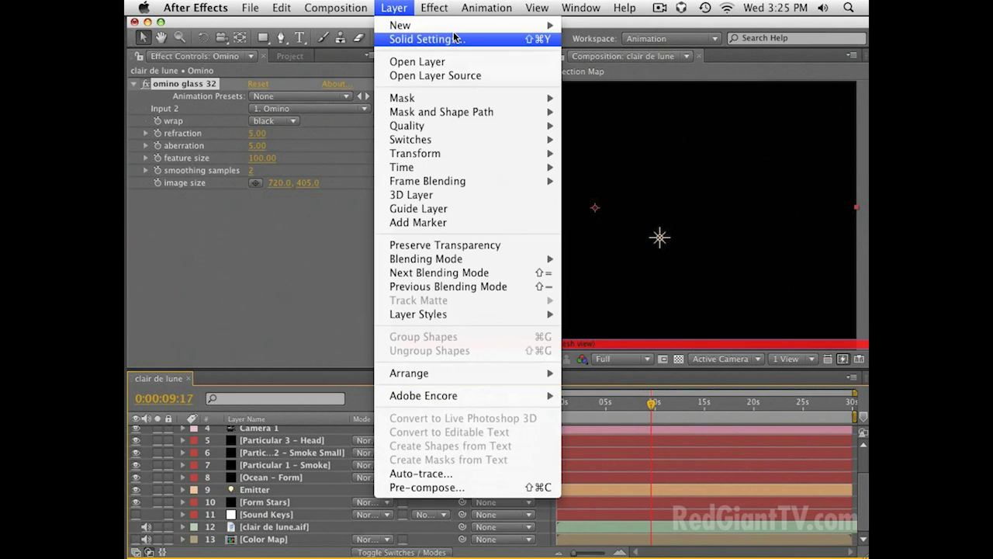
pyautogui.moveTo(462, 26)
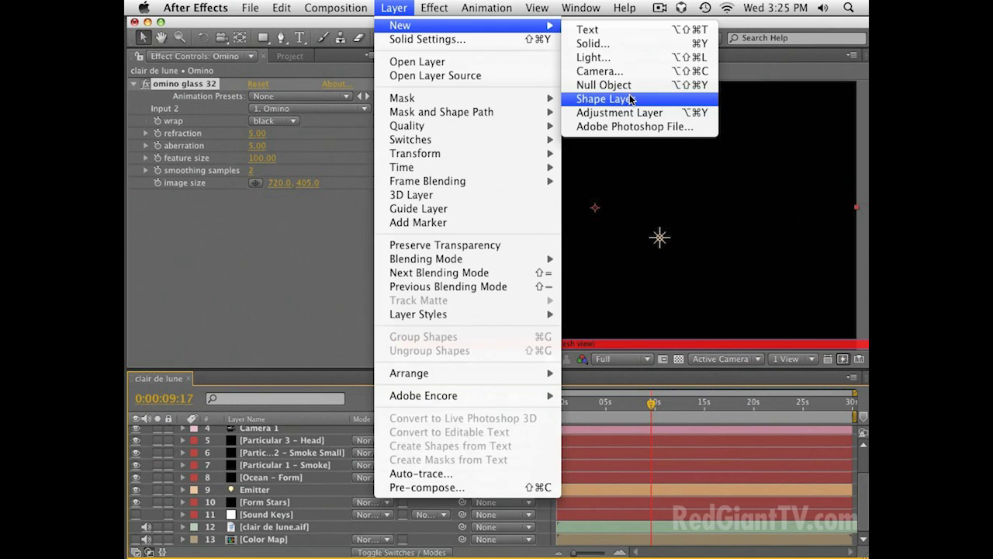
pyautogui.click(621, 44)
pyautogui.write('BG')
pyautogui.press('Return')
pyautogui.press('super+shift+y')
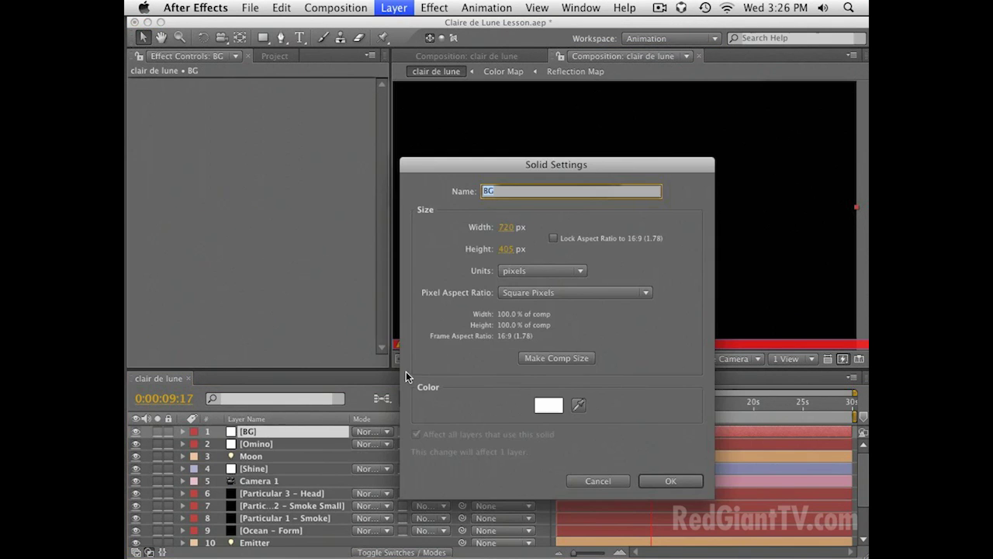
pyautogui.click(542, 409)
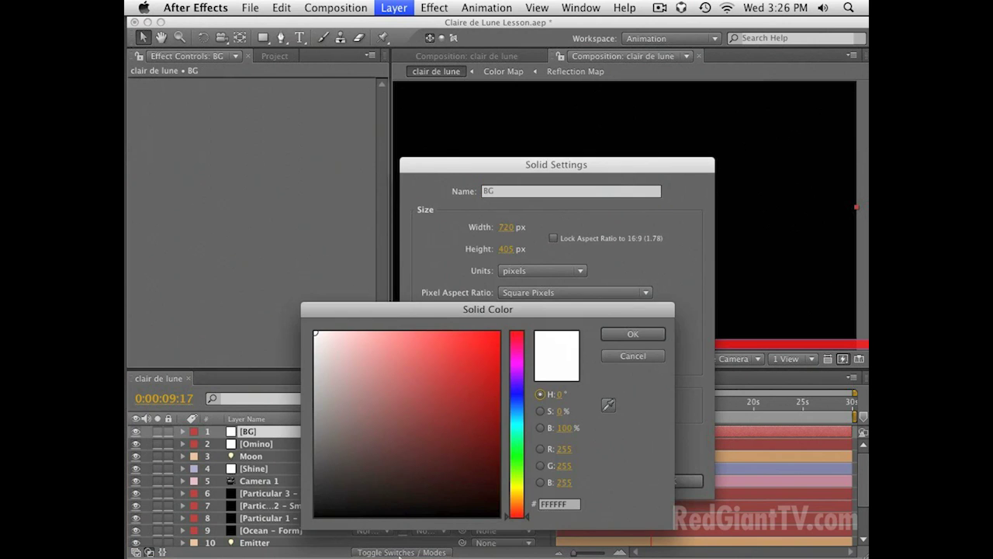
pyautogui.press('Return')
pyautogui.press('Return')
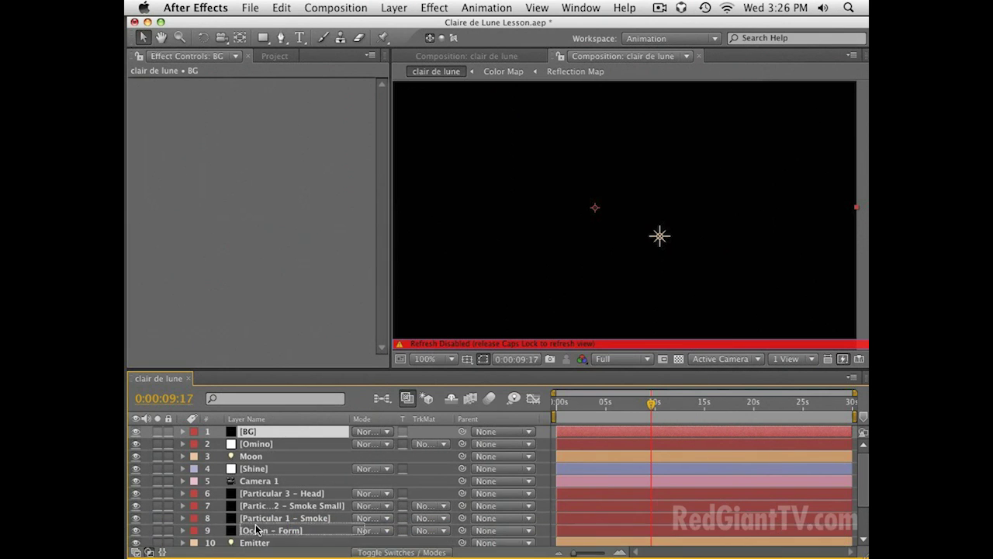
# Move the BG layer down the layer stack to between Form Stars and Sound Keys
pyautogui.scroll(-2, 256, 529)
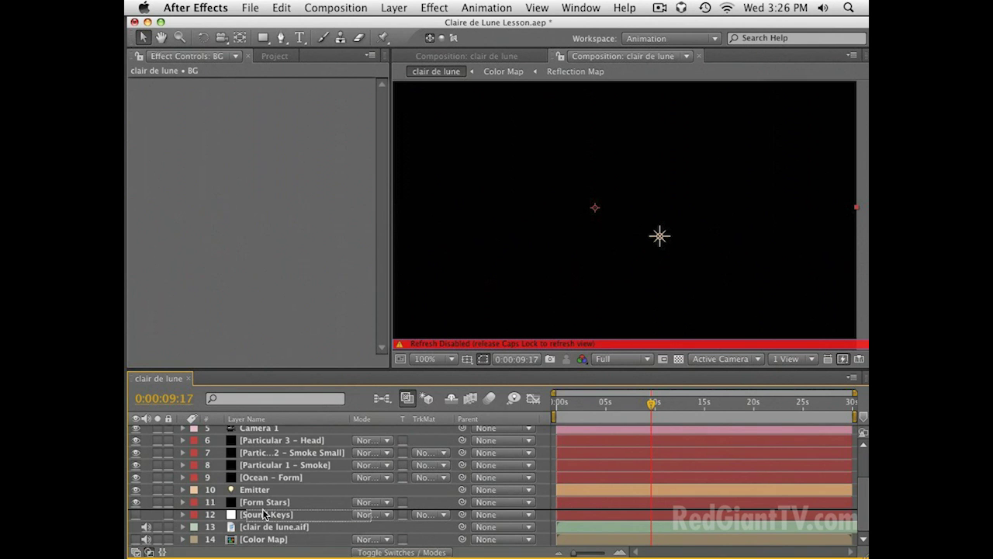
pyautogui.moveTo(264, 514); pyautogui.dragTo(264, 513)
pyautogui.scroll(2, 300, 476)
# Create a new 720 x 405 composition named Chrom Ab Map at 30 fps with a 30-second duration
pyautogui.click(251, 184)
pyautogui.press('super+n')
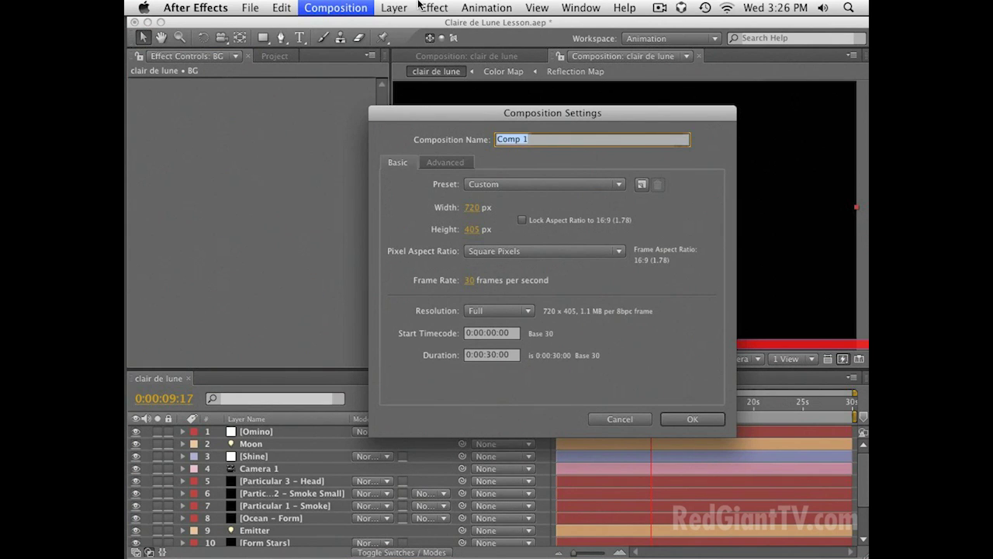
pyautogui.write('C')
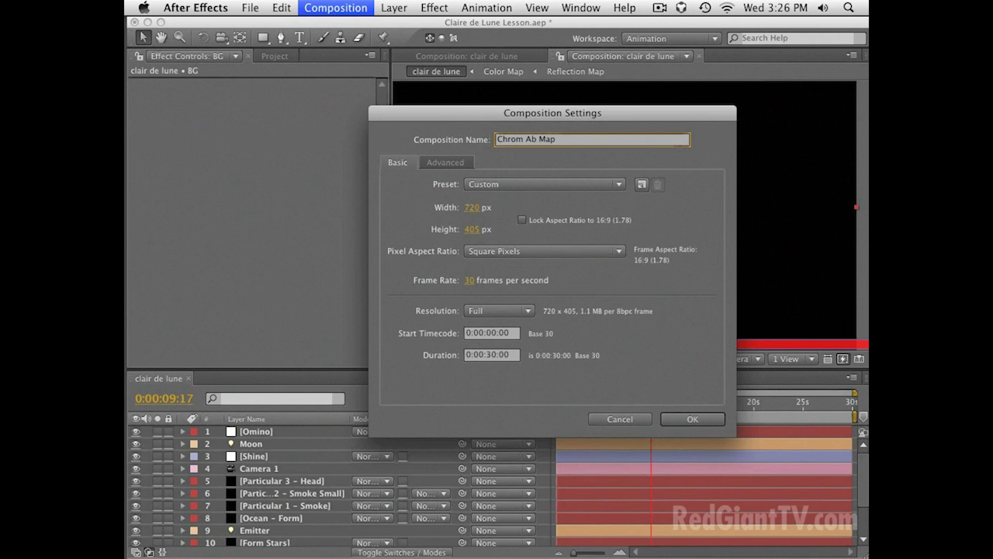
pyautogui.press('Return')
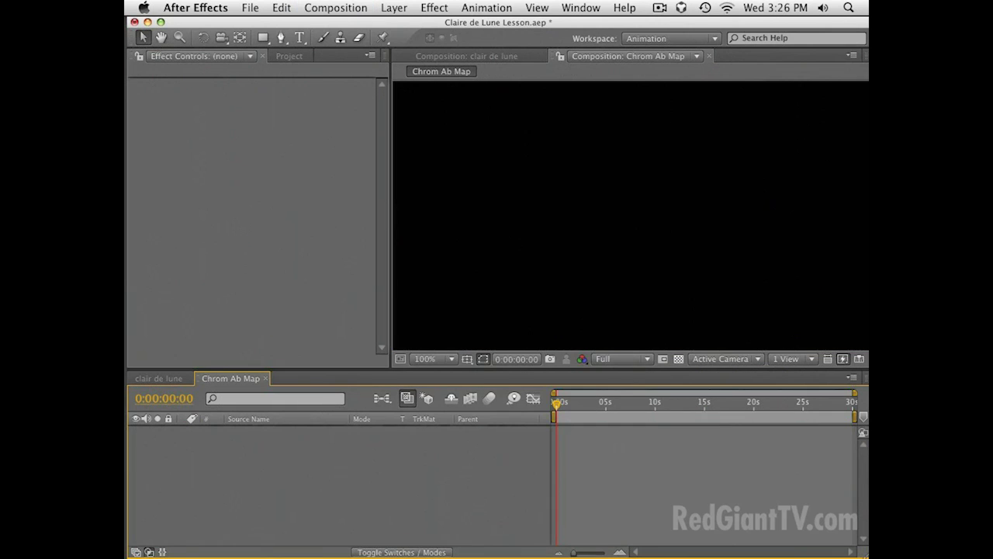
# Add a black solid to Chrom Ab Map and a white solid above it, both at composition size
pyautogui.press('super+y')
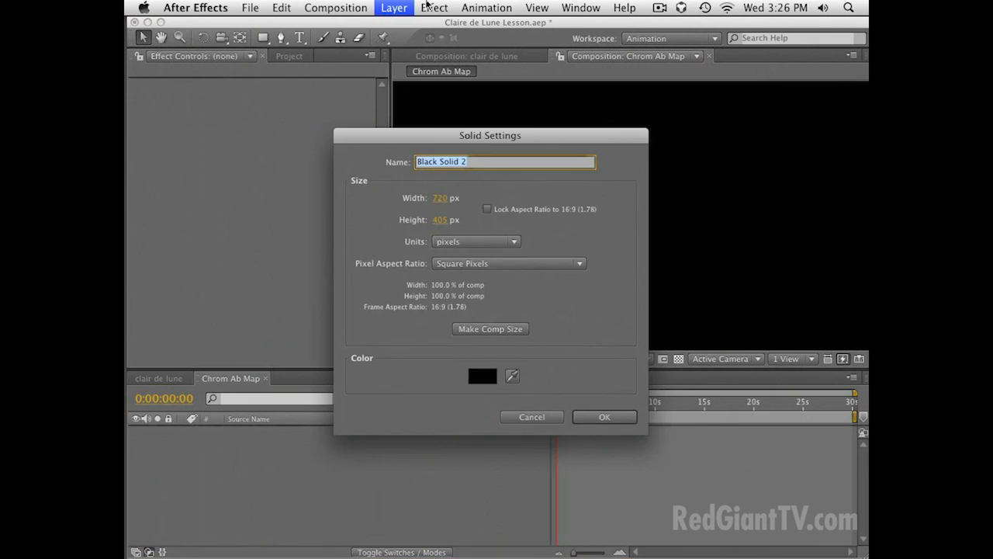
pyautogui.press('Return')
pyautogui.press('super+y')
pyautogui.click(472, 376)
pyautogui.moveTo(404, 371); pyautogui.dragTo(236, 313)
pyautogui.press('Return')
pyautogui.press('Return')
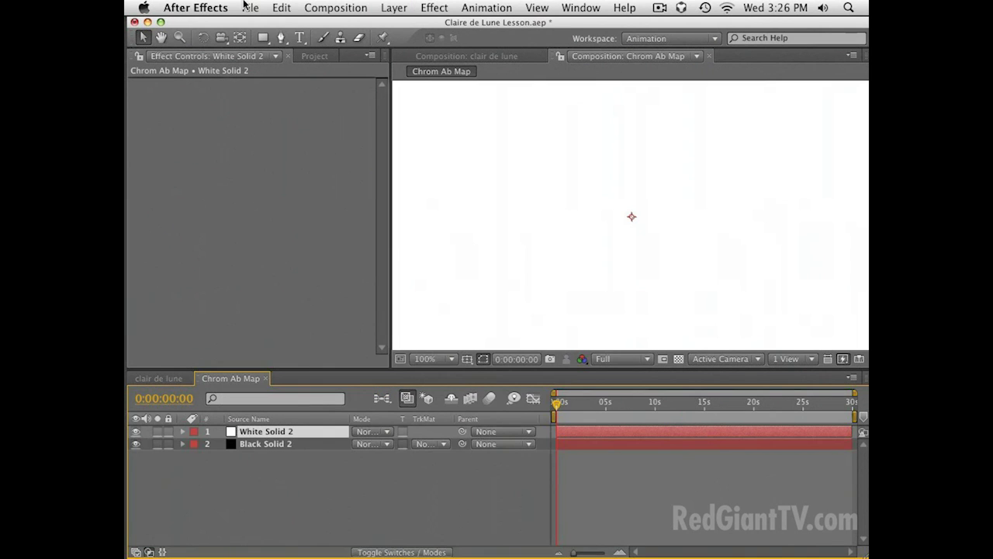
# Mask the white solid with a large centered ellipse and feather the mask by 148 pixels
pyautogui.moveTo(263, 38); pyautogui.dragTo(303, 67)
pyautogui.moveTo(632, 220); pyautogui.dragTo(804, 118)
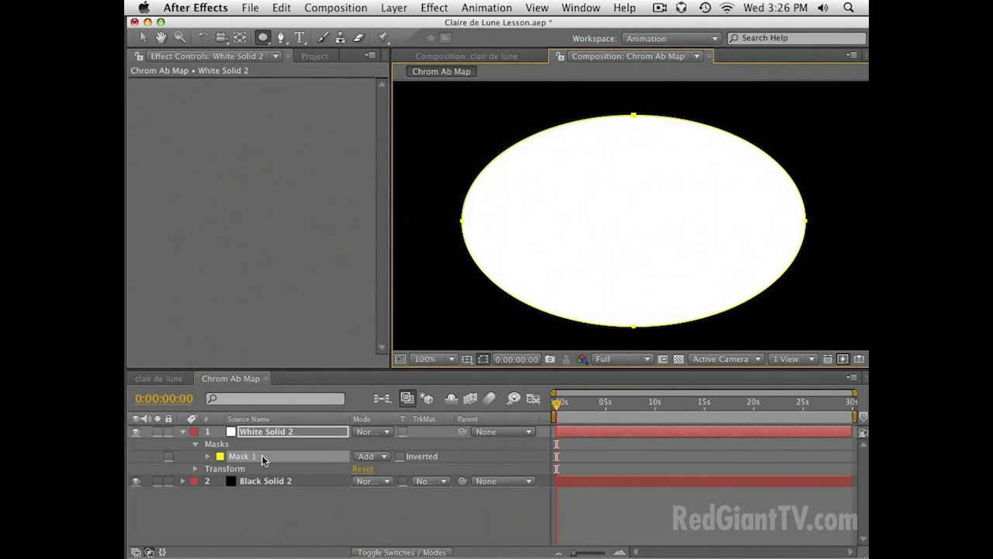
pyautogui.press('f')
pyautogui.moveTo(372, 456); pyautogui.dragTo(483, 455)
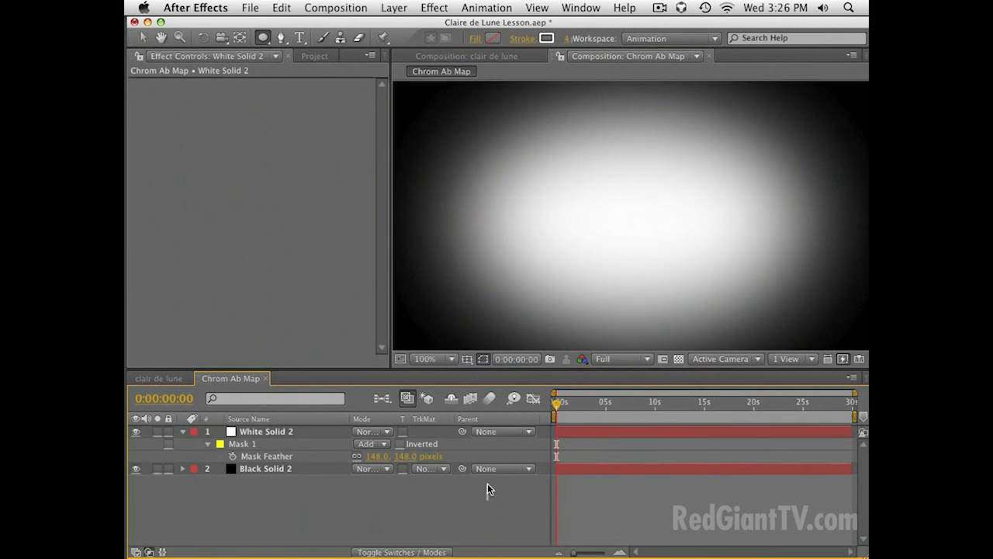
# Close Chrom Ab Map and place it in clair de lune as a layer between clair de lune.aif and Color Map
pyautogui.click(488, 508)
pyautogui.click(266, 378)
pyautogui.press('capslock')
pyautogui.click(274, 56)
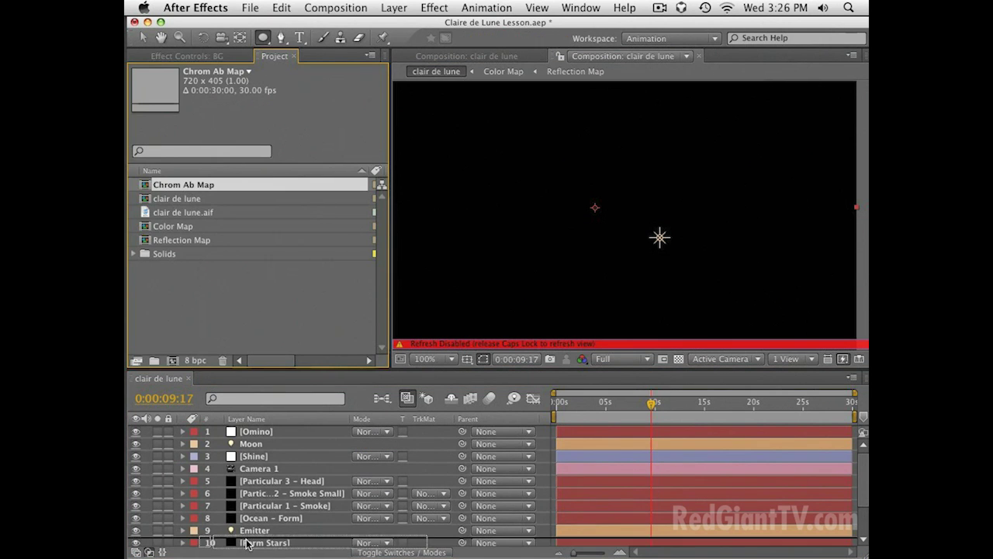
pyautogui.scroll(-2, 247, 543)
pyautogui.moveTo(247, 547); pyautogui.dragTo(255, 538)
pyautogui.click(144, 472)
pyautogui.press('space')
pyautogui.moveTo(227, 461); pyautogui.dragTo(264, 530)
# Set the omino glass effect's Input 2 on the Omino layer to Chrom Ab Map
pyautogui.click(250, 433)
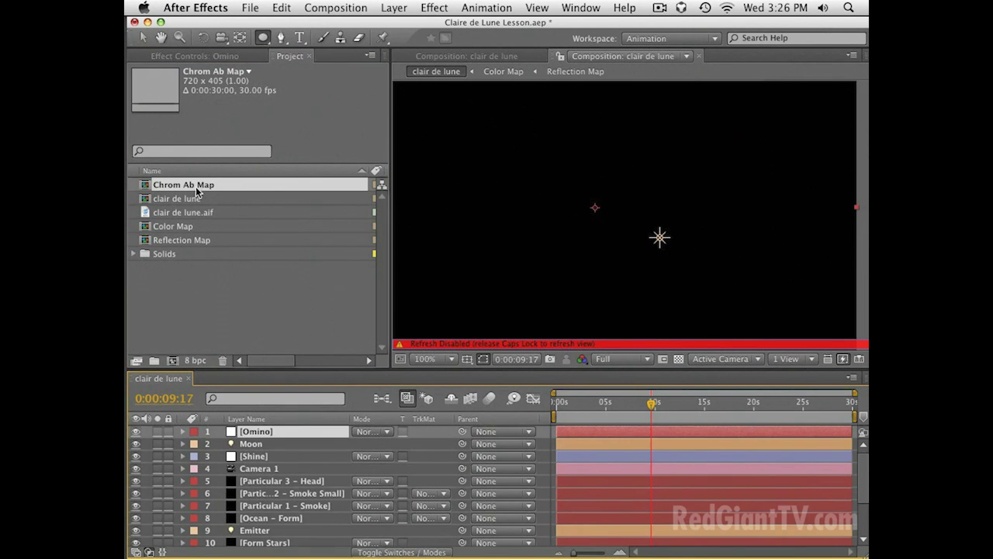
pyautogui.press('e')
pyautogui.doubleClick(239, 442)
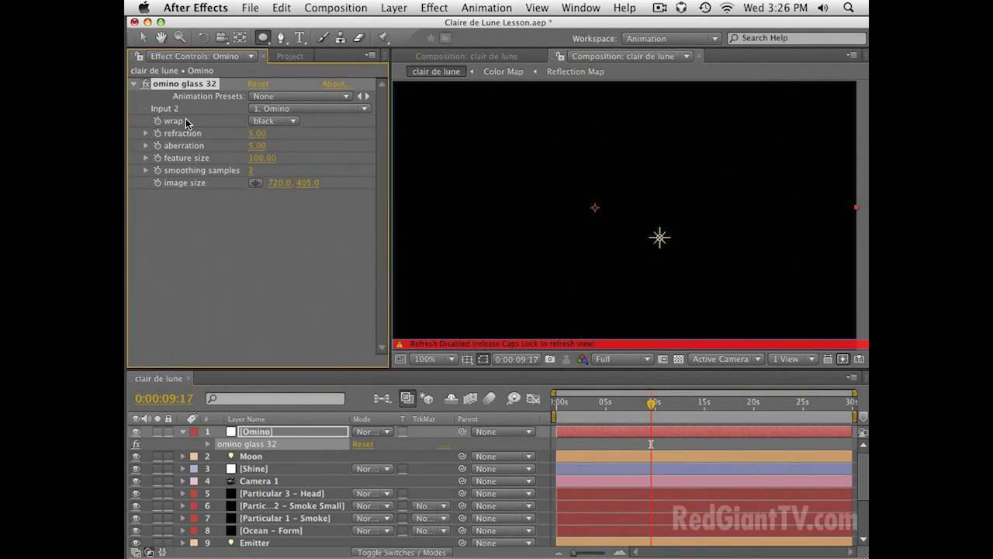
pyautogui.click(288, 110)
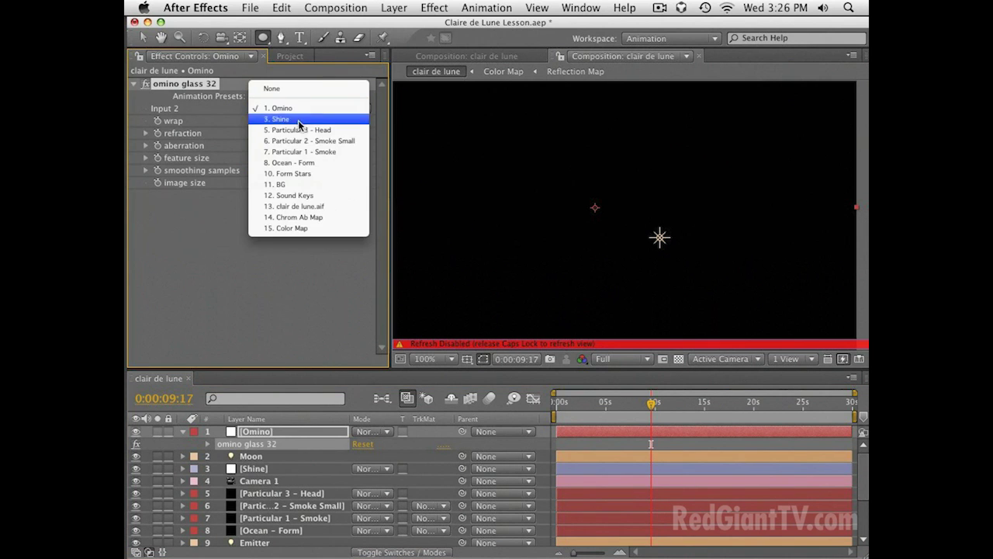
pyautogui.click(305, 217)
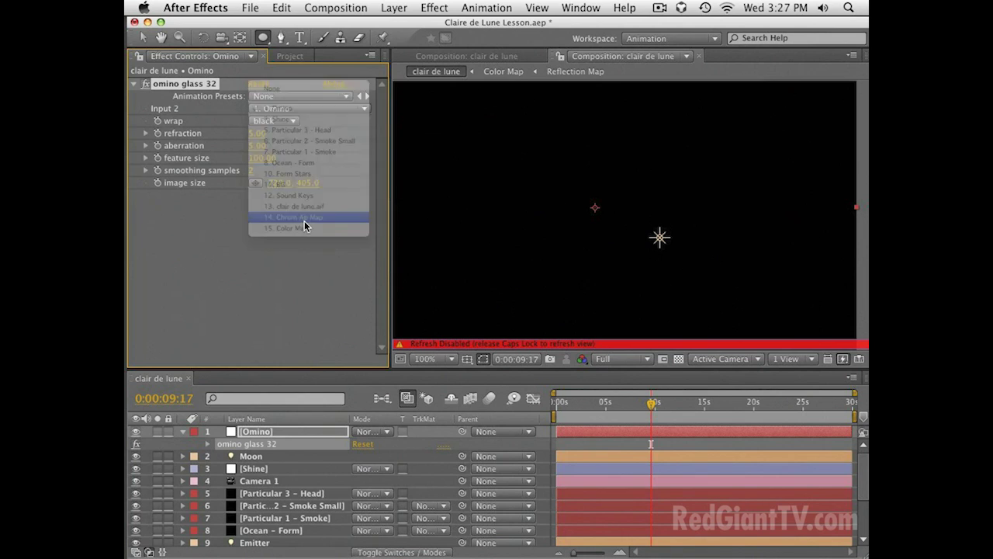
# Switch to Chrome to view the Omino Glass filter's page and its web address, and return to After Effects
pyautogui.press('super+Tab')
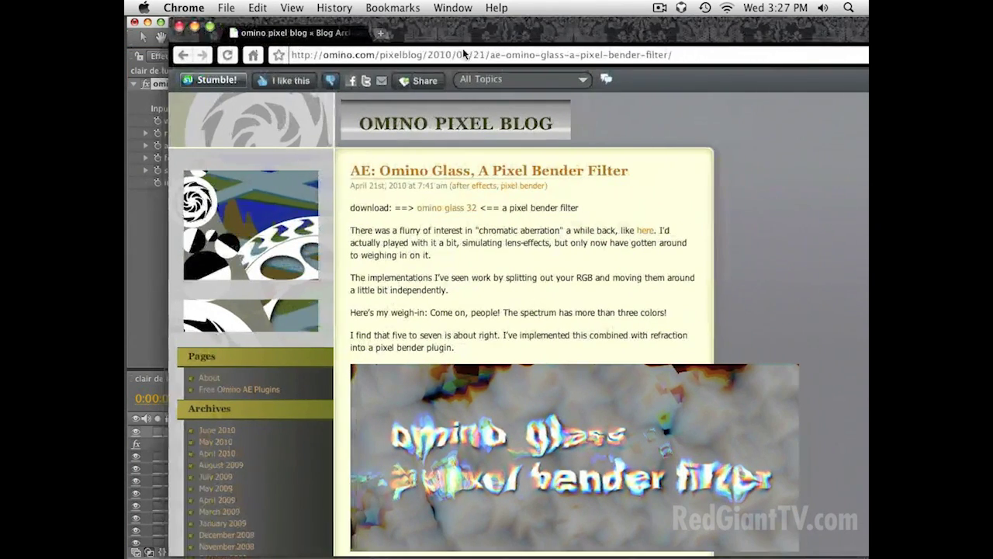
pyautogui.click(463, 54)
pyautogui.doubleClick(338, 55)
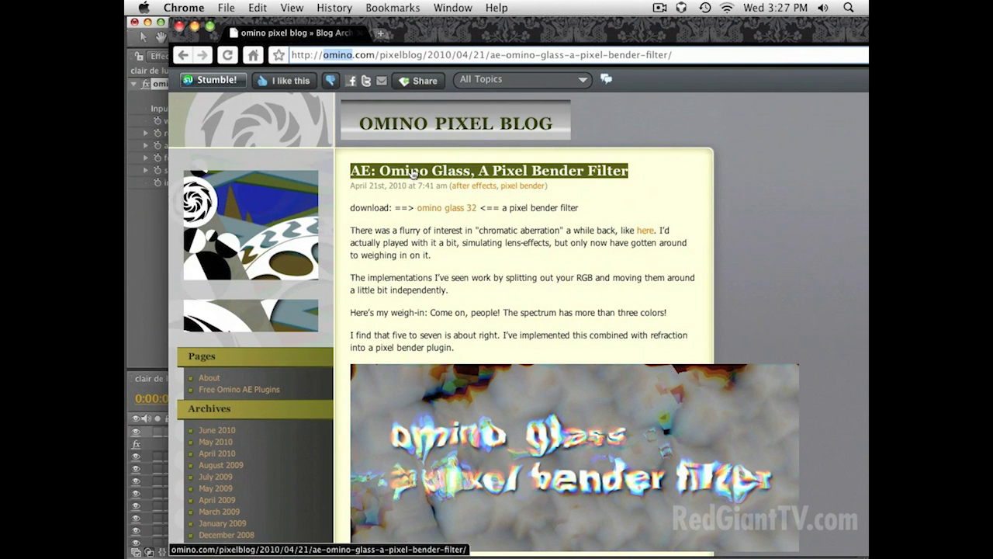
pyautogui.doubleClick(540, 24)
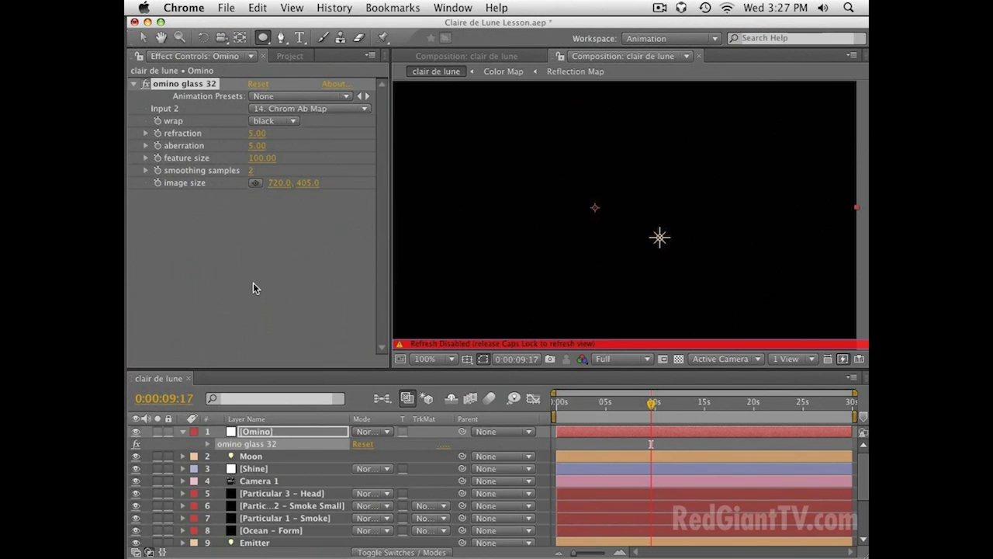
pyautogui.click(253, 283)
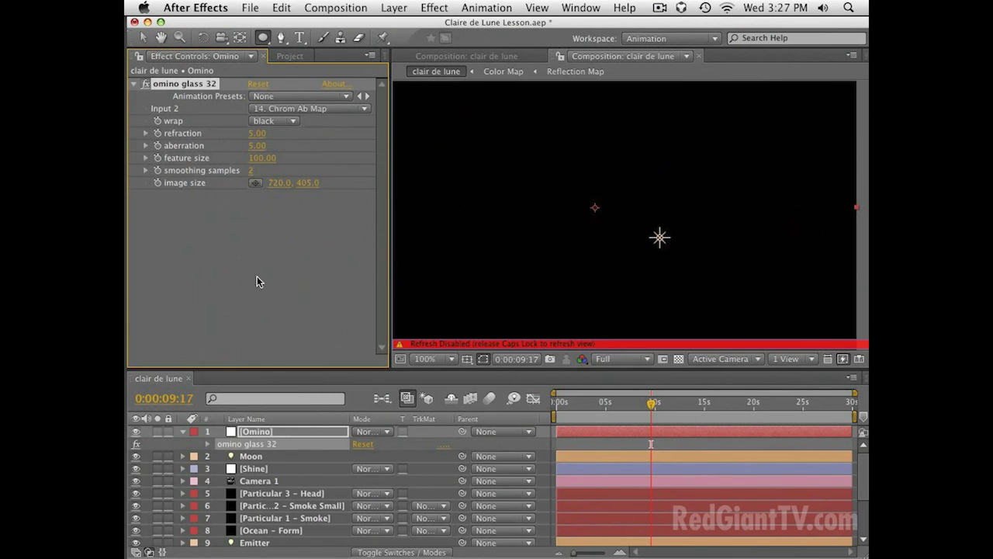
# Set omino glass refraction to 0, resume view refreshing, and turn the Omino layer into an adjustment layer
pyautogui.click(252, 133)
pyautogui.write('0')
pyautogui.press('Return')
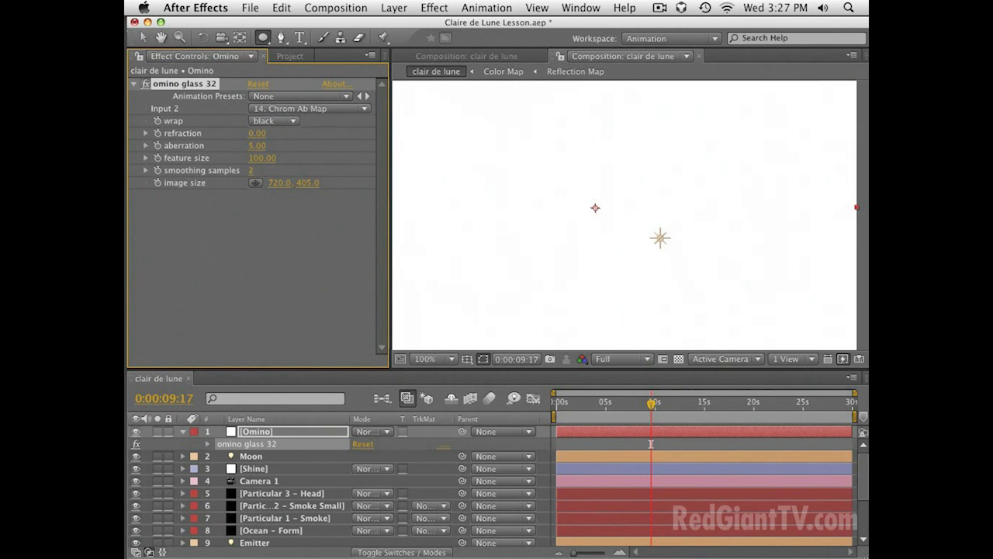
pyautogui.press('F4')
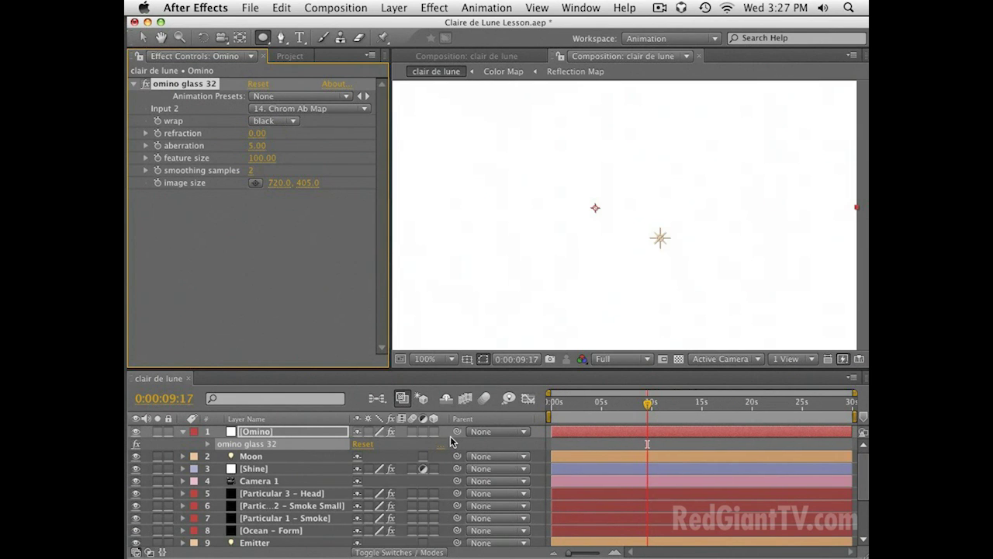
pyautogui.click(423, 431)
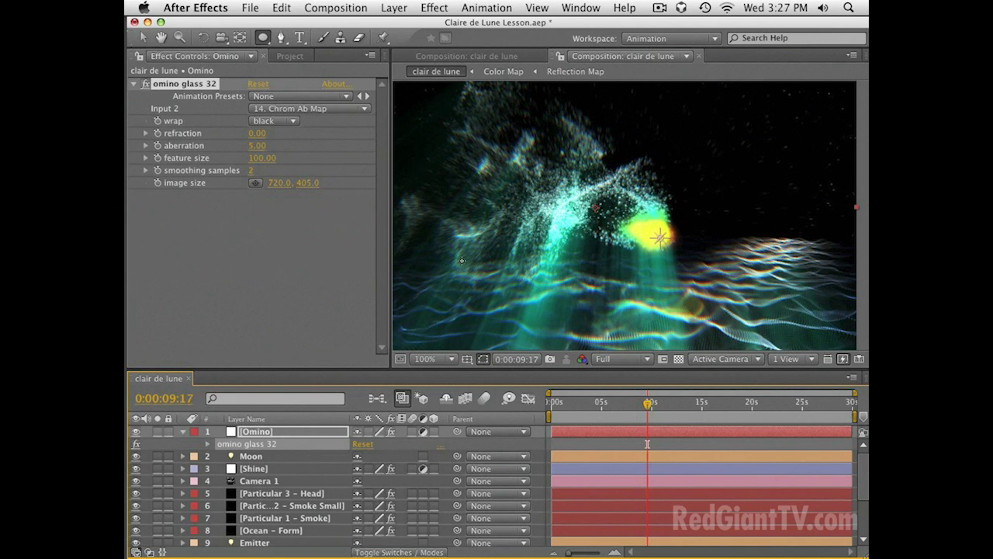
# Set omino glass aberration to 3 and feature size to 125, and collapse the Omino layer's effect listing
pyautogui.moveTo(259, 145)
pyautogui.mouseDown()
pyautogui.moveTo(271, 142)
pyautogui.moveTo(256, 139)
pyautogui.mouseUp()
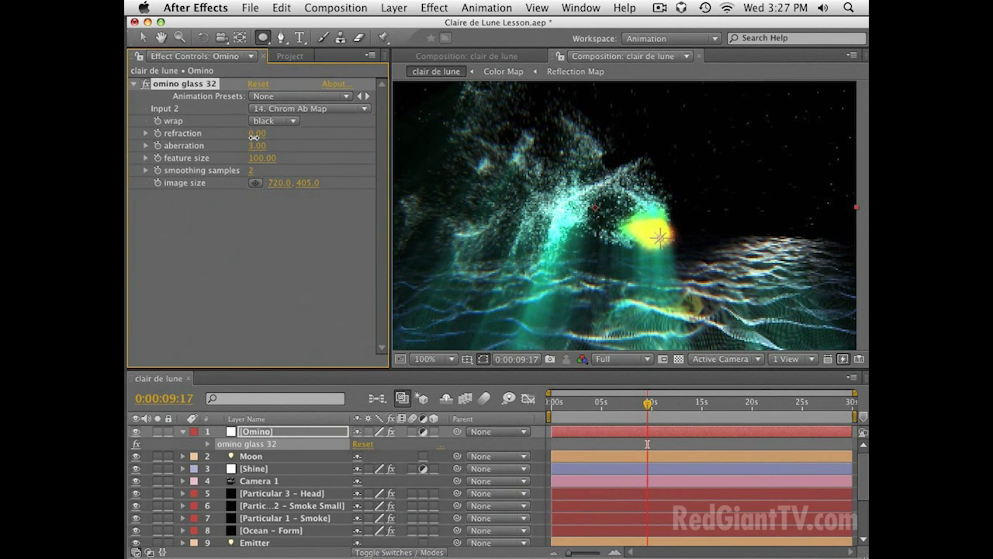
pyautogui.moveTo(270, 158)
pyautogui.mouseDown()
pyautogui.moveTo(304, 153)
pyautogui.moveTo(282, 155)
pyautogui.mouseUp()
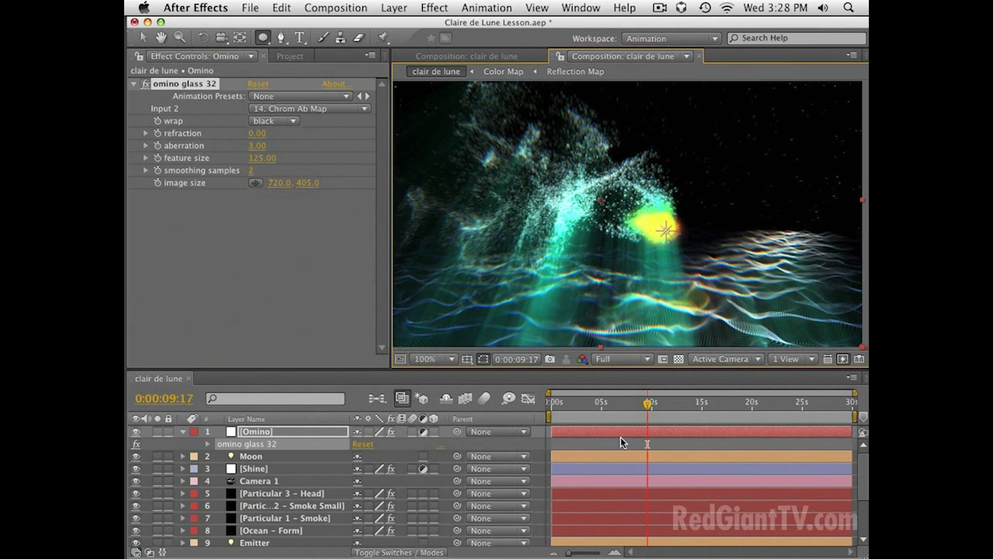
pyautogui.click(270, 430)
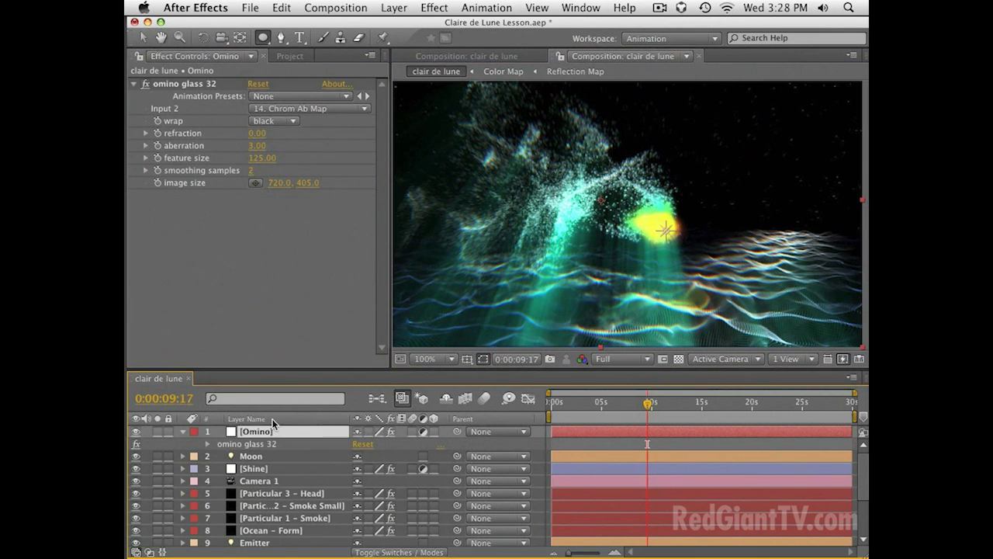
pyautogui.press('e')
# Move the Shine layer above the Omino layer to the top of the layer stack
pyautogui.click(264, 447)
pyautogui.moveTo(258, 458); pyautogui.dragTo(259, 435)
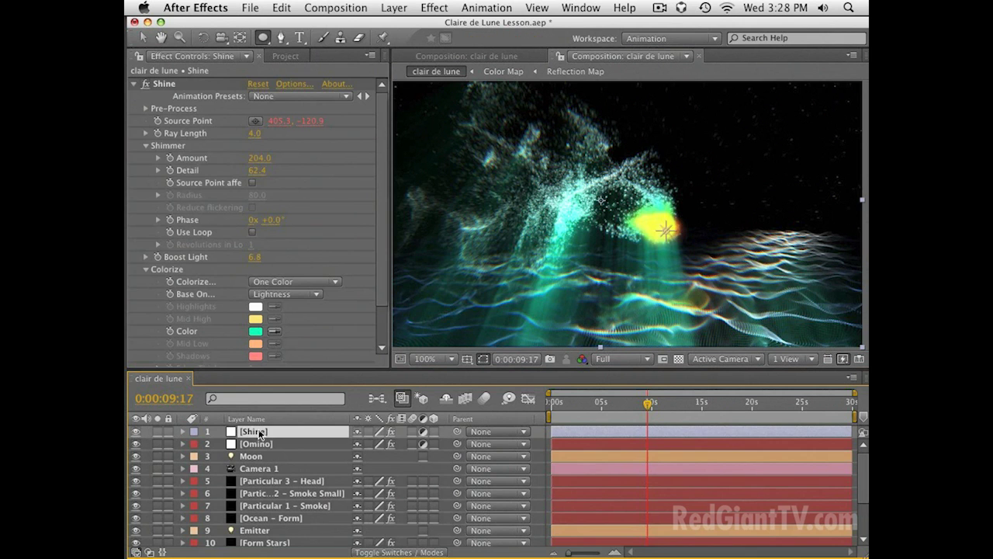
pyautogui.press('r')
# Change the Shine effect's One Color setting to a paler, desaturated teal, 70CAAF
pyautogui.click(255, 332)
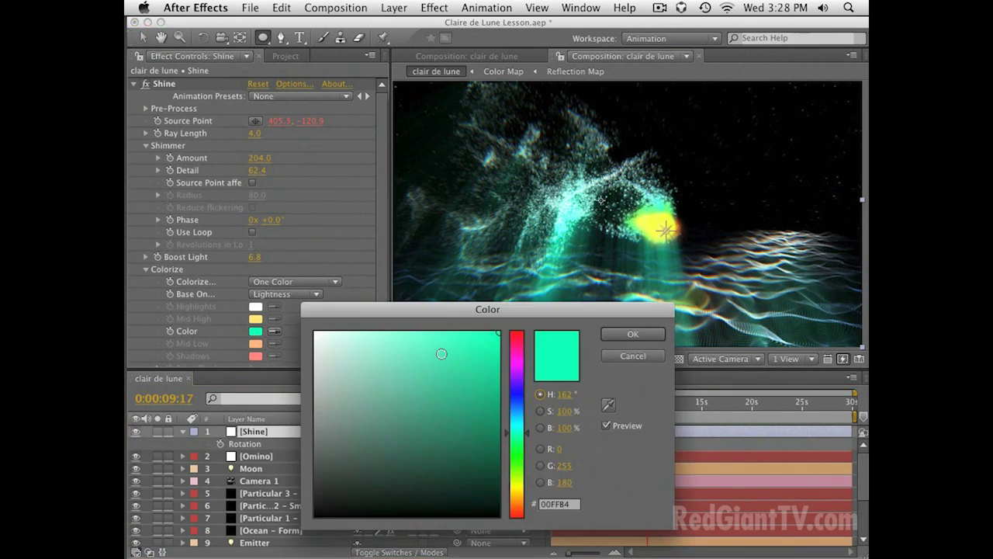
pyautogui.click(491, 359)
pyautogui.moveTo(429, 351)
pyautogui.mouseDown()
pyautogui.moveTo(428, 363)
pyautogui.moveTo(406, 357)
pyautogui.moveTo(394, 370)
pyautogui.mouseUp()
pyautogui.press('Return')
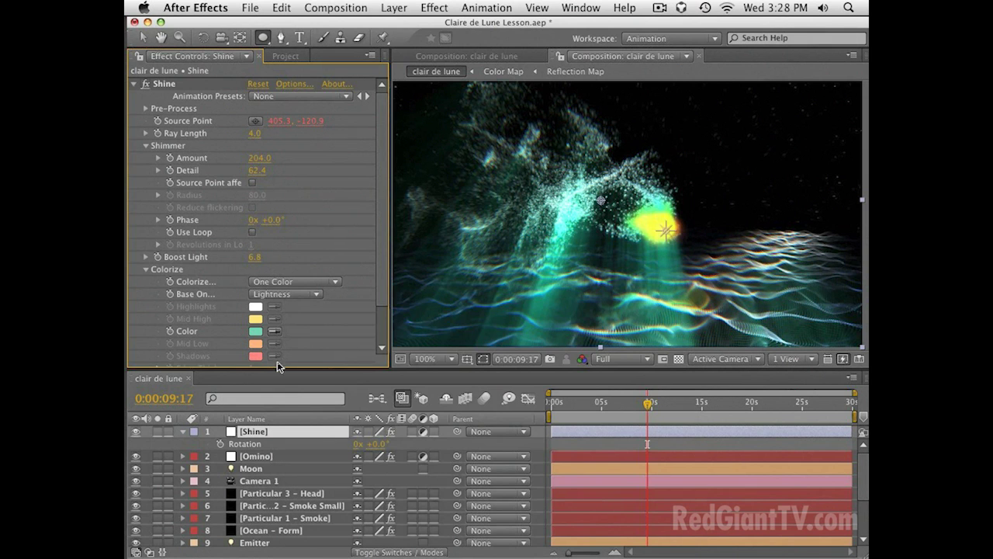
# Reveal the Omino layer's omino glass effect and adjust its aberration
pyautogui.click(220, 456)
pyautogui.press('e')
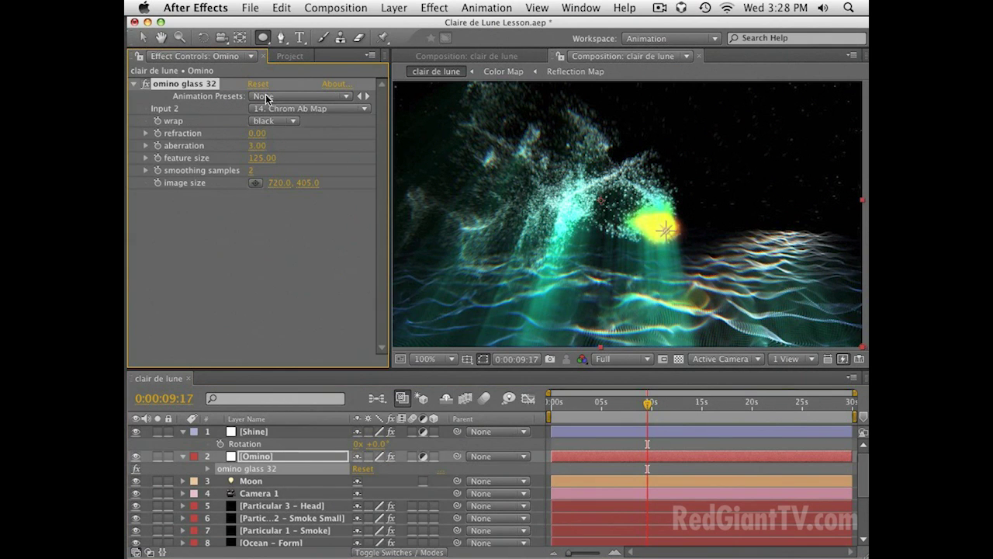
pyautogui.click(257, 146)
pyautogui.press('Return')
# Duplicate the Shine layer, rename the copy's solid Starglow, and suspend view refreshing
pyautogui.click(254, 431)
pyautogui.hotkey('ctrl', 'd')
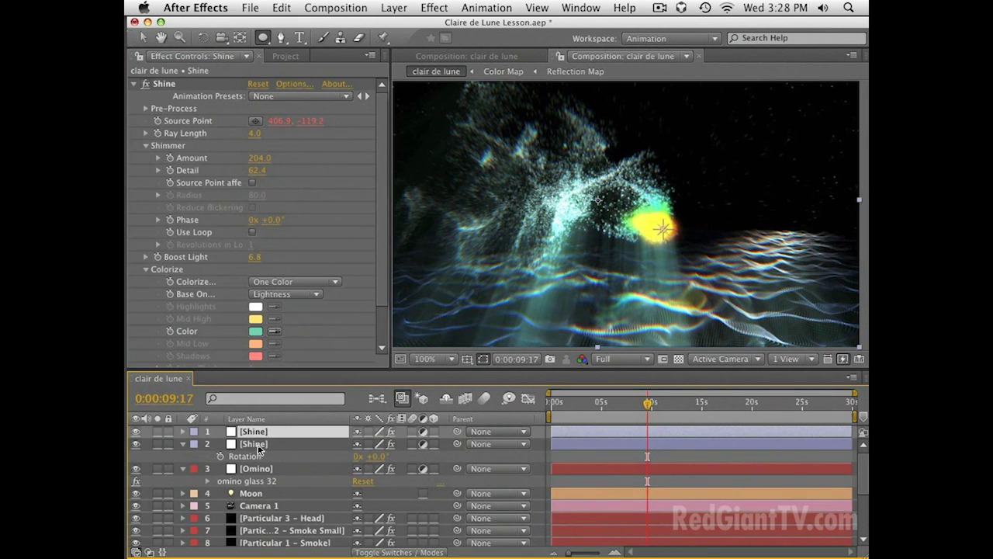
pyautogui.hotkey('ctrl', 'shift', 'y')
pyautogui.write('A')
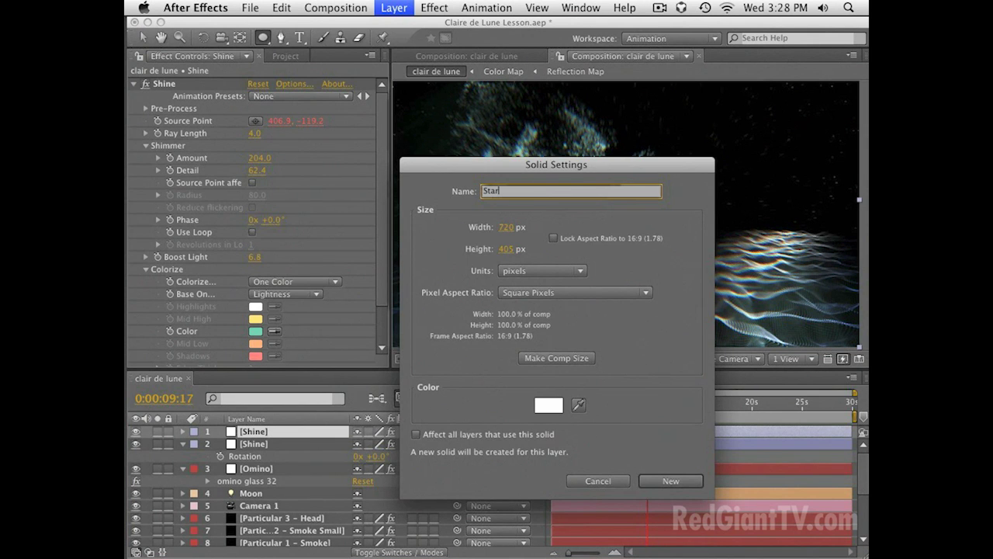
pyautogui.press('Return')
pyautogui.press('capslock')
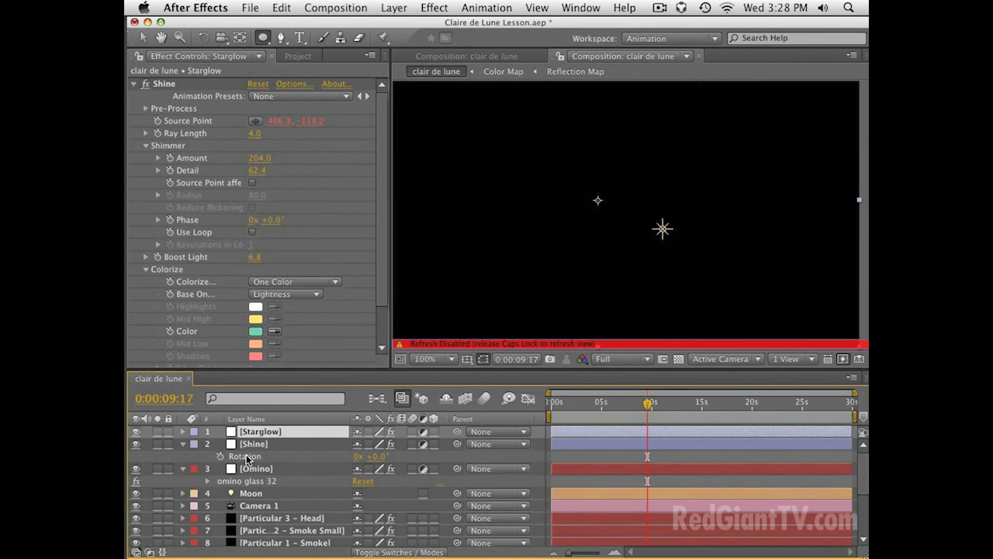
# Remove the copied Shine effect from the Starglow layer
pyautogui.press('r')
pyautogui.press('e')
pyautogui.click(248, 446)
pyautogui.press('Delete')
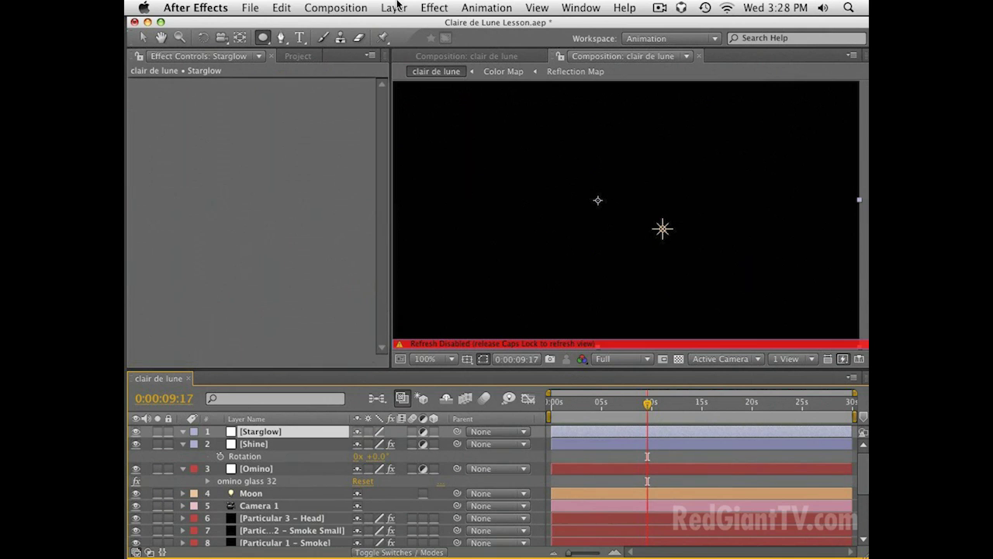
# Apply Trapcode Starglow to the Starglow layer with the Grassy Star preset and resume view refreshing
pyautogui.click(434, 7)
pyautogui.moveTo(510, 437)
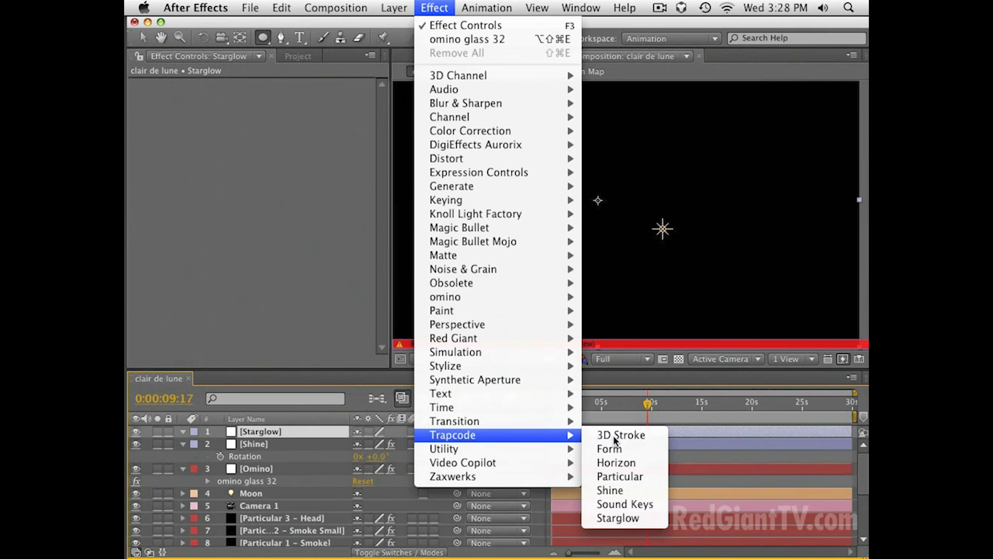
pyautogui.click(617, 518)
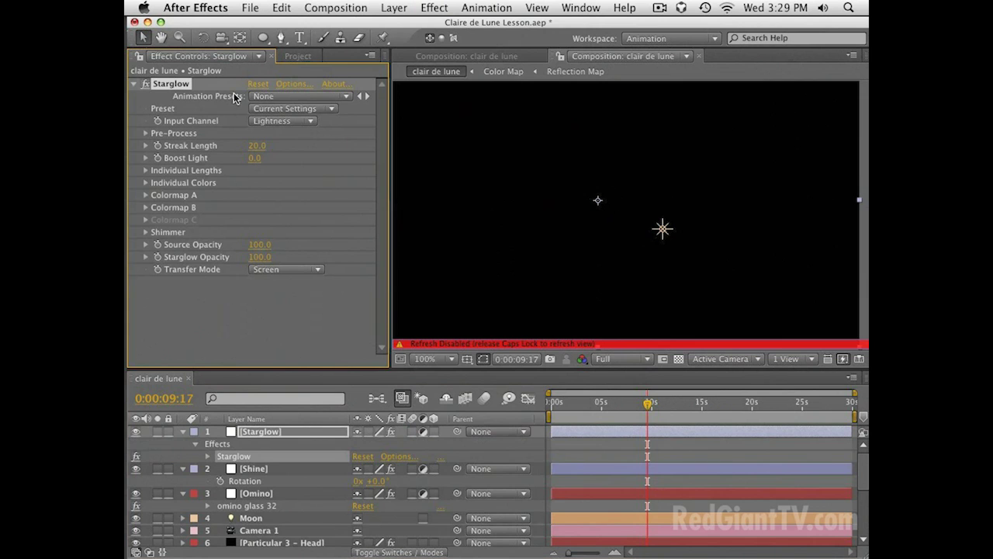
pyautogui.click(286, 108)
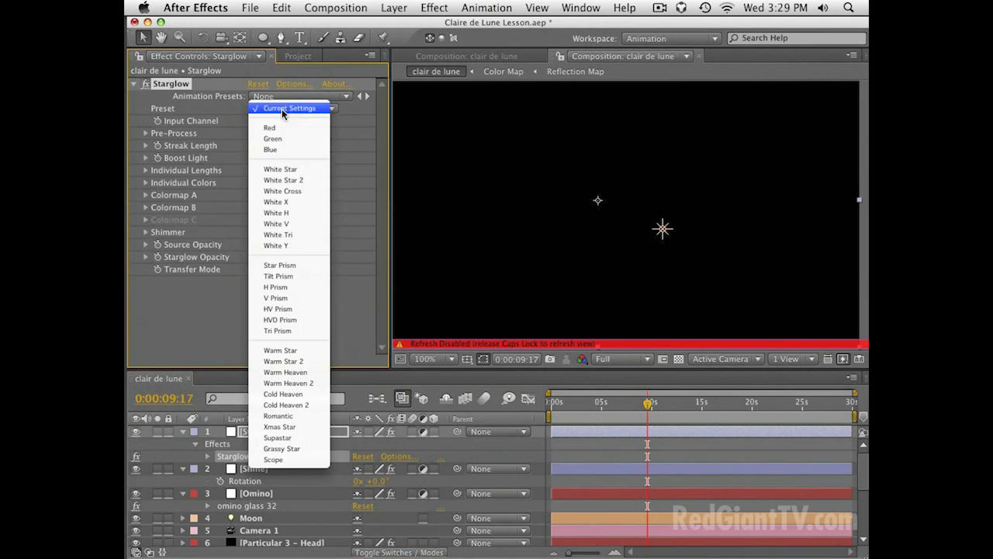
pyautogui.click(301, 448)
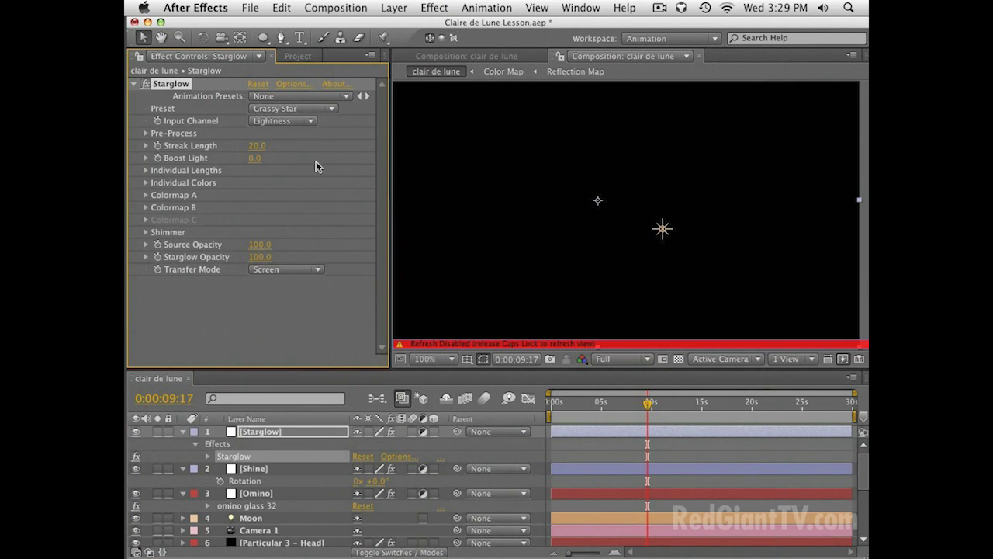
pyautogui.press('capslock')
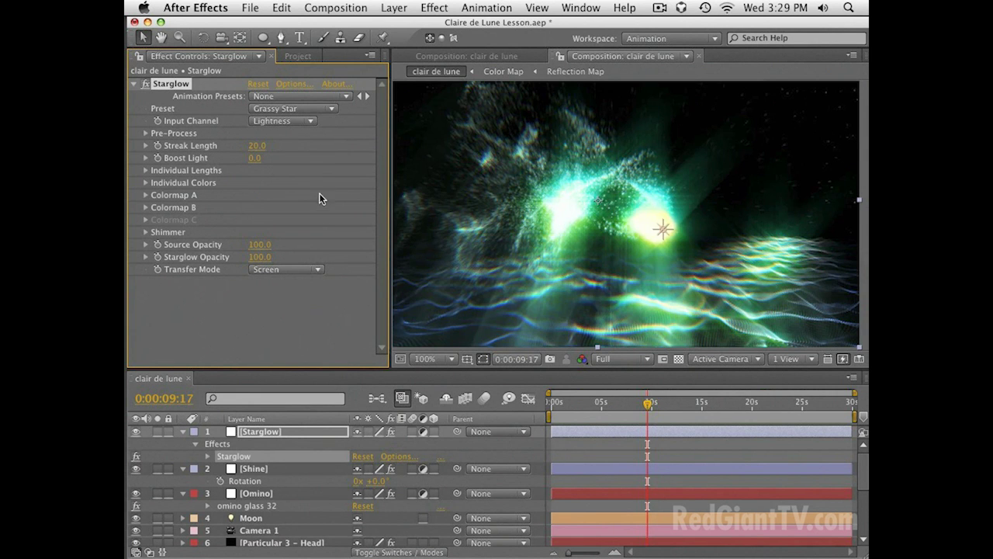
# Set Starglow's Streak Length to 12 and its pre-process Threshold to 201, and check the frame at 0:00:07:18
pyautogui.click(257, 146)
pyautogui.write('12')
pyautogui.press('Return')
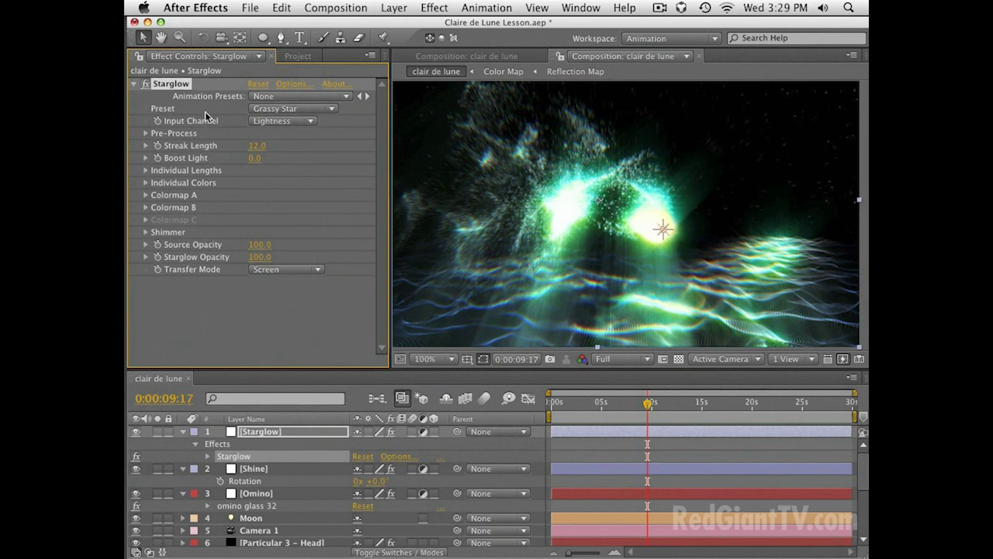
pyautogui.click(145, 134)
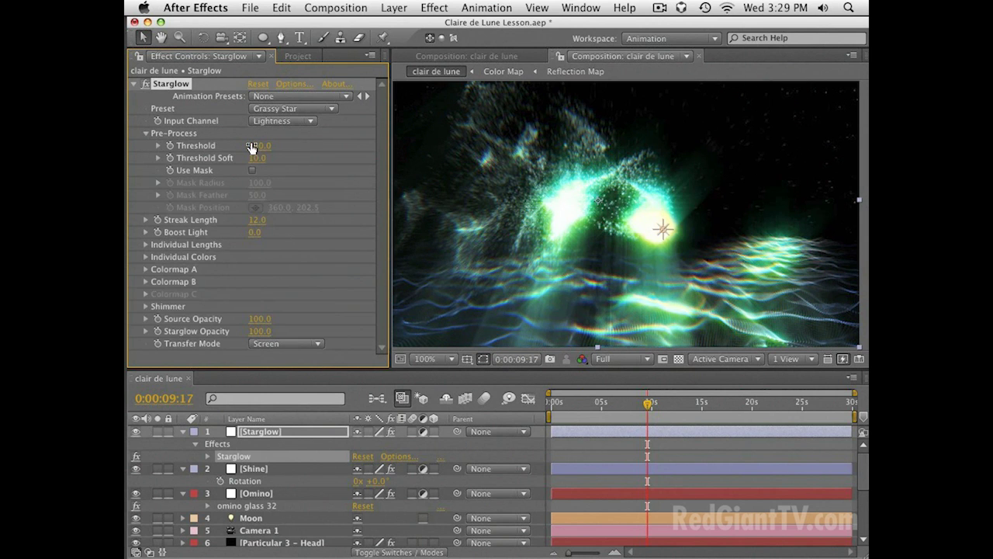
pyautogui.moveTo(262, 145); pyautogui.dragTo(286, 136)
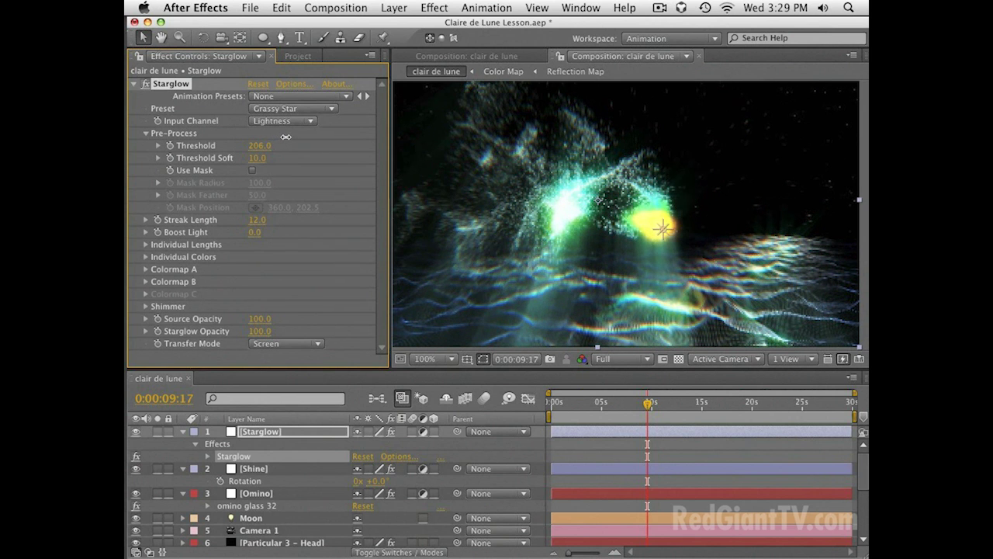
pyautogui.click(627, 405)
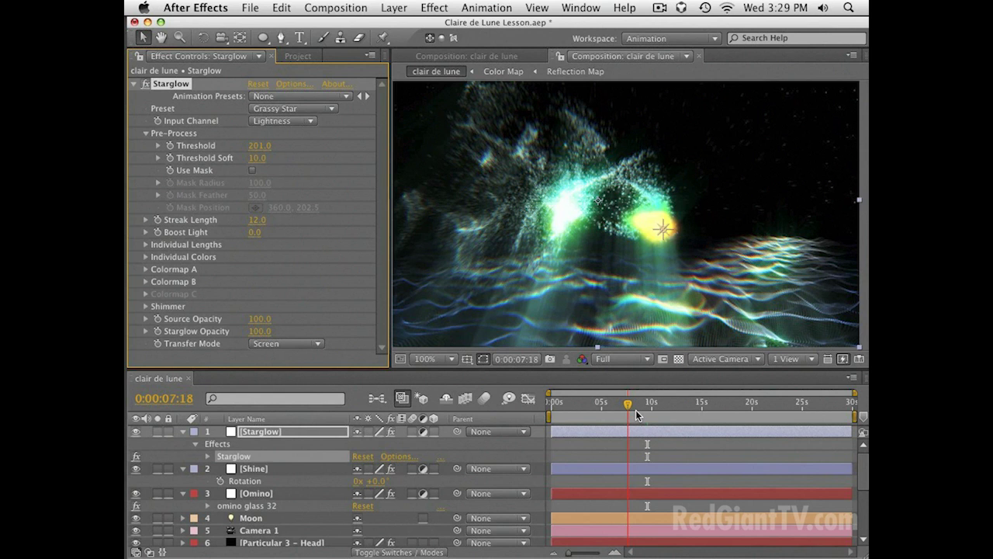
# Nest the clair de lune composition in a new composition and rename it clair de lune FINAL
pyautogui.moveTo(173, 199); pyautogui.dragTo(156, 360)
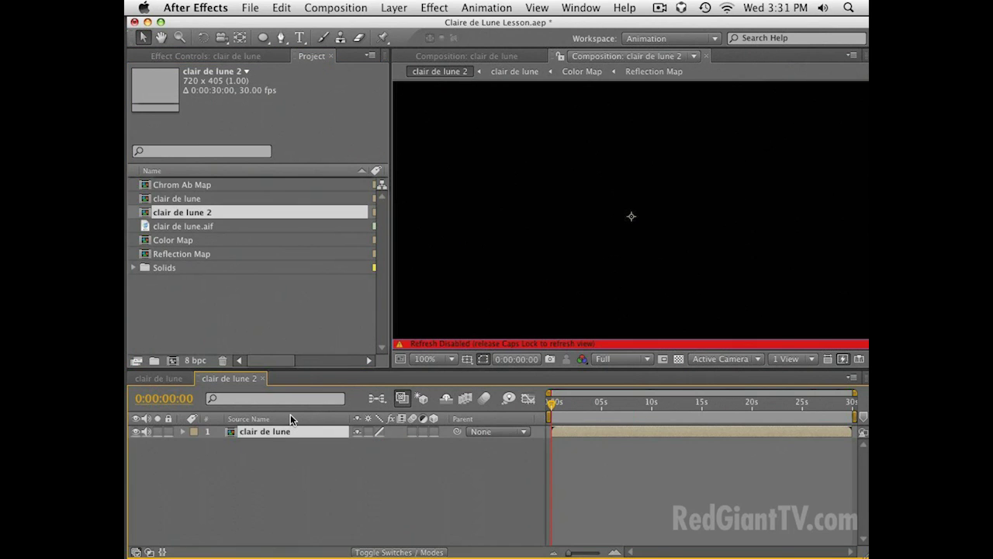
pyautogui.press('super+k')
pyautogui.press('Right')
pyautogui.press('BackSpace')
pyautogui.press('BackSpace')
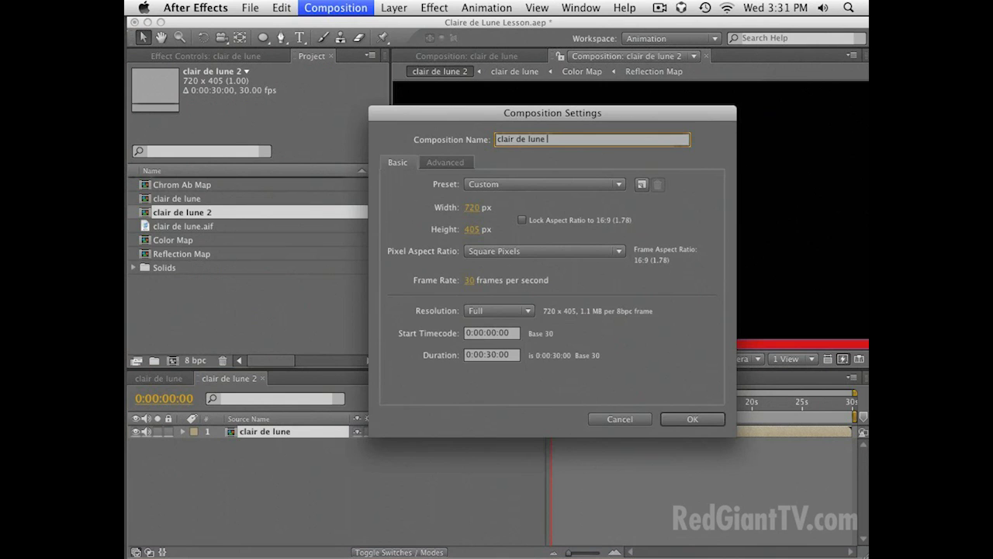
pyautogui.write('FINAL')
pyautogui.press('Return')
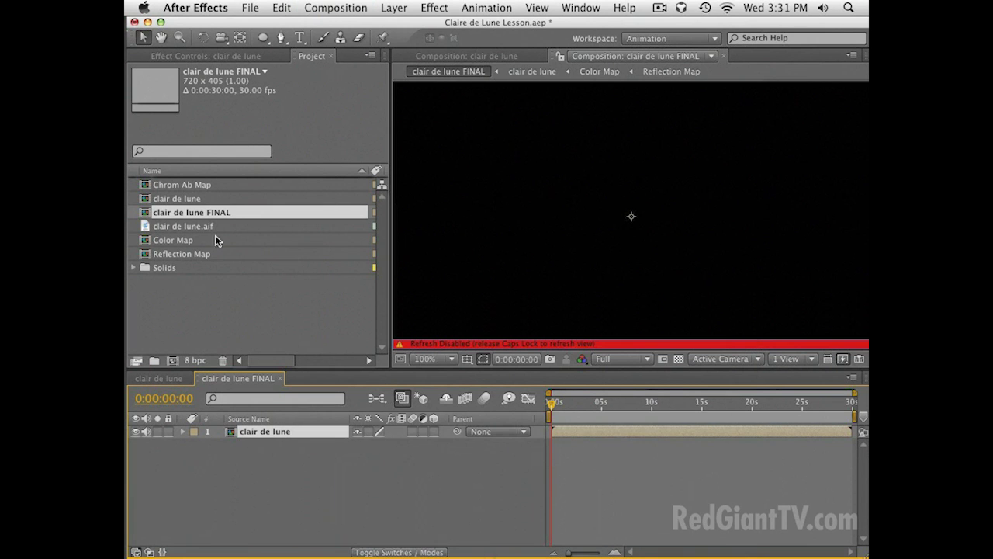
# Apply Magic Bullet Mojo to the nested clair de lune layer, go to 0:00:10:00, and set Mojo to 34
pyautogui.click(432, 7)
pyautogui.moveTo(543, 241)
pyautogui.click(608, 242)
pyautogui.moveTo(671, 405); pyautogui.dragTo(652, 425)
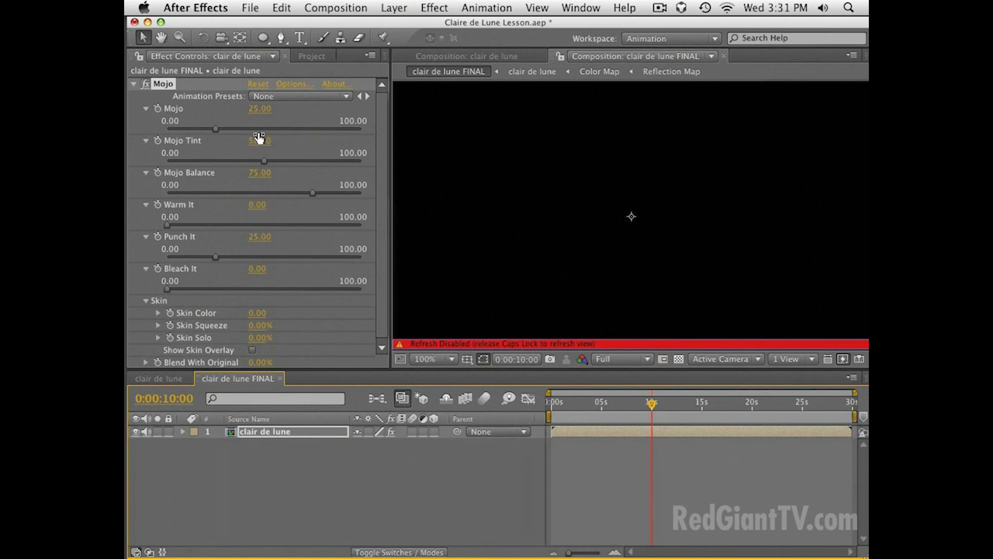
pyautogui.moveTo(257, 110); pyautogui.dragTo(263, 109)
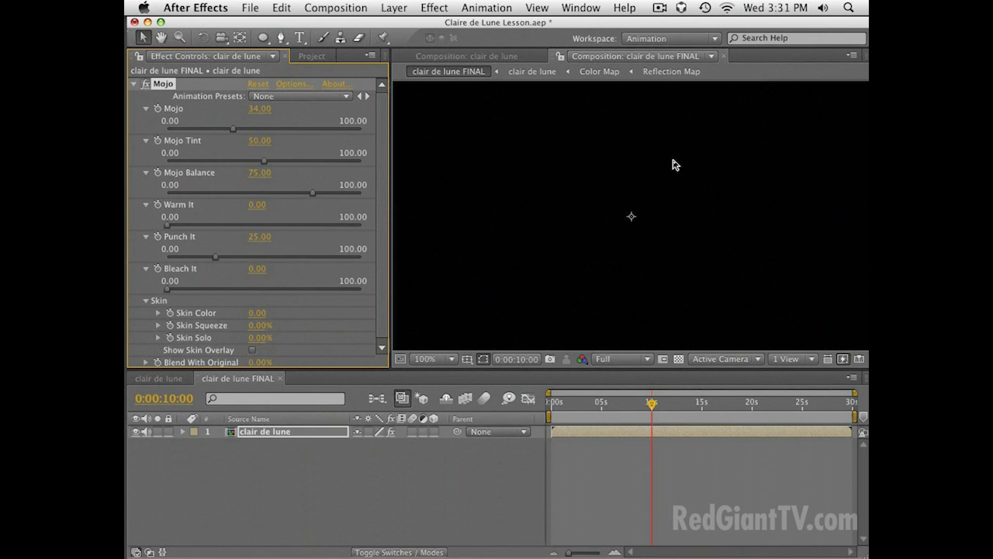
pyautogui.click(518, 303)
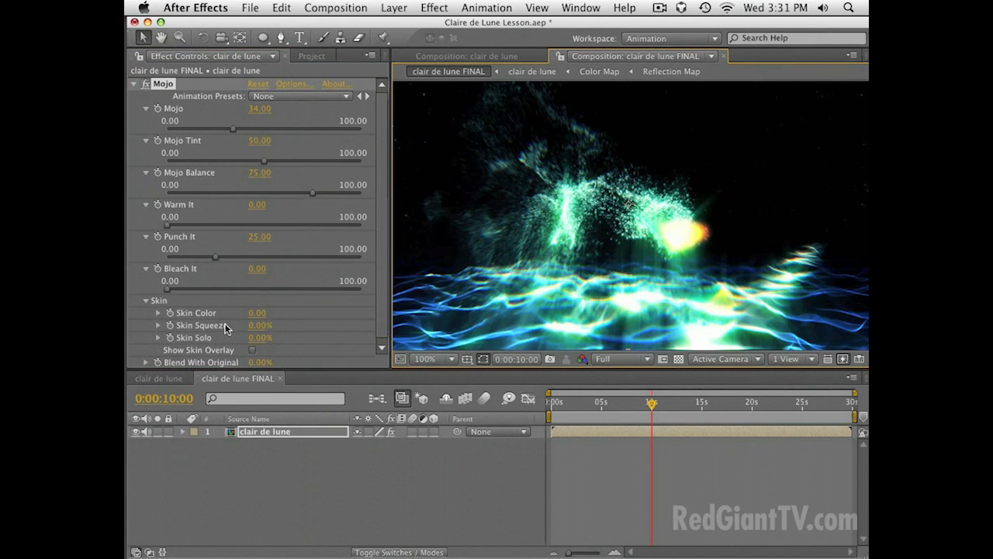
# Refine the Mojo grade with Mojo 18, Mojo Tint 24, Warm It 38 and Bleach It 7
pyautogui.moveTo(264, 148); pyautogui.dragTo(233, 145)
pyautogui.moveTo(261, 114)
pyautogui.mouseDown()
pyautogui.moveTo(304, 112)
pyautogui.moveTo(254, 114)
pyautogui.mouseUp()
pyautogui.moveTo(256, 206)
pyautogui.mouseDown()
pyautogui.moveTo(306, 206)
pyautogui.moveTo(270, 205)
pyautogui.mouseUp()
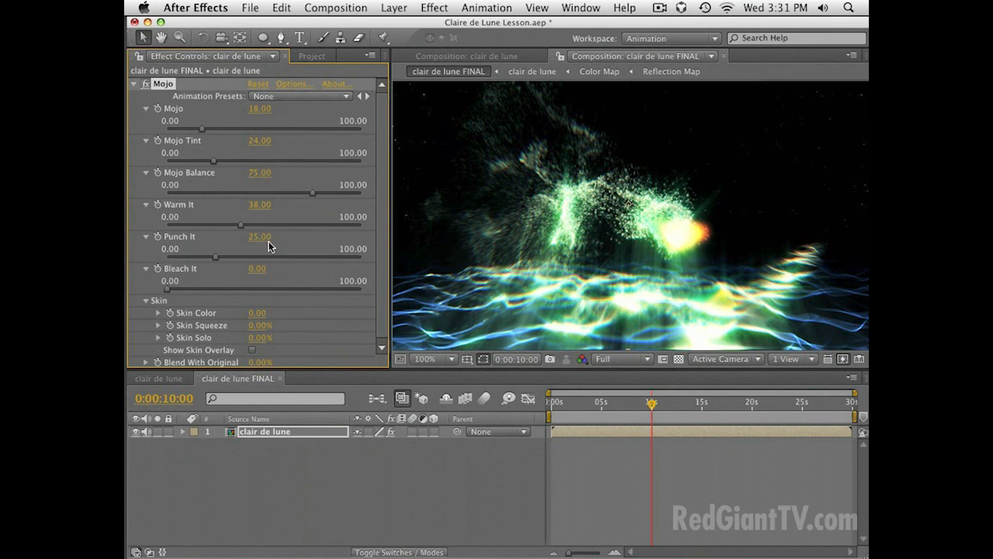
pyautogui.moveTo(261, 269)
pyautogui.mouseDown()
pyautogui.moveTo(271, 269)
pyautogui.moveTo(259, 270)
pyautogui.mouseUp()
# Return to the clair de lune composition and shift the Shine layer's ray color to muted green, 98CA70
pyautogui.click(159, 378)
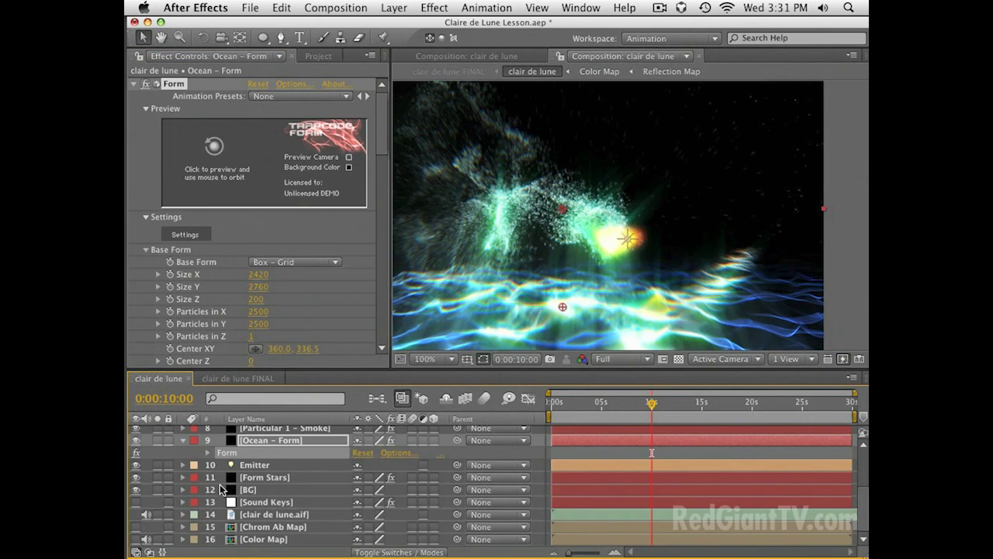
pyautogui.scroll(3, 268, 496)
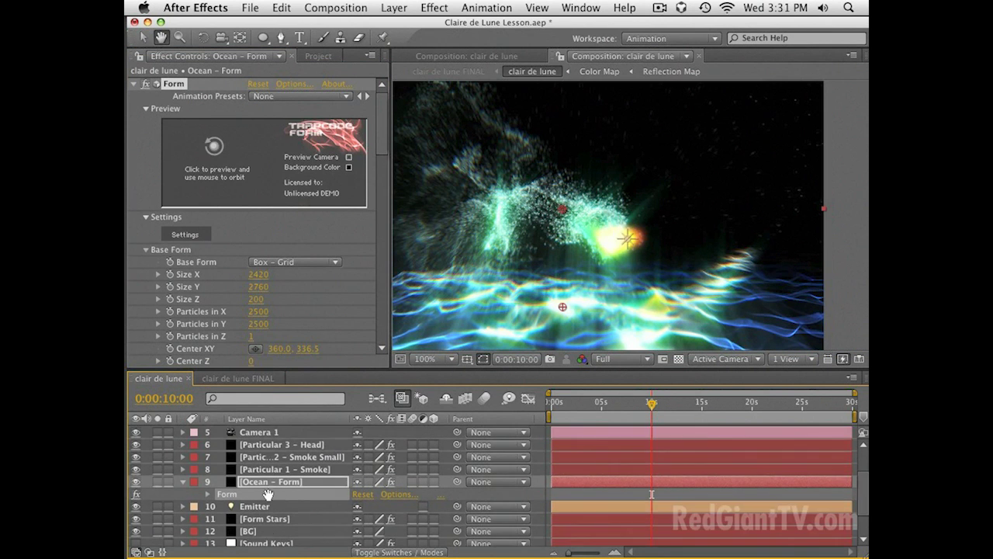
pyautogui.scroll(1, 265, 464)
pyautogui.click(265, 442)
pyautogui.scroll(-2, 256, 295)
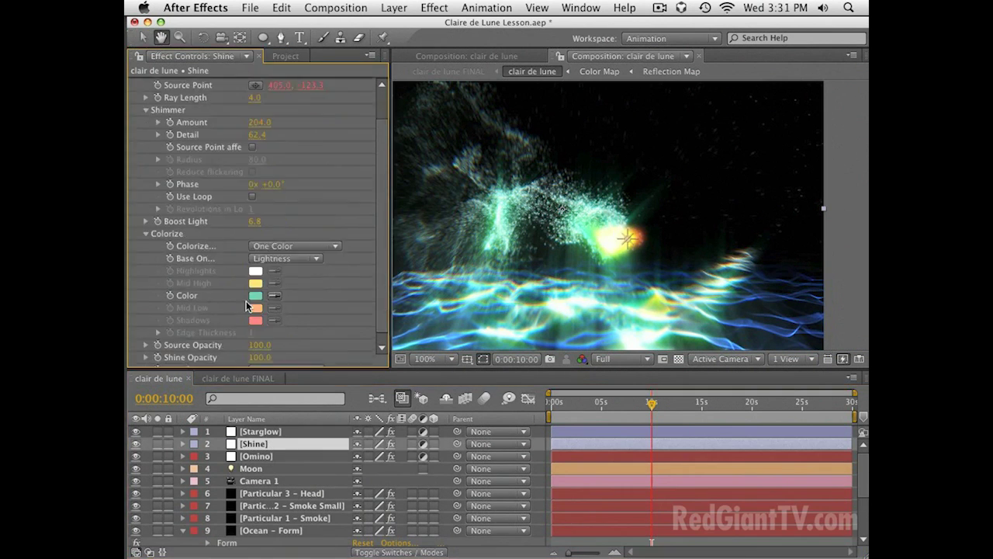
pyautogui.click(255, 298)
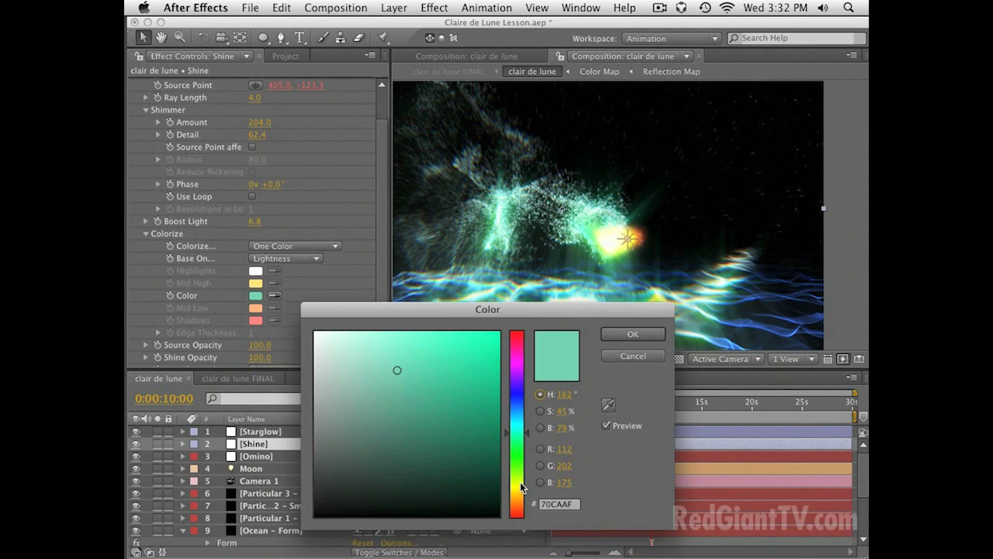
pyautogui.moveTo(526, 456); pyautogui.dragTo(523, 468)
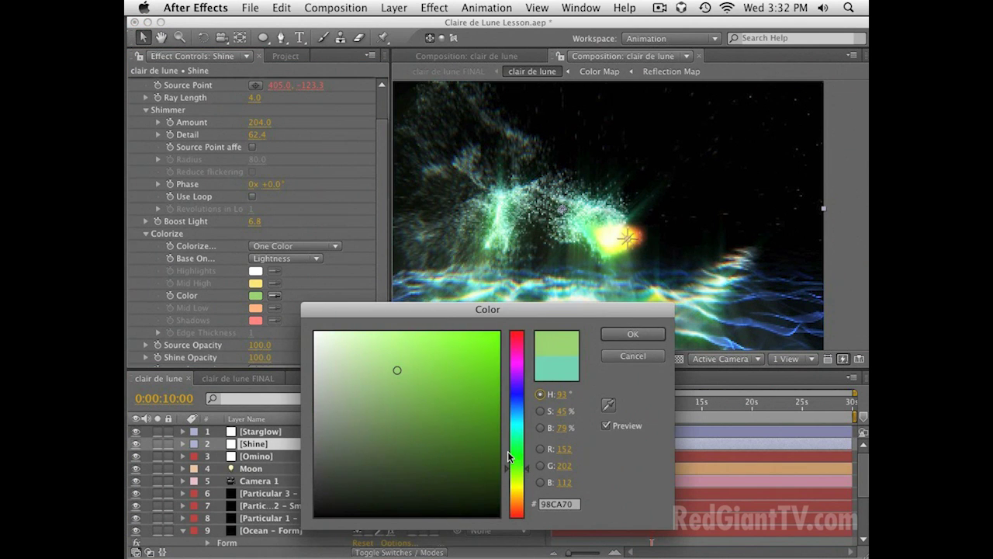
pyautogui.press('Return')
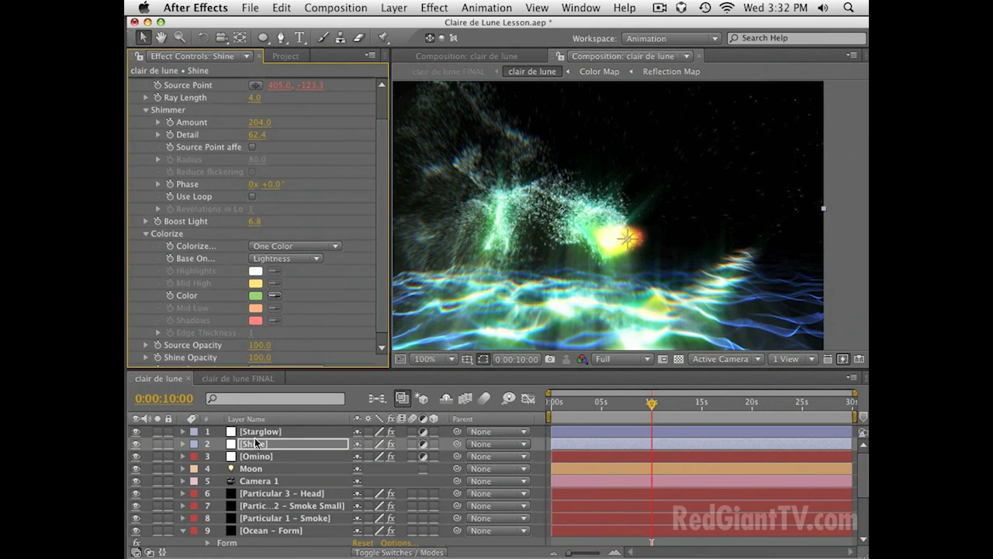
# Set the Starglow layer's opacity to 50%
pyautogui.click(263, 436)
pyautogui.press('t')
pyautogui.click(365, 443)
pyautogui.press('Return')
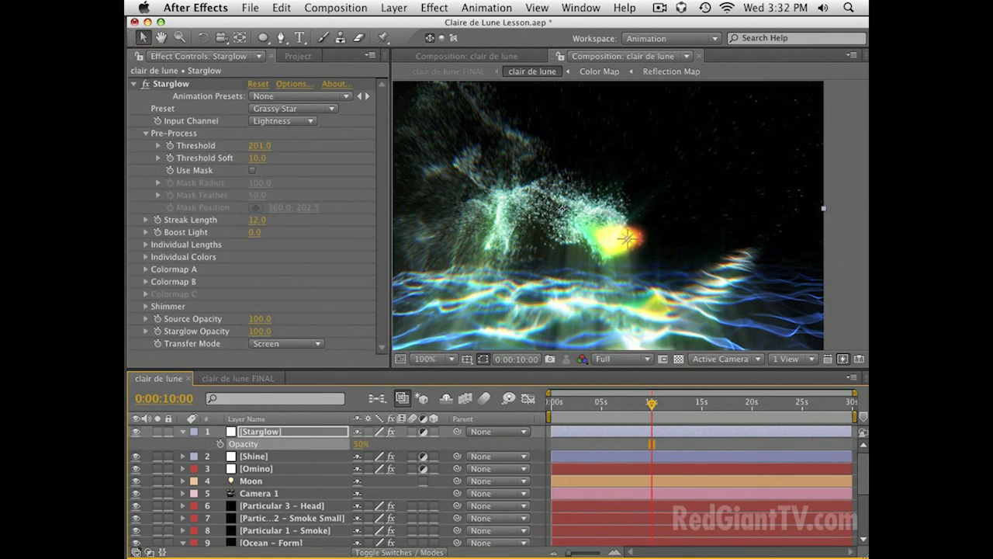
# Examine the graded result in the clair de lune FINAL composition
pyautogui.click(243, 378)
pyautogui.press('h')
pyautogui.moveTo(621, 226)
pyautogui.mouseDown()
pyautogui.moveTo(598, 214)
pyautogui.moveTo(608, 255)
pyautogui.moveTo(606, 228)
pyautogui.mouseUp()
pyautogui.press('v')
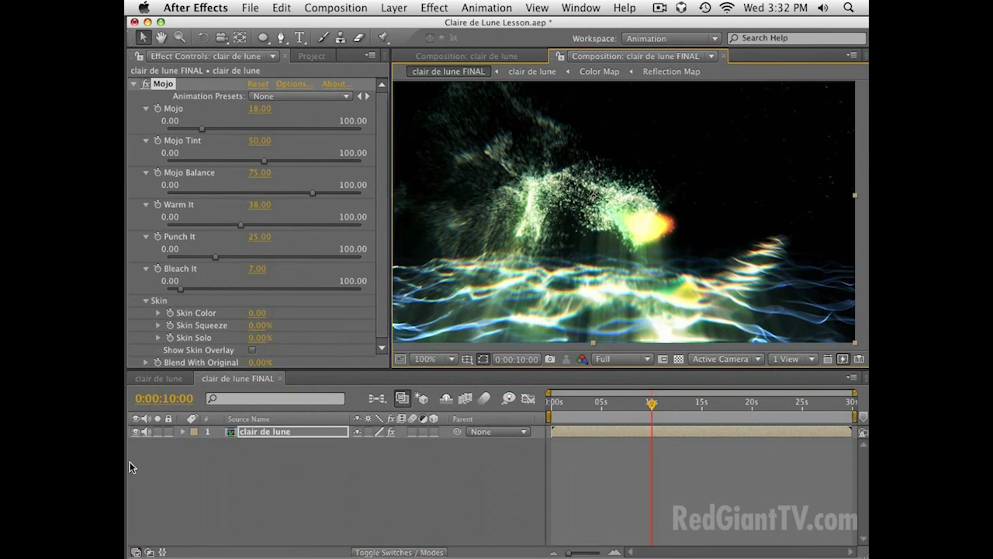
# Solo the Ocean - Form layer in the clair de lune composition and select its Form effect
pyautogui.click(158, 378)
pyautogui.scroll(-4, 290, 495)
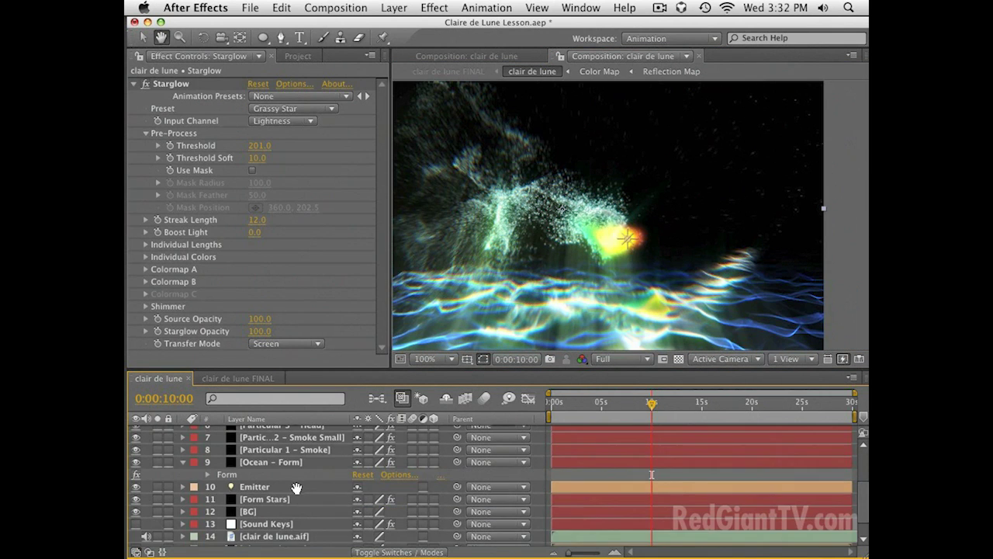
pyautogui.click(157, 475)
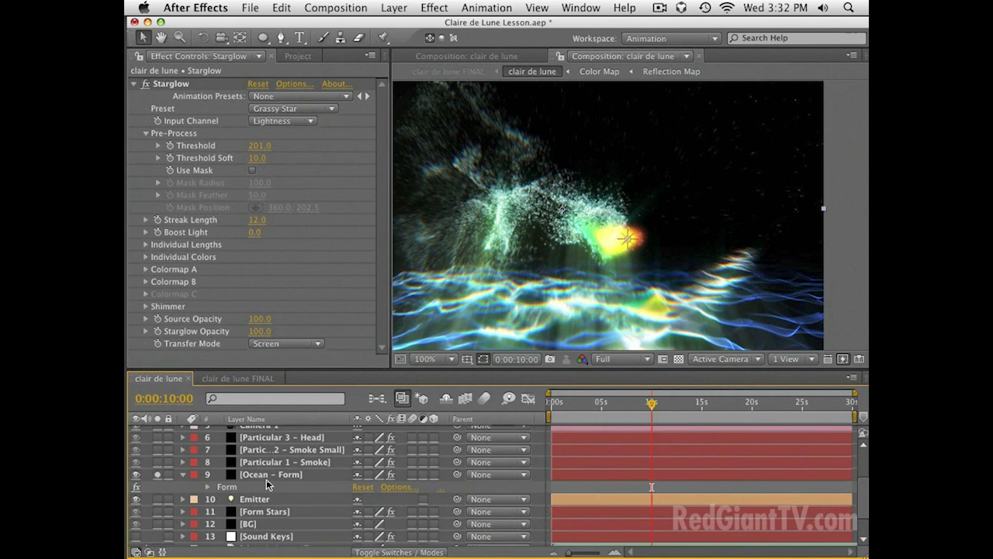
pyautogui.click(233, 487)
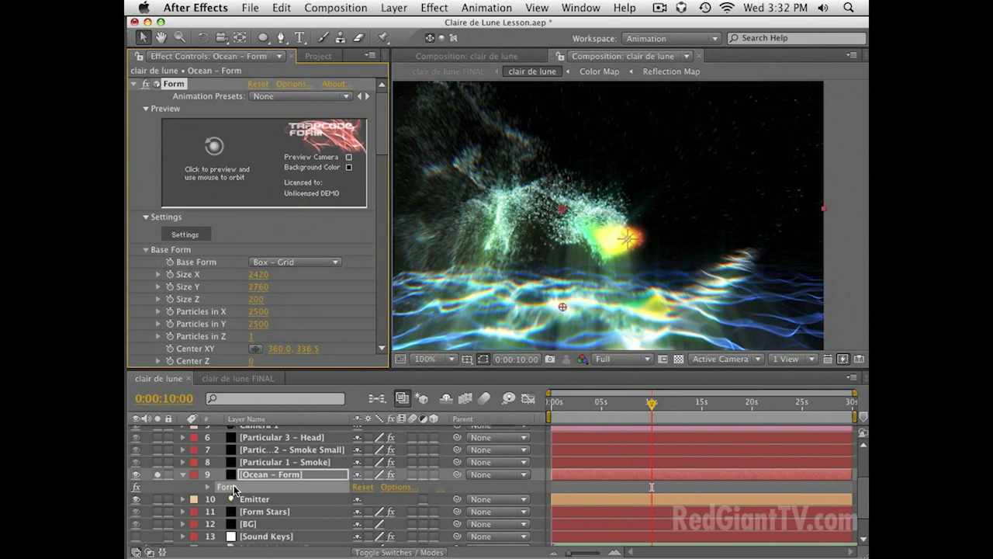
# Reduce the Ocean - Form grid to 100 particles in X and 100 in Y
pyautogui.click(256, 312)
pyautogui.write('4')
pyautogui.write('00')
pyautogui.press('Tab')
pyautogui.write('100')
pyautogui.press('Return')
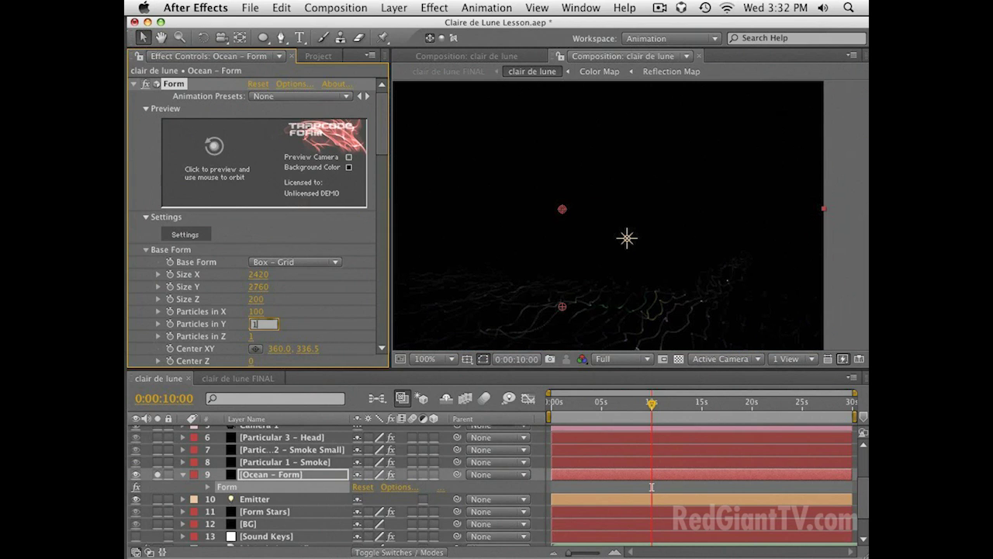
# Enlarge the Ocean - Form particles to size 10 in the Form effect's Particle settings
pyautogui.press('space')
pyautogui.moveTo(270, 326); pyautogui.dragTo(284, 159)
pyautogui.moveTo(255, 238); pyautogui.dragTo(275, 214)
pyautogui.press('v')
pyautogui.click(146, 112)
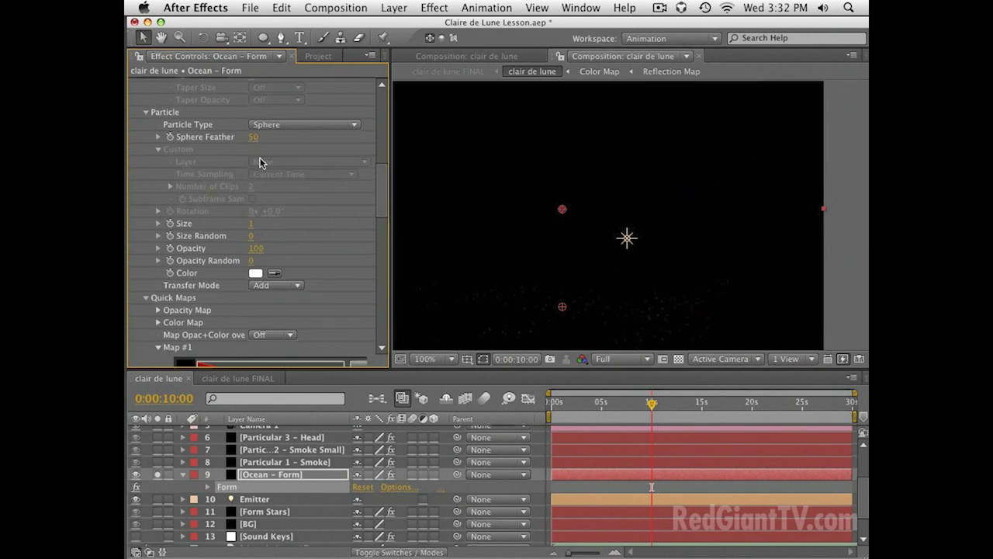
pyautogui.click(252, 223)
pyautogui.write('10')
pyautogui.press('Return')
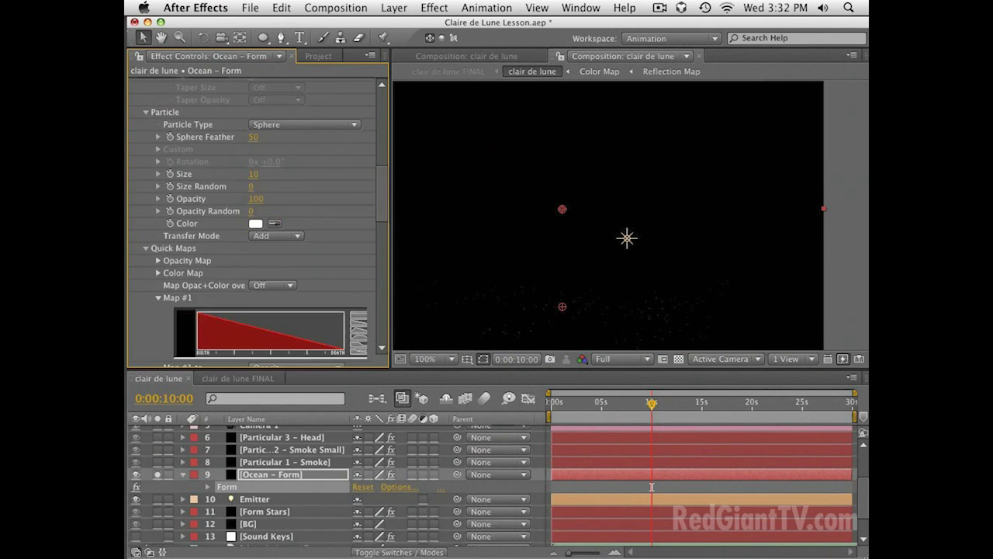
# Set the Ocean - Form Fractal Field's Flow X to -95 and preview the motion from the start of the timeline
pyautogui.press('space')
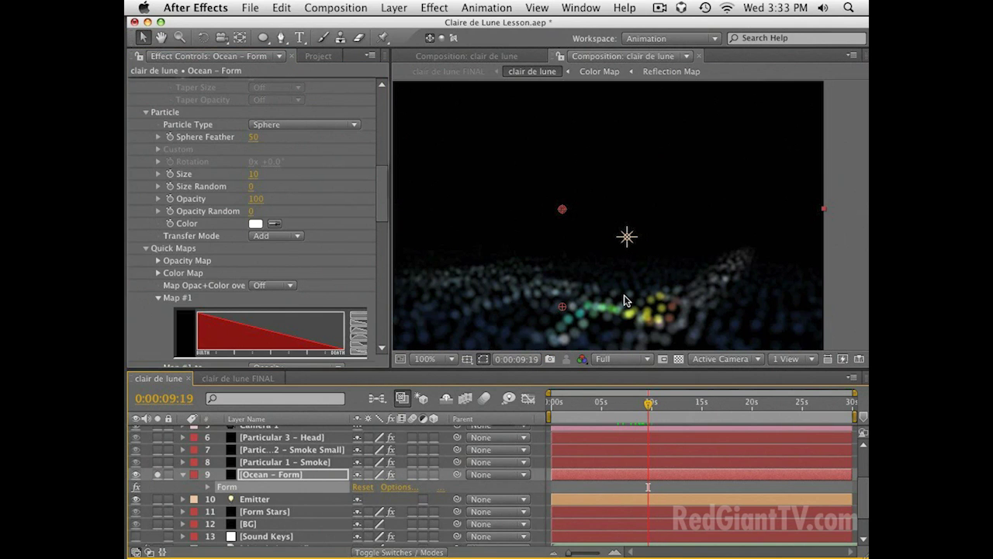
pyautogui.scroll(-15, 284, 204)
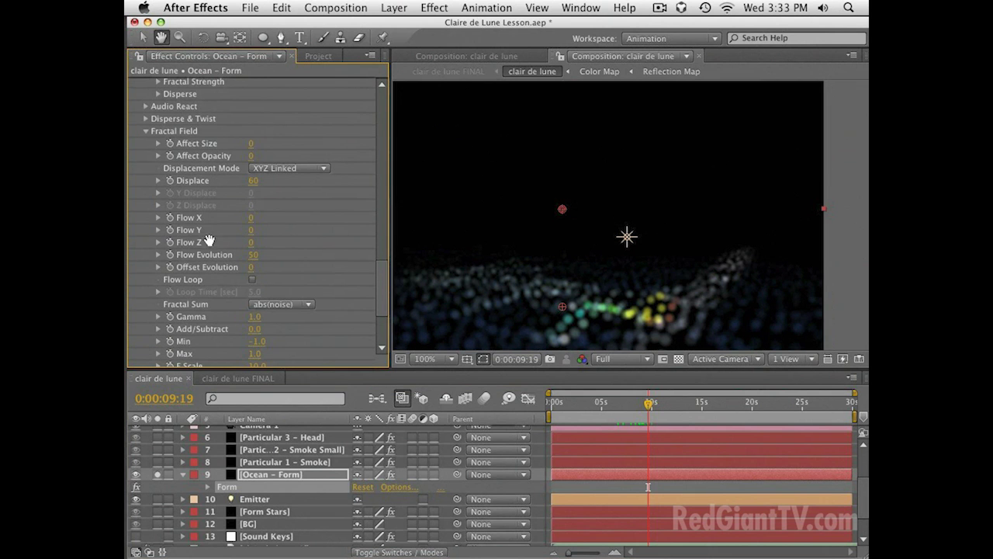
pyautogui.press('v')
pyautogui.moveTo(250, 223); pyautogui.dragTo(189, 227)
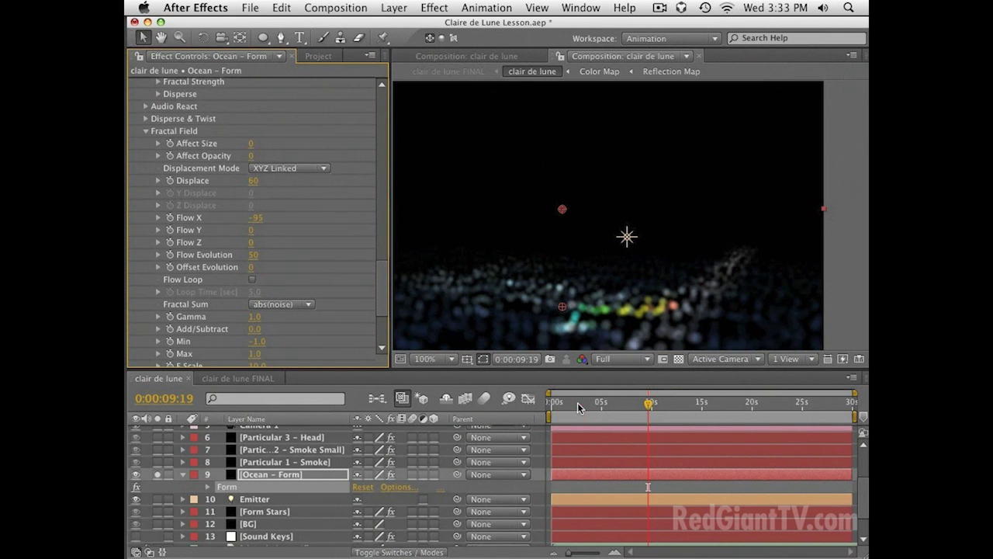
pyautogui.moveTo(578, 403); pyautogui.dragTo(541, 404)
pyautogui.press('space')
pyautogui.press('space')
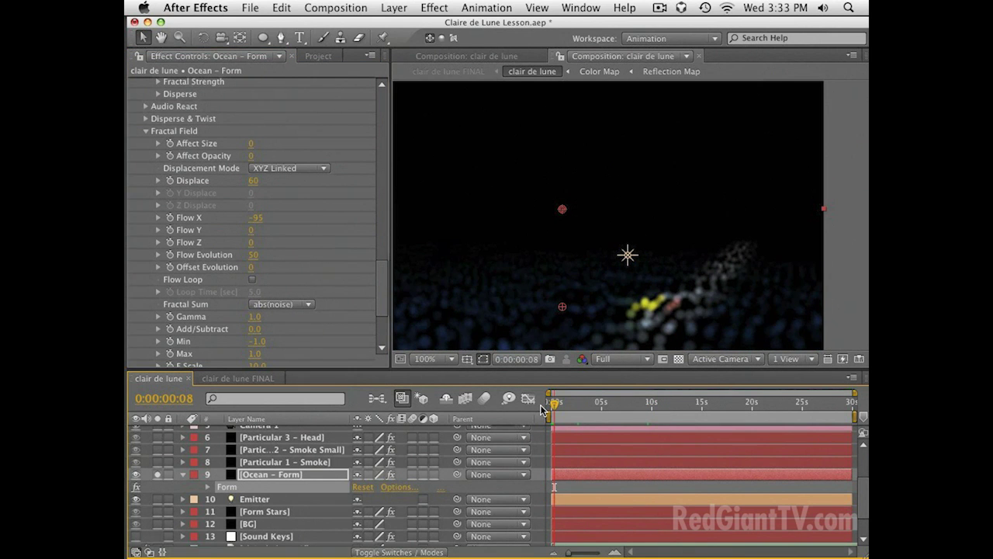
# Set the Fractal Field's Flow X to -200 and preview the ocean's motion
pyautogui.click(252, 217)
pyautogui.write('-200')
pyautogui.press('Return')
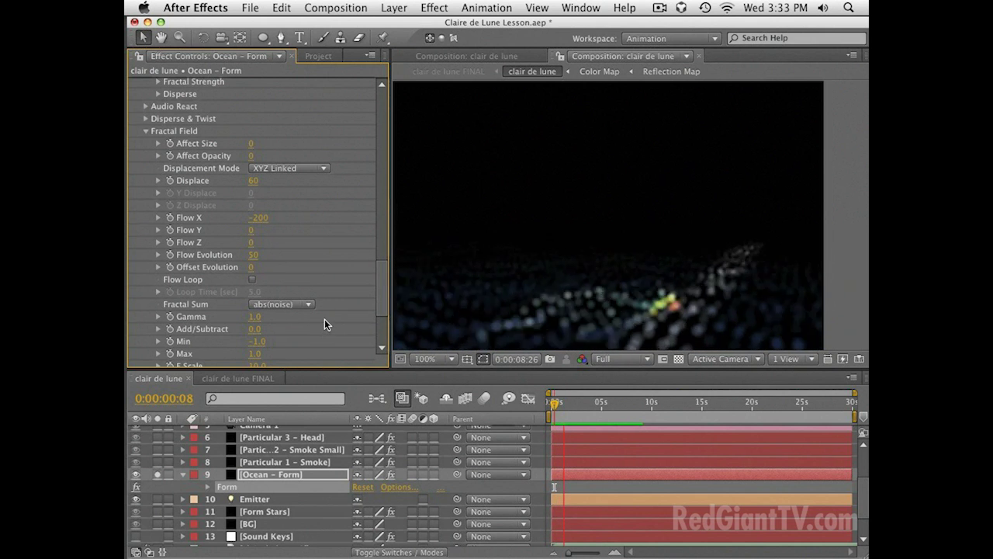
pyautogui.press('space')
# Return to the Ocean - Form layer's Form effect and set its particle size to 1
pyautogui.doubleClick(230, 486)
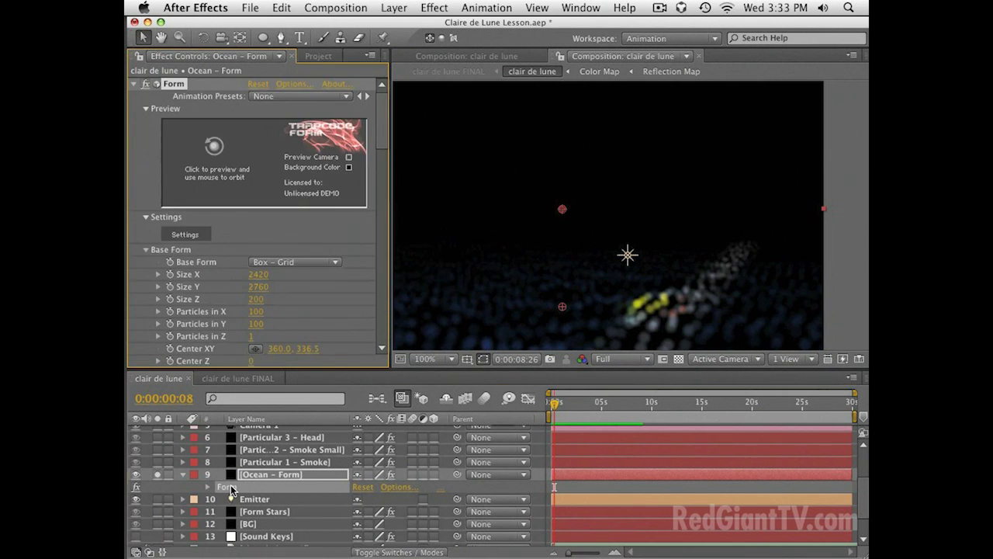
pyautogui.press('space')
pyautogui.moveTo(260, 311); pyautogui.dragTo(256, 87)
pyautogui.moveTo(246, 303); pyautogui.dragTo(246, 186)
pyautogui.click(255, 205)
pyautogui.write('1')
pyautogui.click(269, 246)
# Set the ocean's Particles in X and Particles in Y to 2500 and unsolo the Ocean - Form layer
pyautogui.scroll(15, 240, 318)
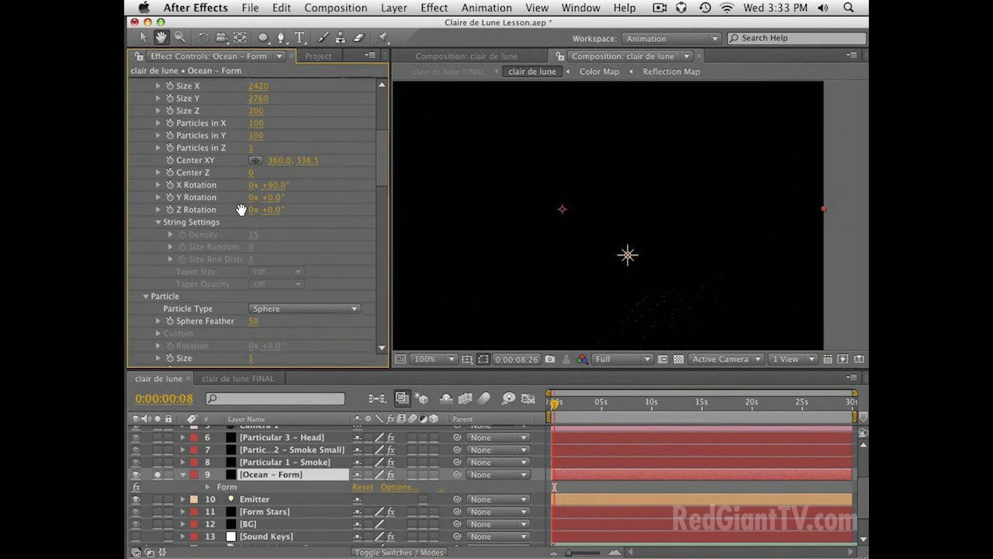
pyautogui.click(260, 245)
pyautogui.write('2500')
pyautogui.press('Tab')
pyautogui.write('2500')
pyautogui.press('Return')
pyautogui.click(157, 475)
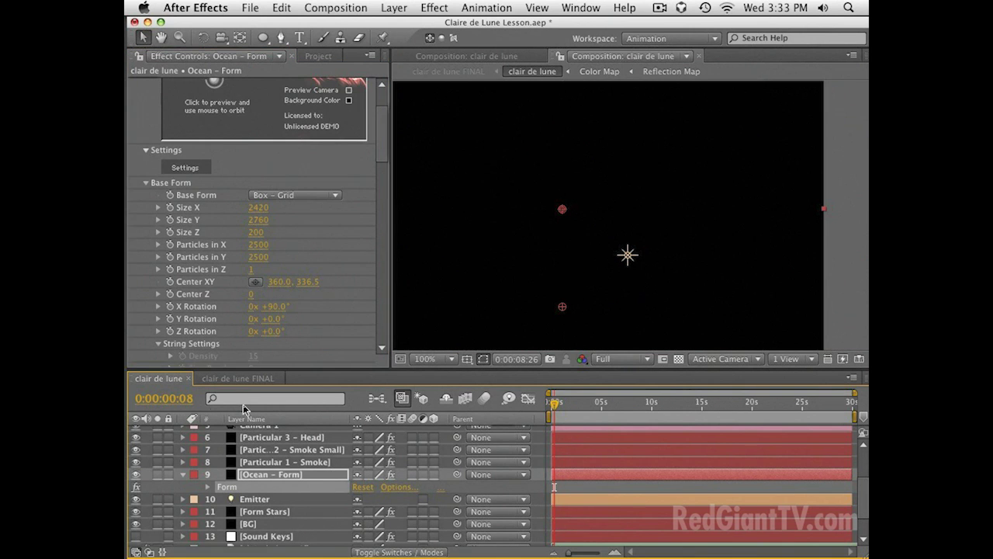
# Open the clair de lune FINAL composition and examine the graded scene around the 10-second mark
pyautogui.click(240, 378)
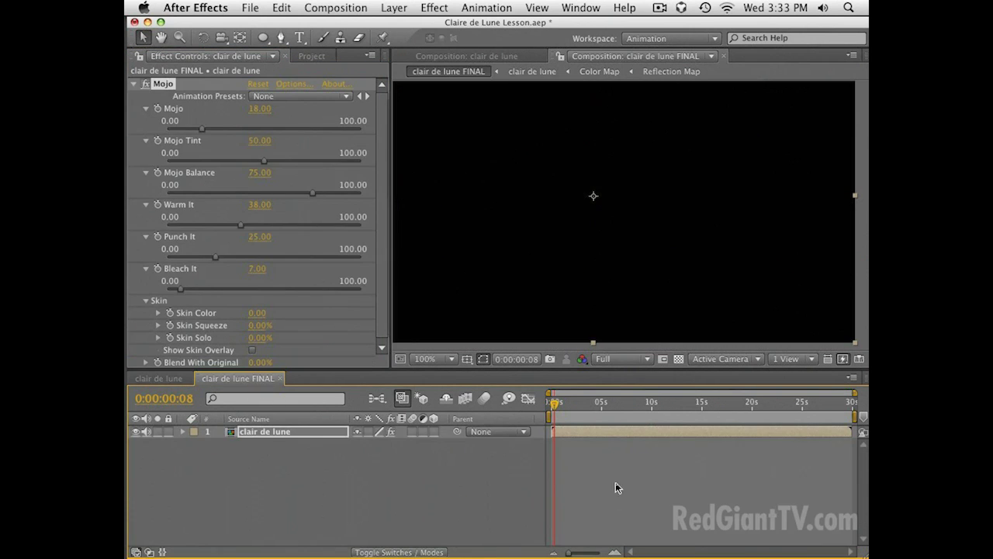
pyautogui.click(650, 409)
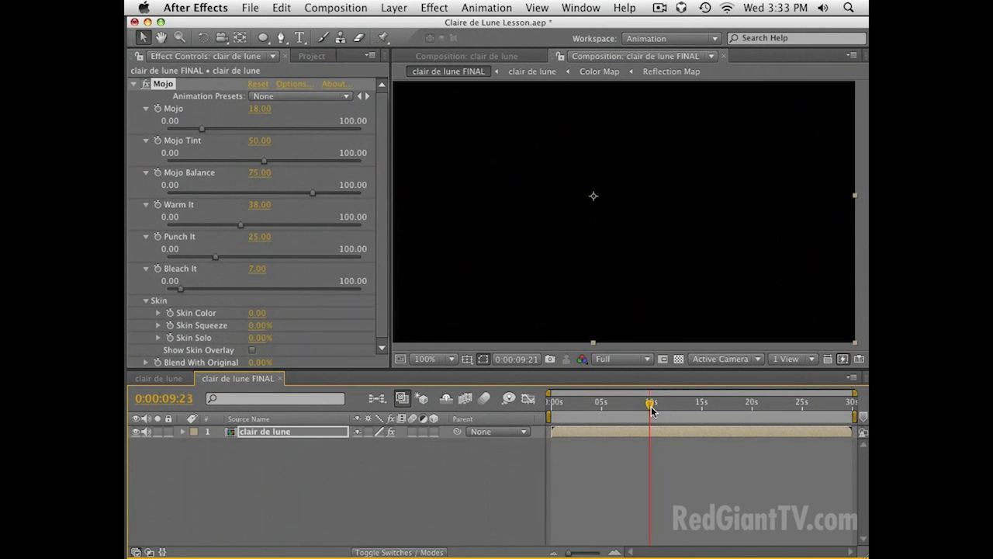
pyautogui.press('capslock')
pyautogui.press('capslock')
pyautogui.press('space')
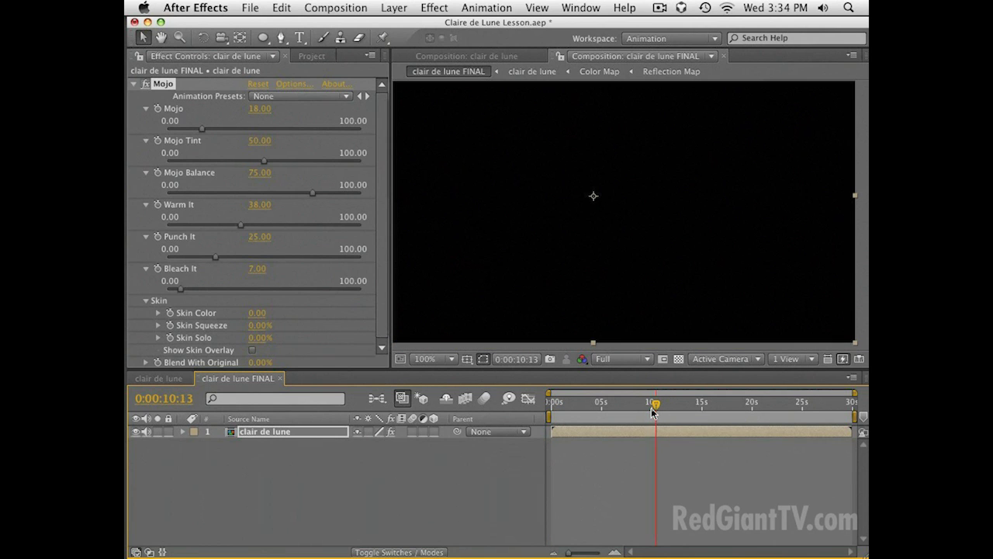
pyautogui.press('capslock')
pyautogui.press('capslock')
pyautogui.press(']')
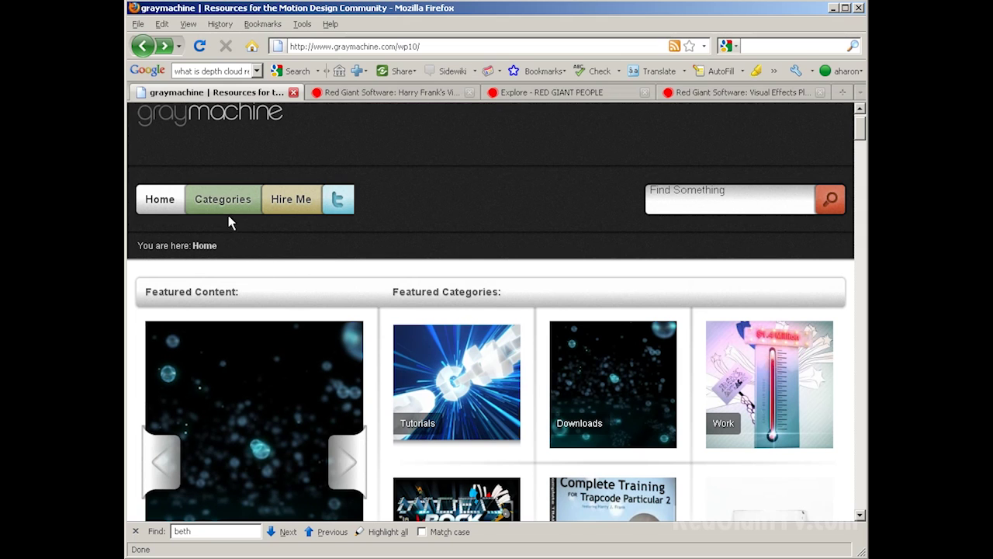
# Switch to Firefox, view the graymachine Products category with the Trapcode Particular 2 training, and view Red Giant's Video Rock for Particular page
pyautogui.moveTo(223, 211)
pyautogui.click(210, 285)
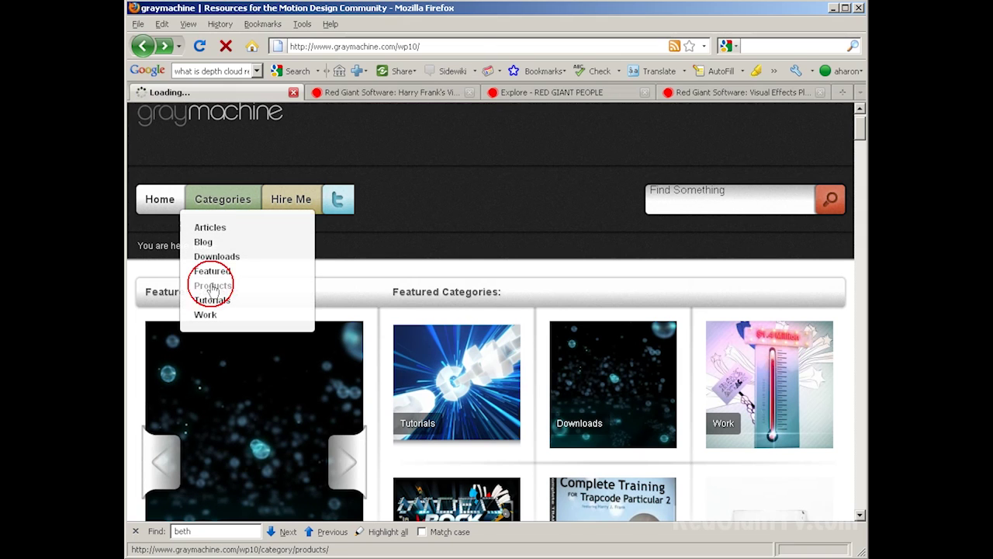
pyautogui.scroll(-2, 338, 382)
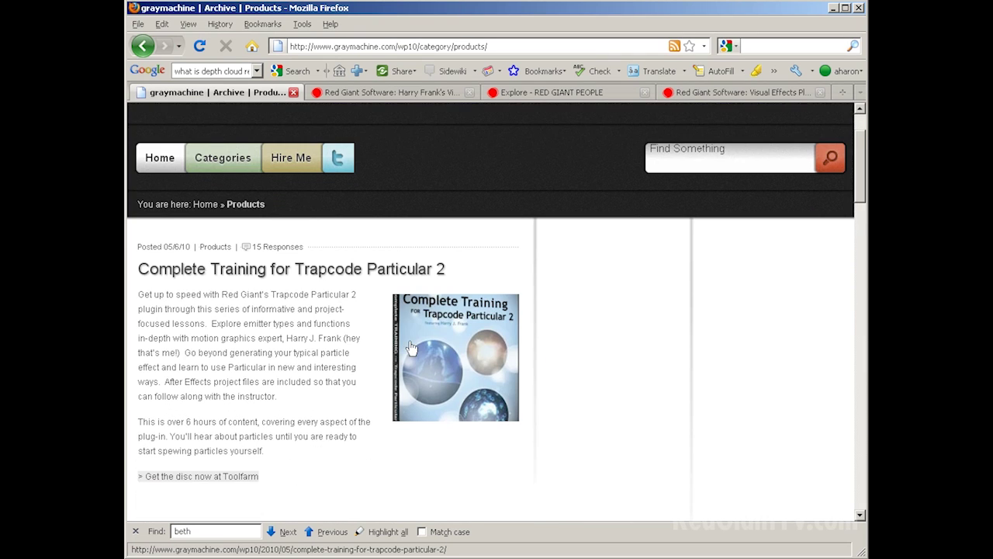
pyautogui.click(370, 93)
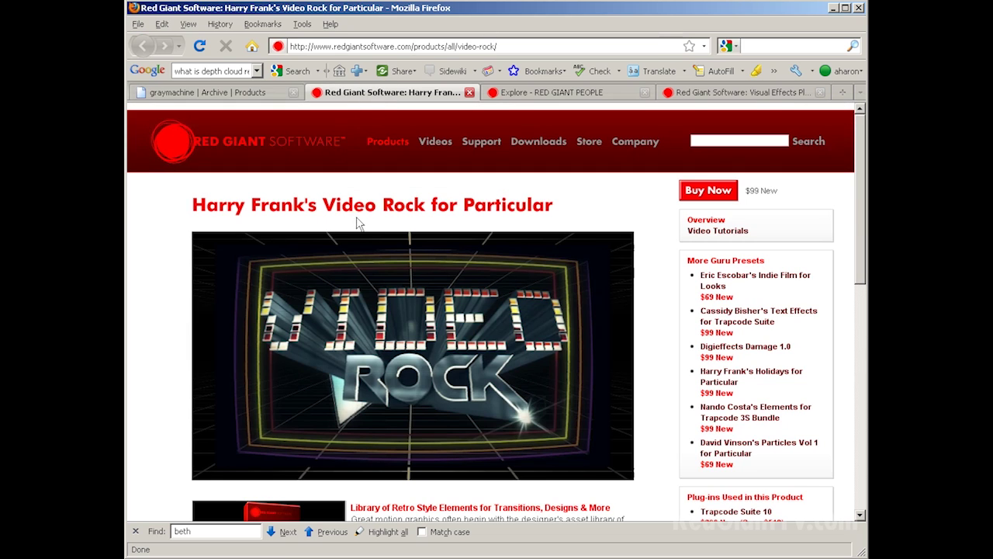
# View the Red Giant People Explore page, and open the Trial Versions download form on the Red Giant Software site
pyautogui.click(546, 93)
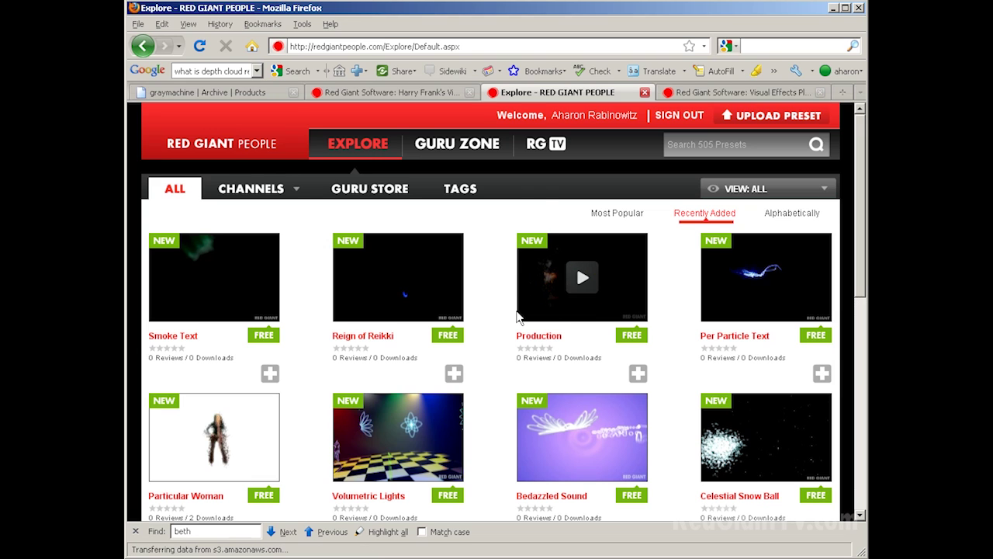
pyautogui.click(704, 91)
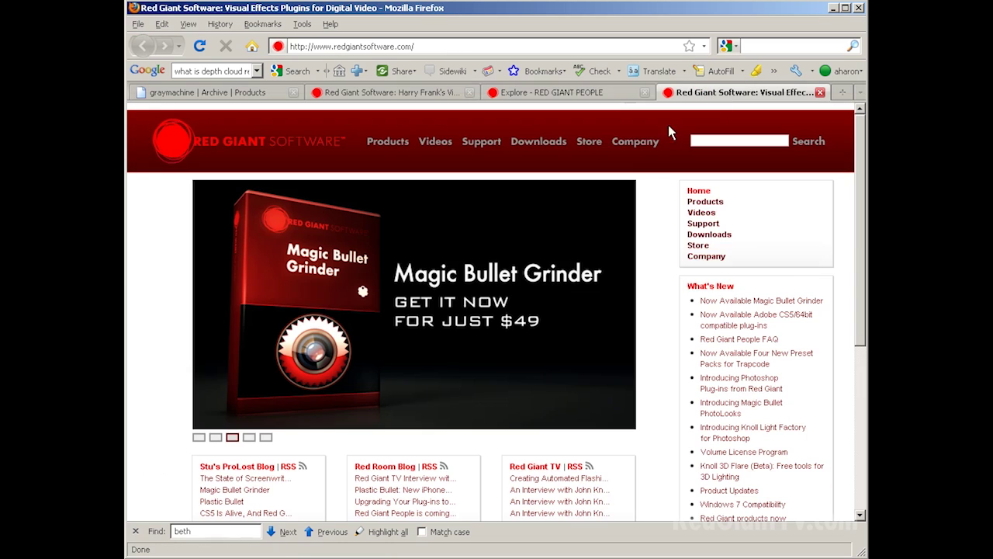
pyautogui.moveTo(540, 151)
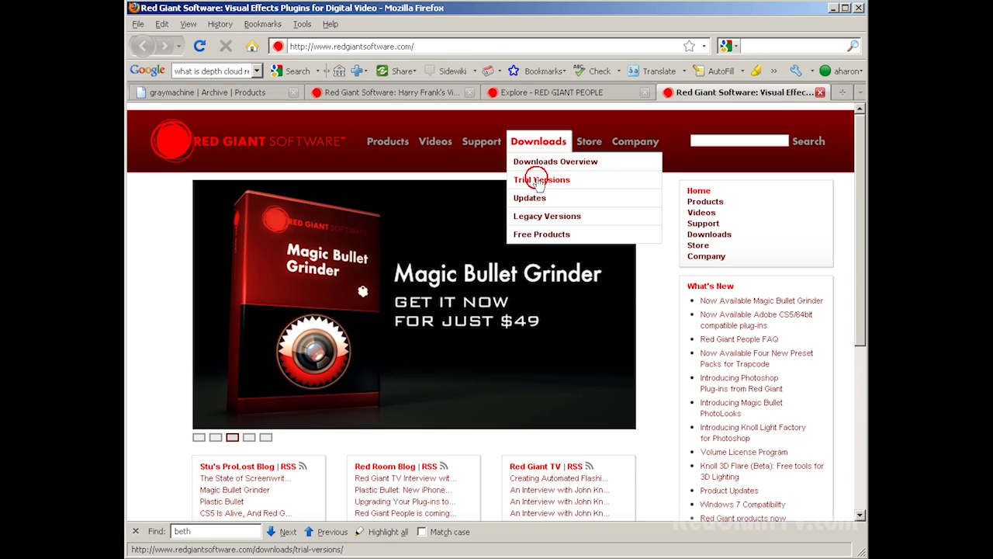
pyautogui.click(540, 181)
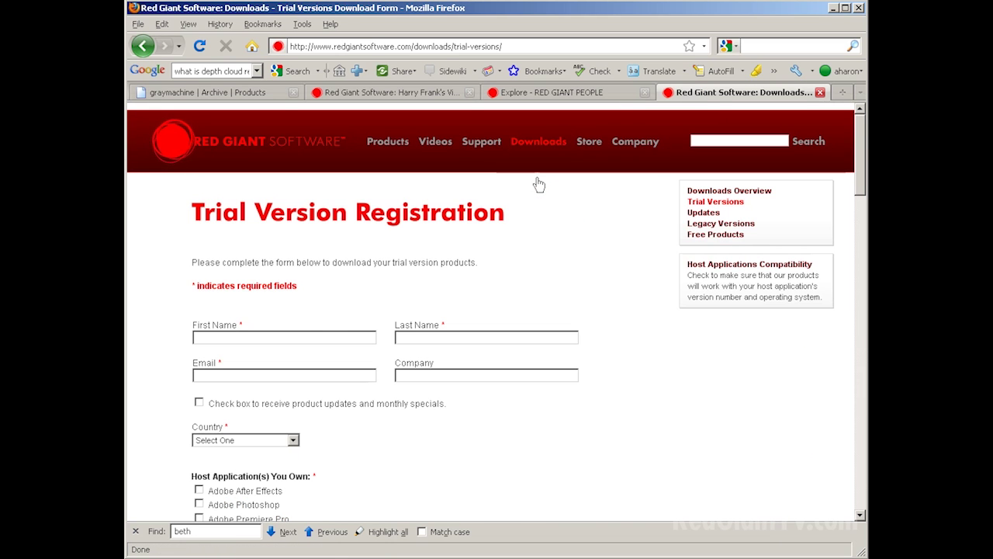